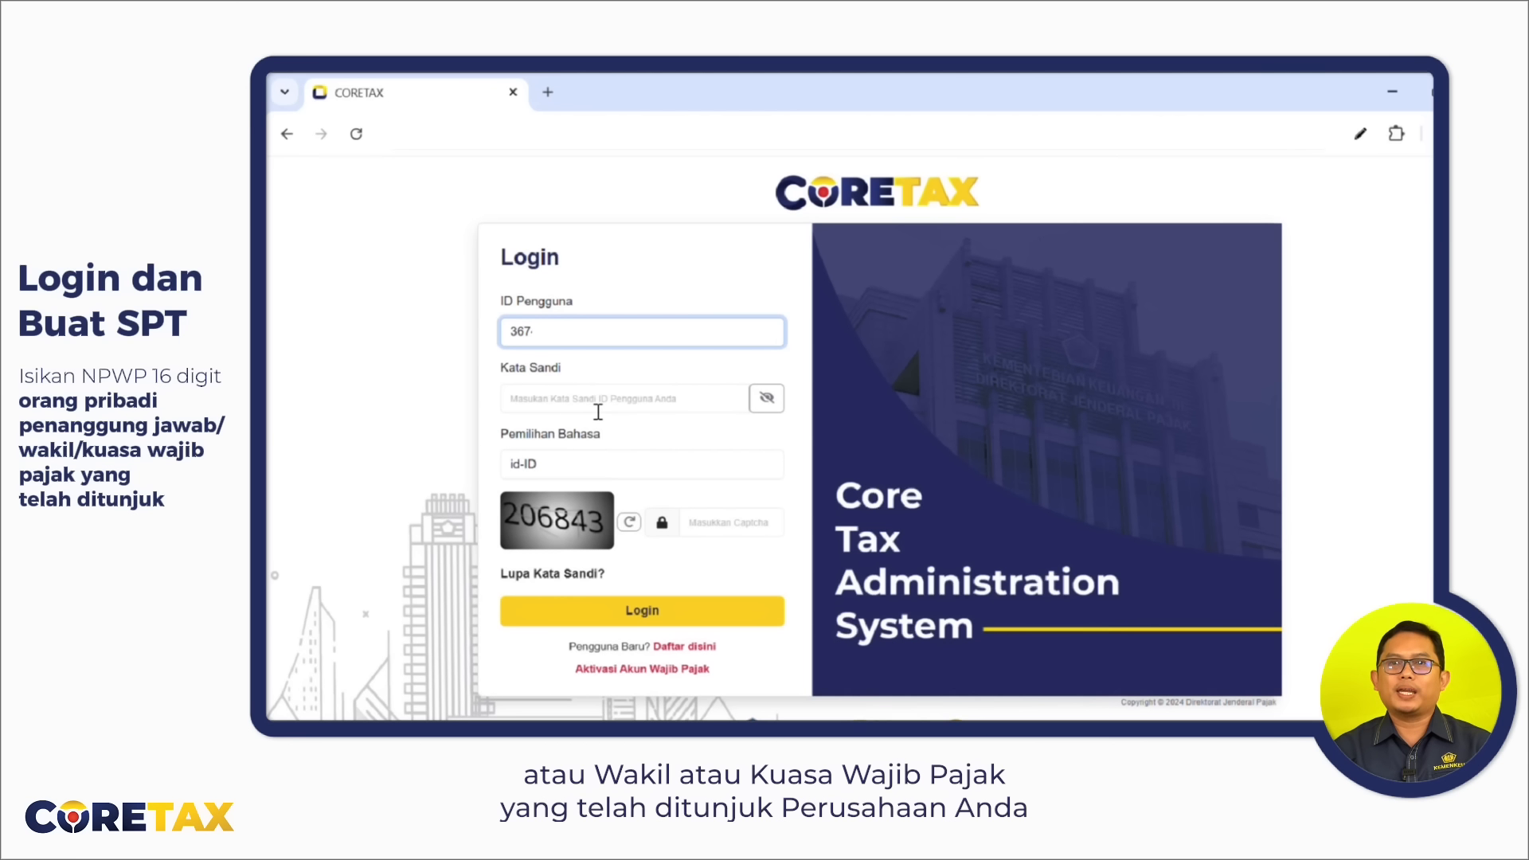
Log in with the account password and the captcha code, then bring up the account list.
click(598, 412)
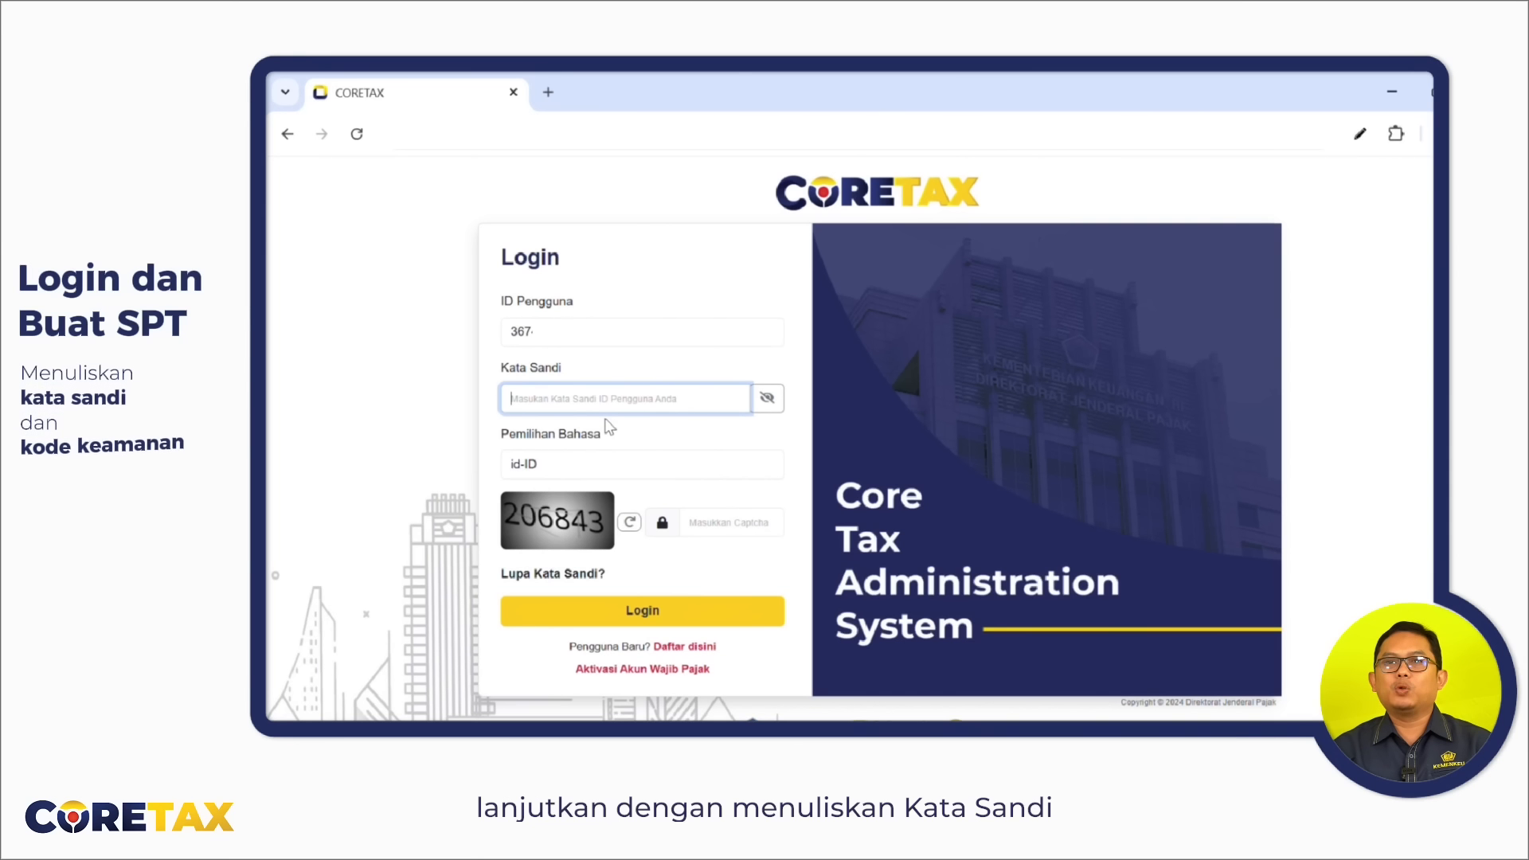
key(ctrl+v)
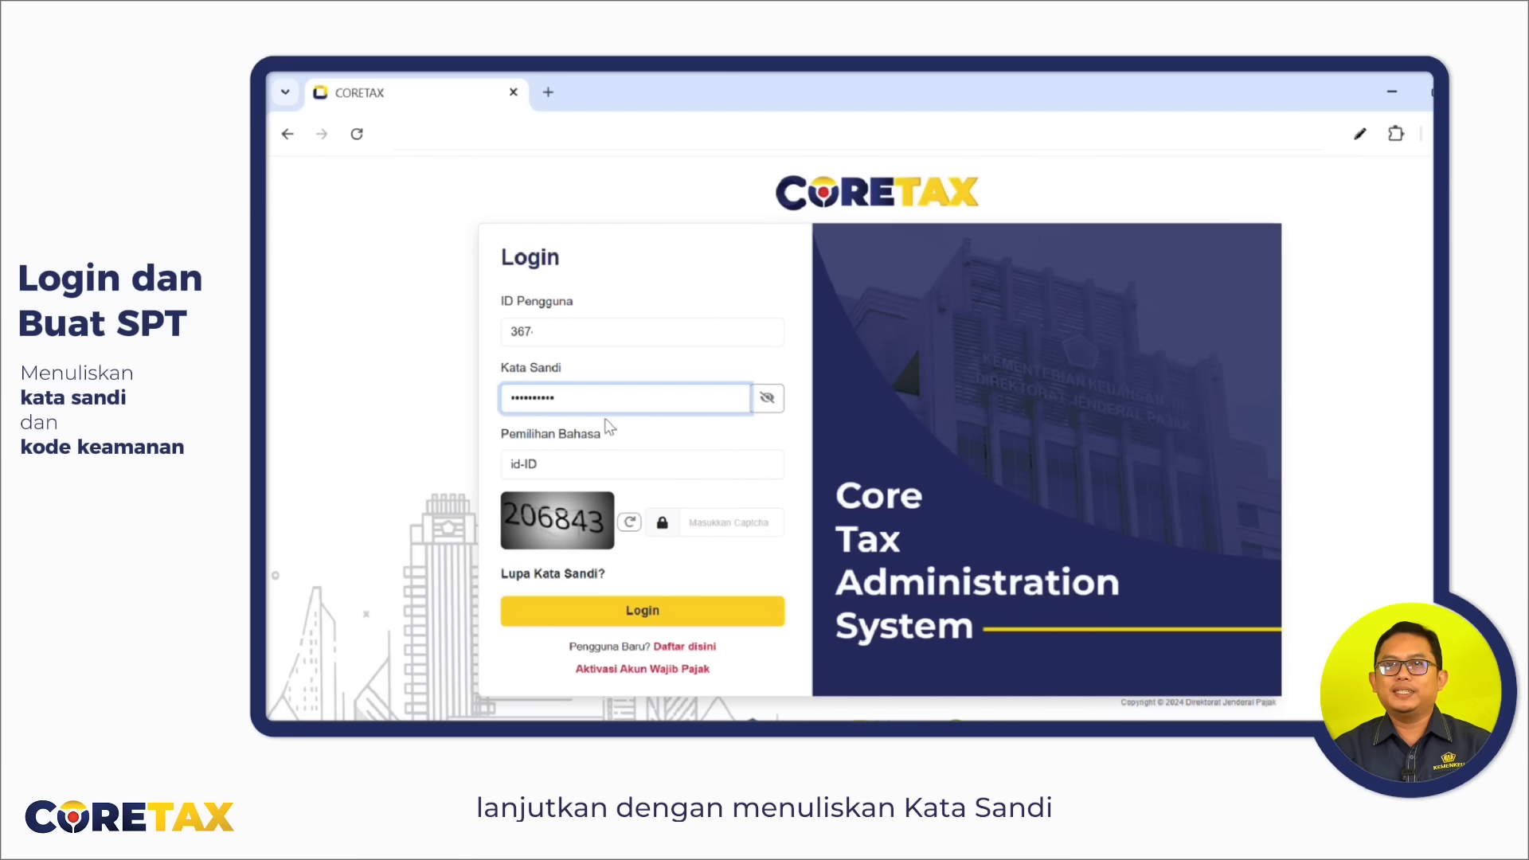
click(723, 529)
text(206843)
click(649, 612)
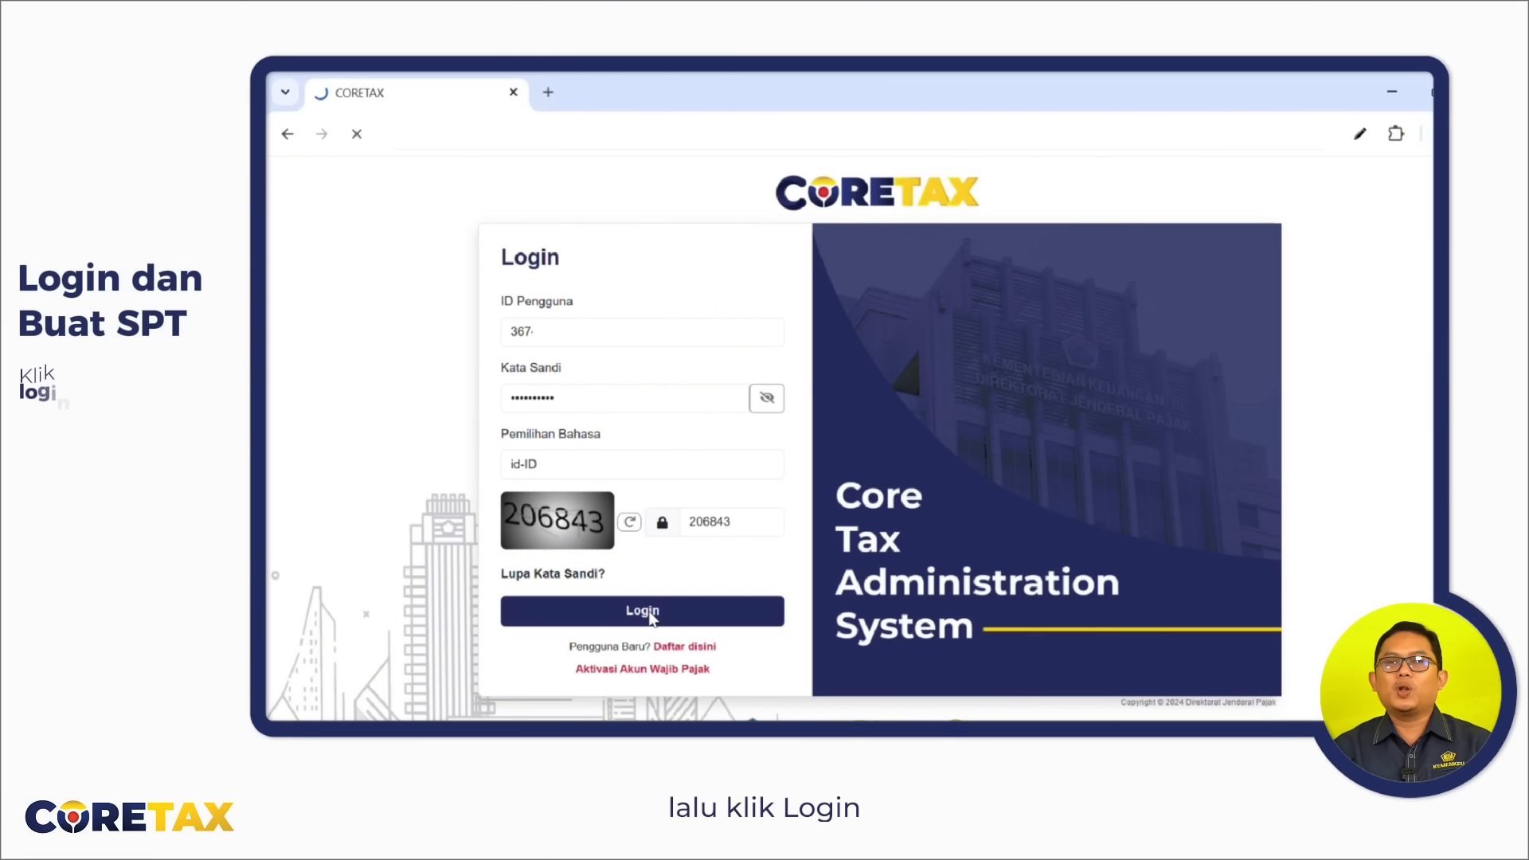
click(1195, 177)
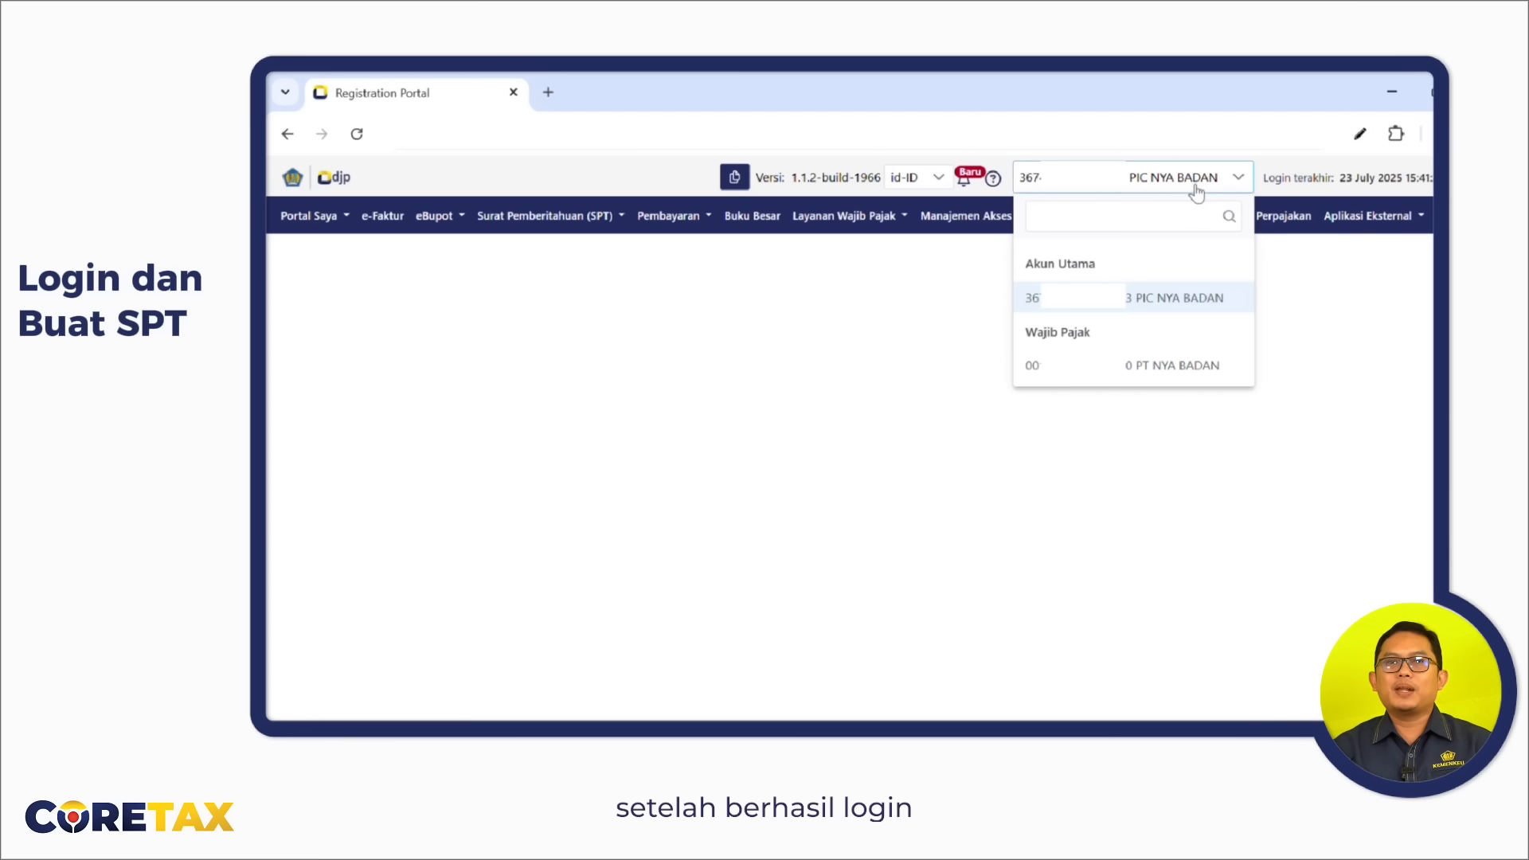
Pick PT NYA BADAN under Wajib Pajak in the account list.
click(1147, 367)
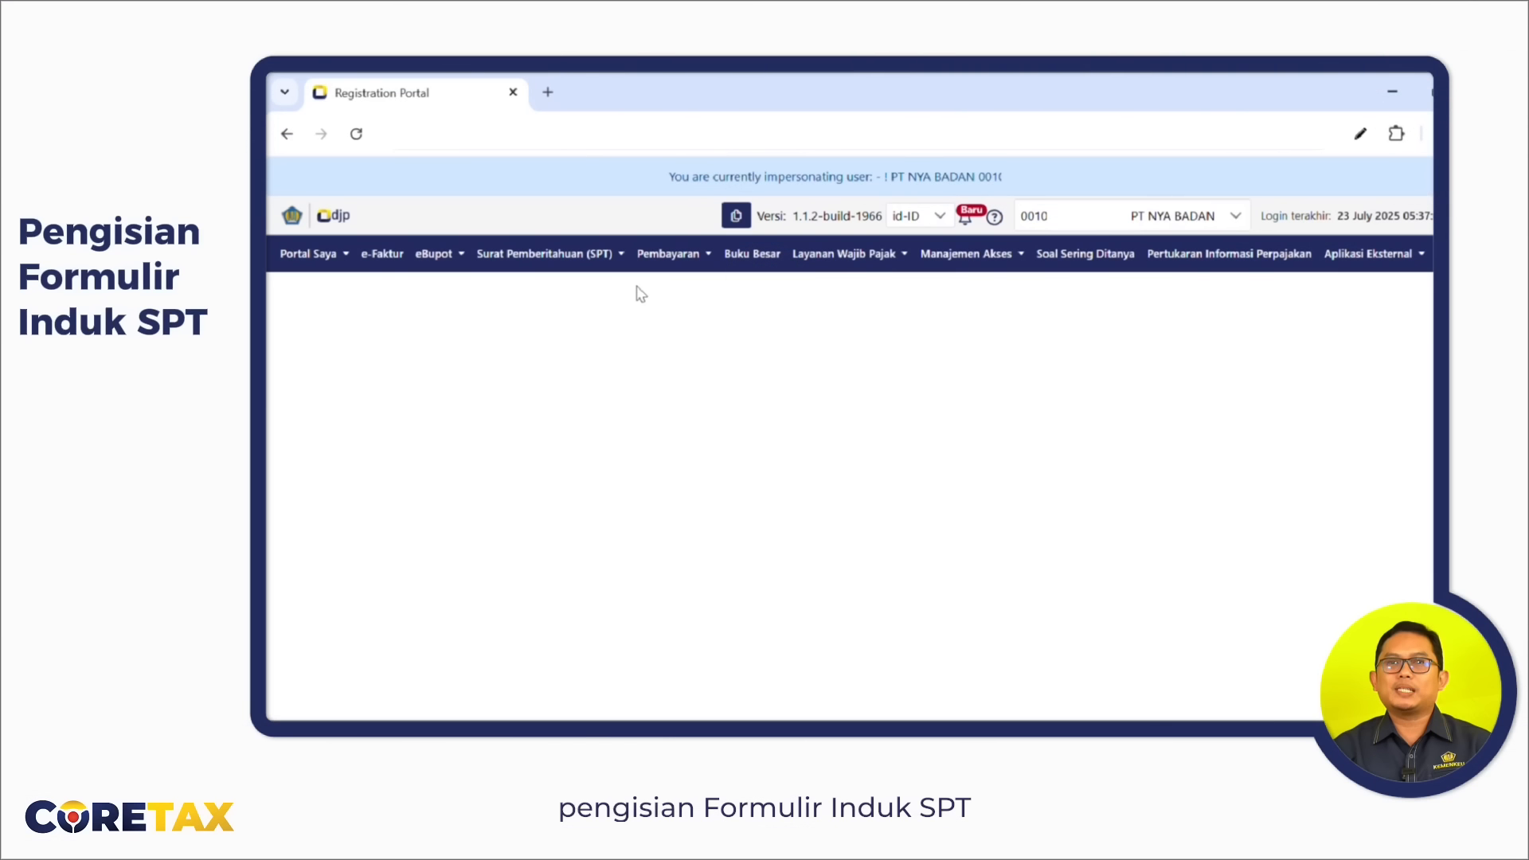
From the SPT list, start a new return draft of type PPh Badan.
click(596, 261)
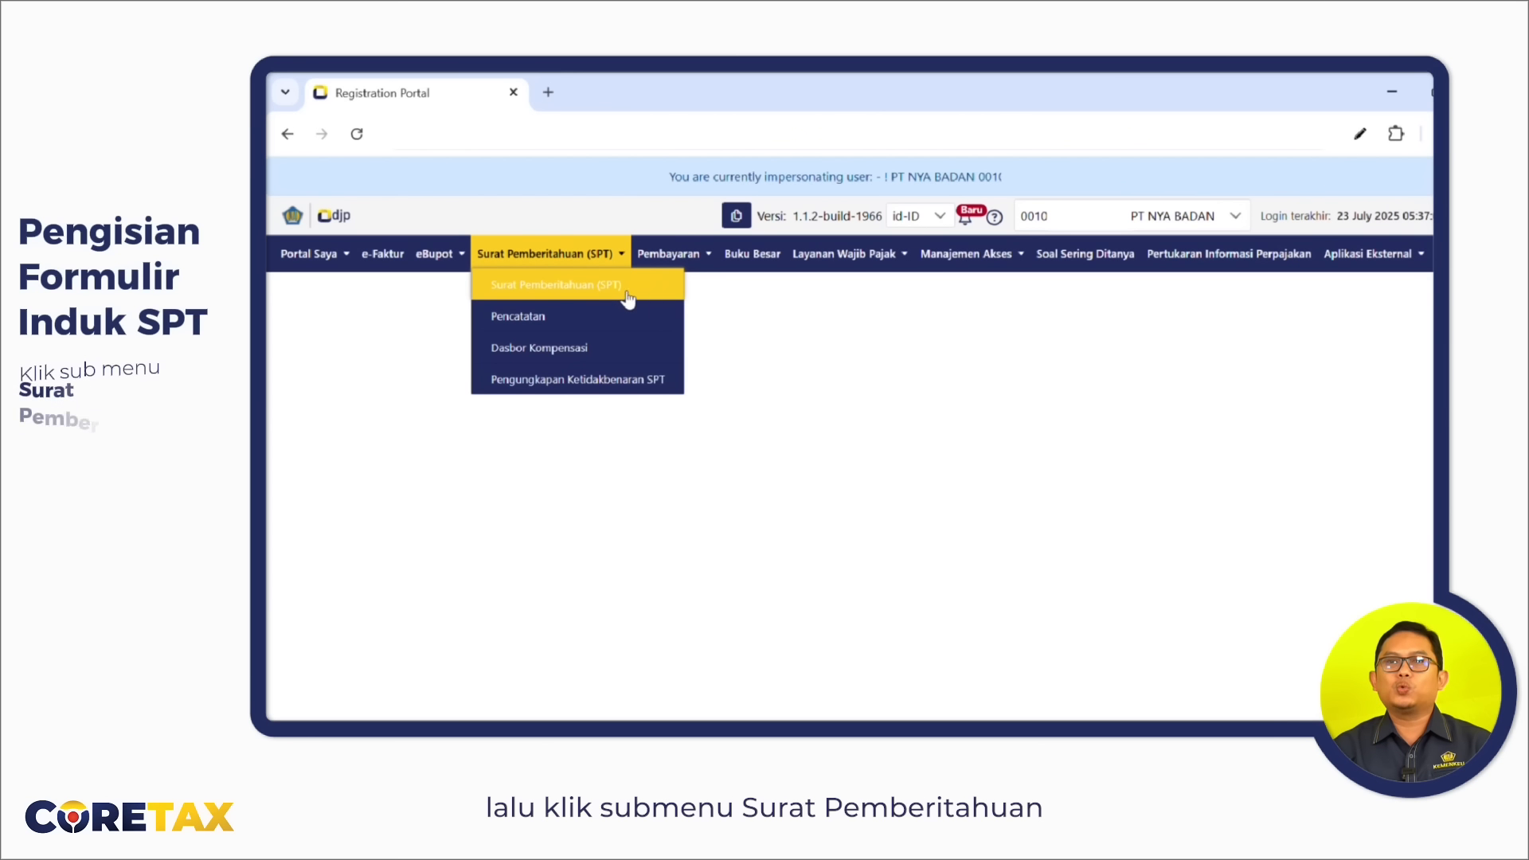
click(599, 296)
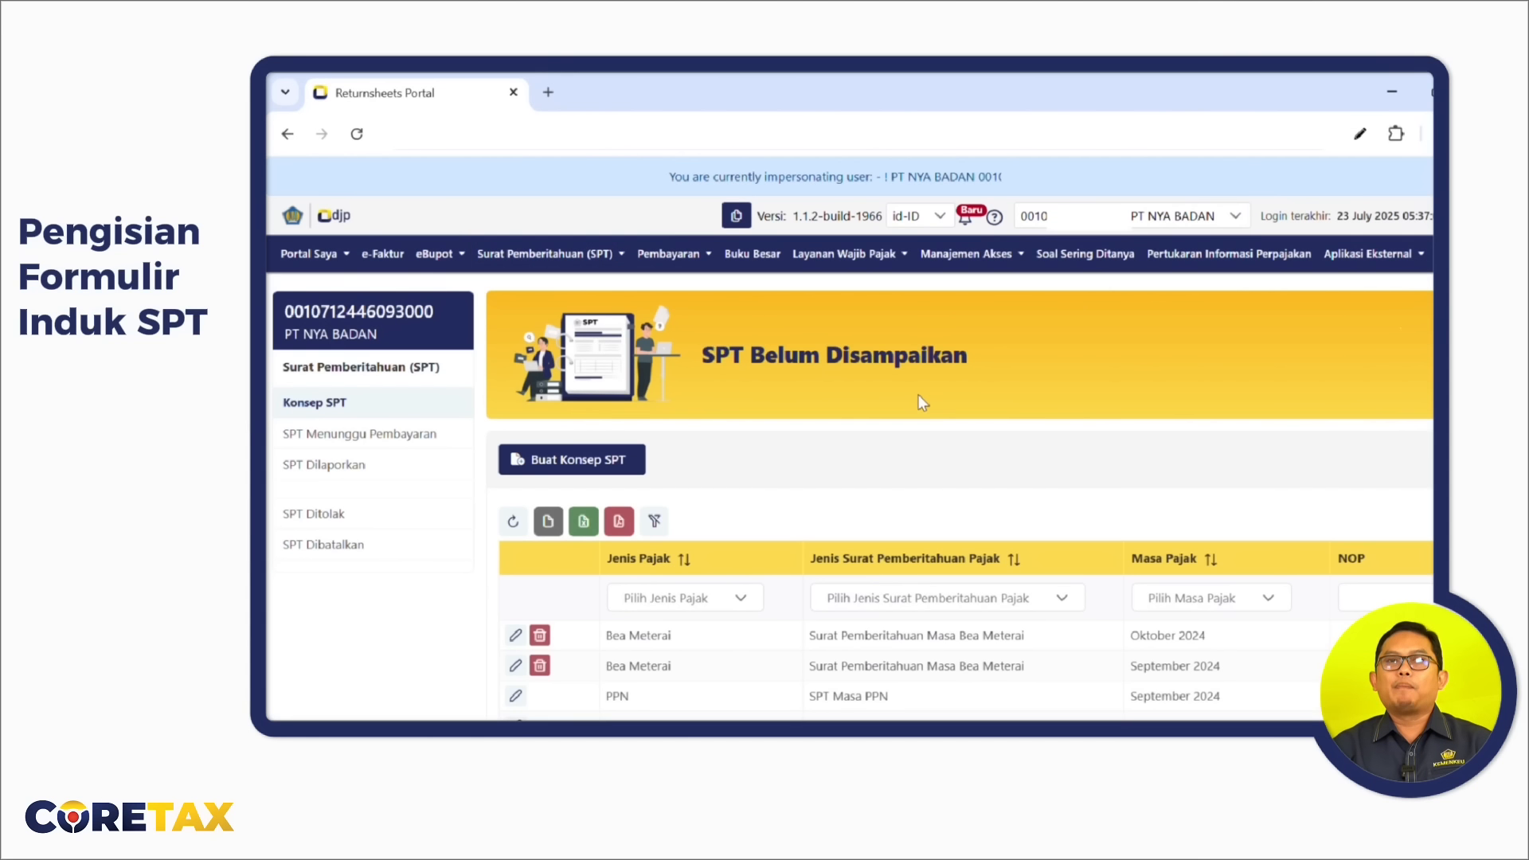
click(622, 476)
click(1311, 513)
scroll(1312, 513, down, 3)
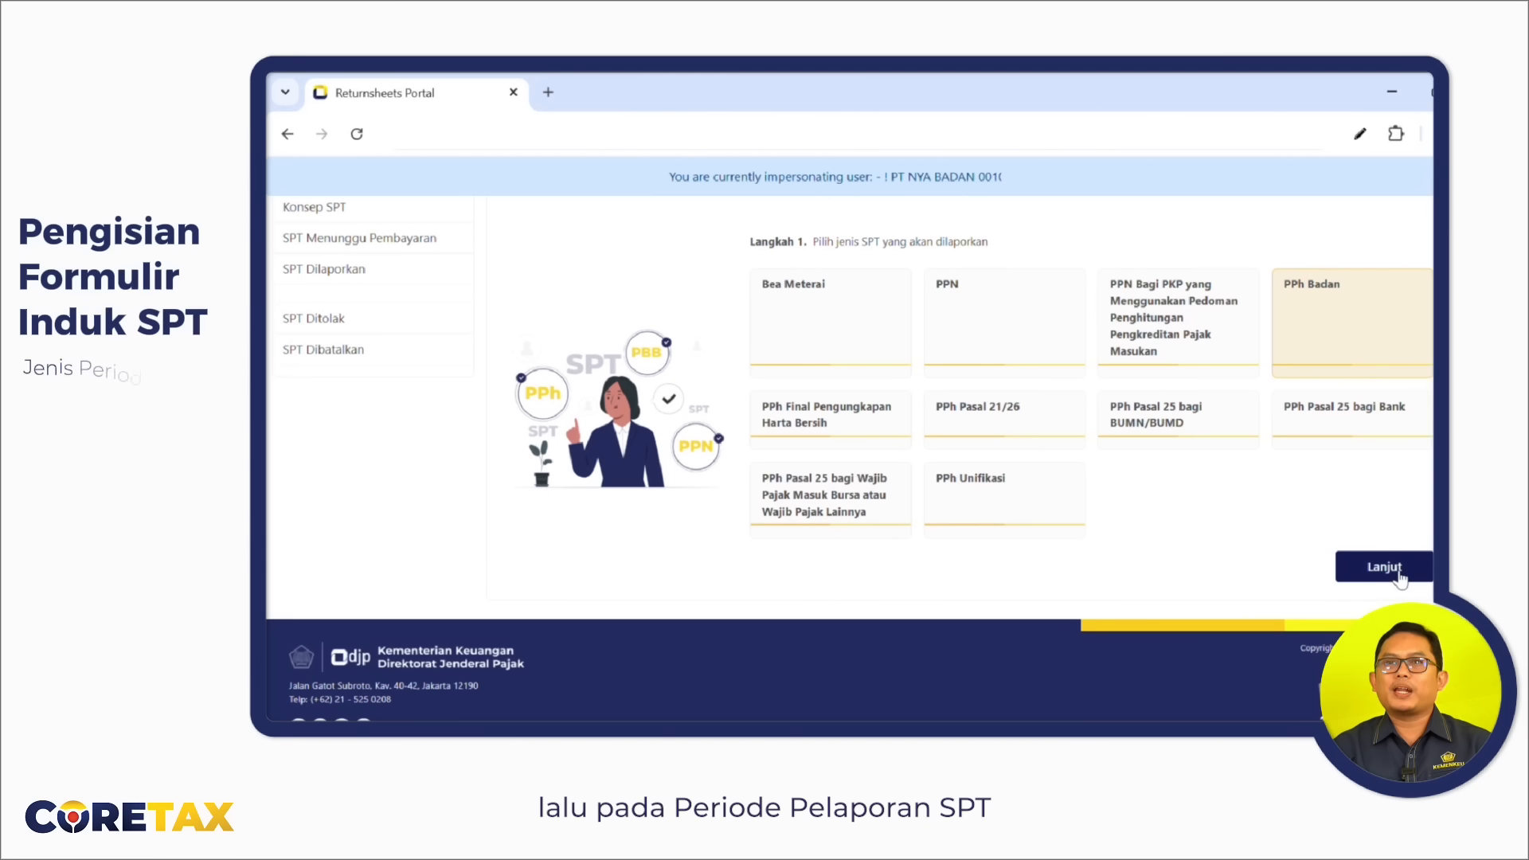
click(1346, 569)
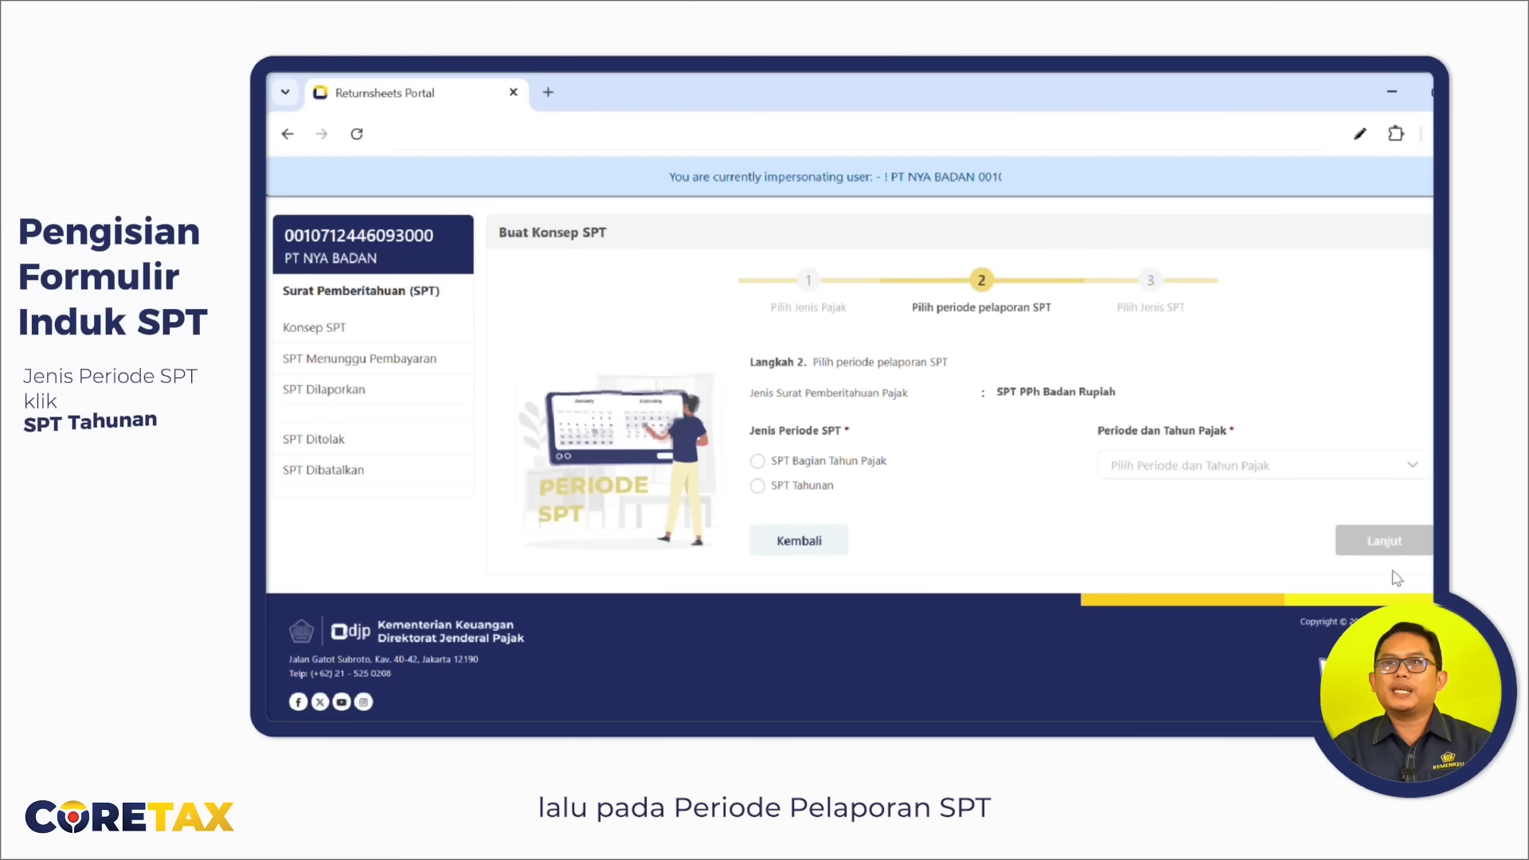
Make it an annual SPT Tahunan for Januari - Desember 2024, Normal, and create the draft.
click(758, 485)
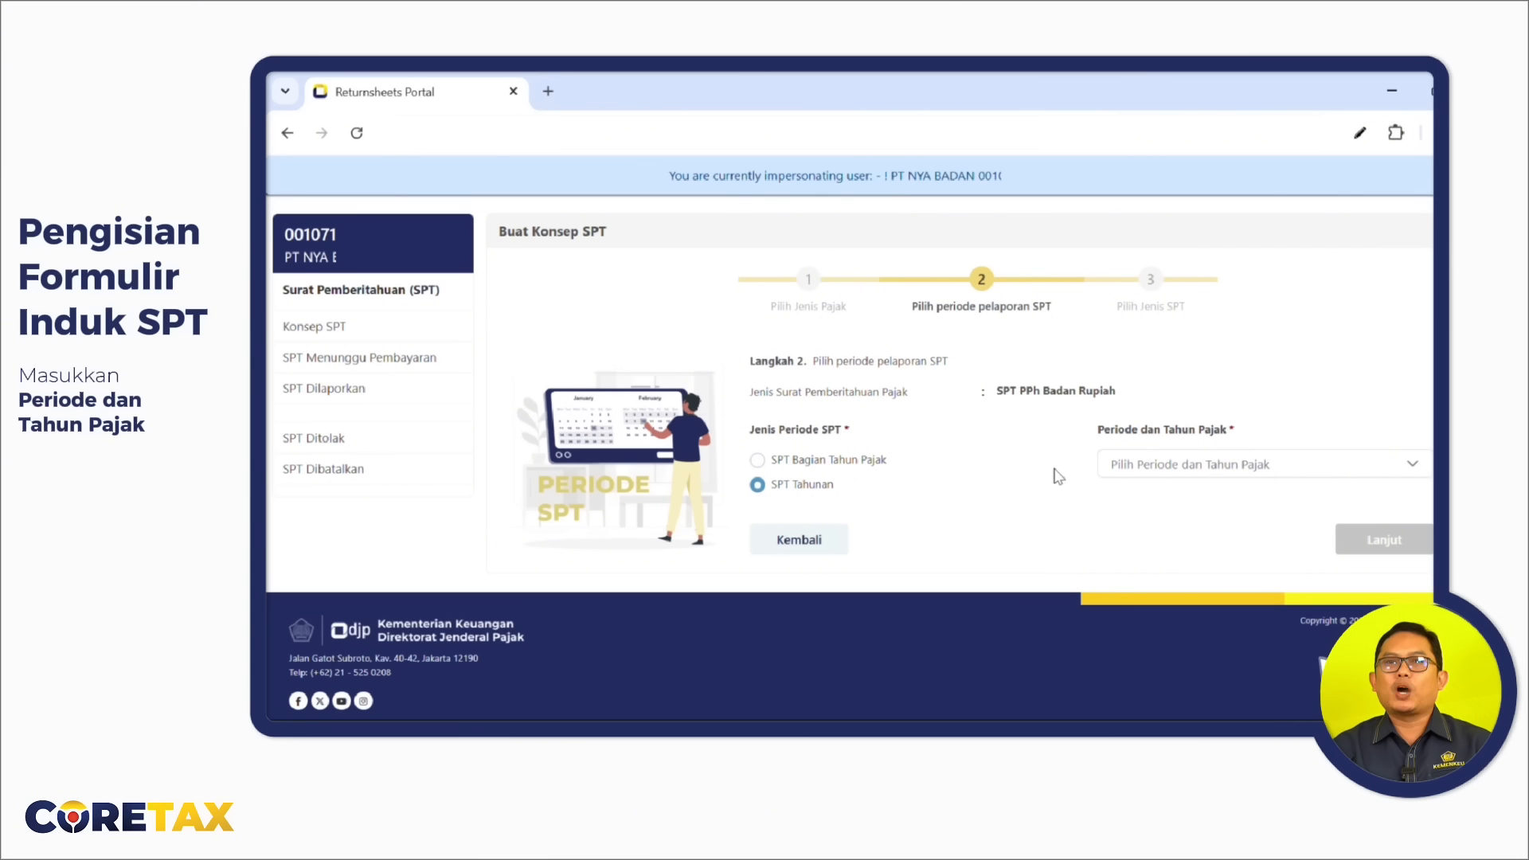
click(1178, 478)
click(1233, 547)
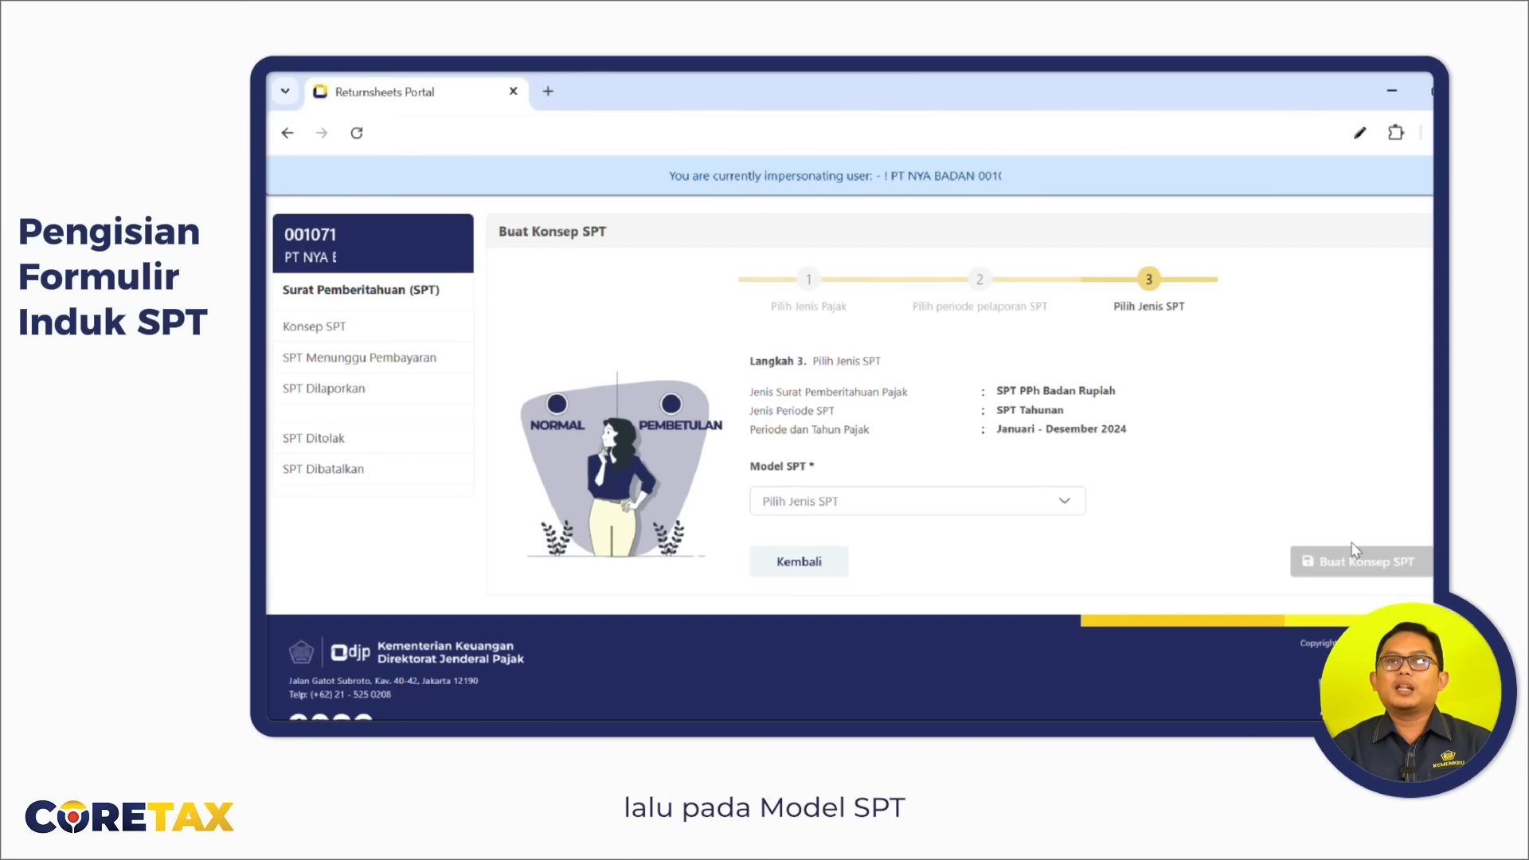
click(1059, 510)
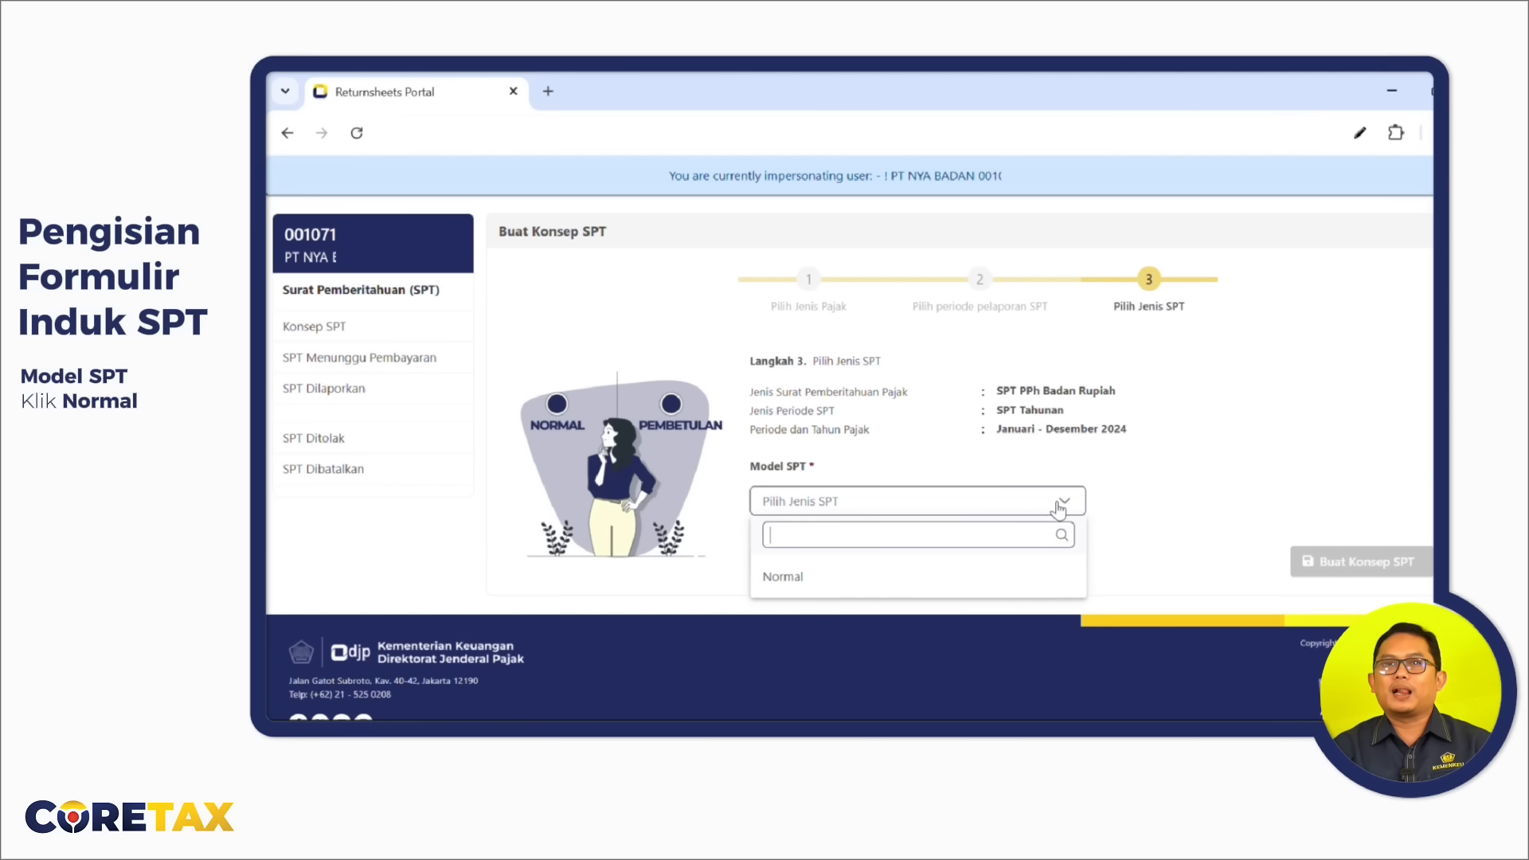
click(915, 583)
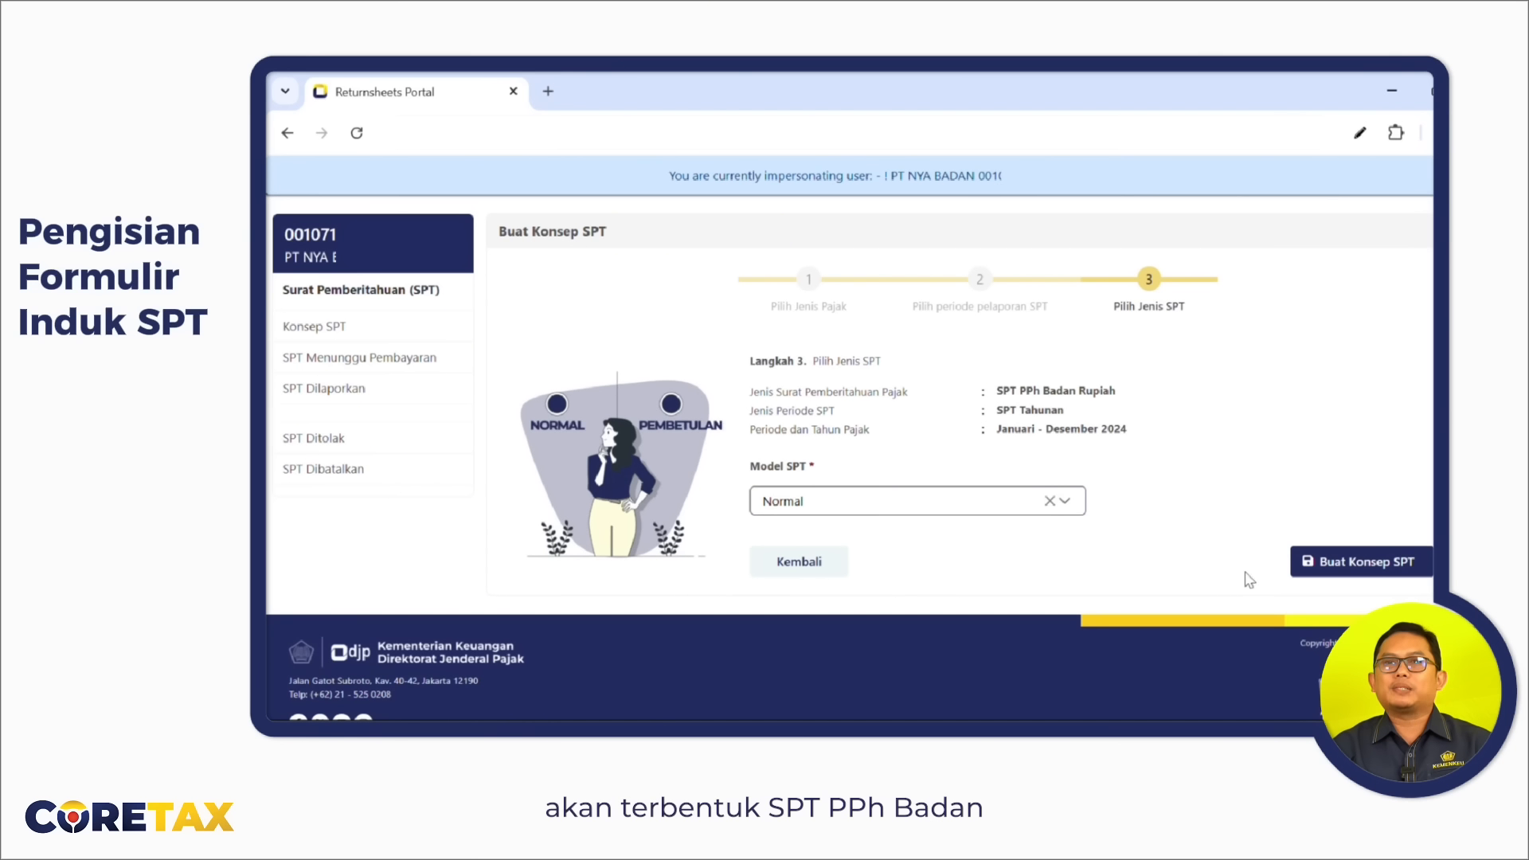
click(1336, 579)
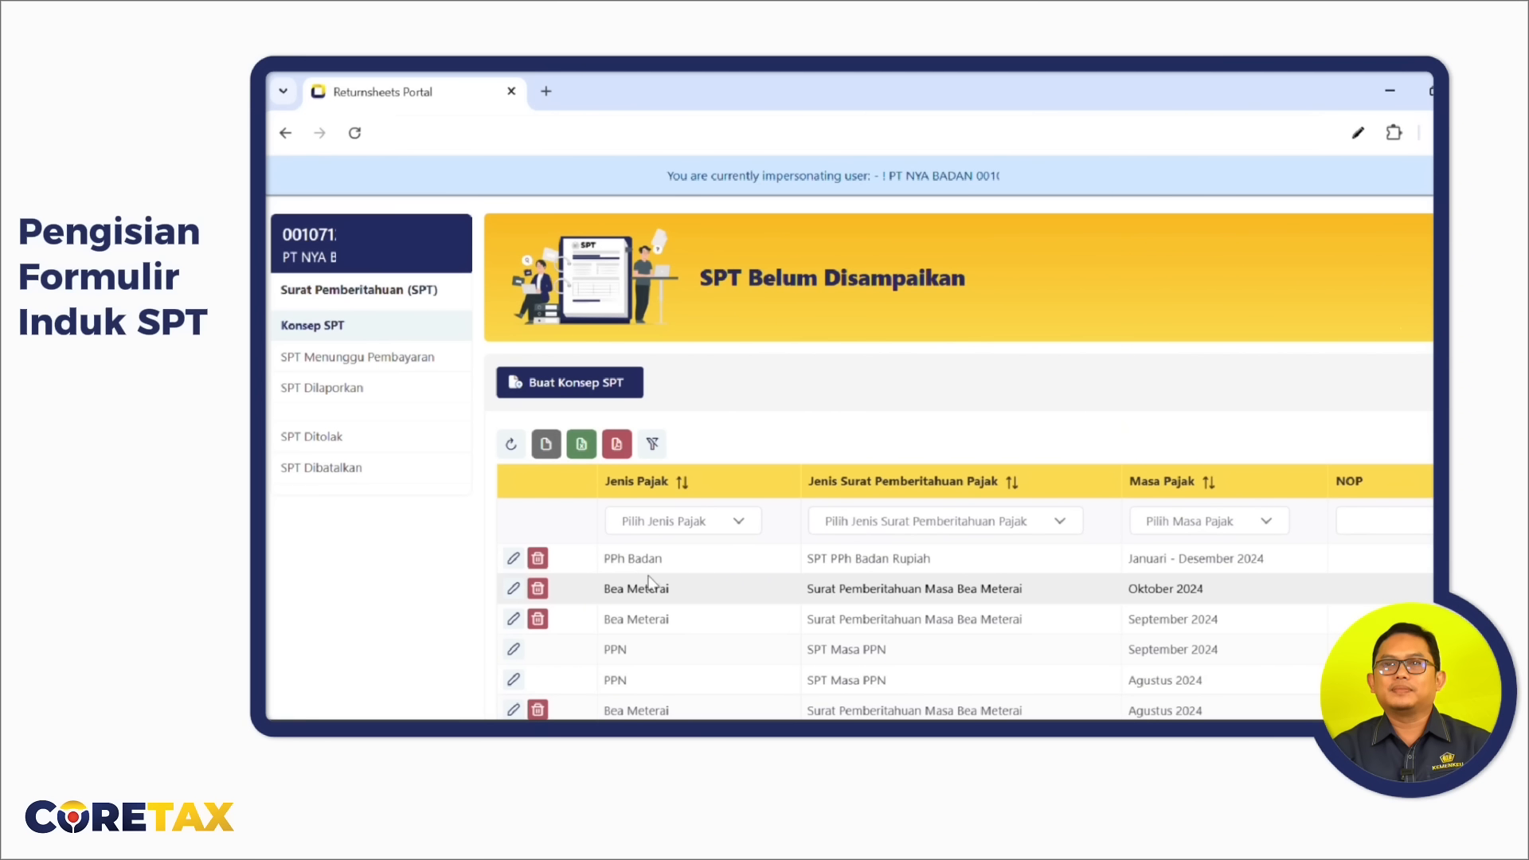
Open the PPh Badan draft for editing and scroll through the Induk form and back to the top.
click(514, 558)
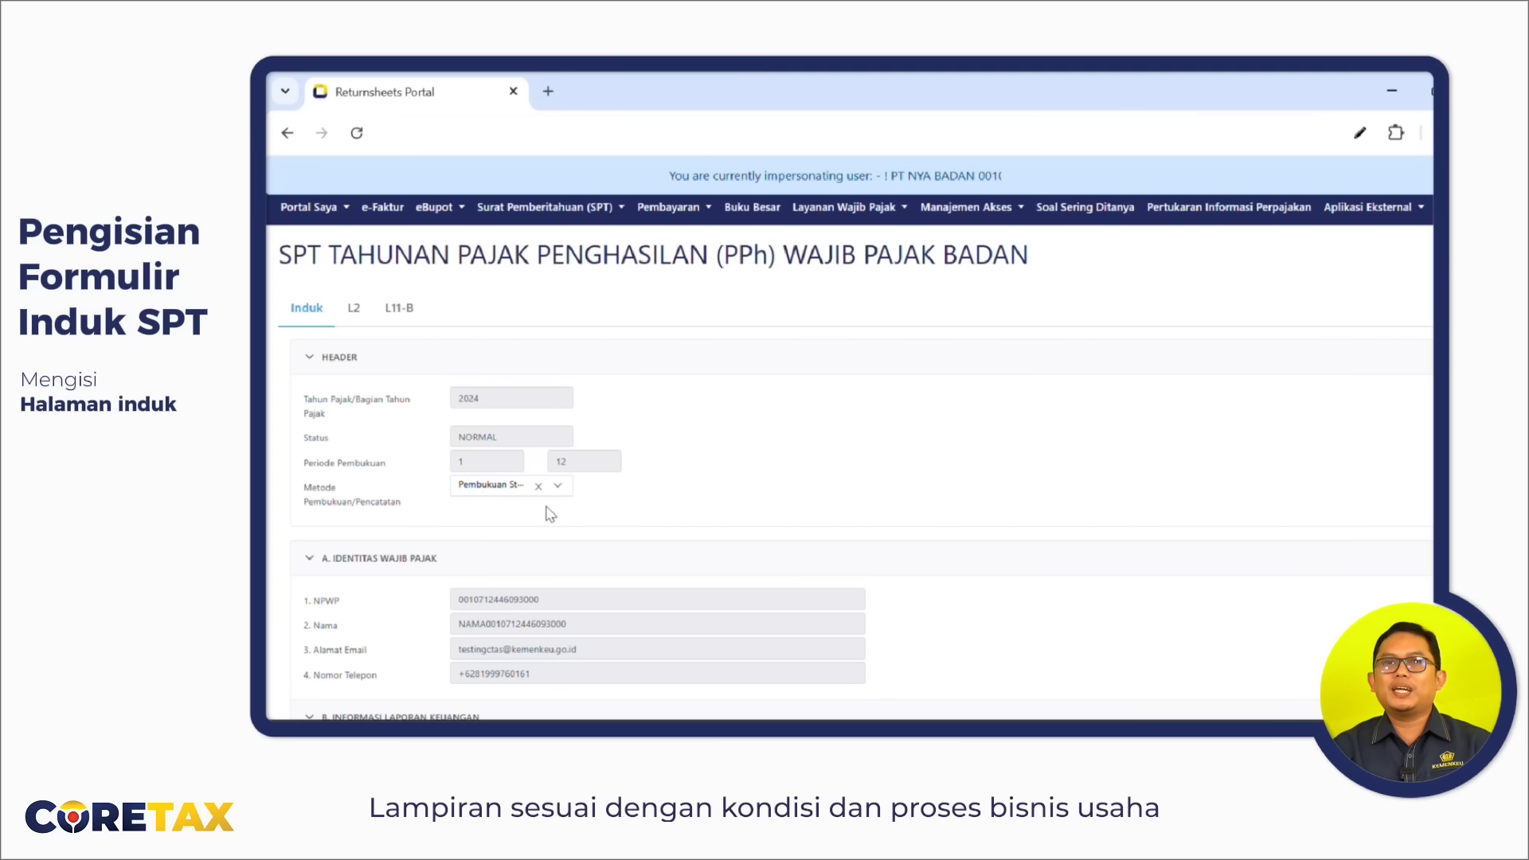
scroll(550, 514, down, 2)
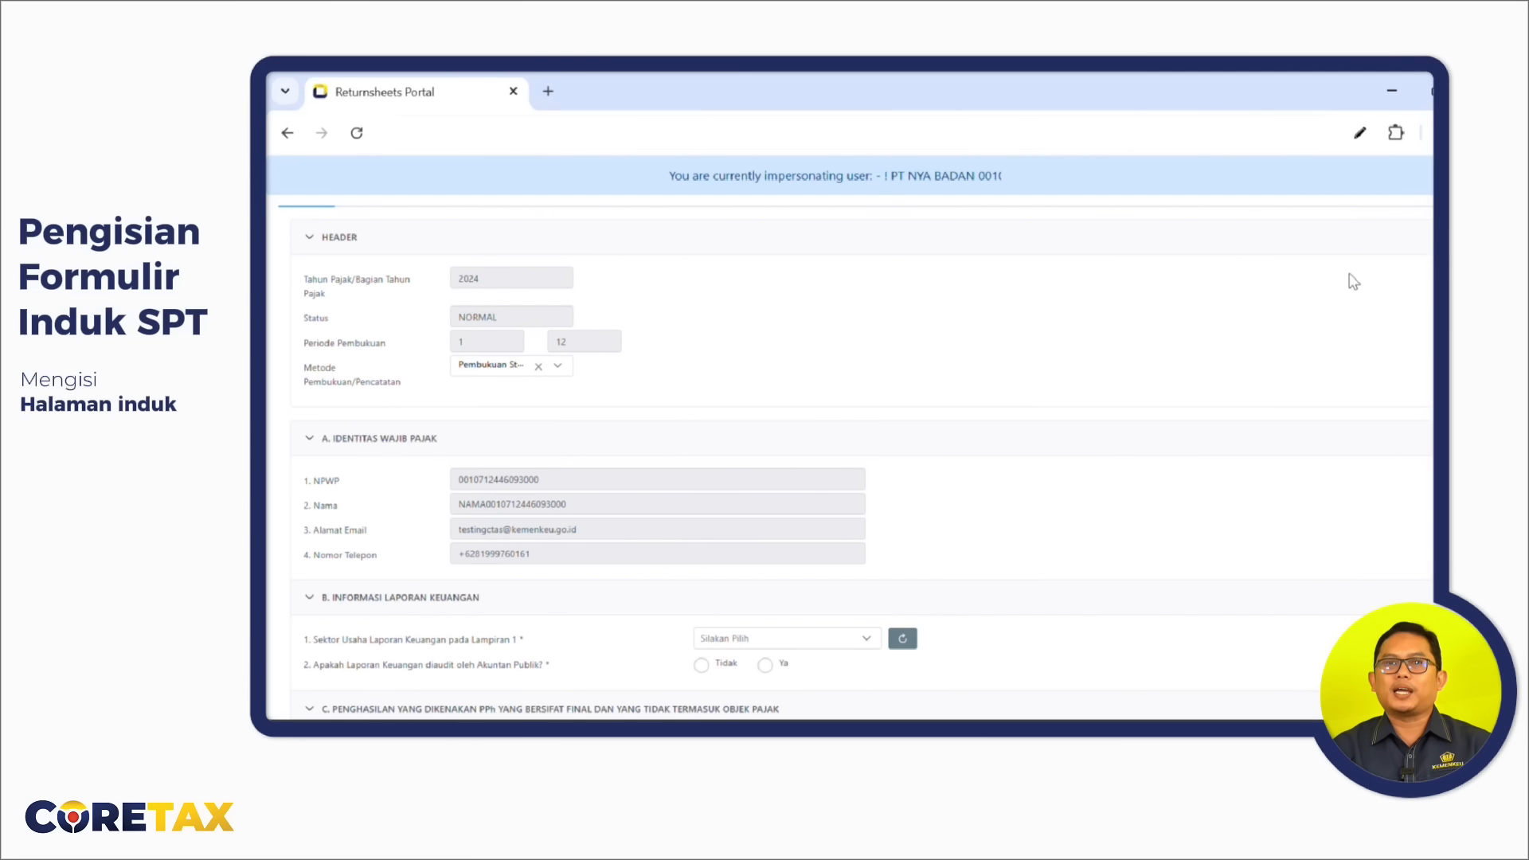
scroll(1115, 398, down, 10)
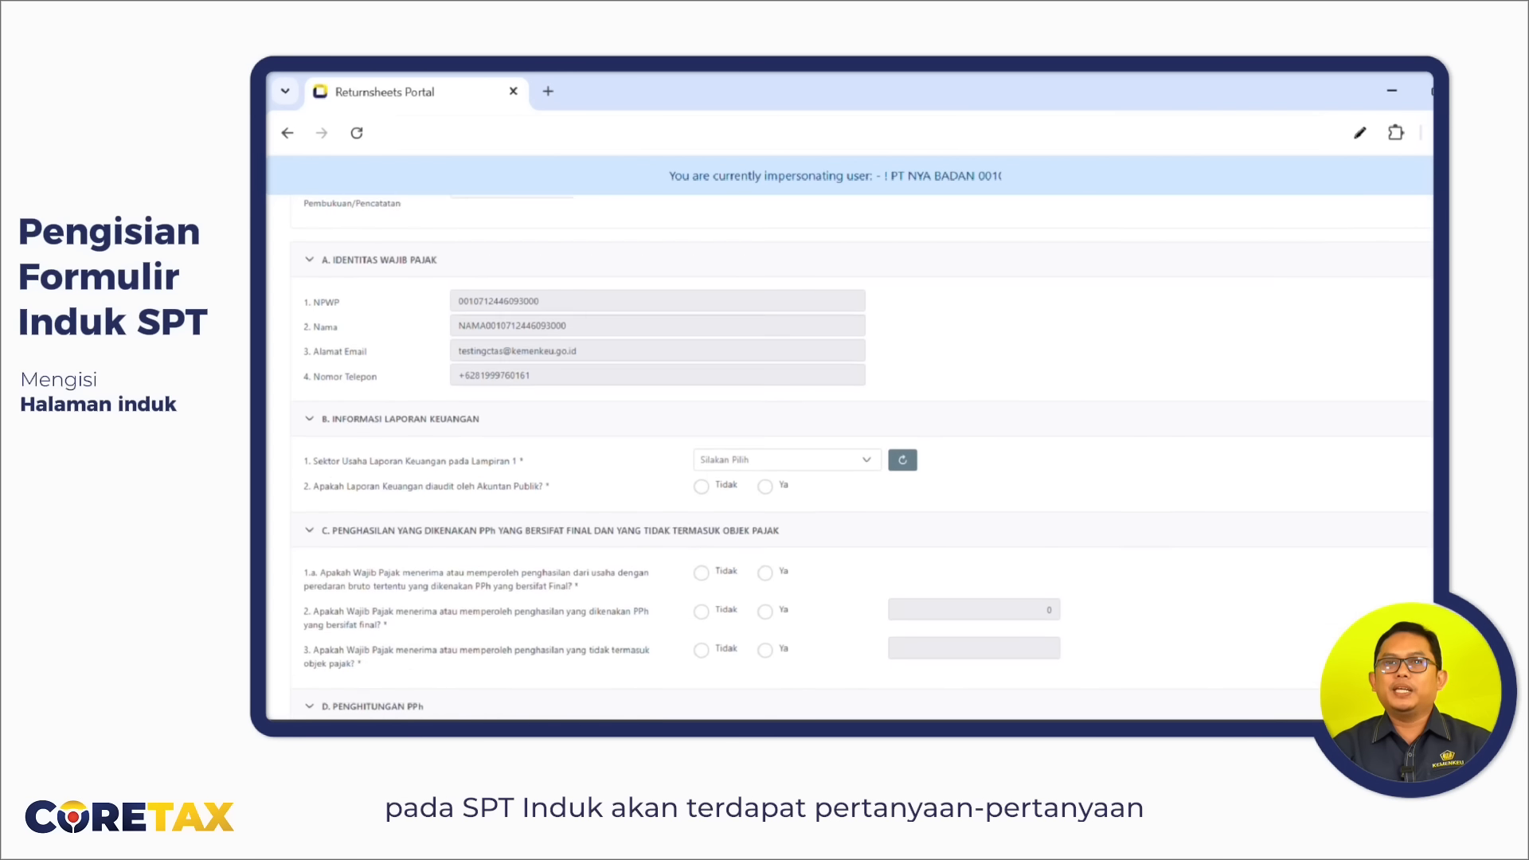
scroll(850, 454, down, 20)
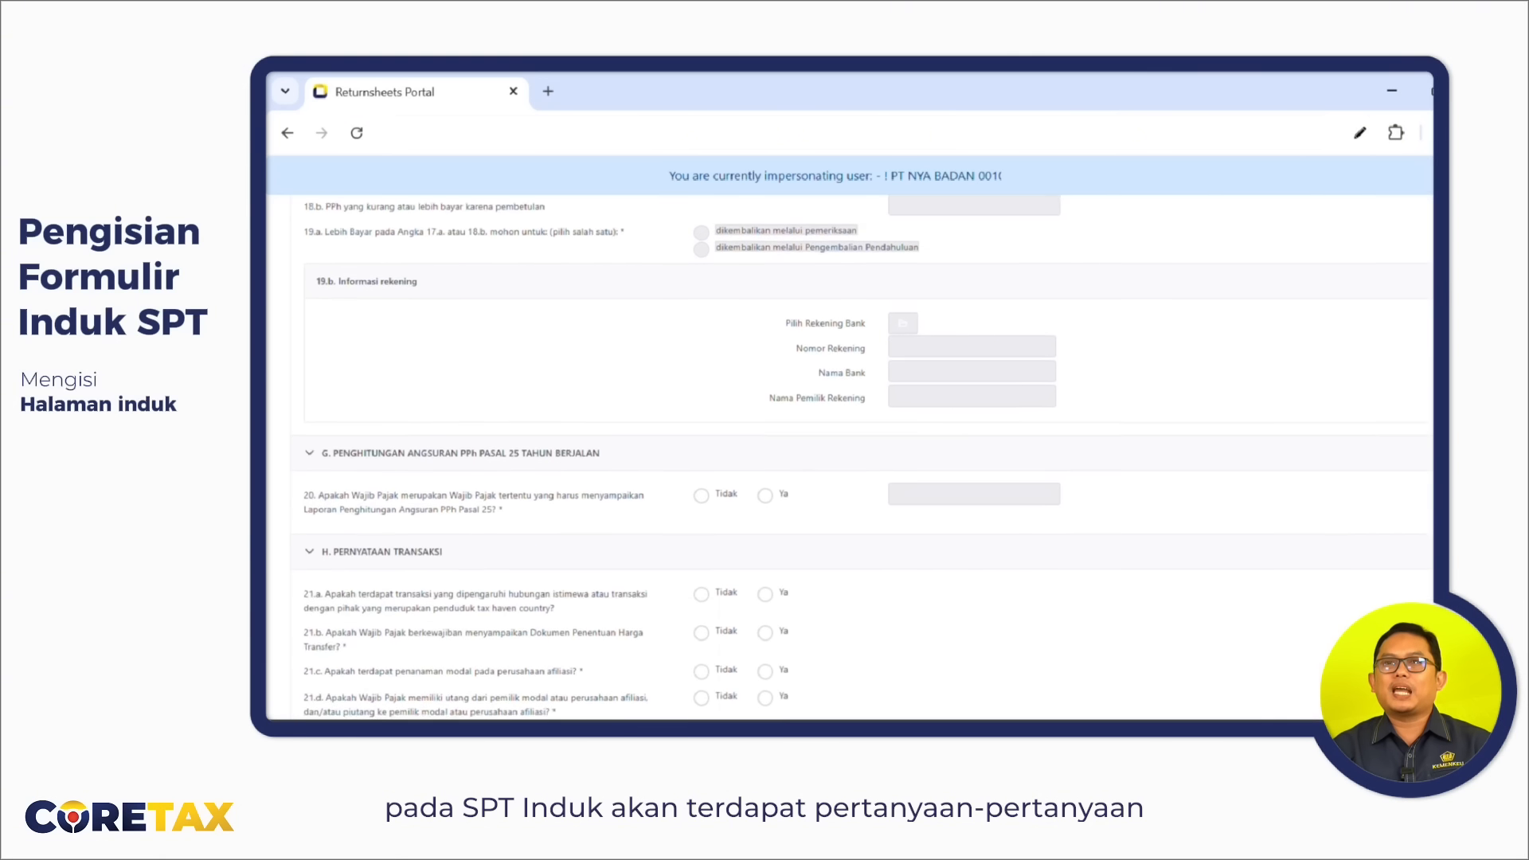
scroll(849, 454, down, 20)
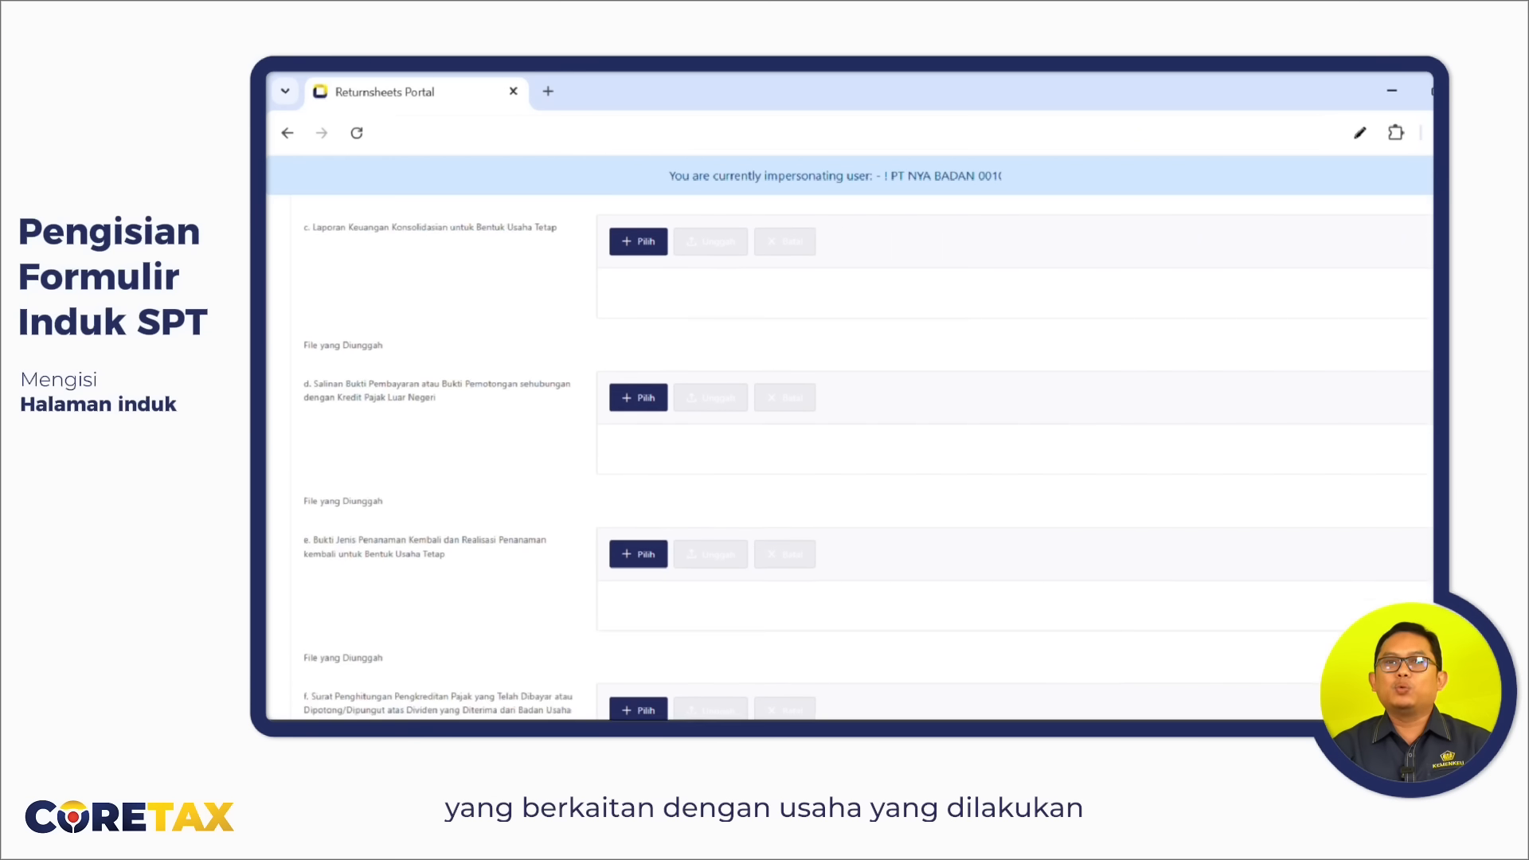
scroll(849, 454, down, 20)
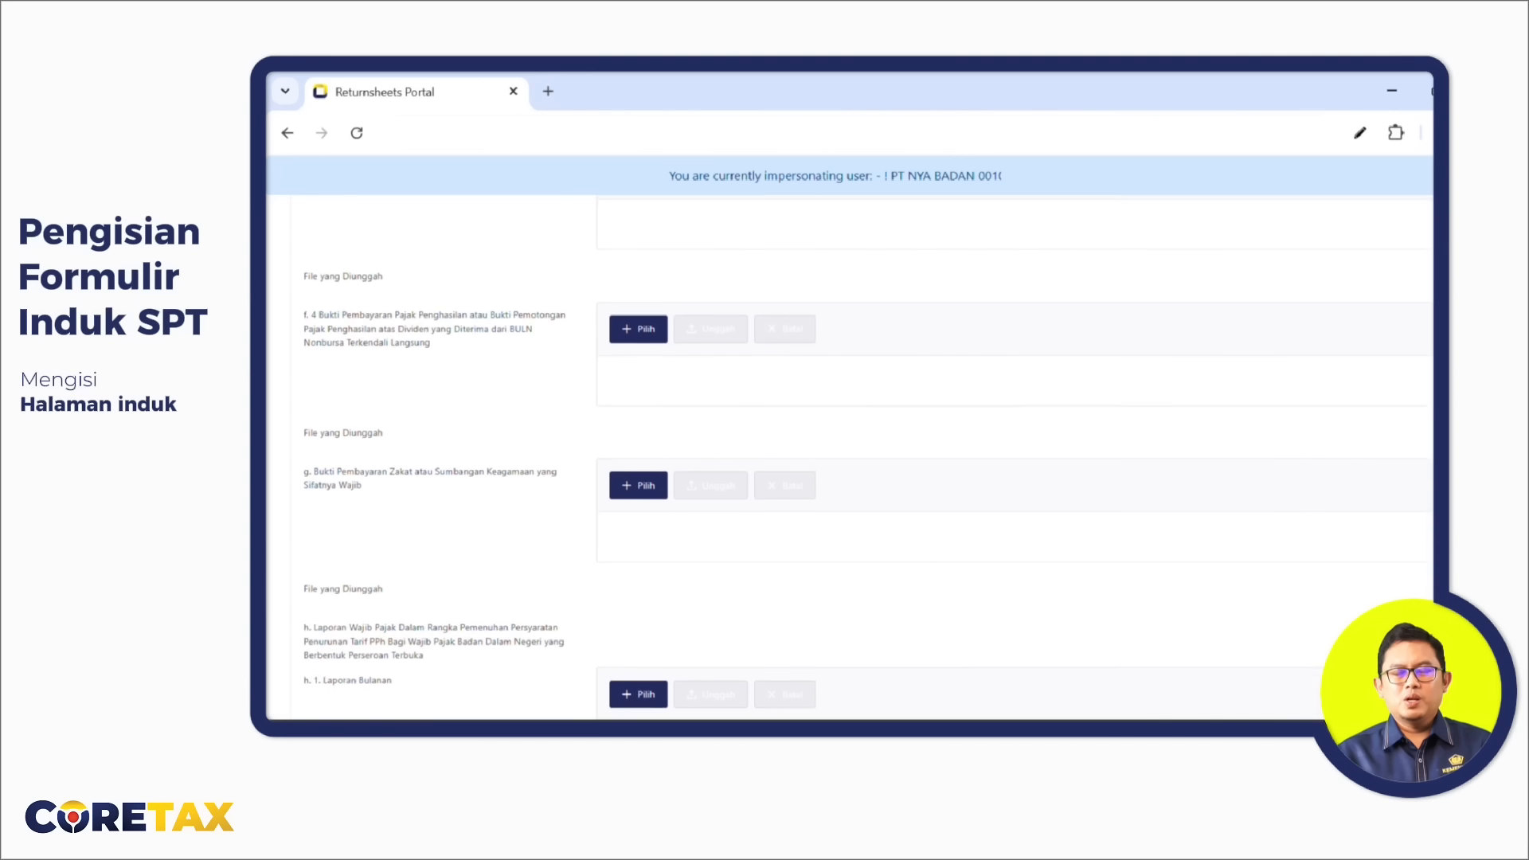
scroll(849, 454, down, 10)
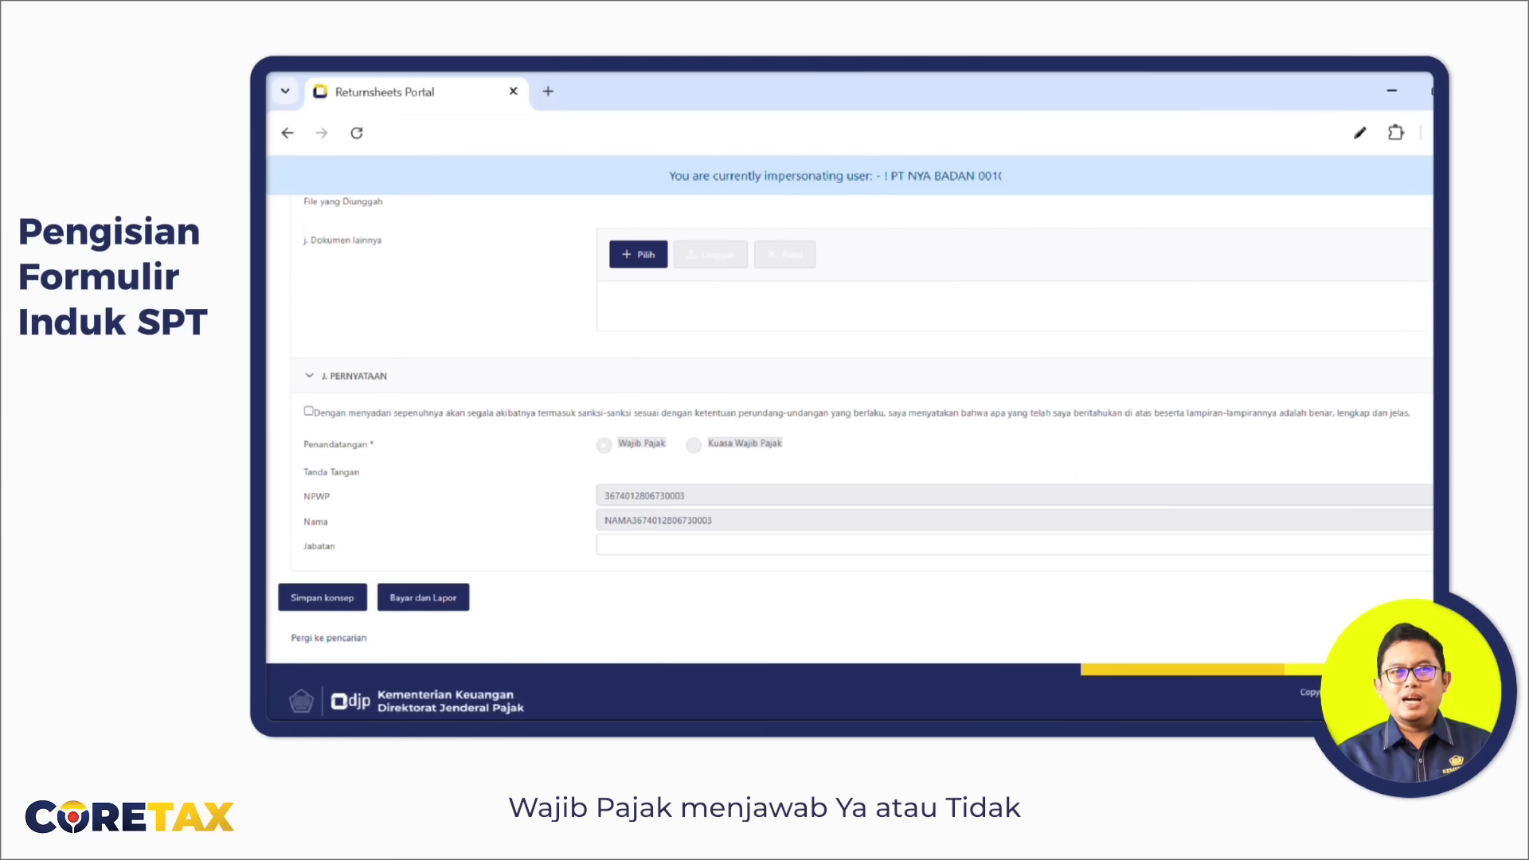
scroll(849, 454, up, 20)
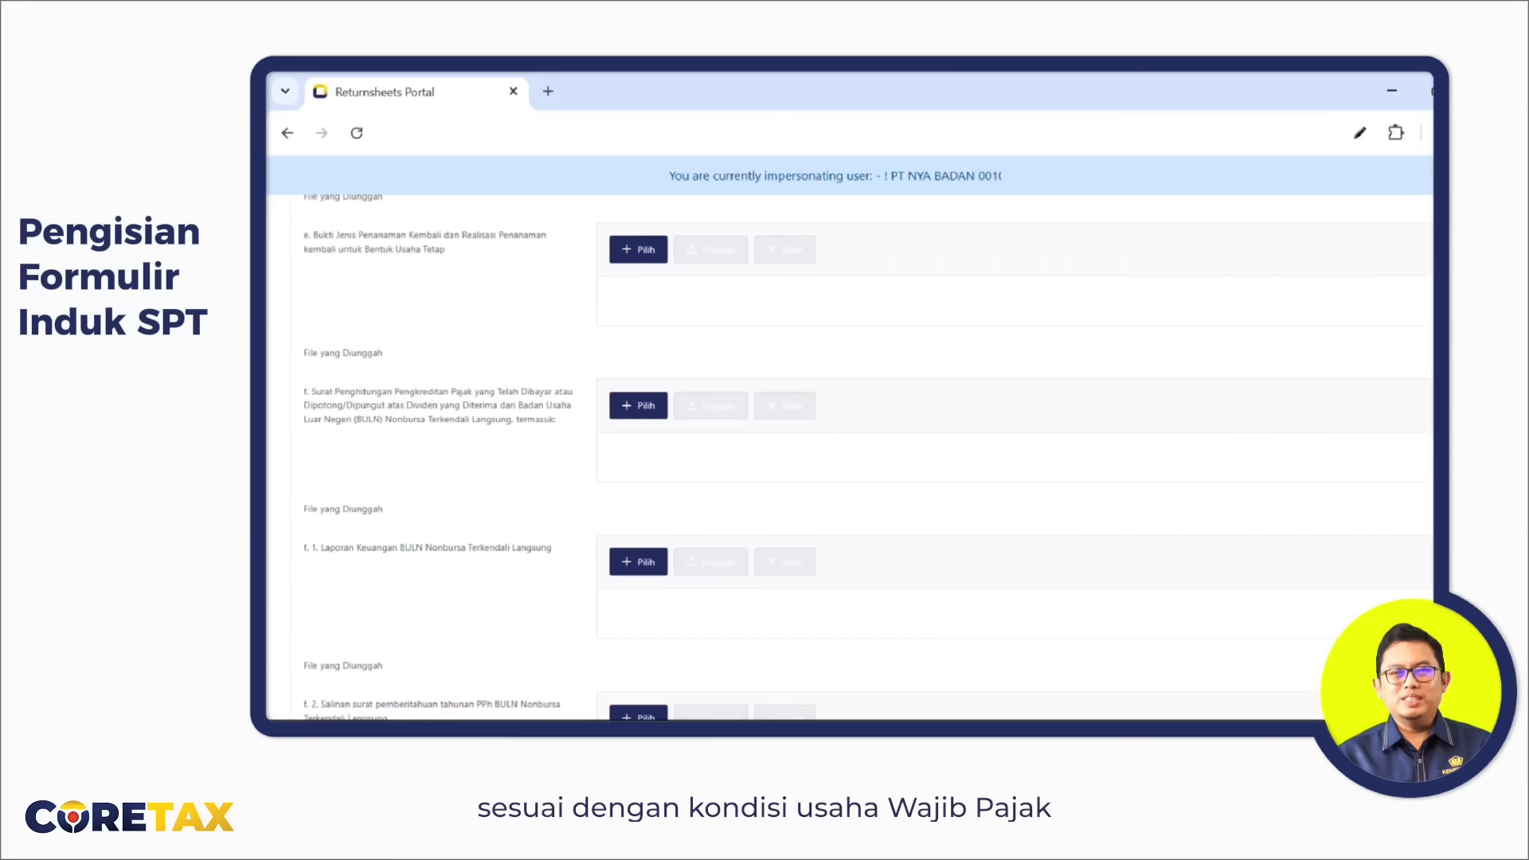
scroll(849, 454, up, 20)
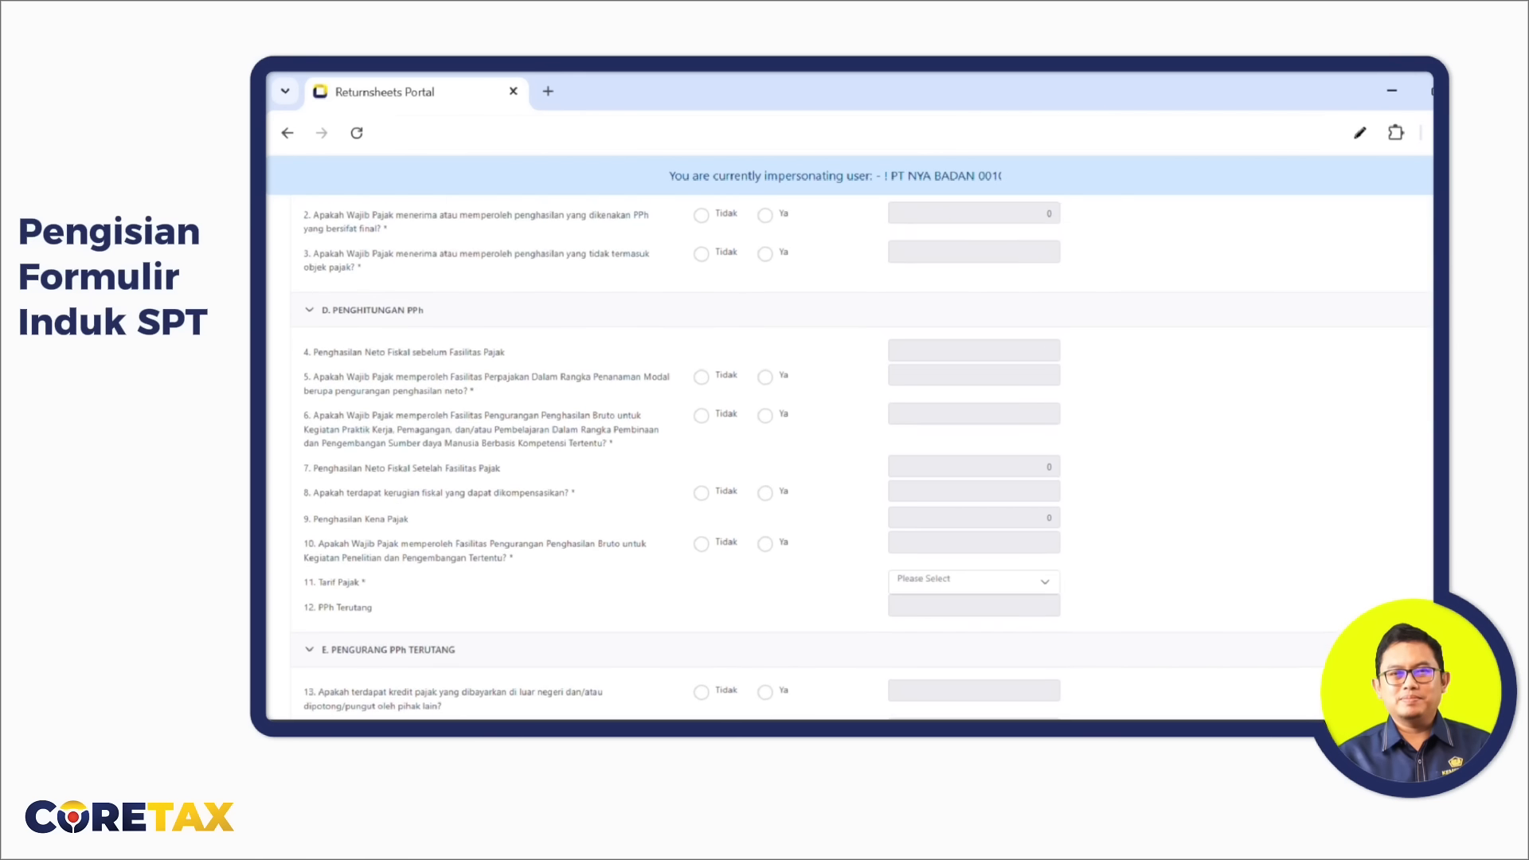
scroll(849, 454, up, 2)
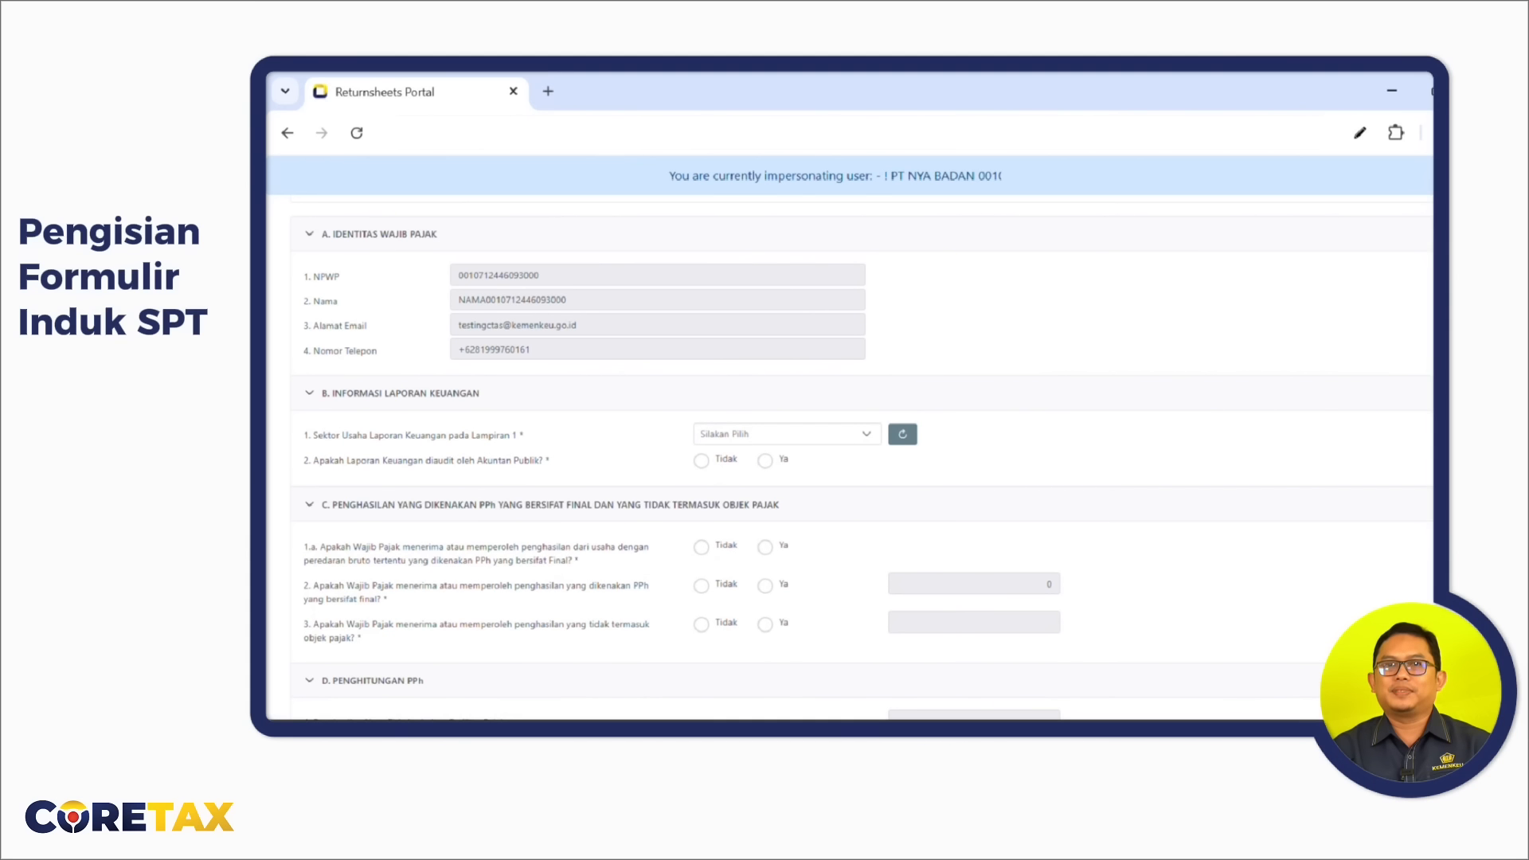
scroll(849, 454, up, 3)
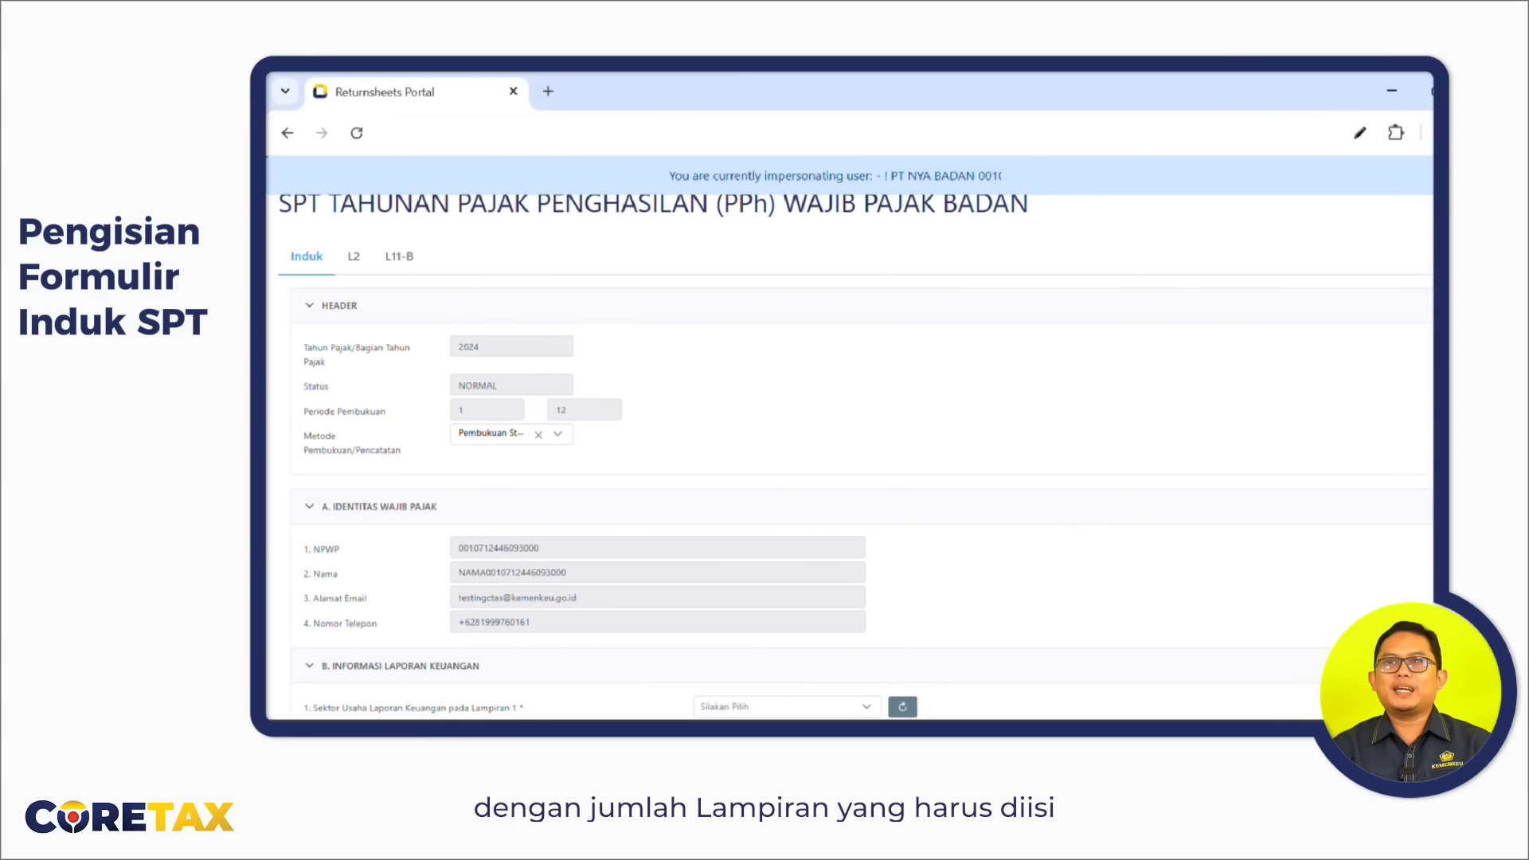
scroll(850, 454, up, 1)
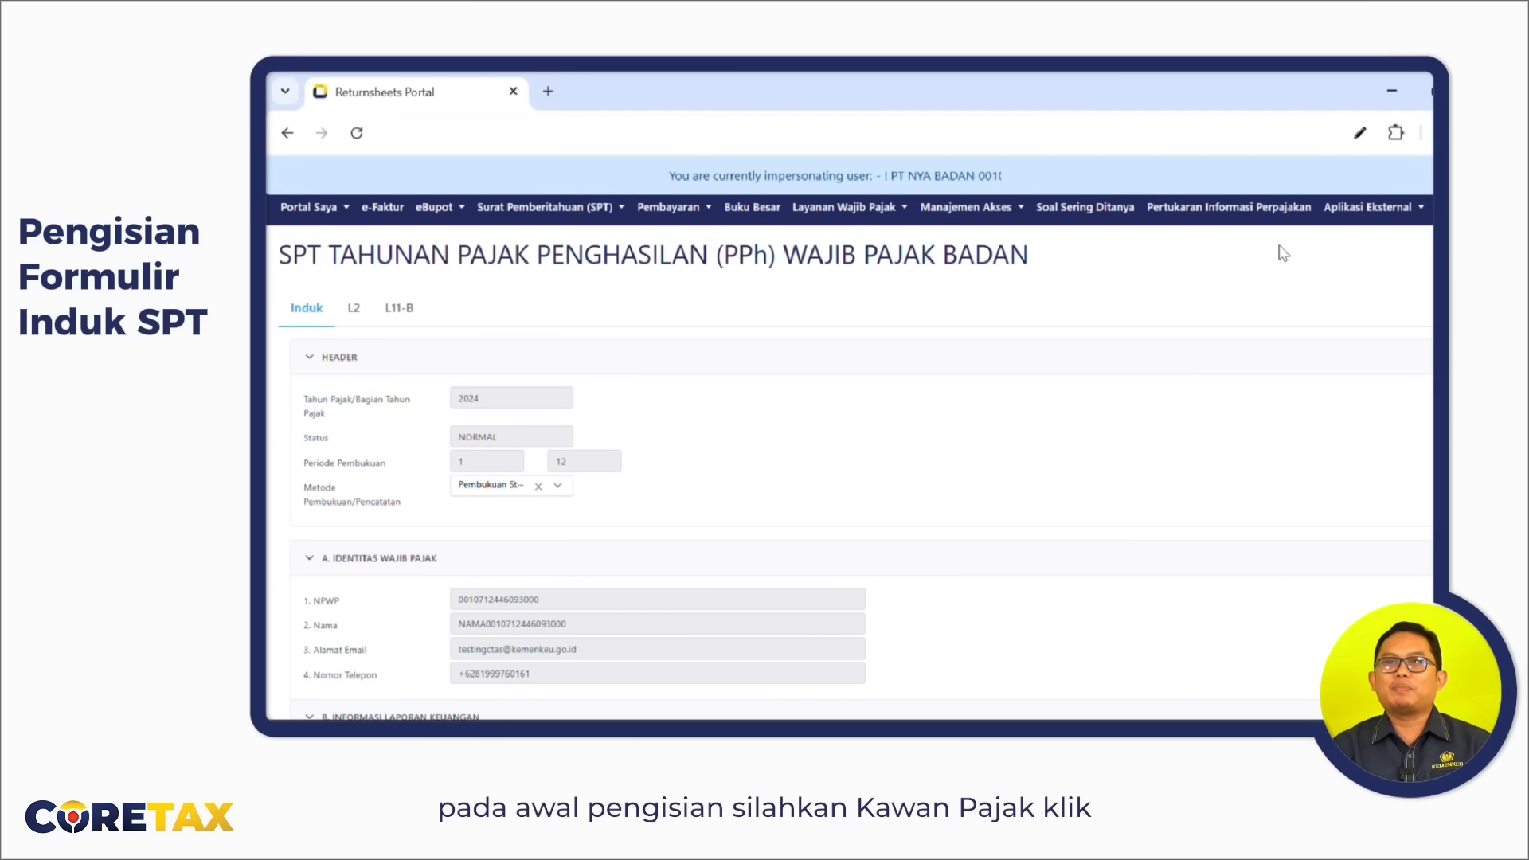
Set Metode Pembukuan to Stelsel Kas and the section B Sektor Usaha to Jasa.
click(569, 497)
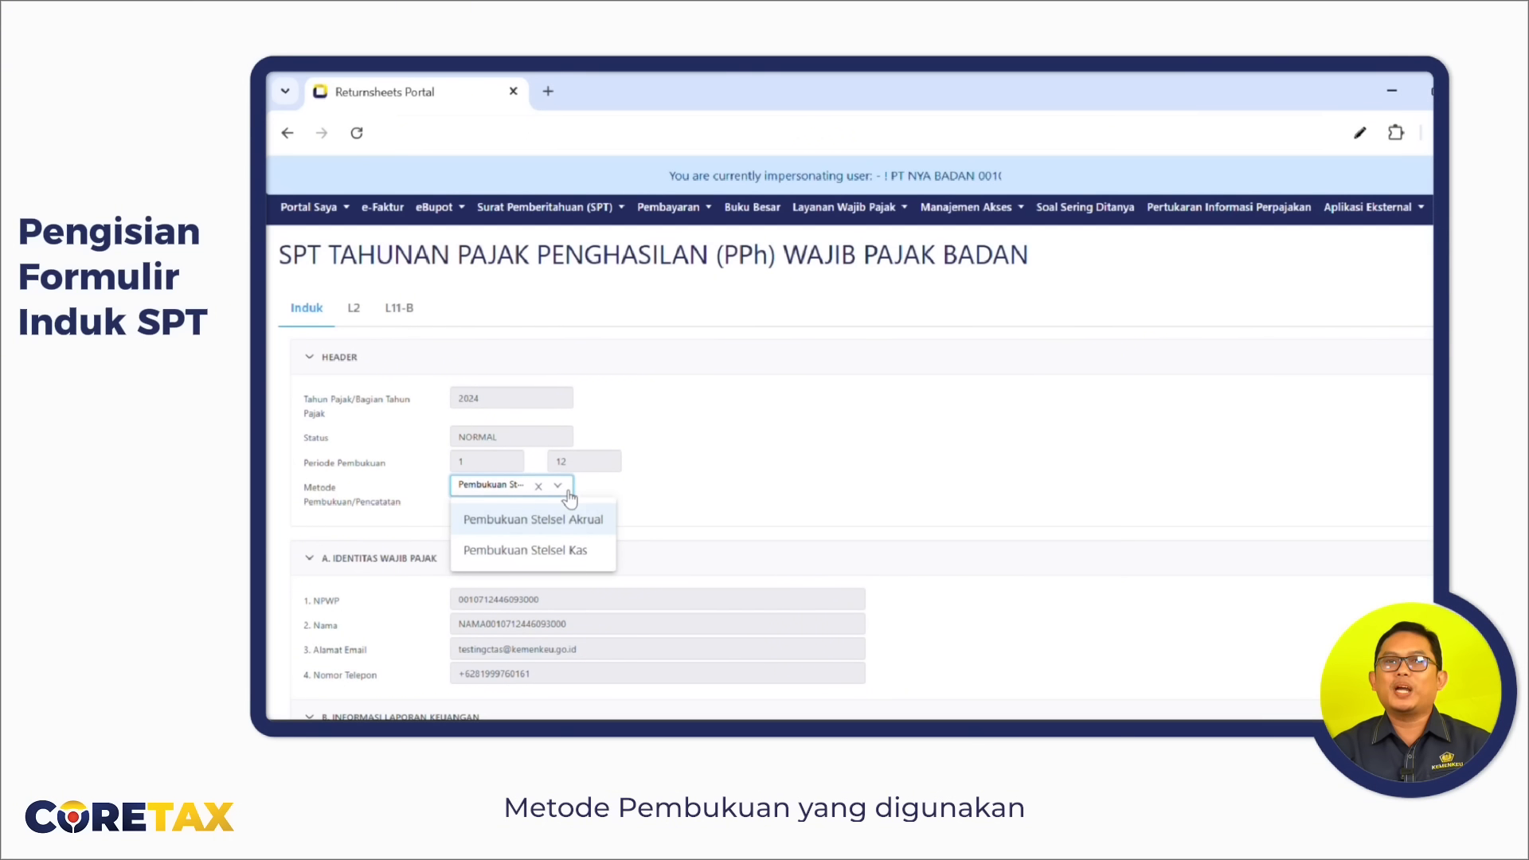
click(590, 551)
scroll(868, 497, down, 3)
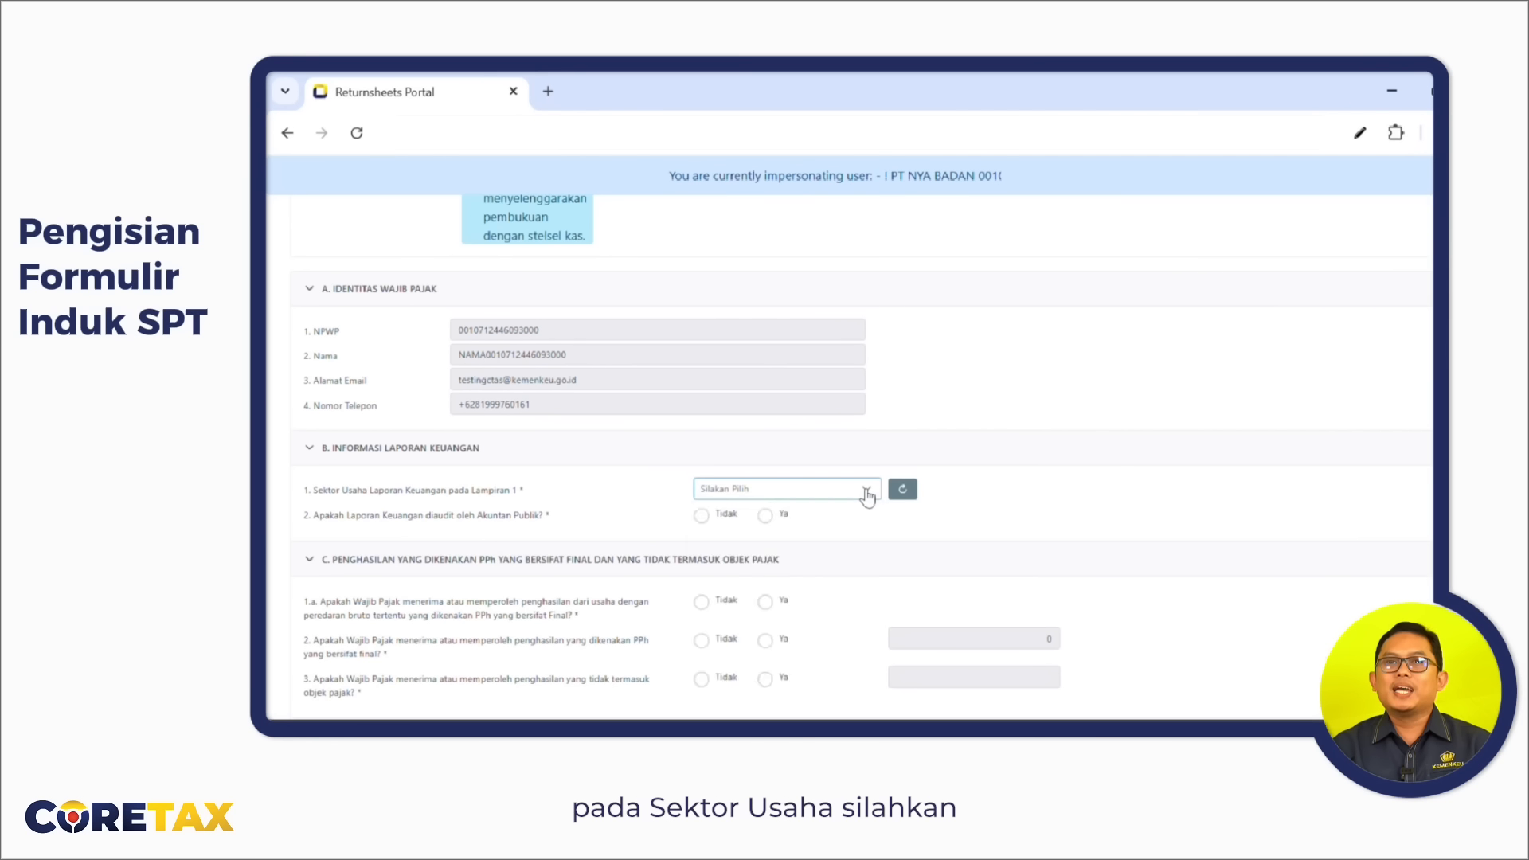
click(868, 494)
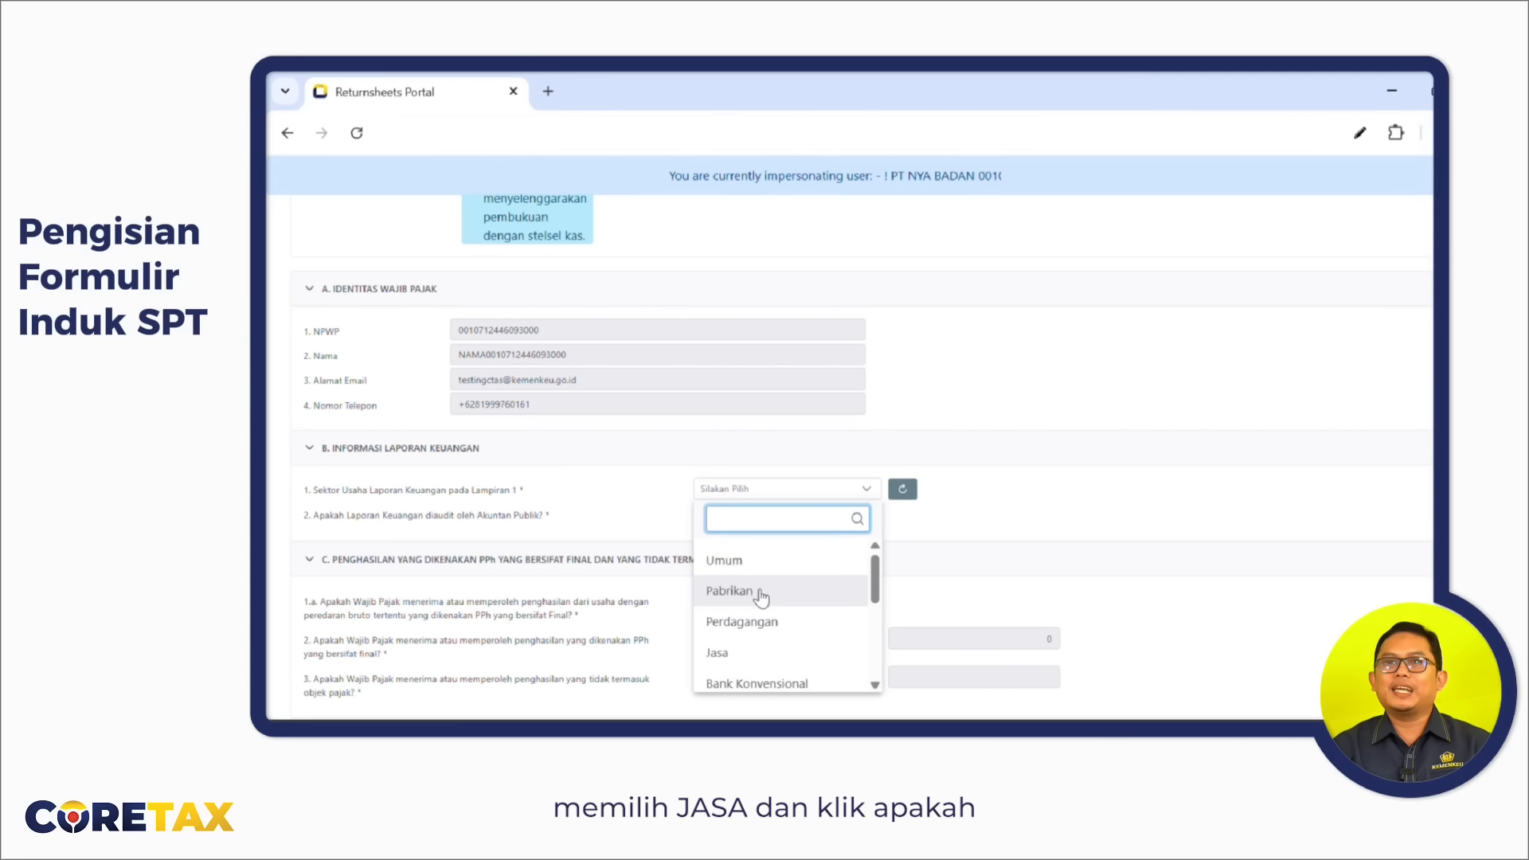
click(726, 656)
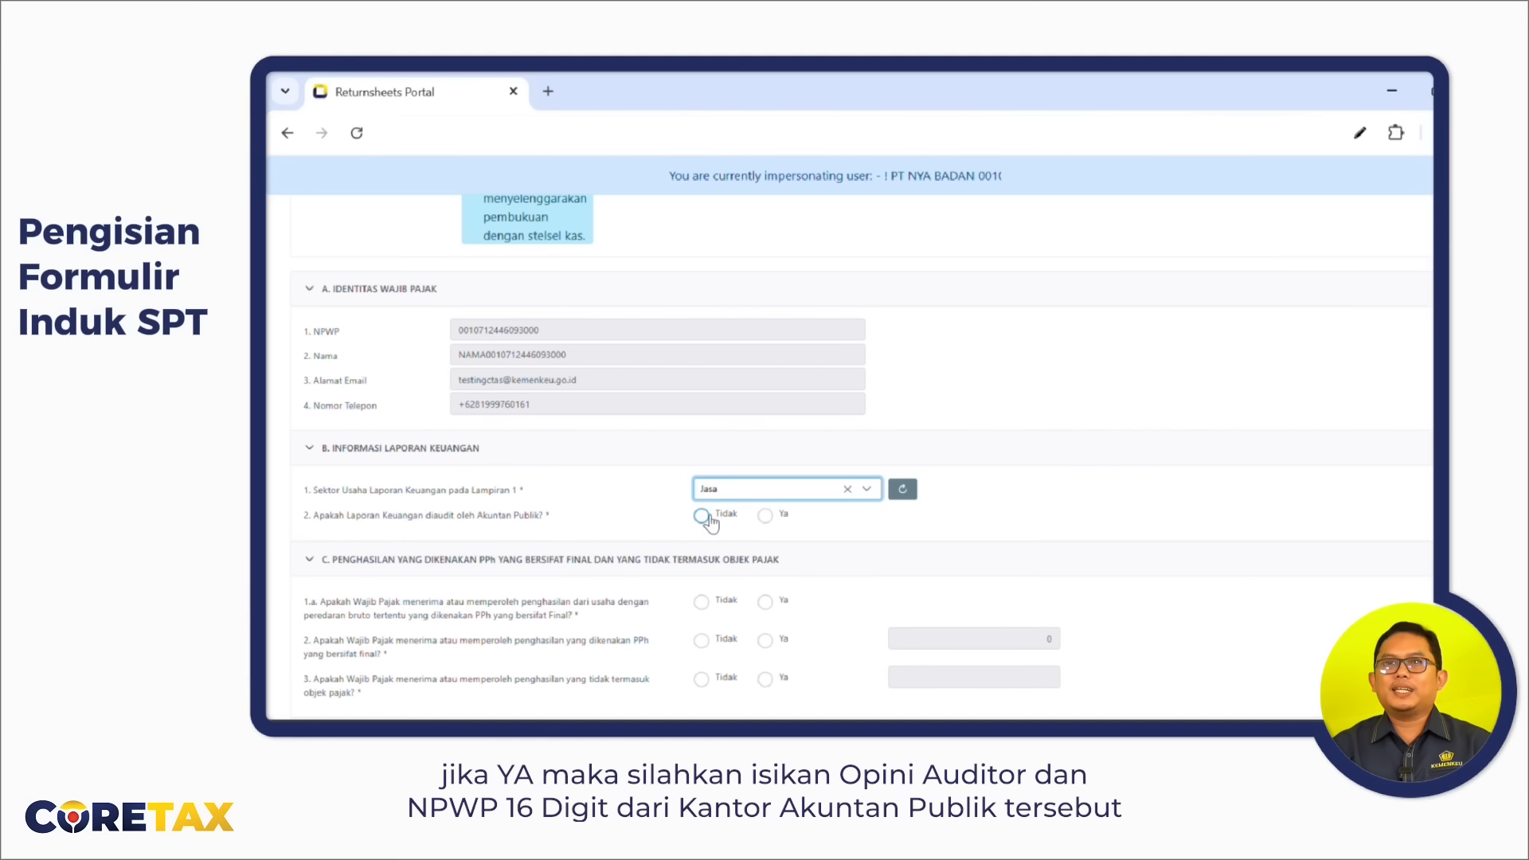
In question B.2, try Ya with a Wajar Tanpa Pengecualian opinion, then settle on Tidak.
click(766, 516)
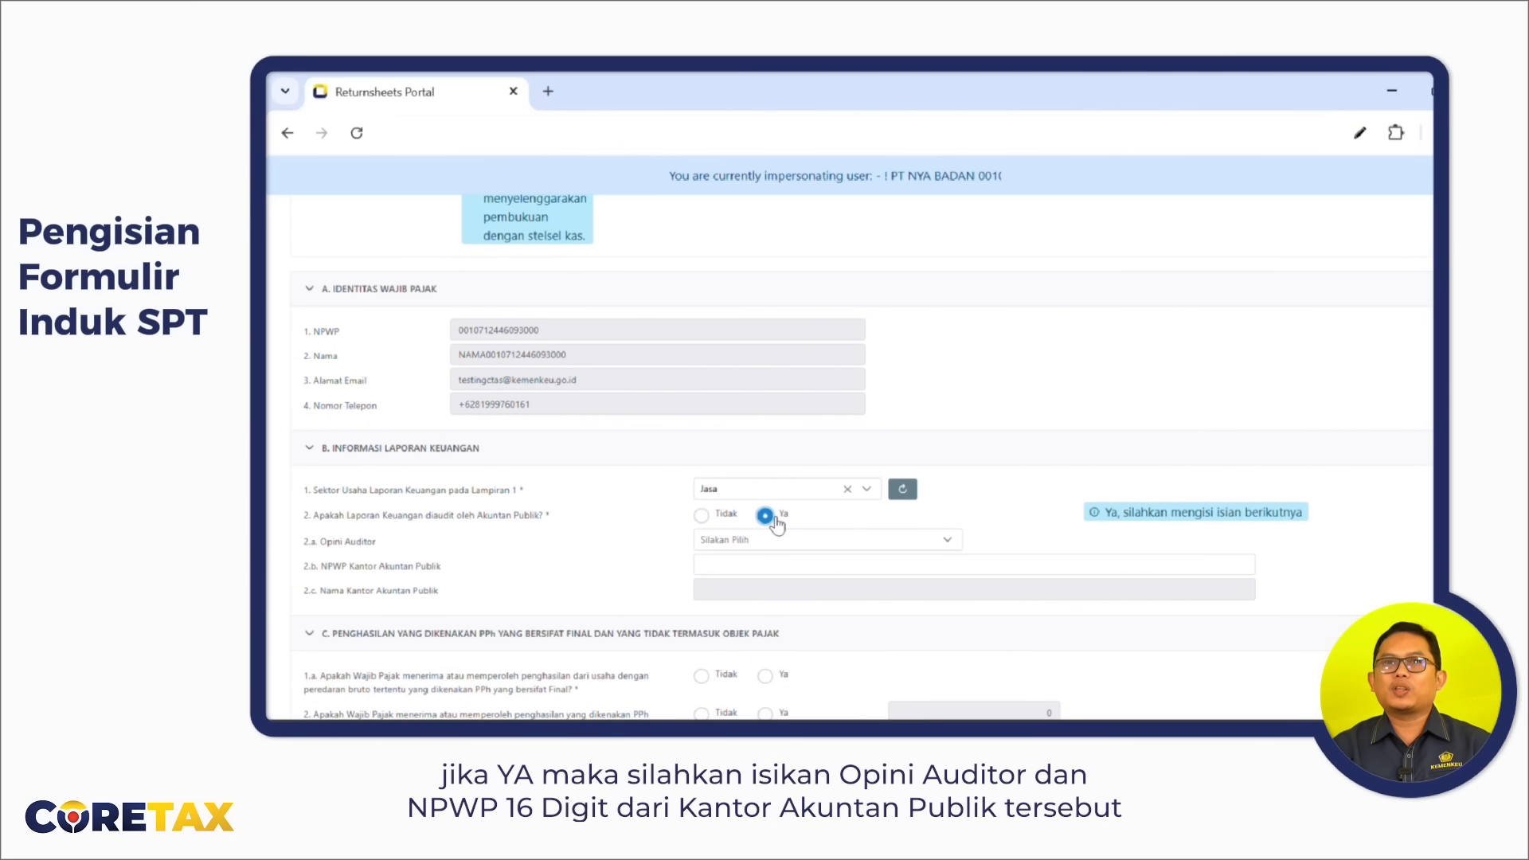
click(744, 543)
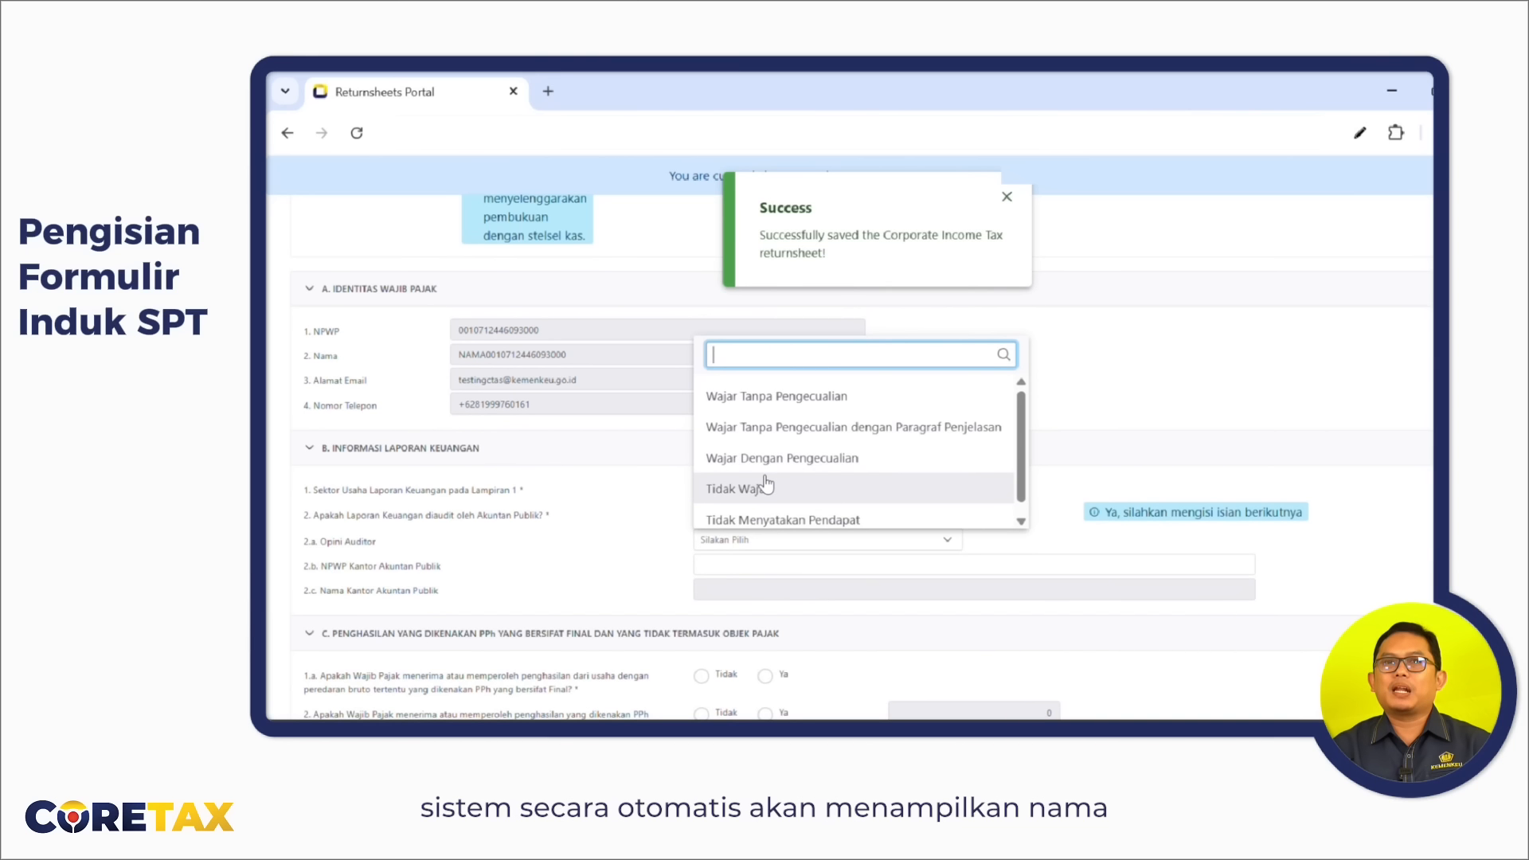
click(761, 396)
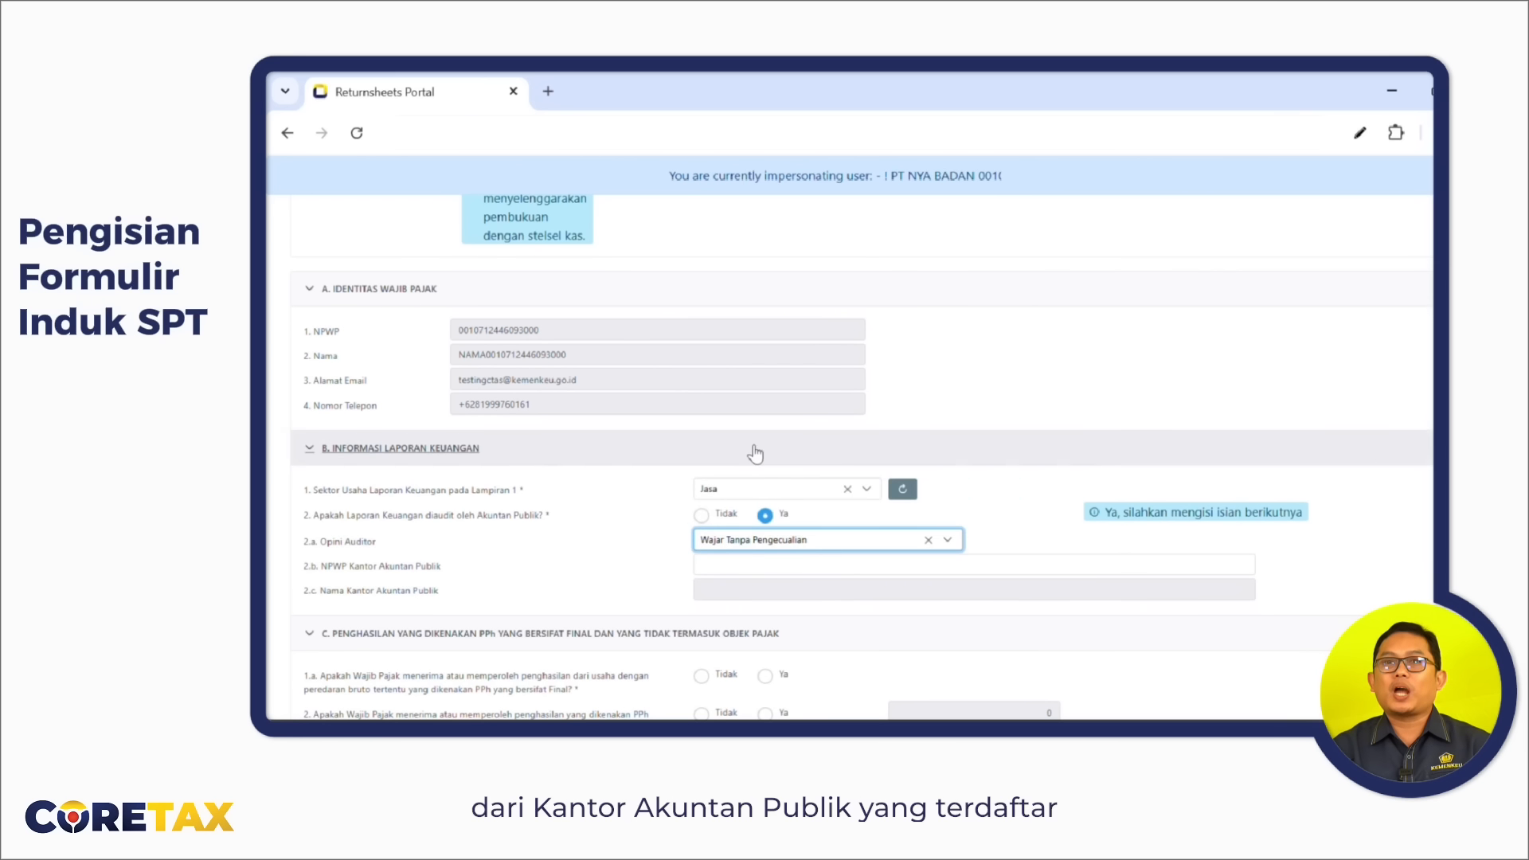
click(731, 572)
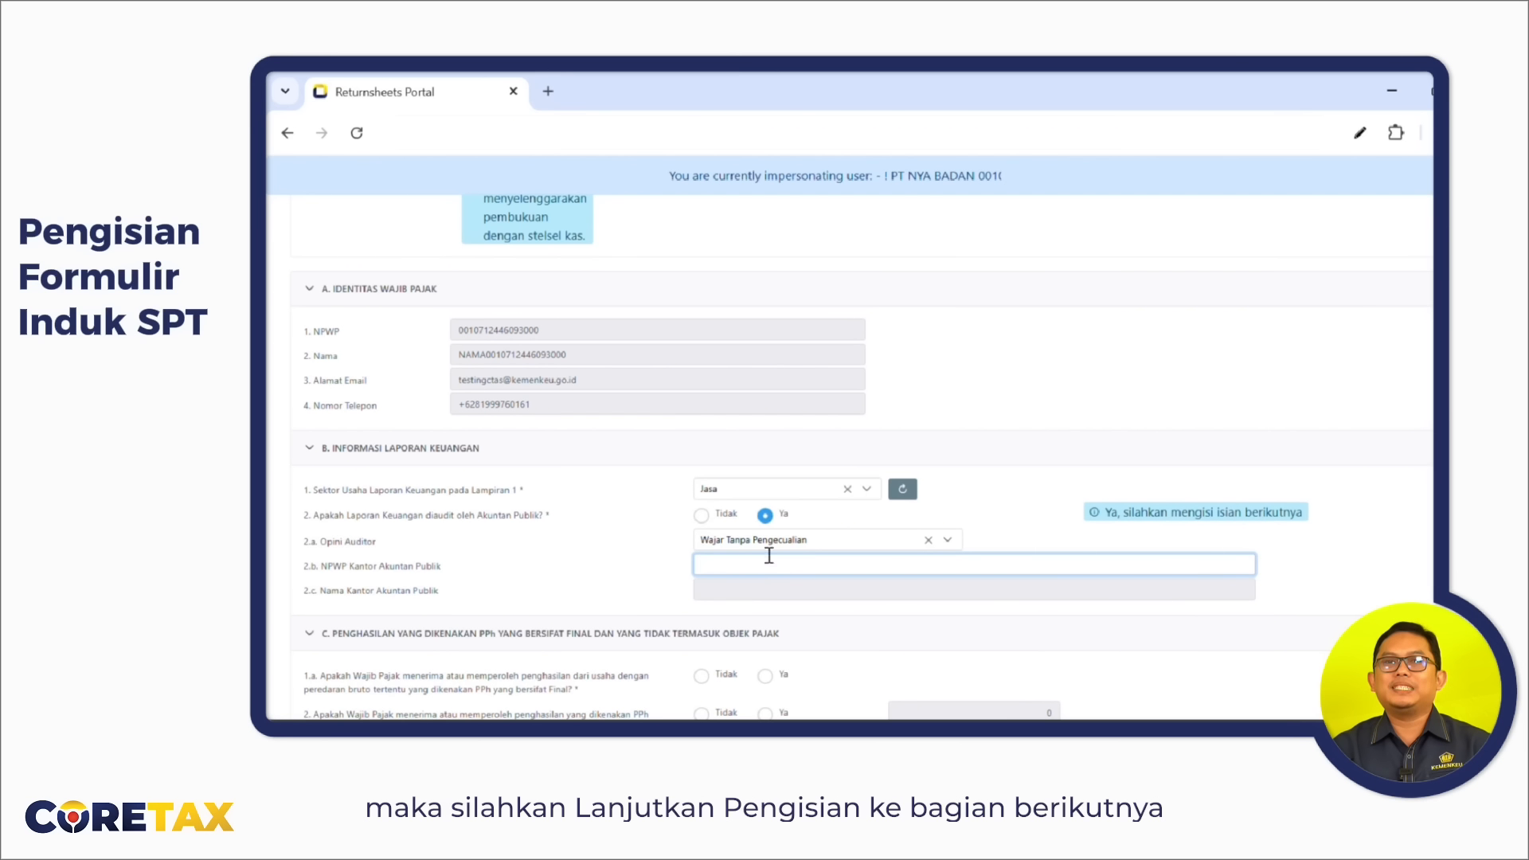
click(701, 516)
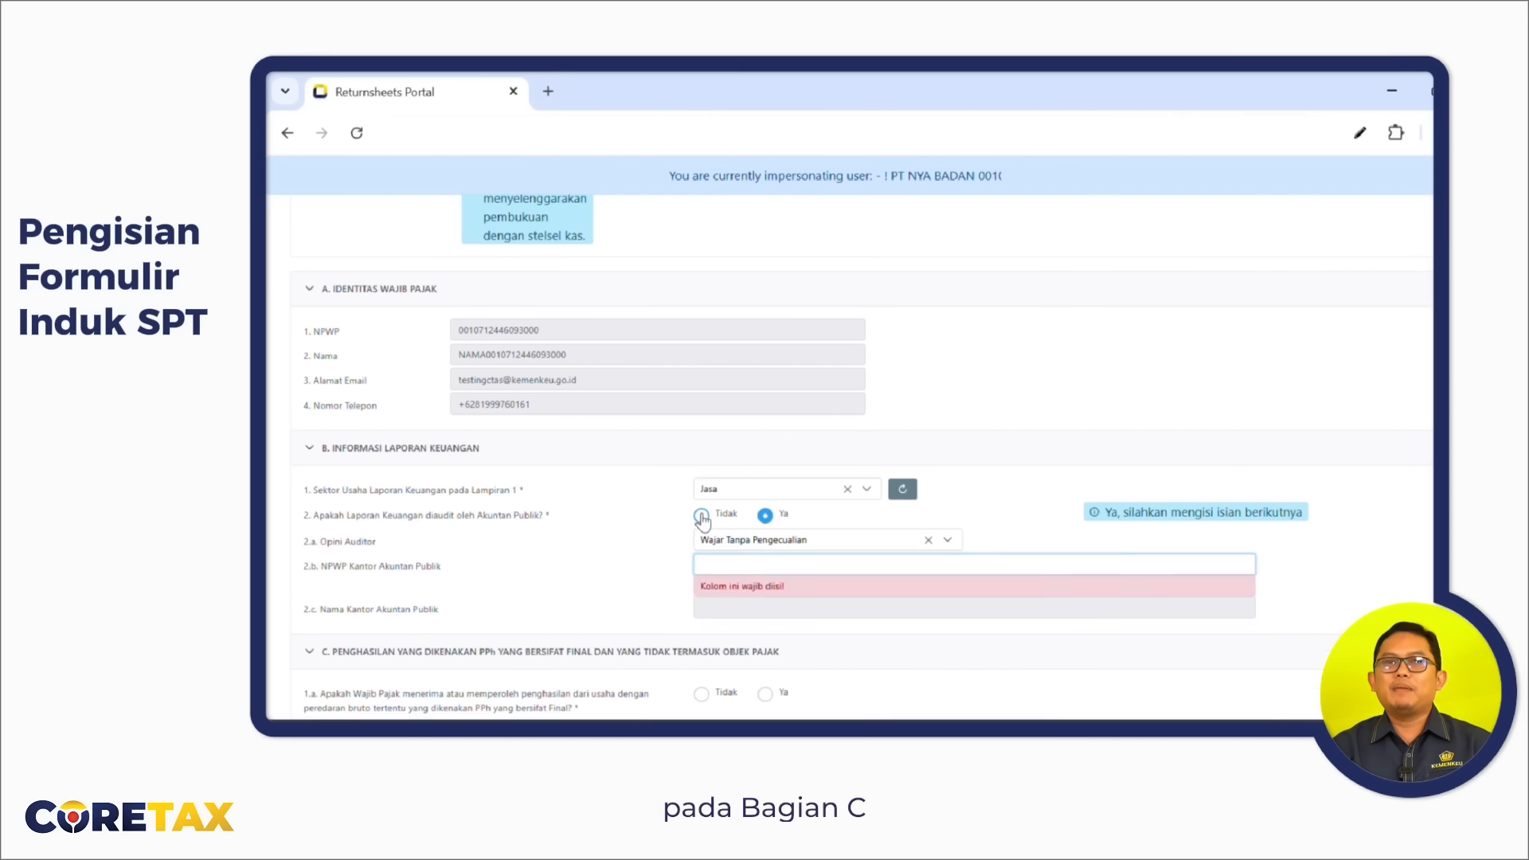
In section C, answer Ya to question 2 and Tidak to questions 1.a and 3.
scroll(839, 522, down, 3)
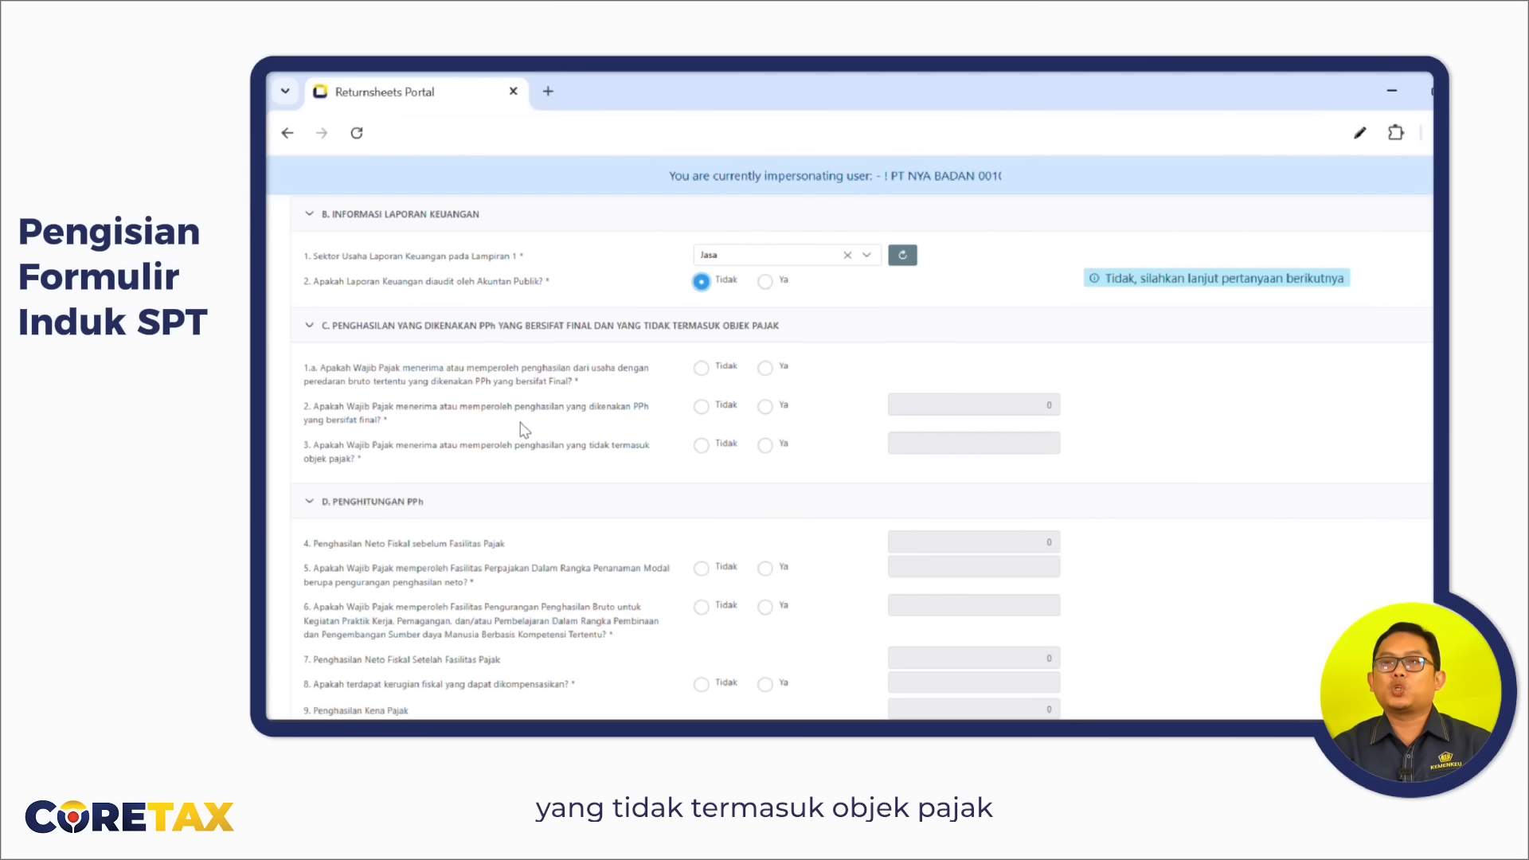
click(766, 407)
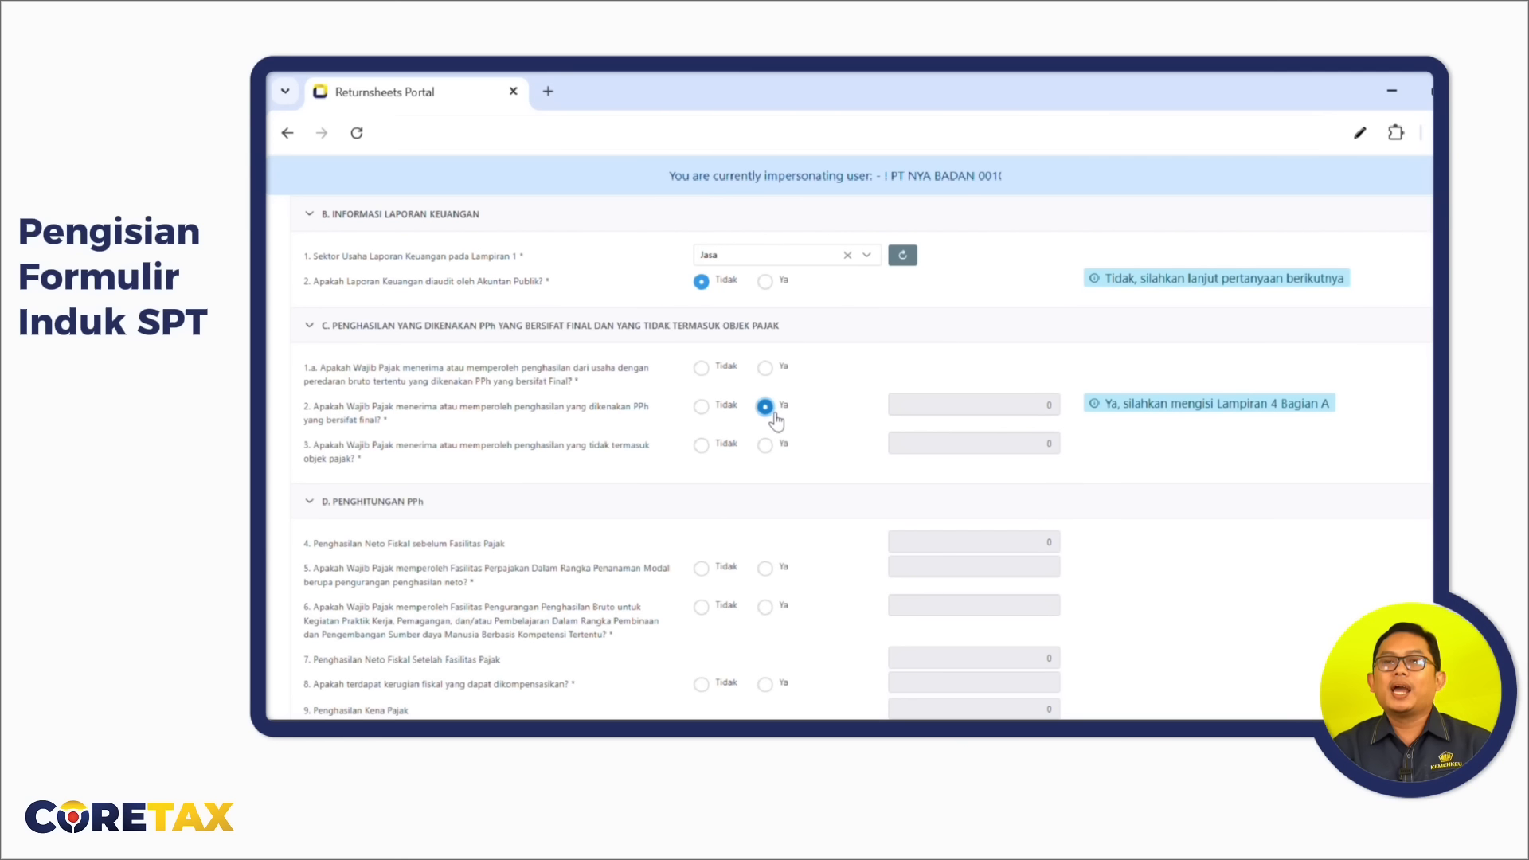
click(705, 369)
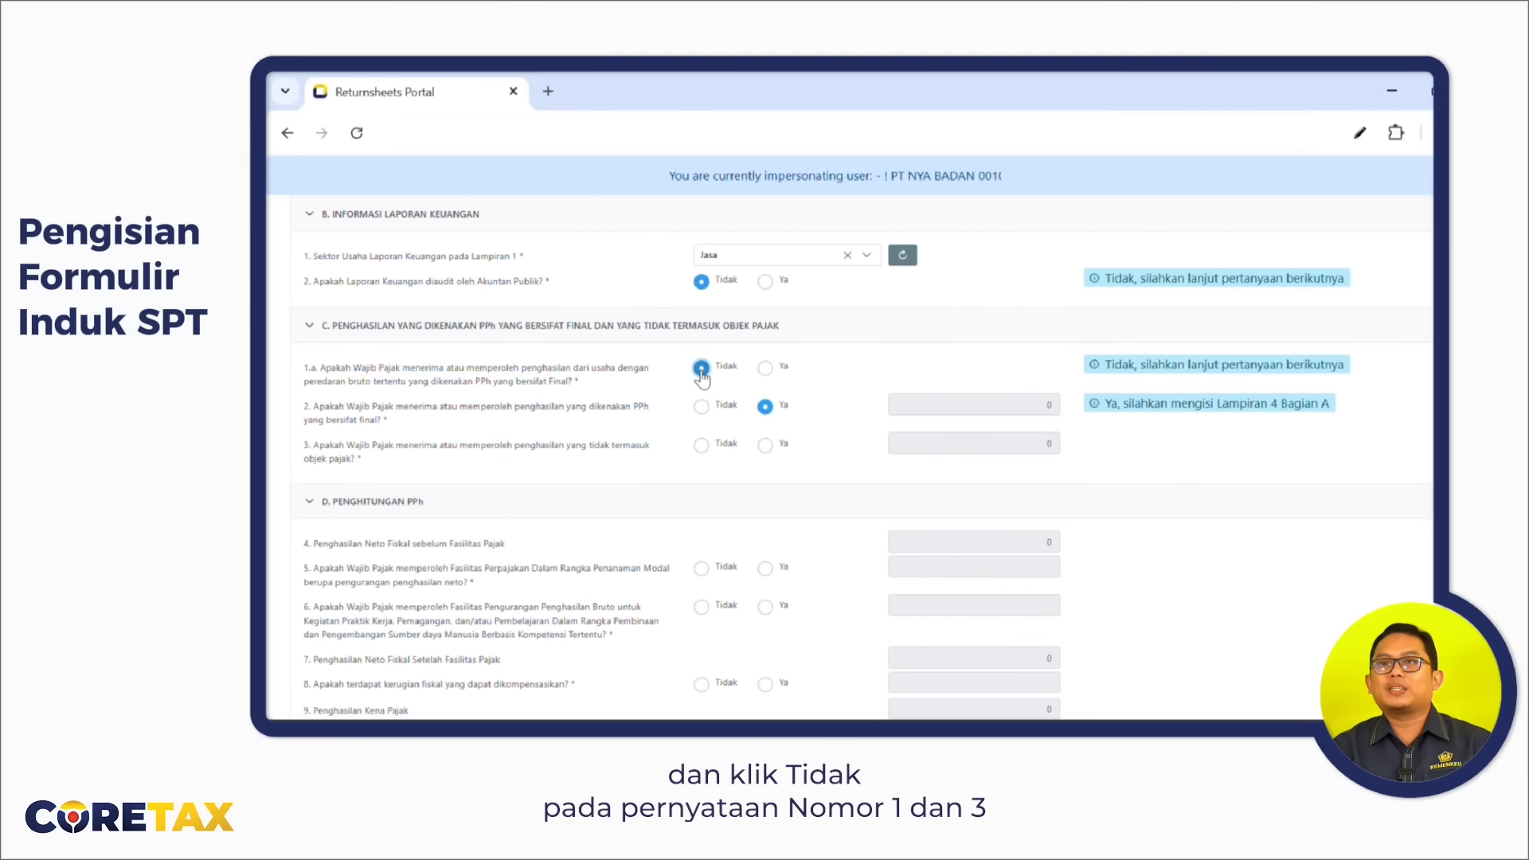
click(703, 446)
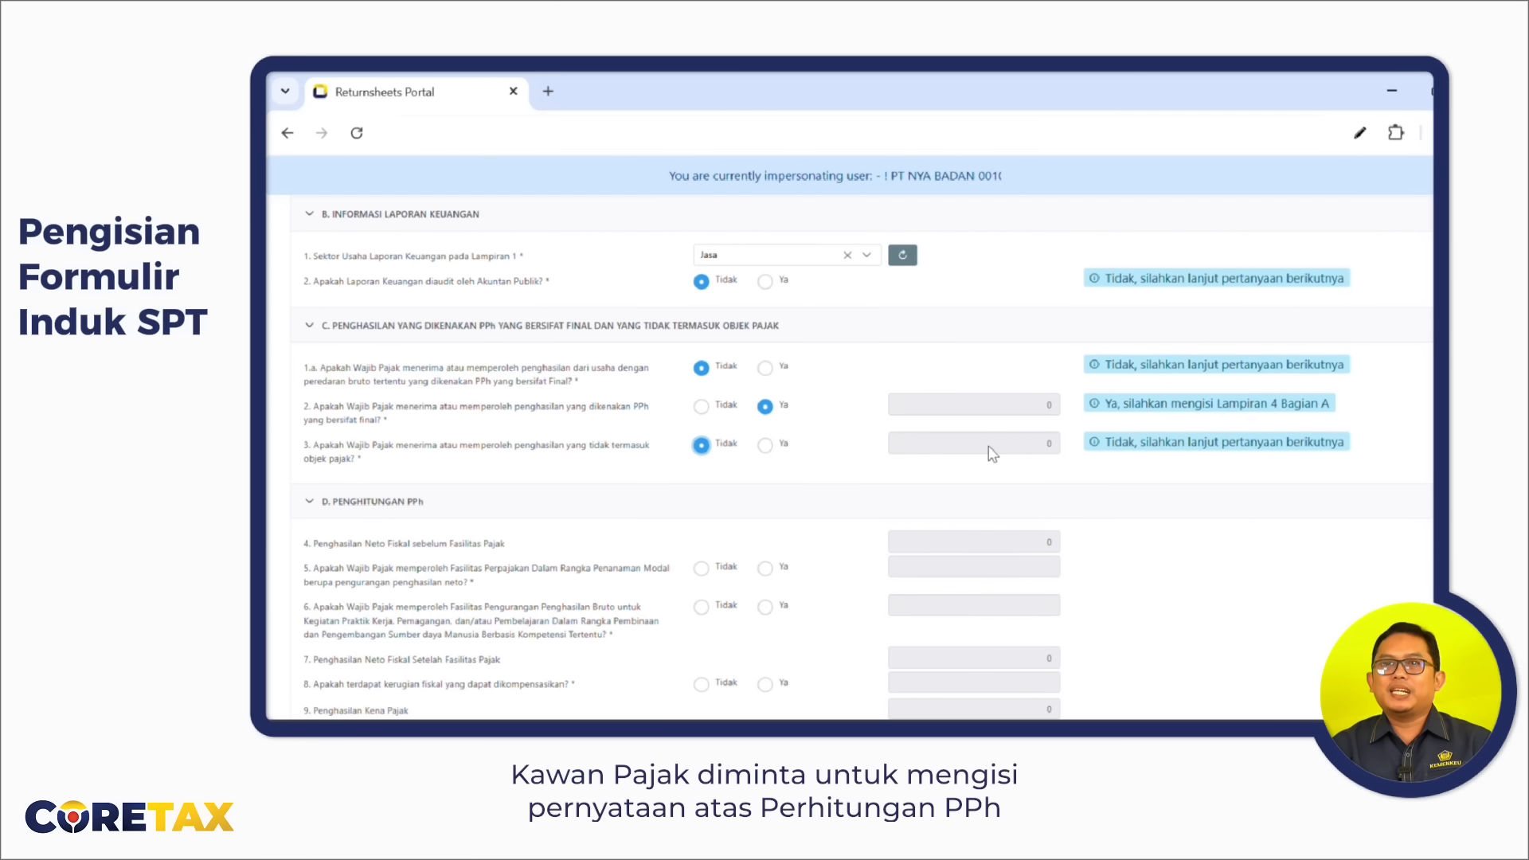
scroll(835, 530, down, 4)
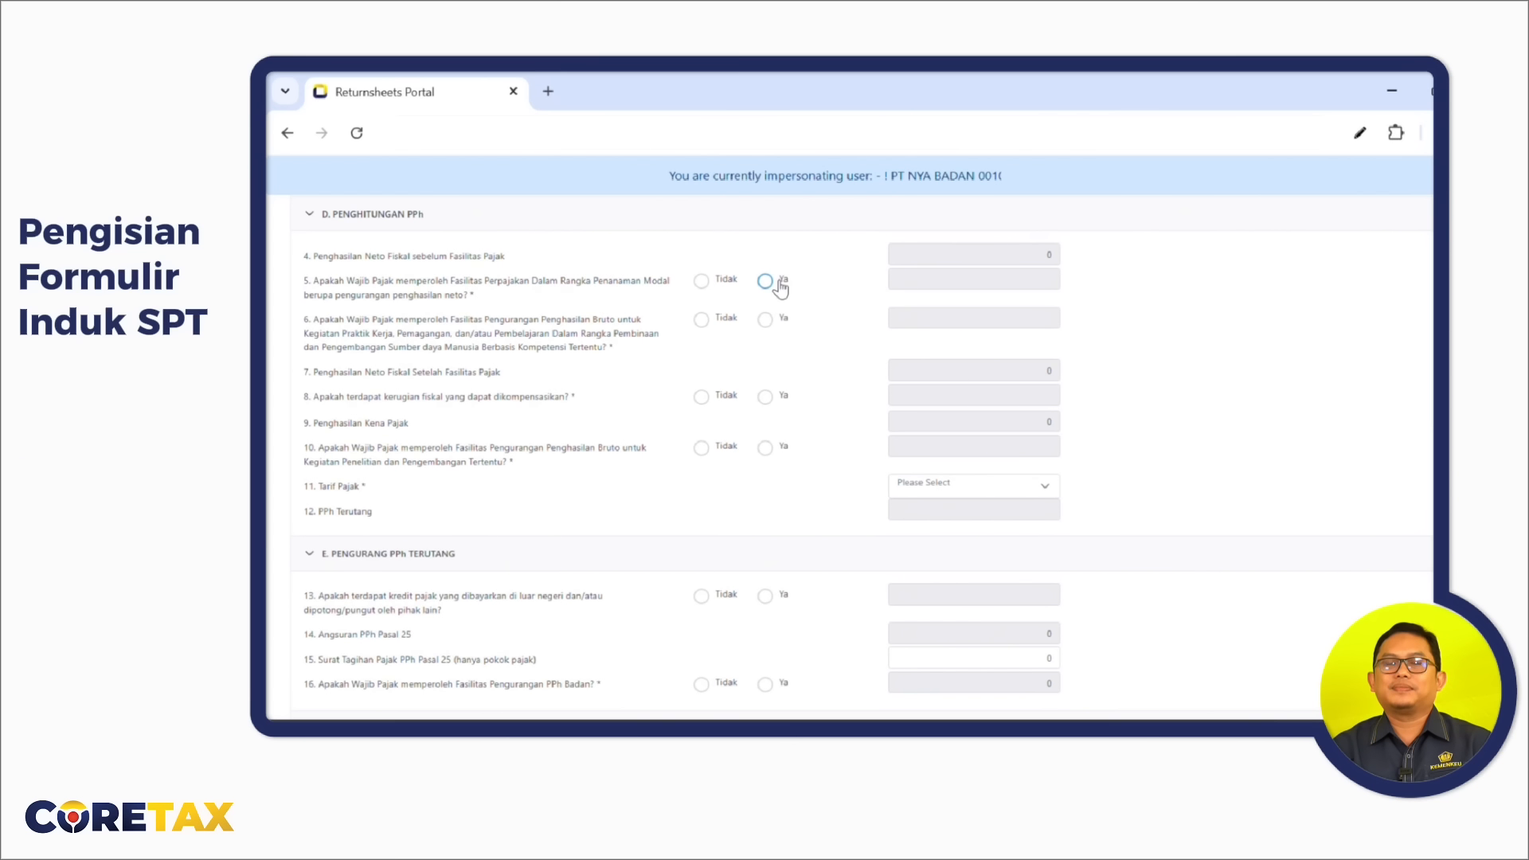
In section D, answer Tidak to questions 5 and 6 and Ya to question 8.
click(701, 281)
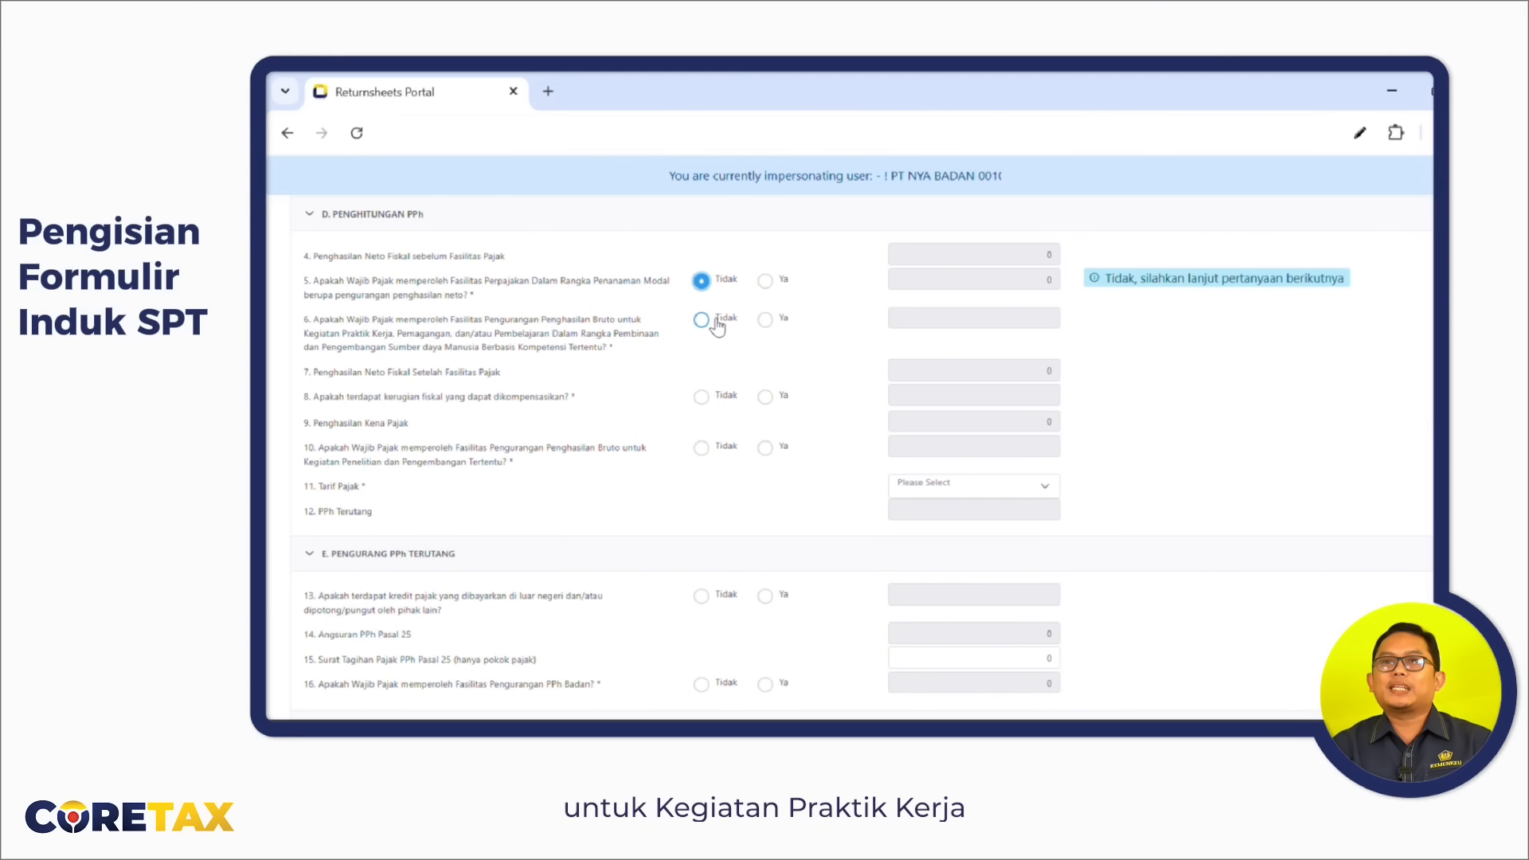
click(767, 322)
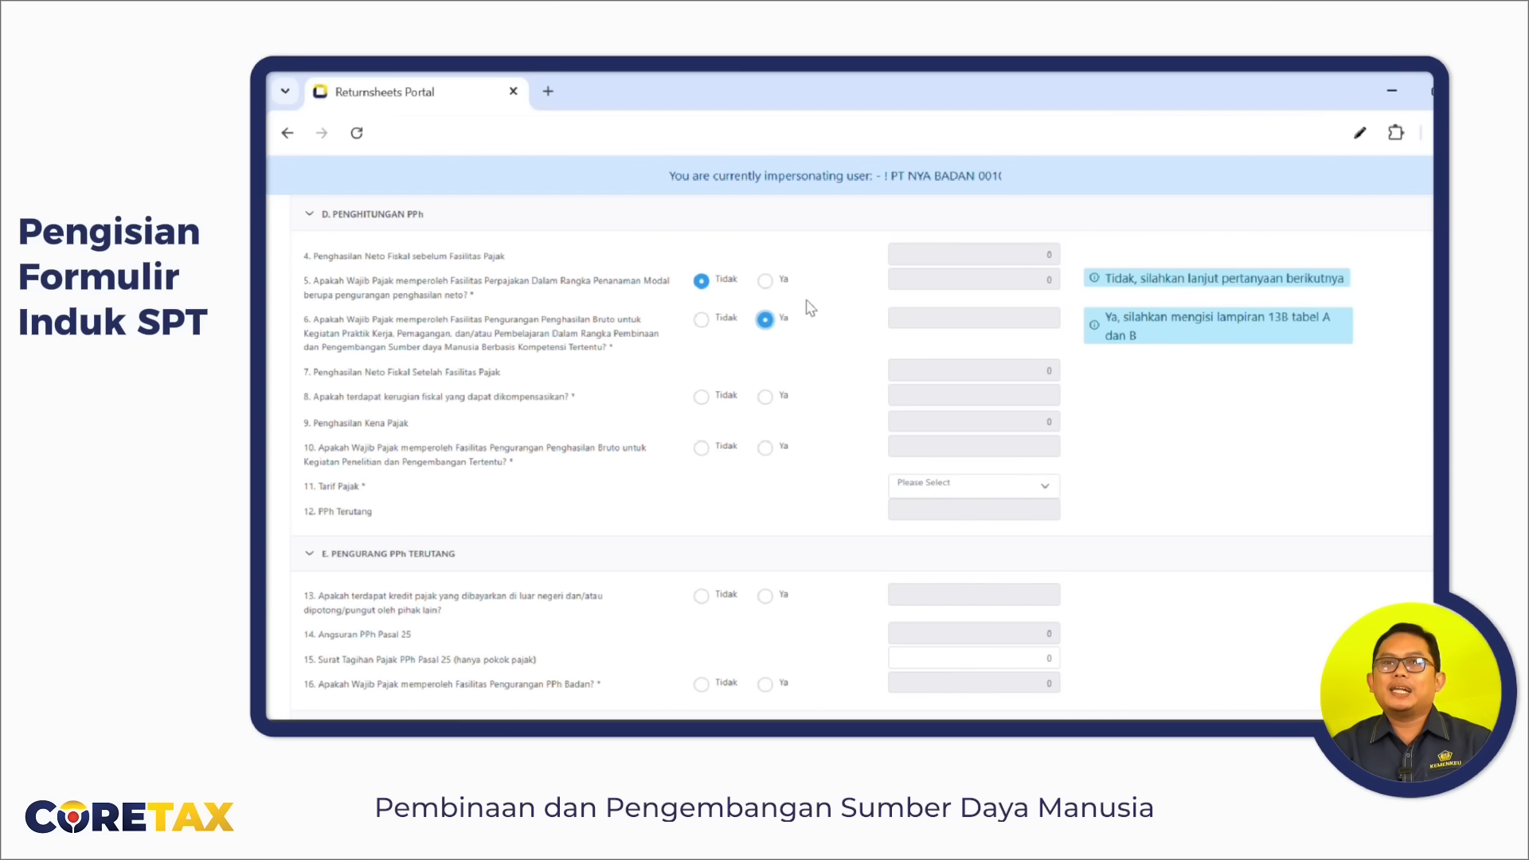
click(702, 321)
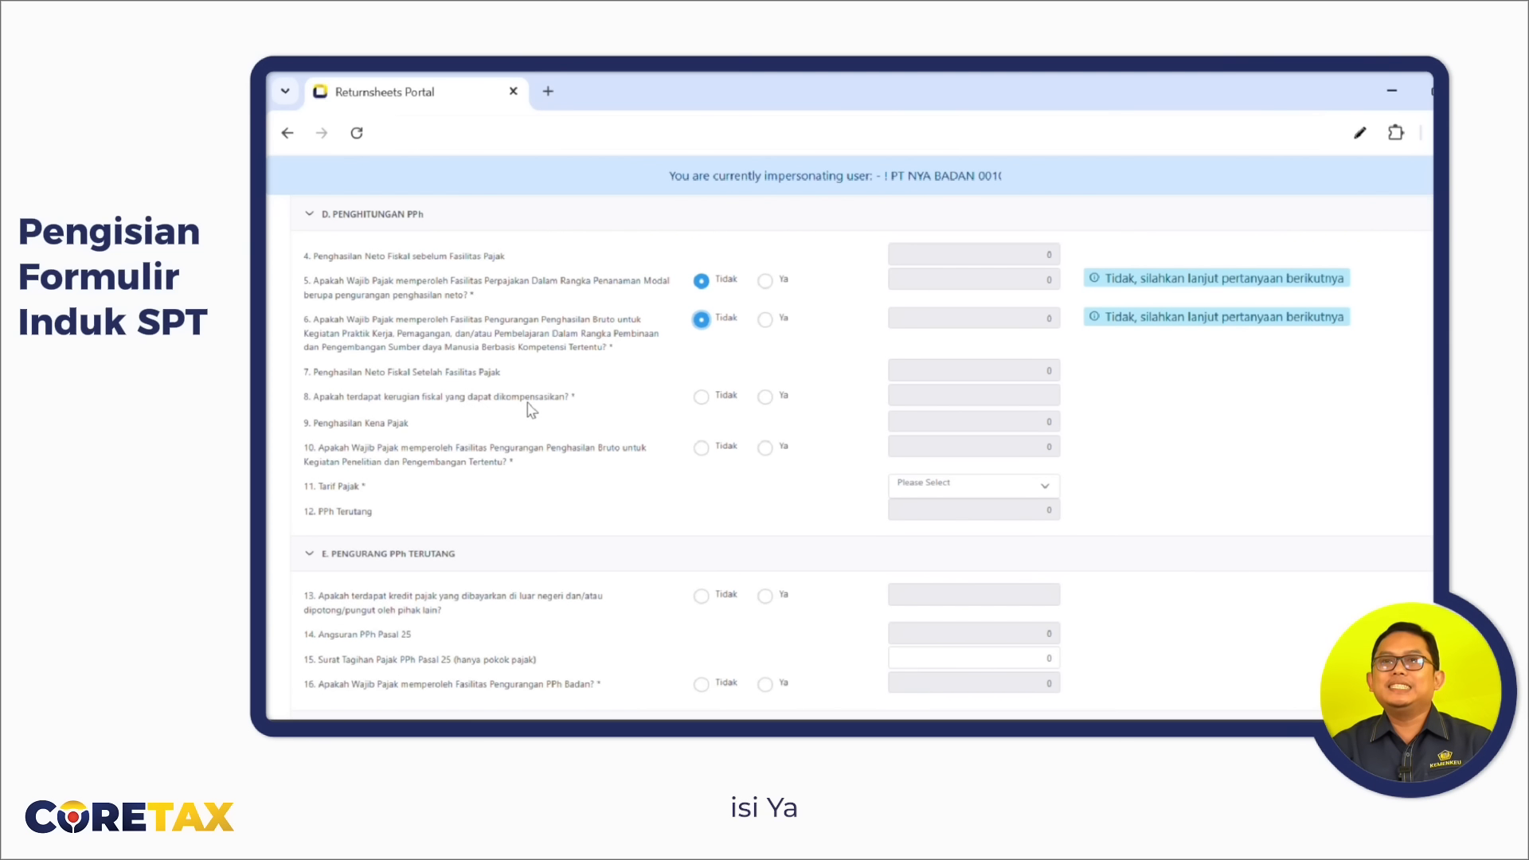
click(765, 396)
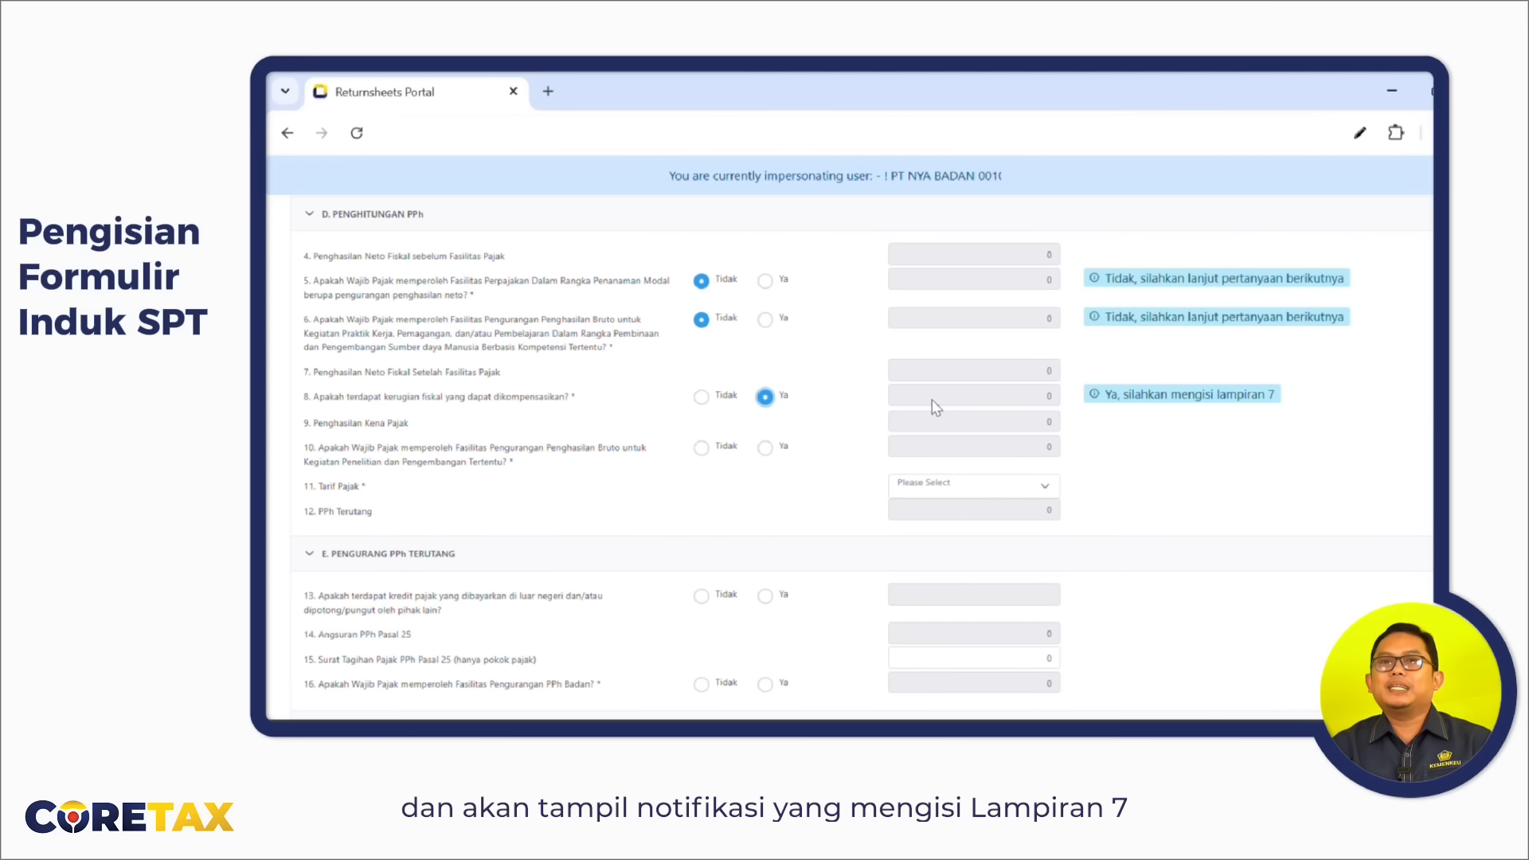
Change fiscal-loss question 8 to Tidak and set research facility question 10 to Tidak.
click(701, 397)
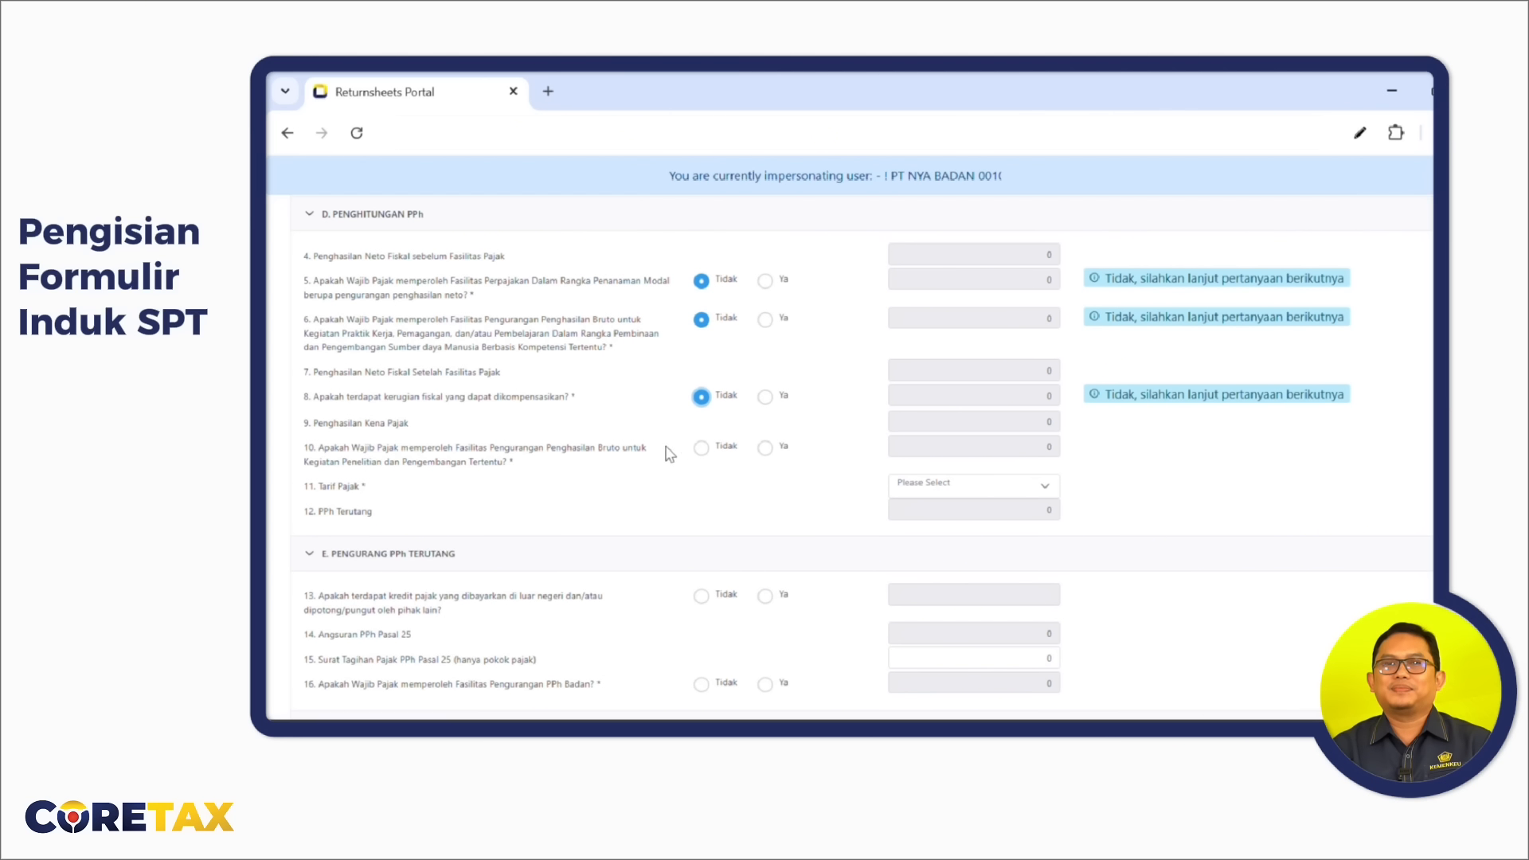
click(766, 450)
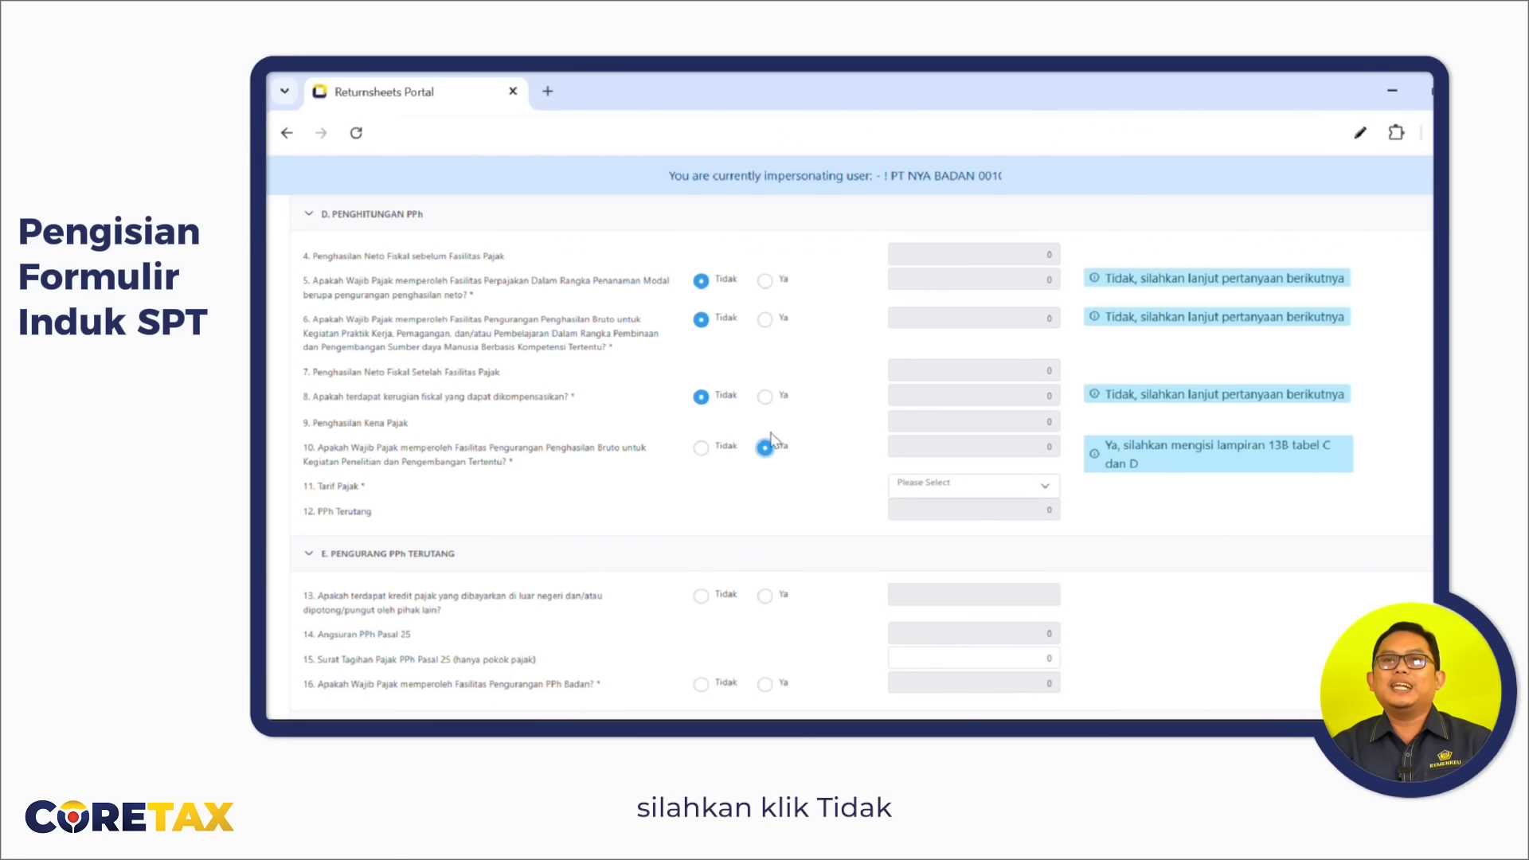
click(703, 450)
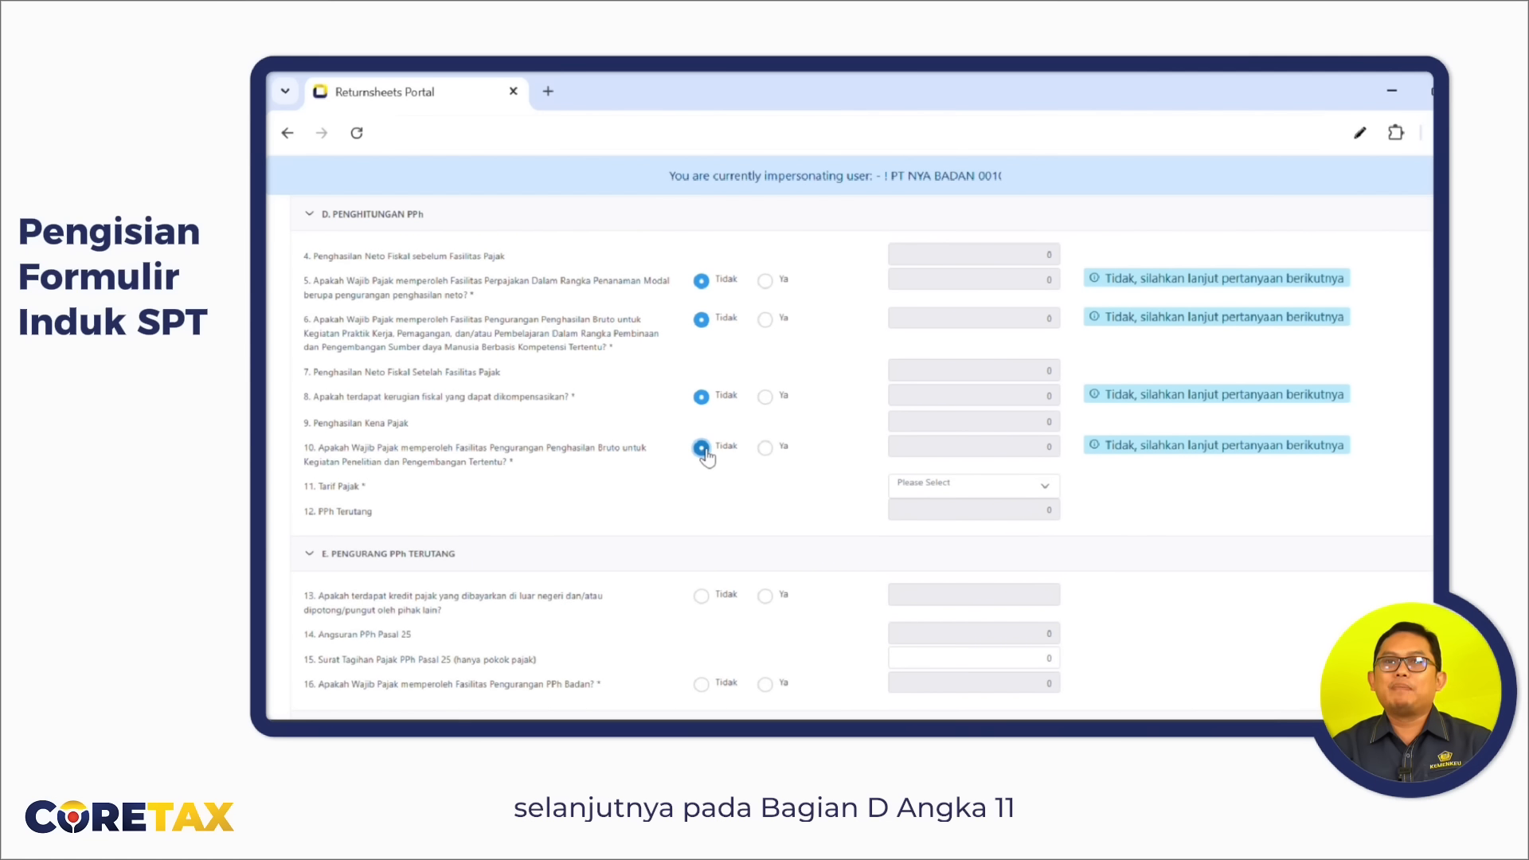
scroll(706, 454, down, 3)
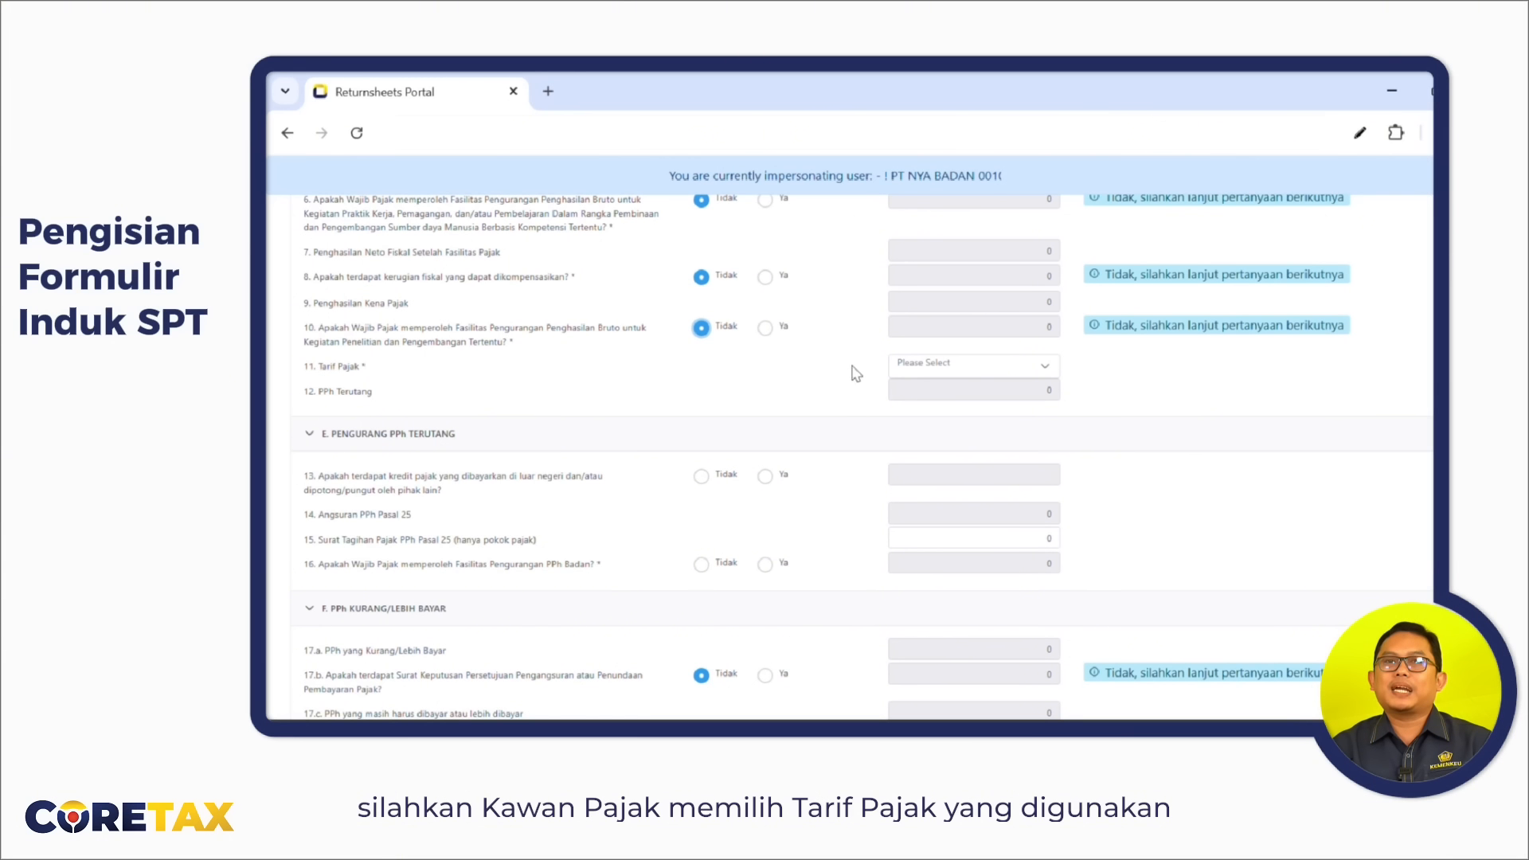
Choose option 3, Tarif Fasilitas per Pasal 31E ayat (1), in item 11's Tarif Pajak.
click(949, 371)
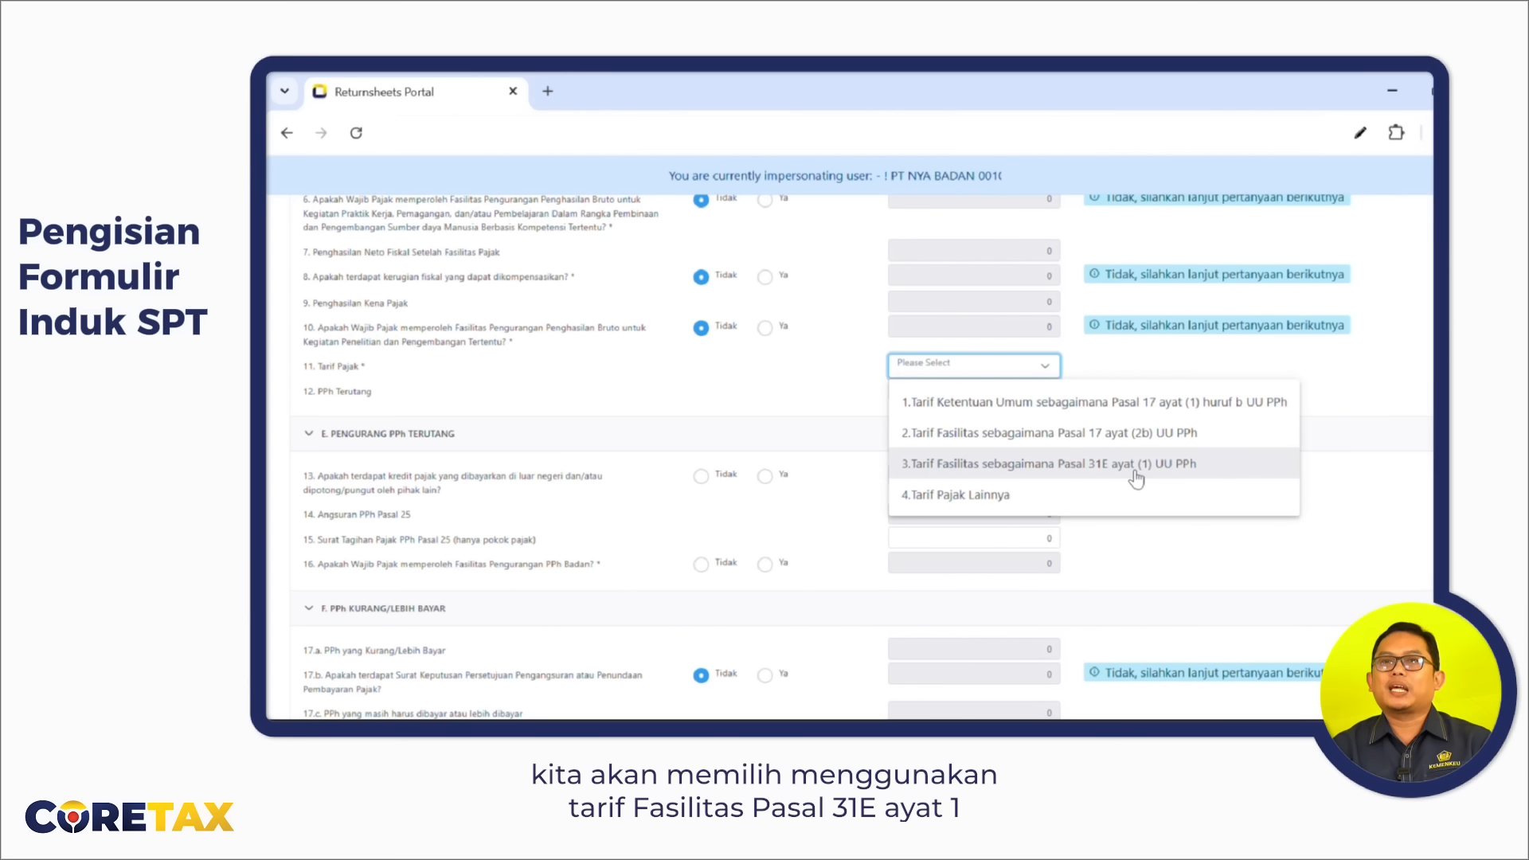
click(1099, 478)
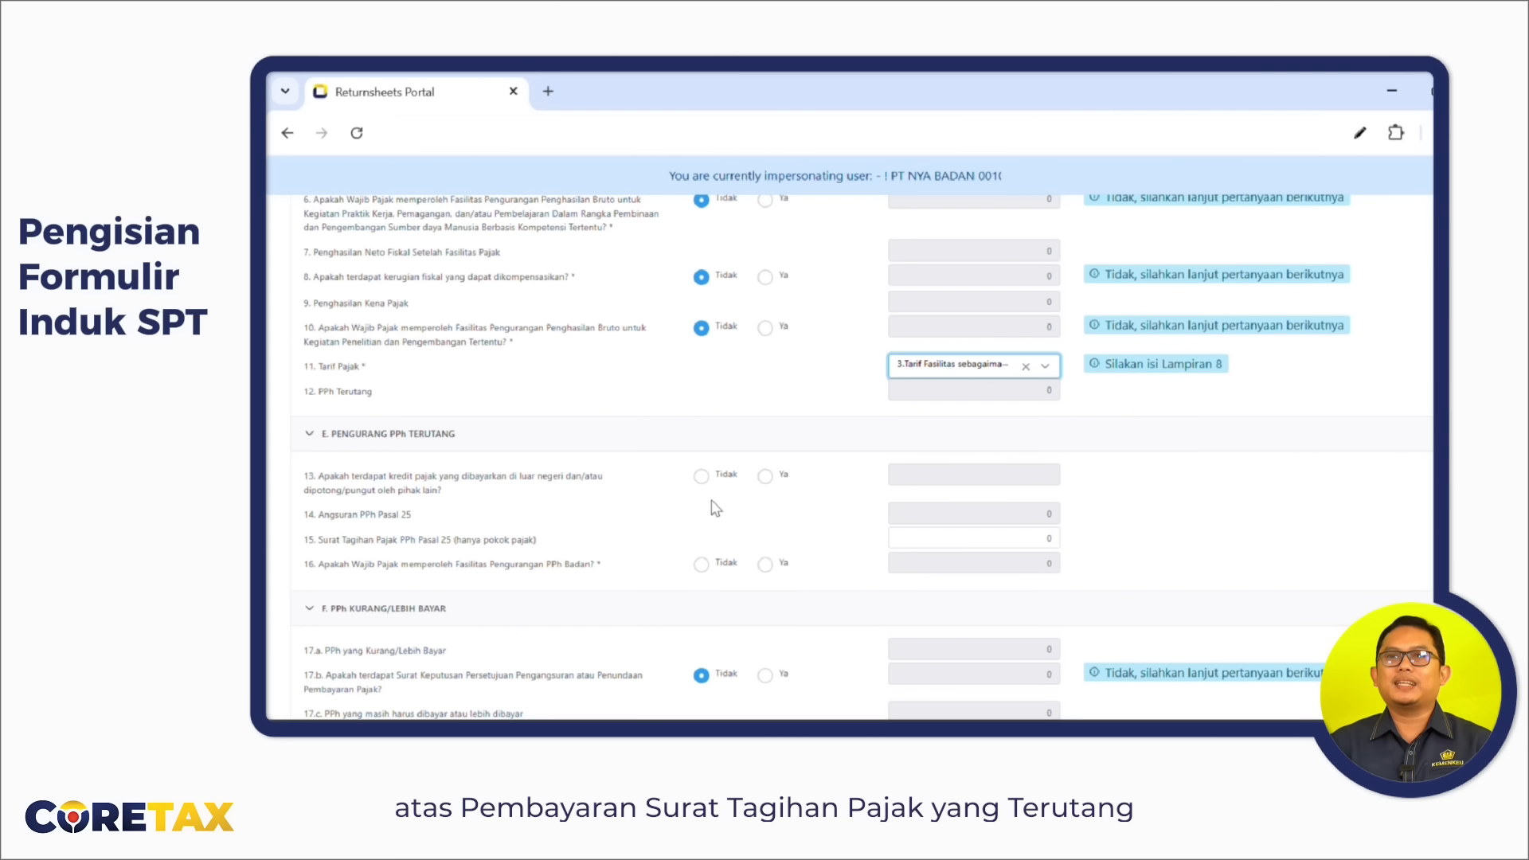
In section E, select Ya for item 13 foreign tax credit and Tidak for item 16 reduction facility.
click(766, 478)
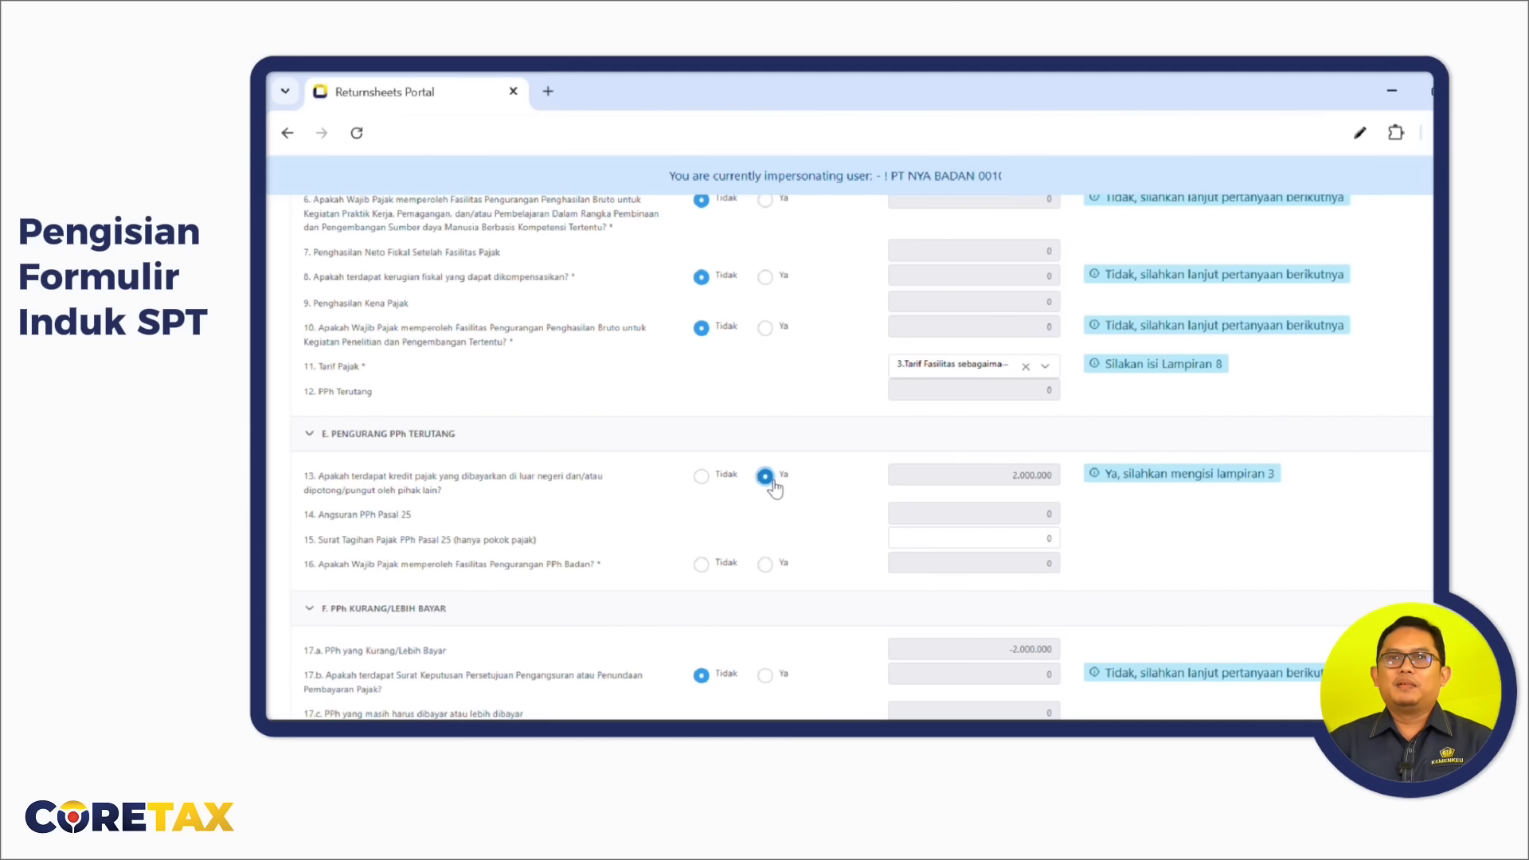
scroll(771, 462, down, 2)
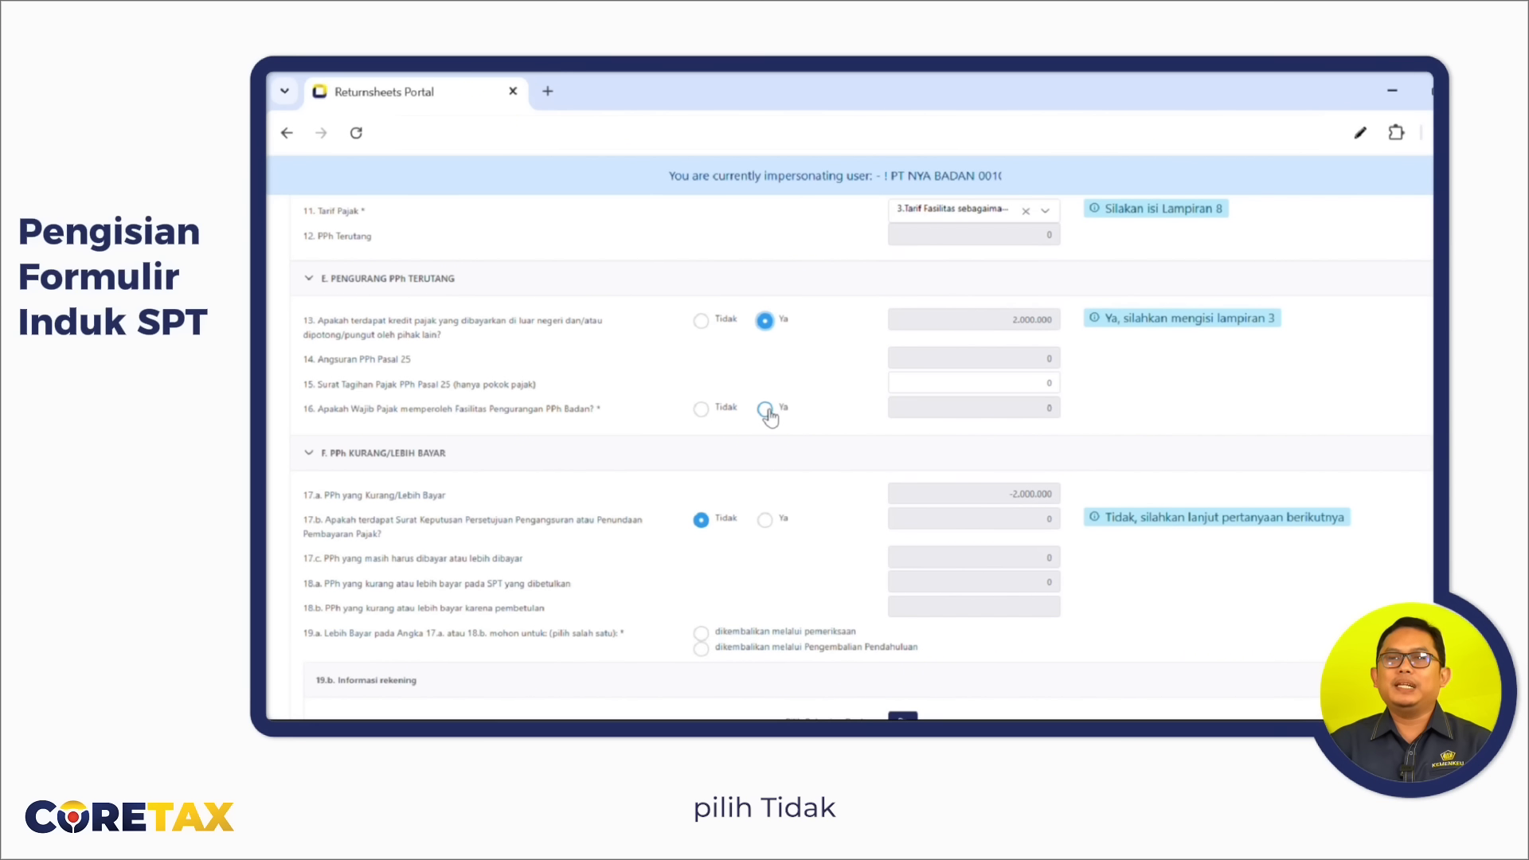
click(703, 411)
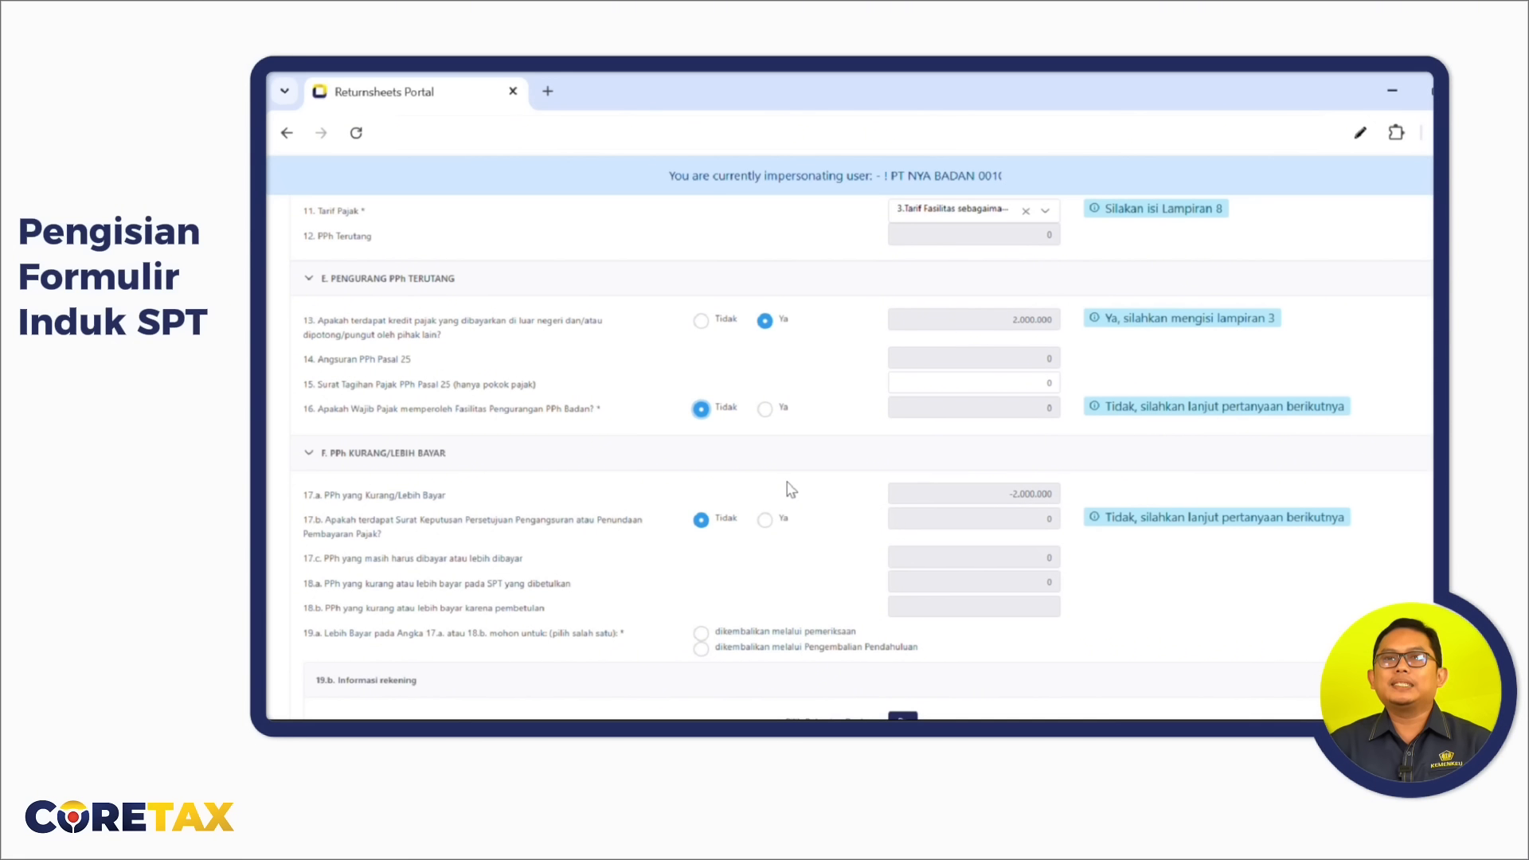
scroll(788, 487, down, 3)
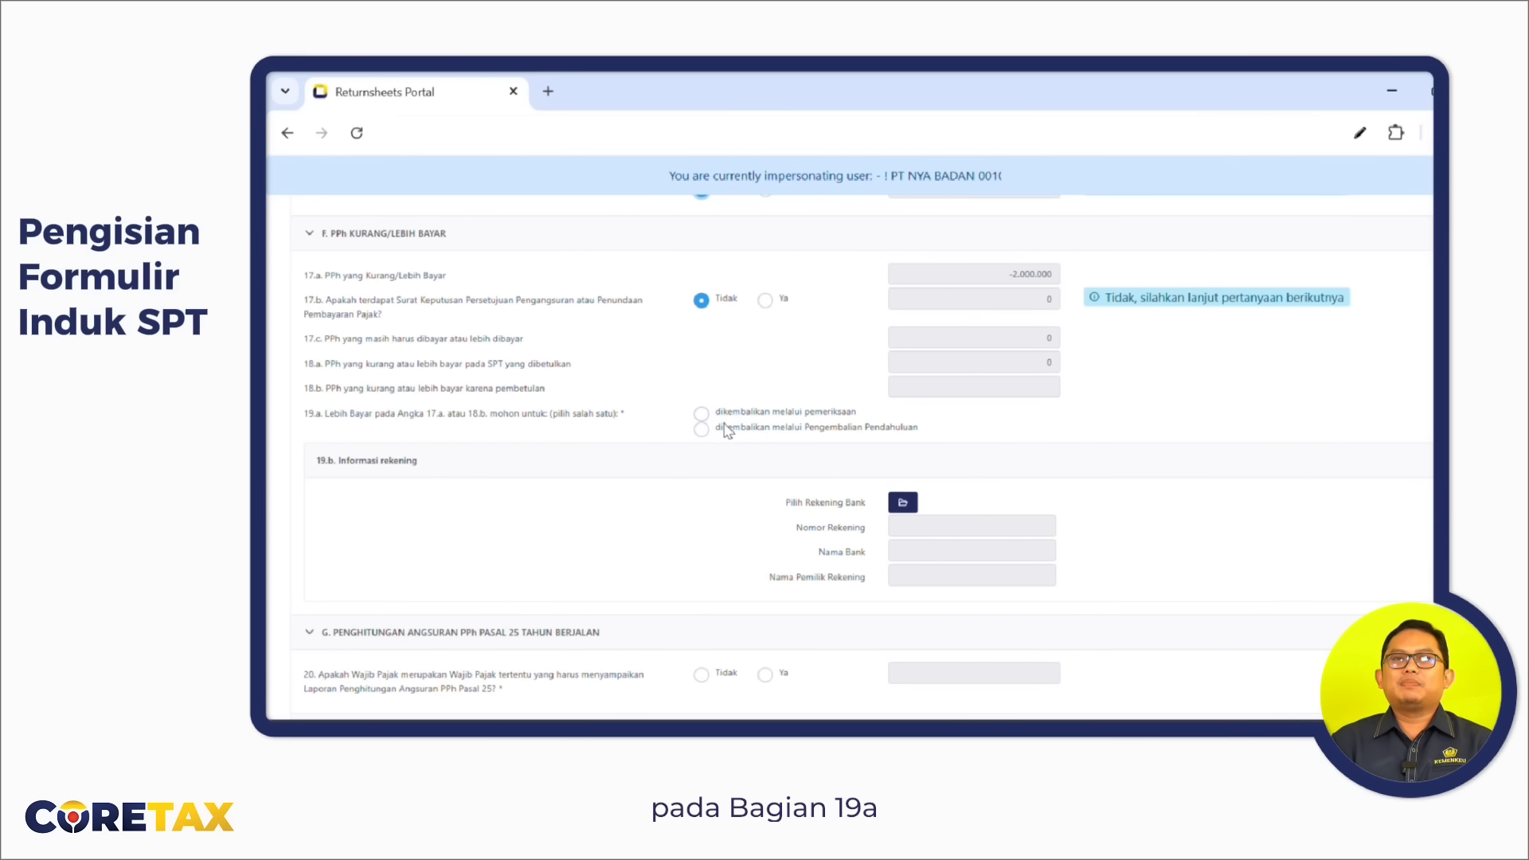
click(914, 512)
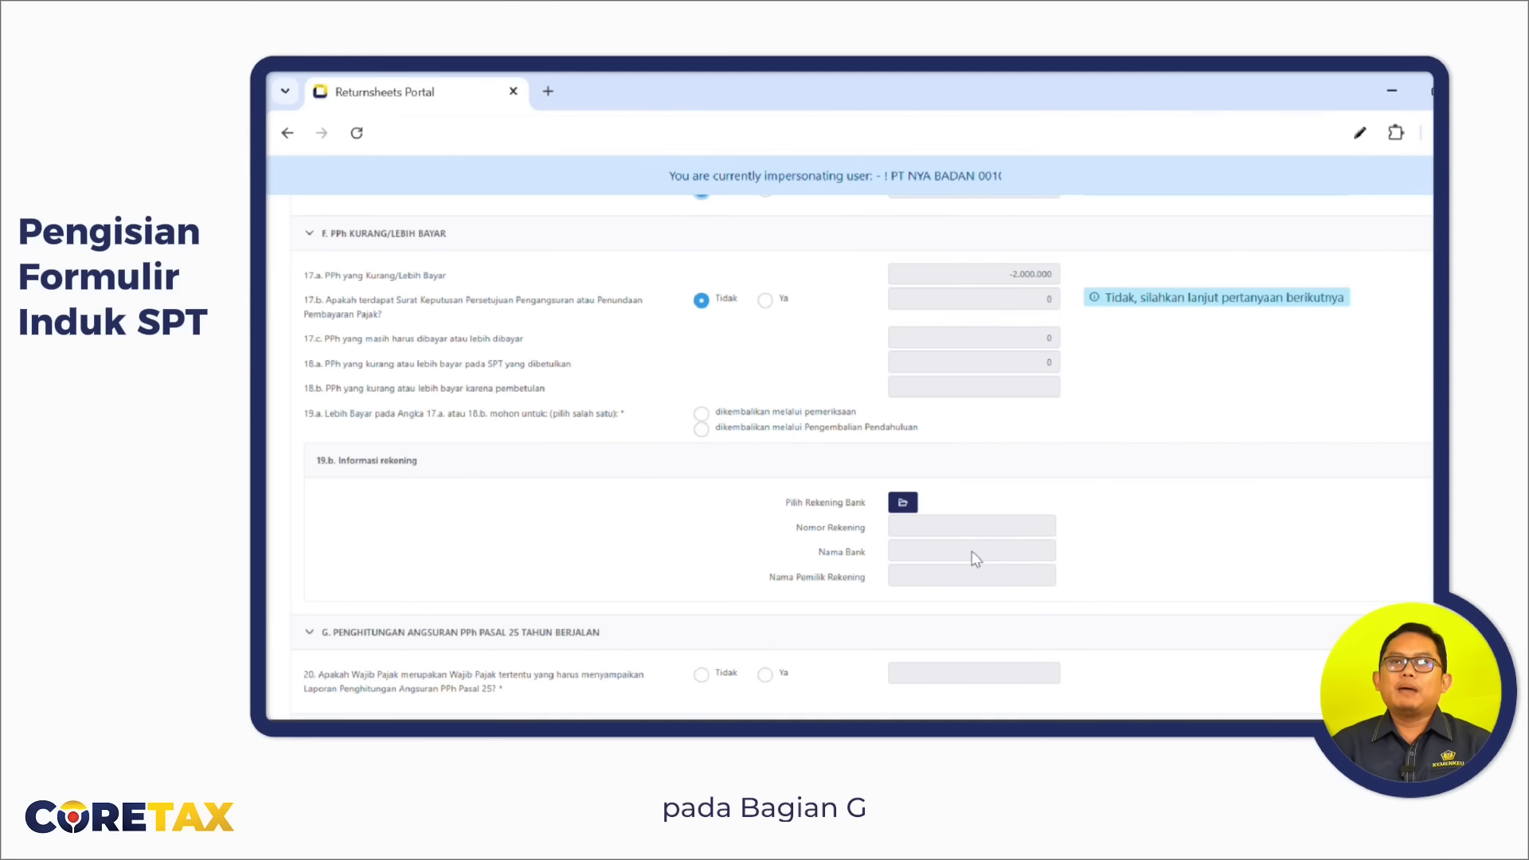
scroll(977, 559, down, 1)
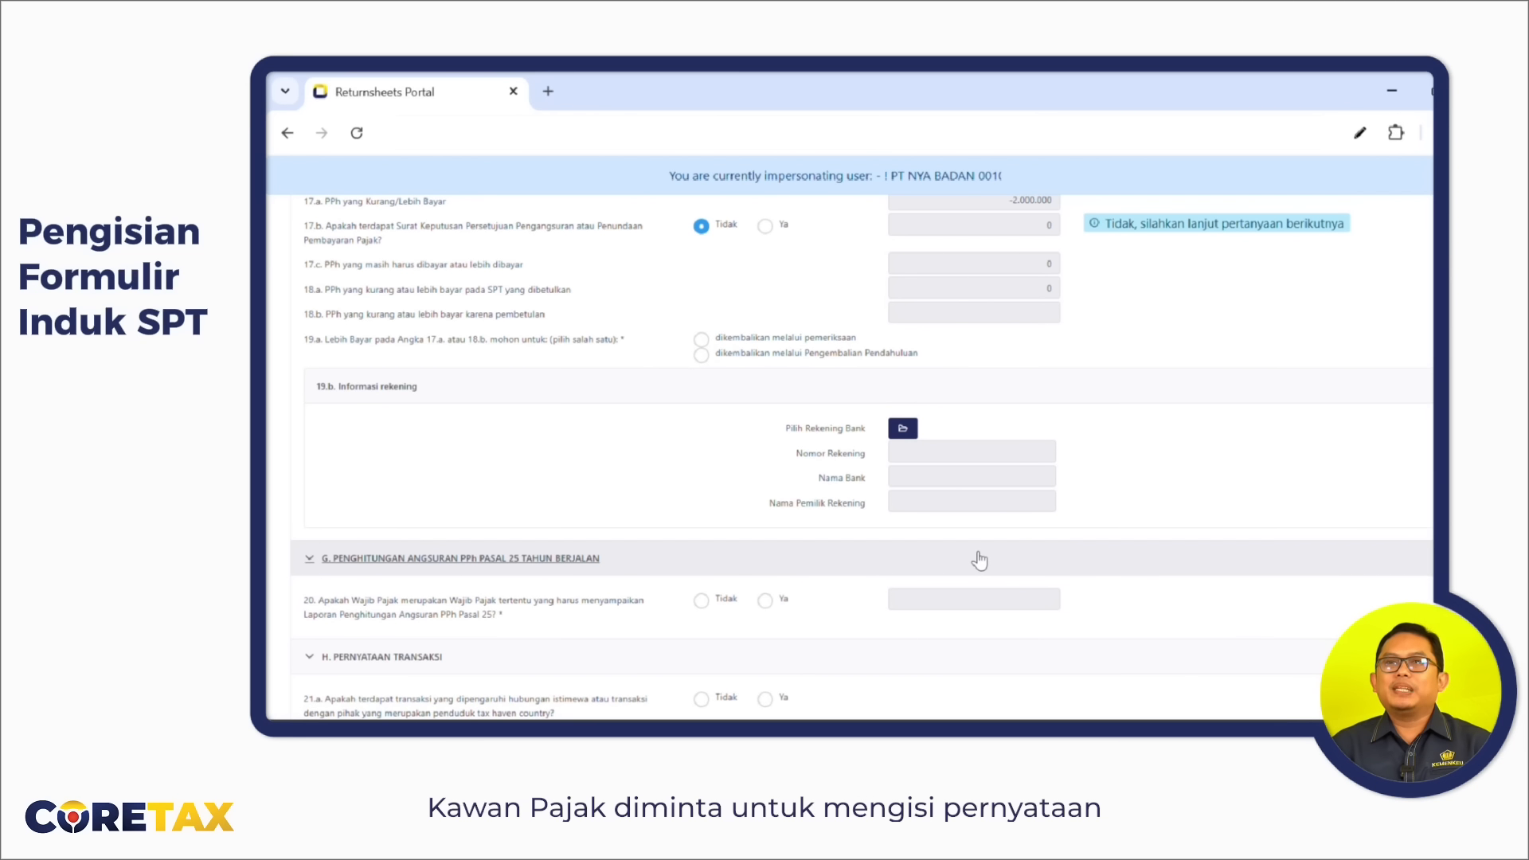
scroll(978, 561, down, 3)
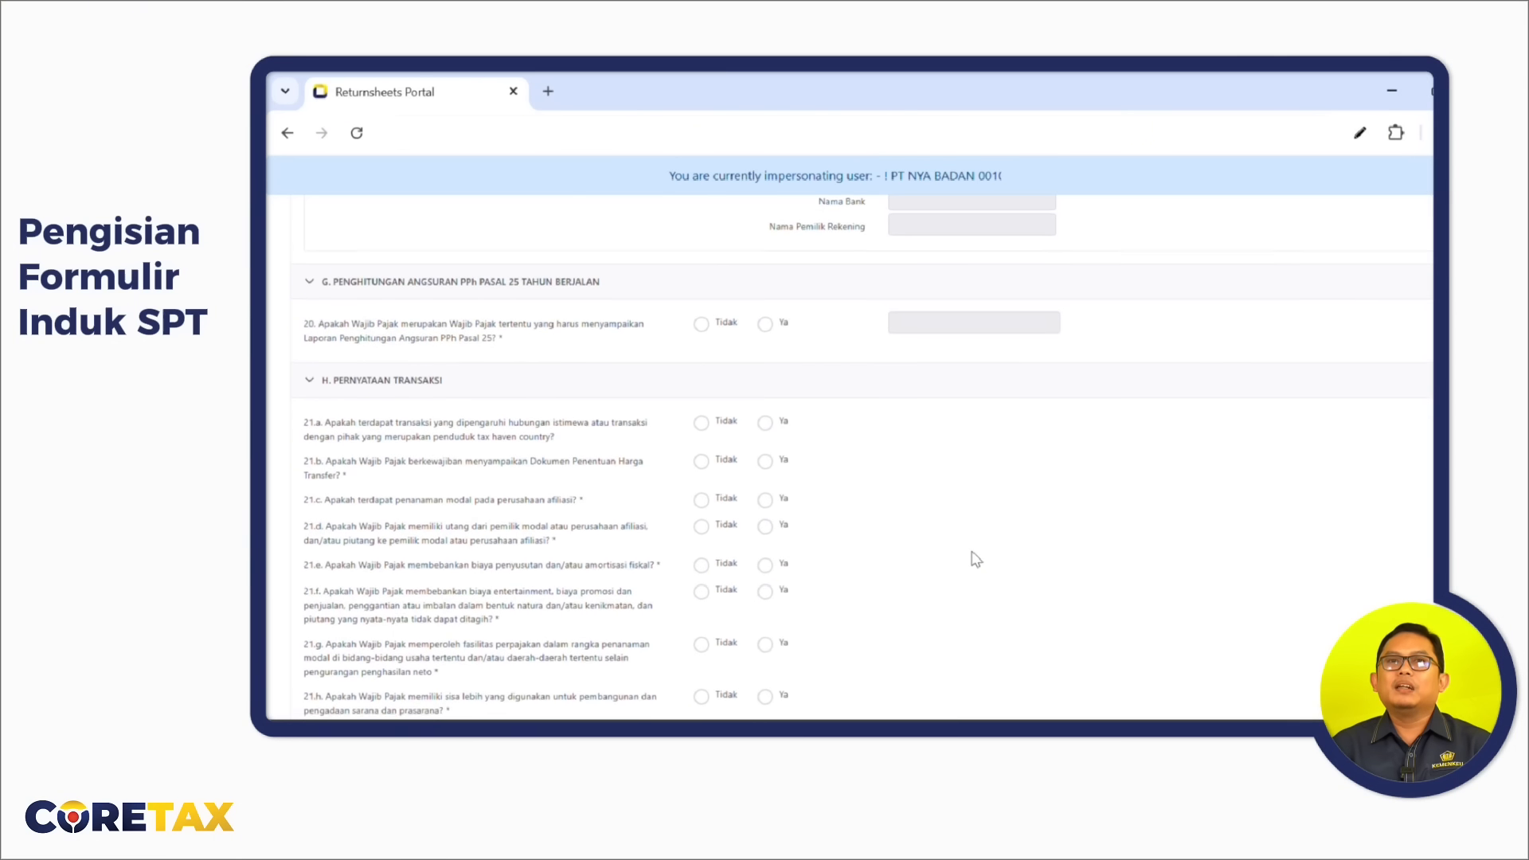
scroll(977, 560, down, 1)
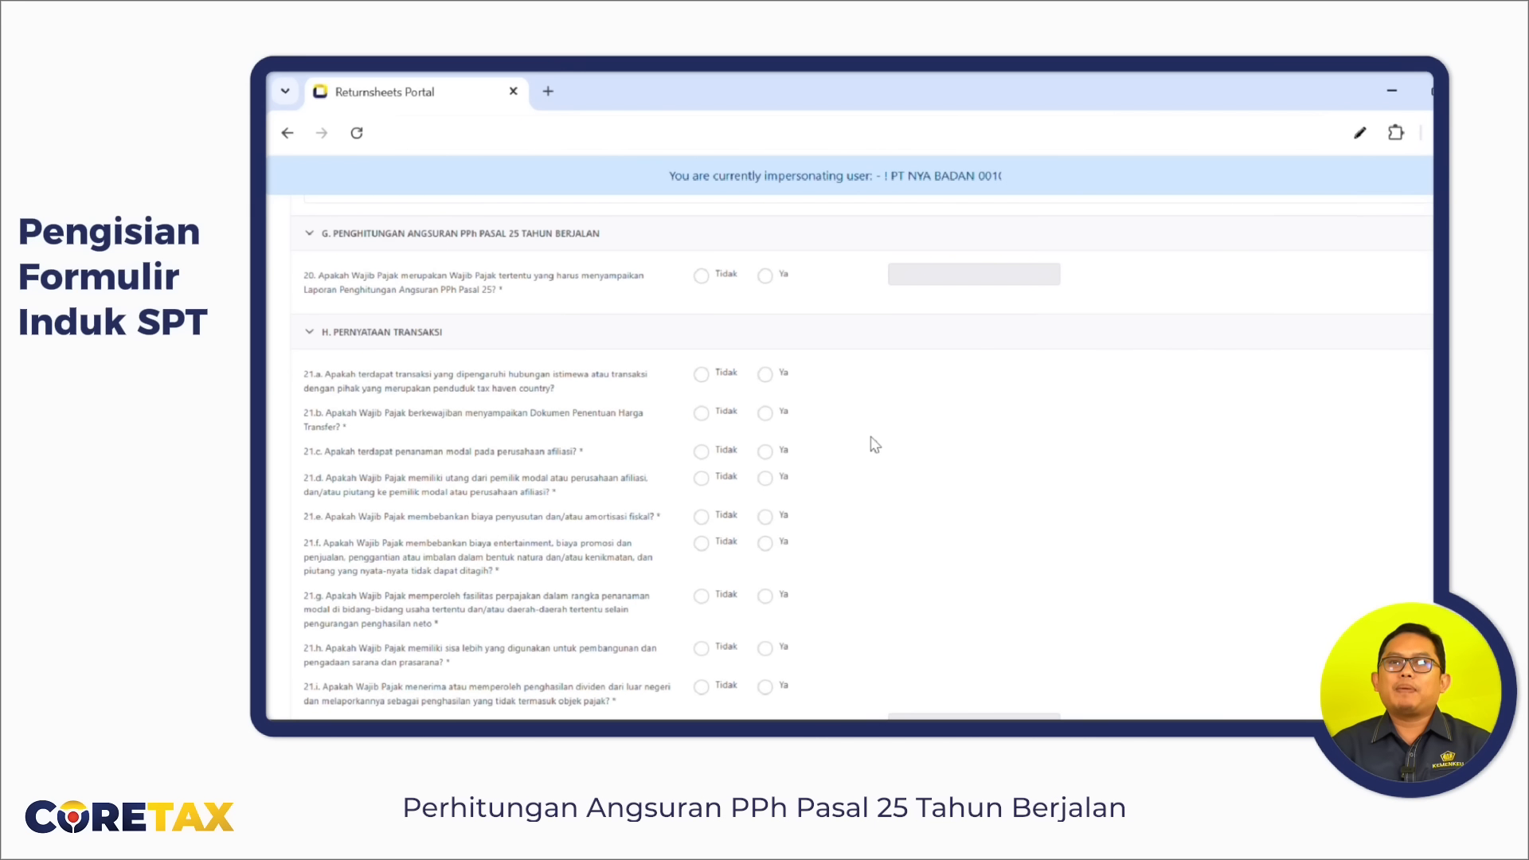
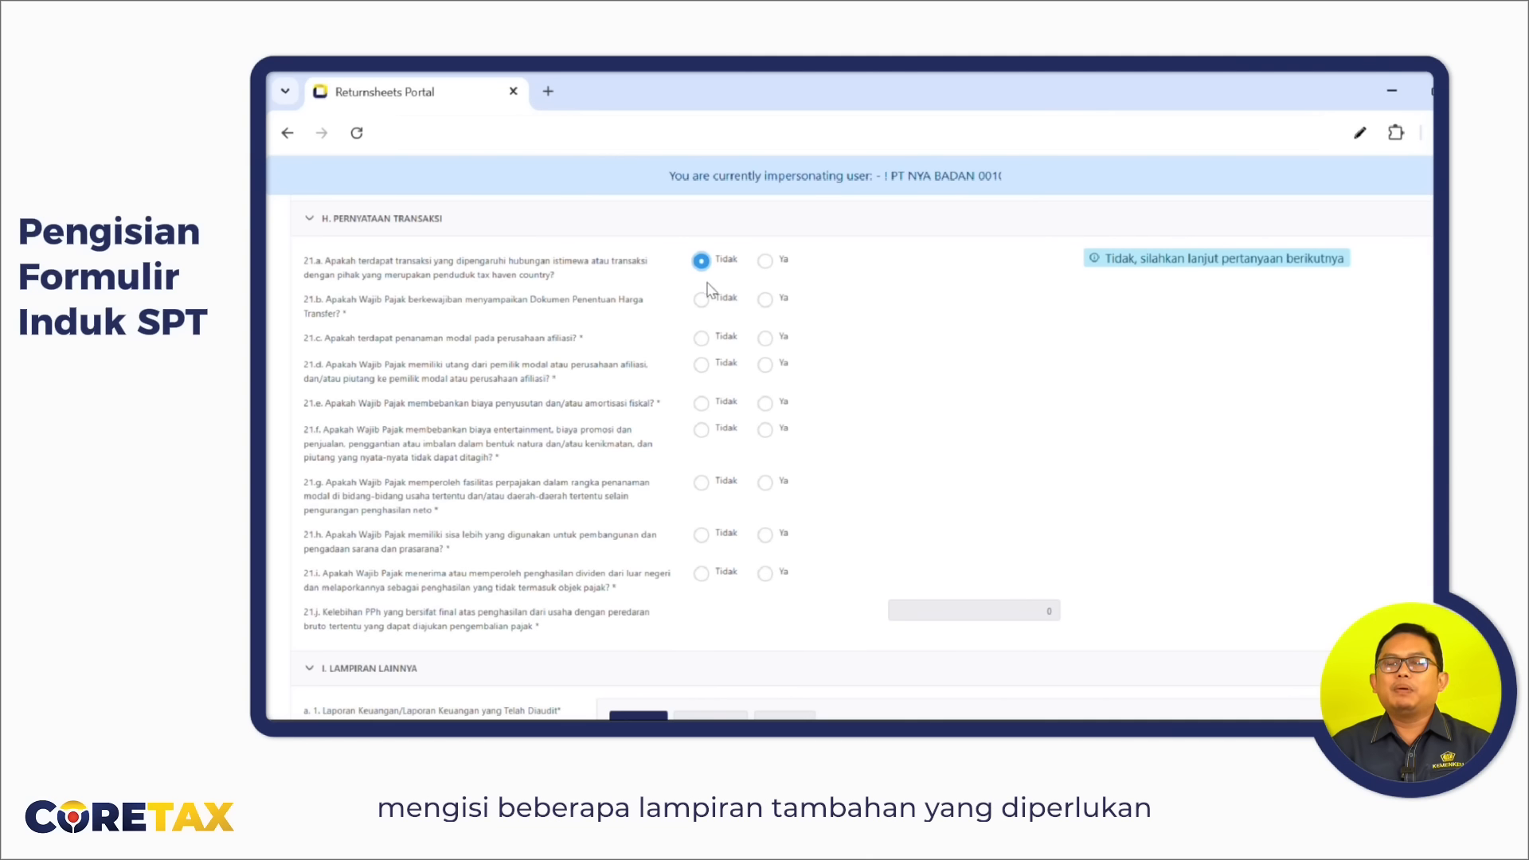
Mark section H items 21.a–21.d and 21.f–21.i as Tidak, and item 21.e as Ya.
click(701, 299)
click(705, 338)
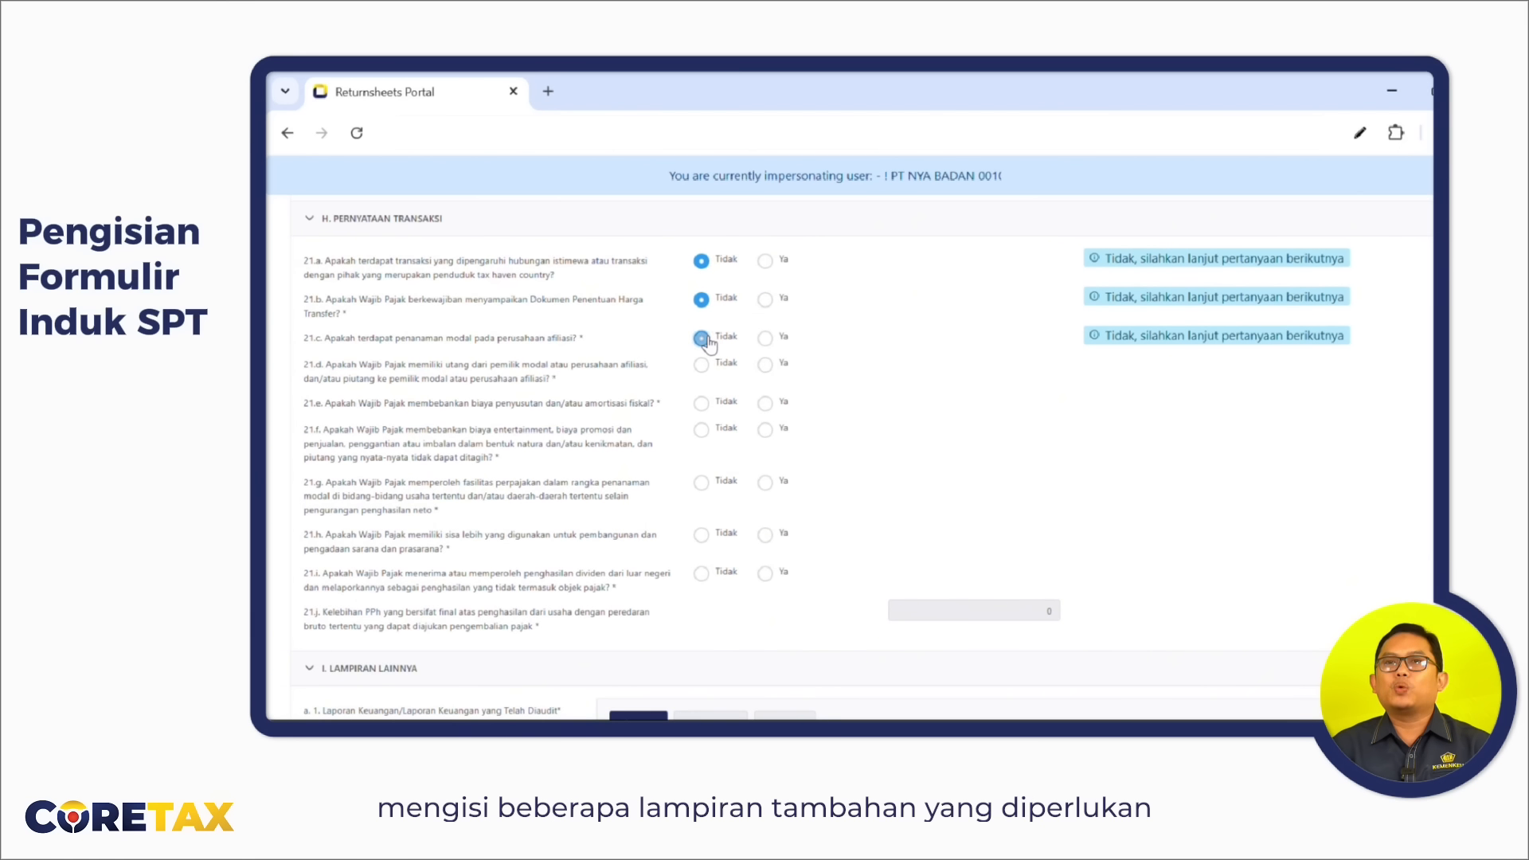
click(711, 371)
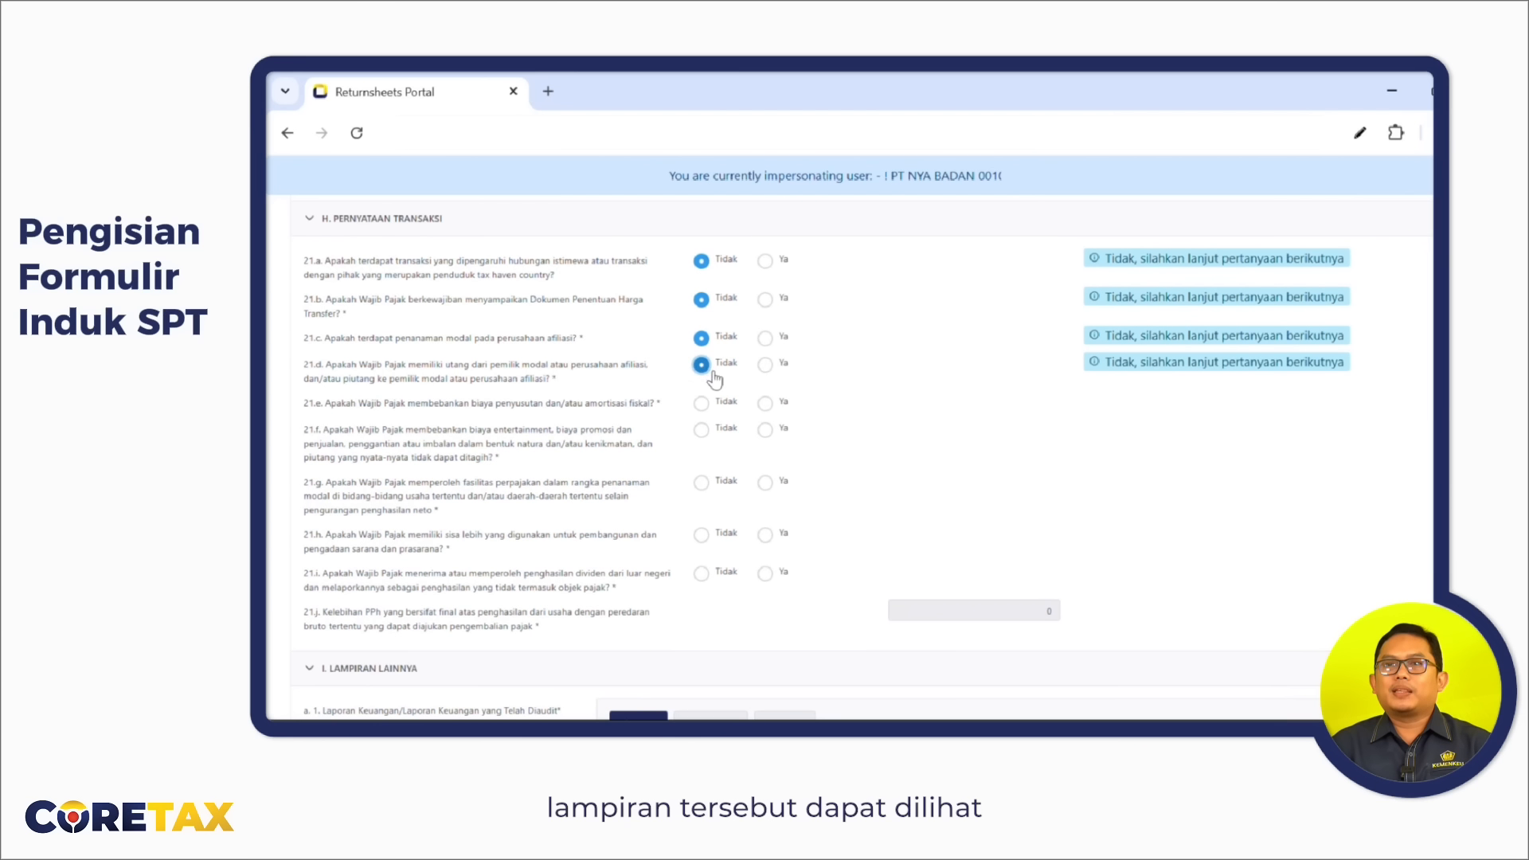
click(766, 403)
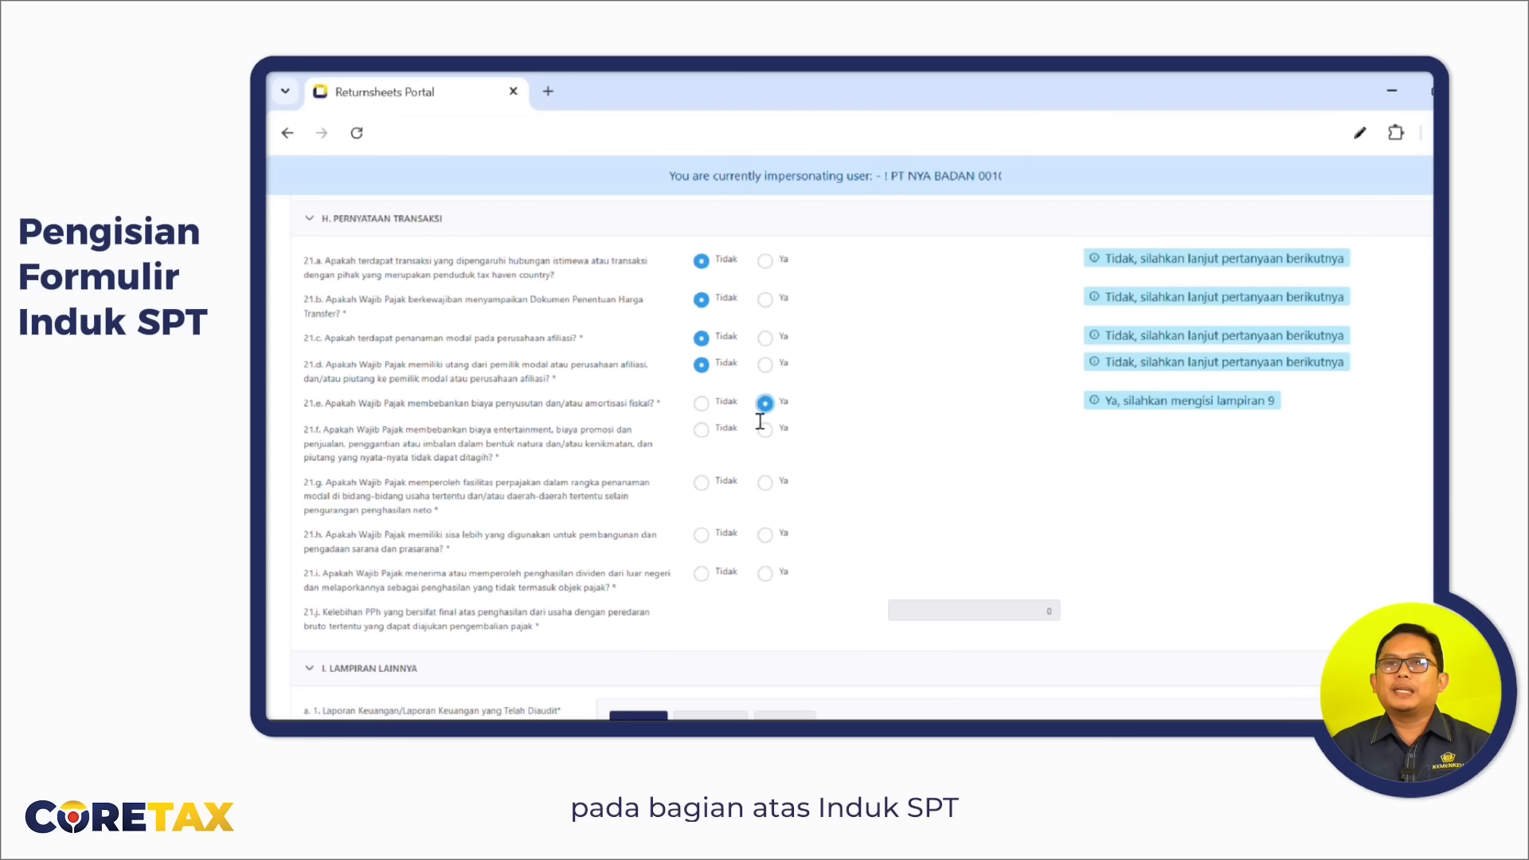
click(702, 430)
click(703, 483)
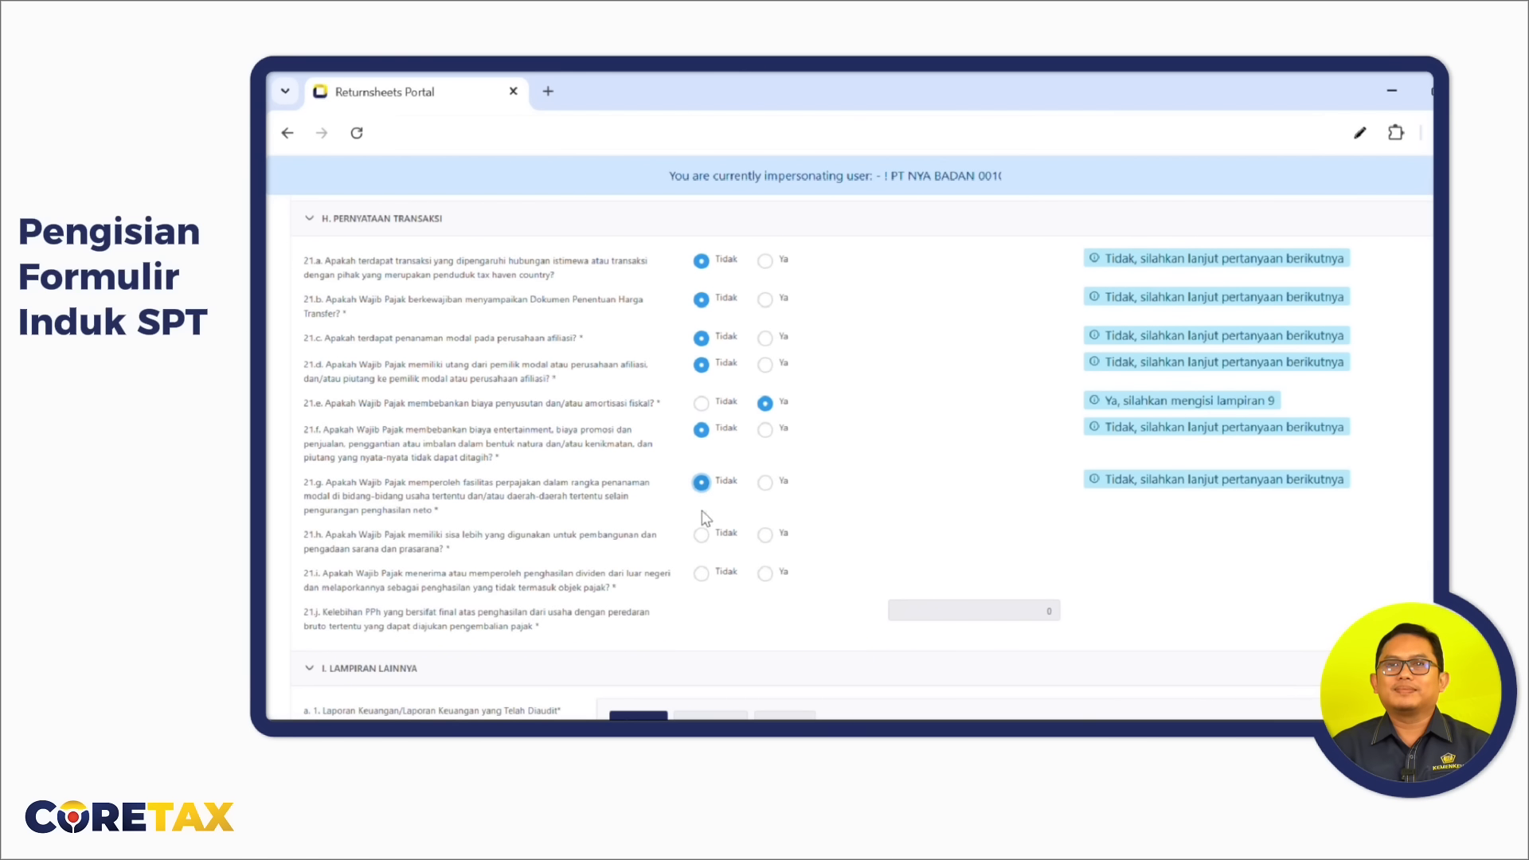
click(702, 536)
click(701, 575)
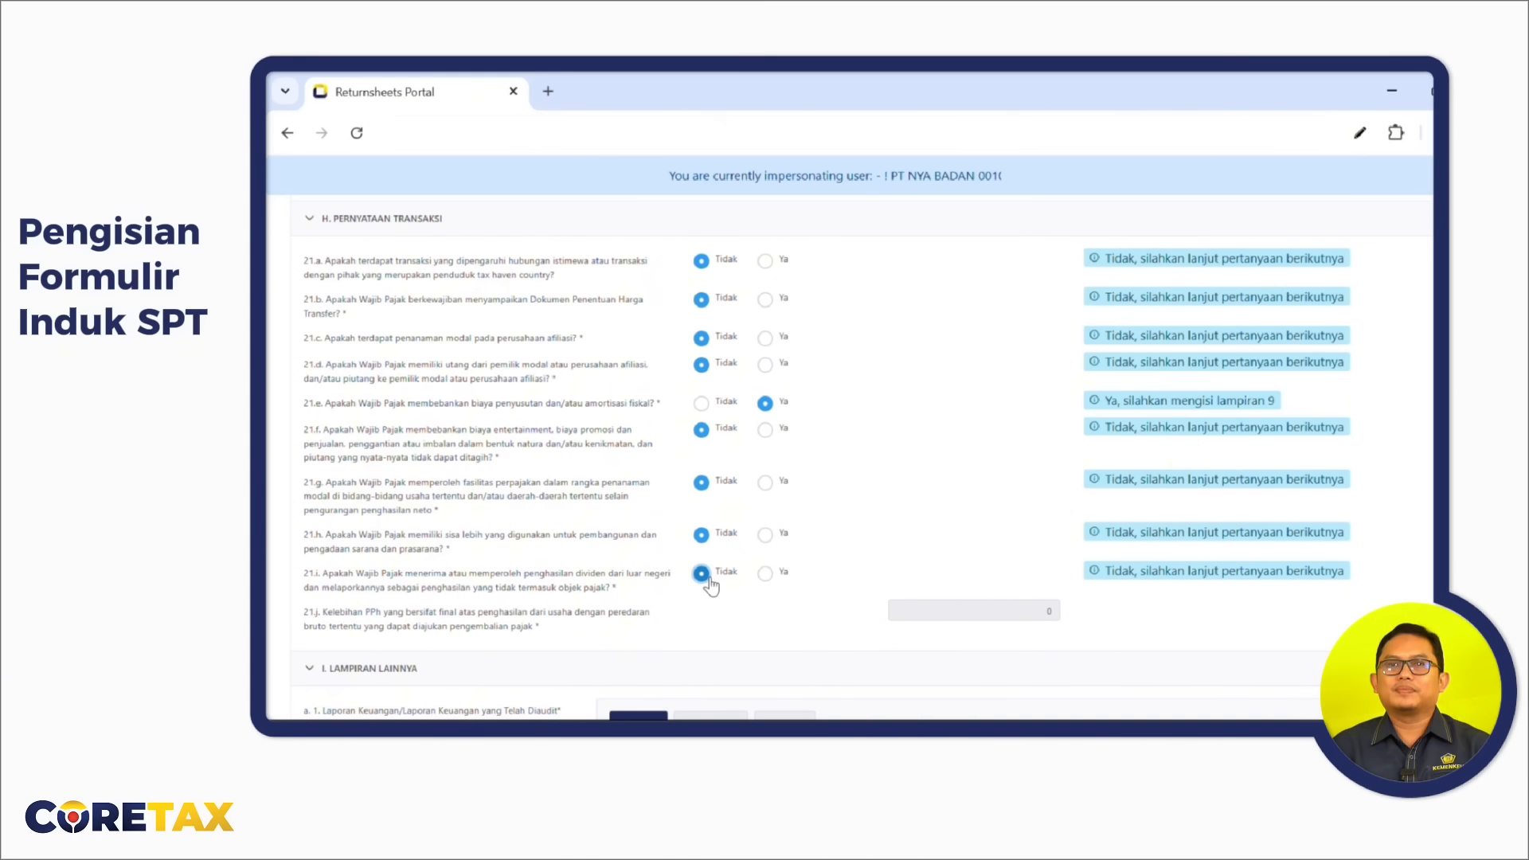
scroll(841, 548, down, 2)
scroll(841, 548, down, 2)
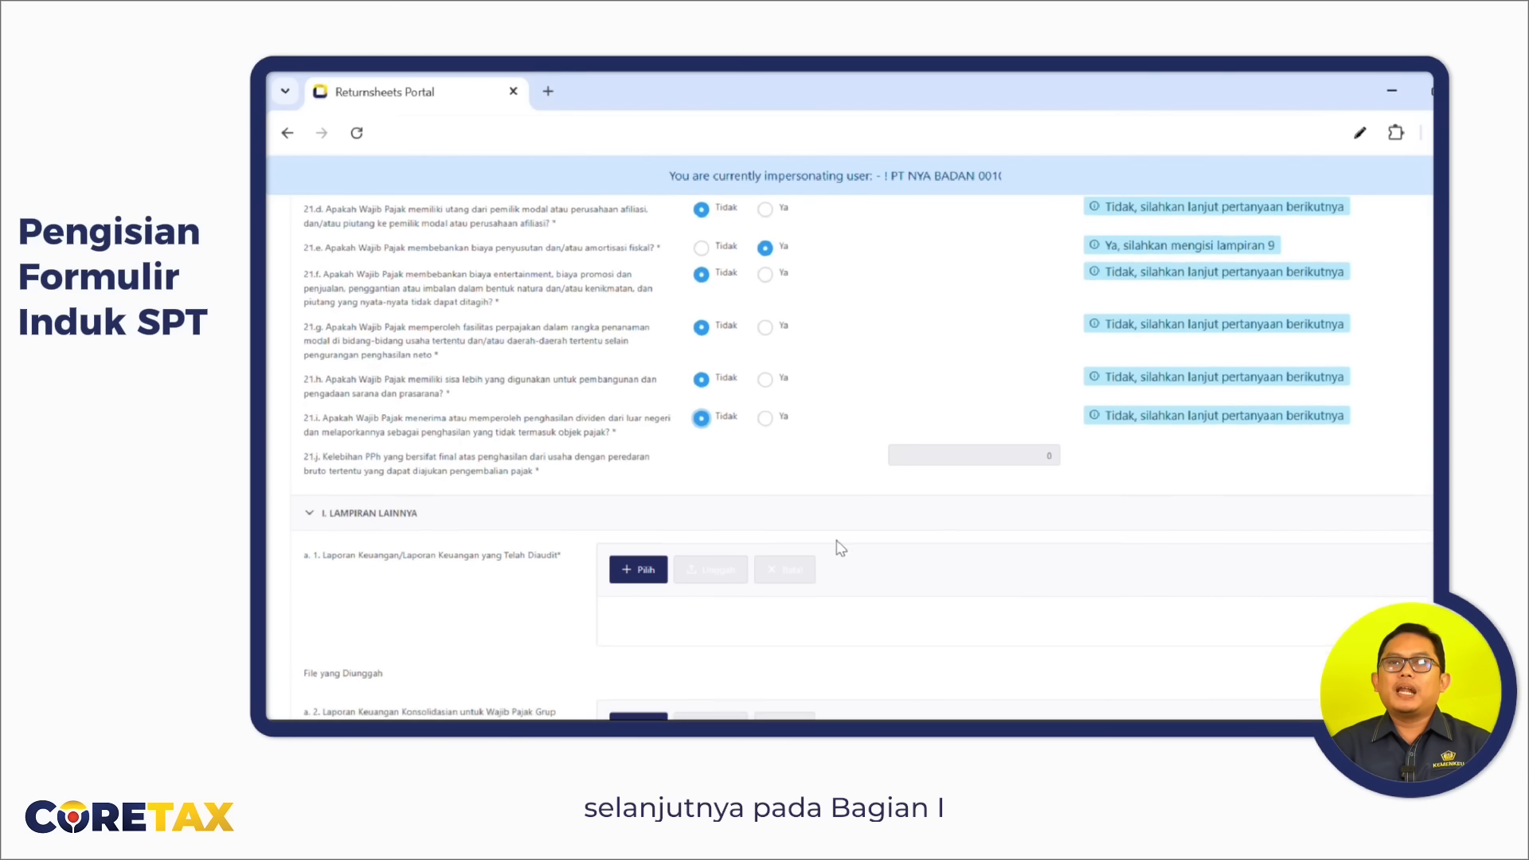
scroll(841, 548, down, 1)
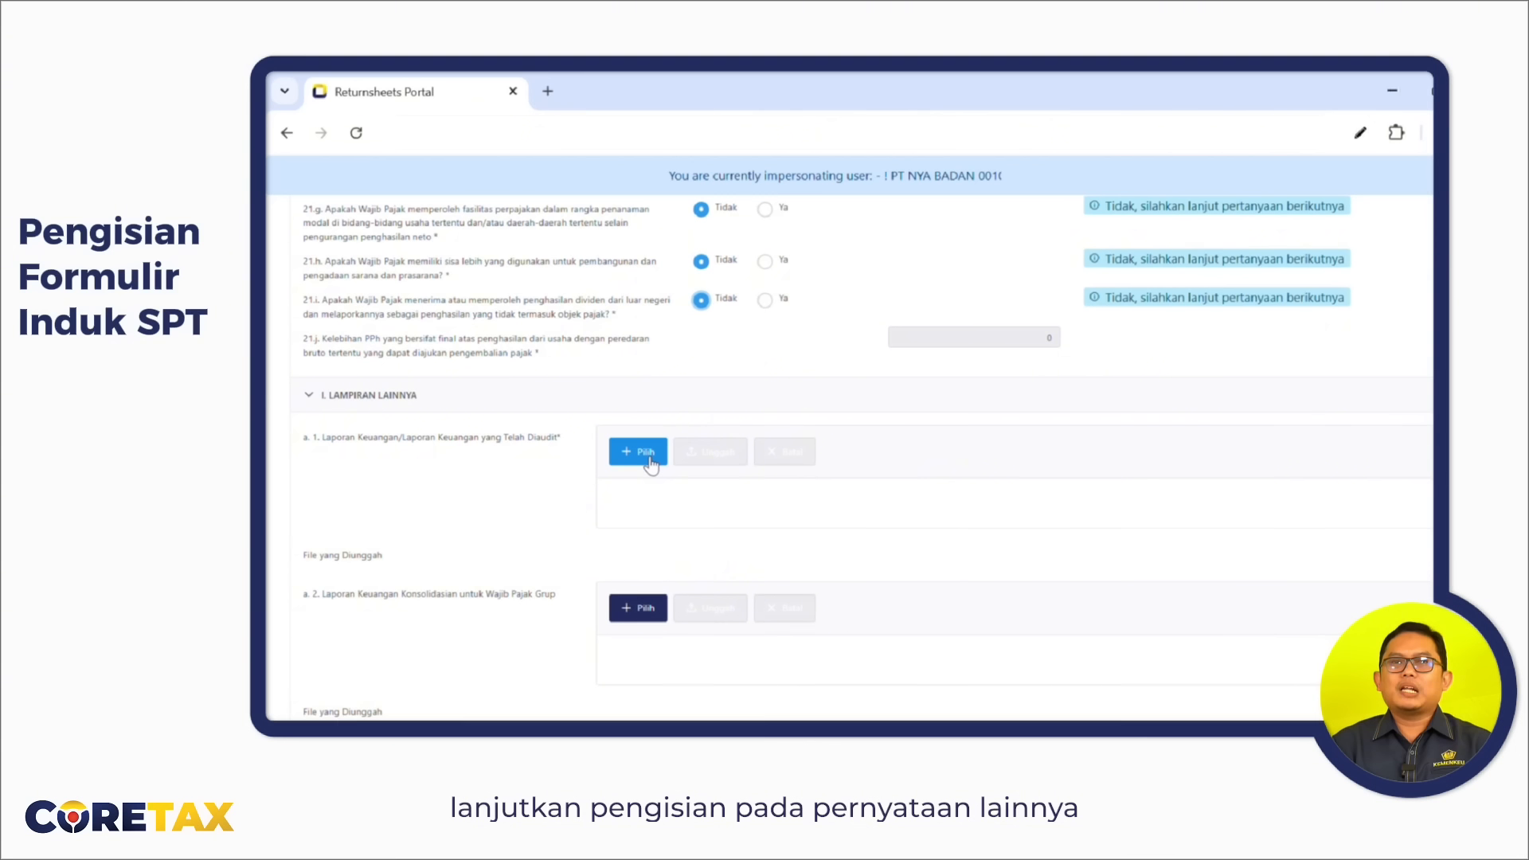
scroll(578, 501, down, 2)
scroll(578, 502, down, 2)
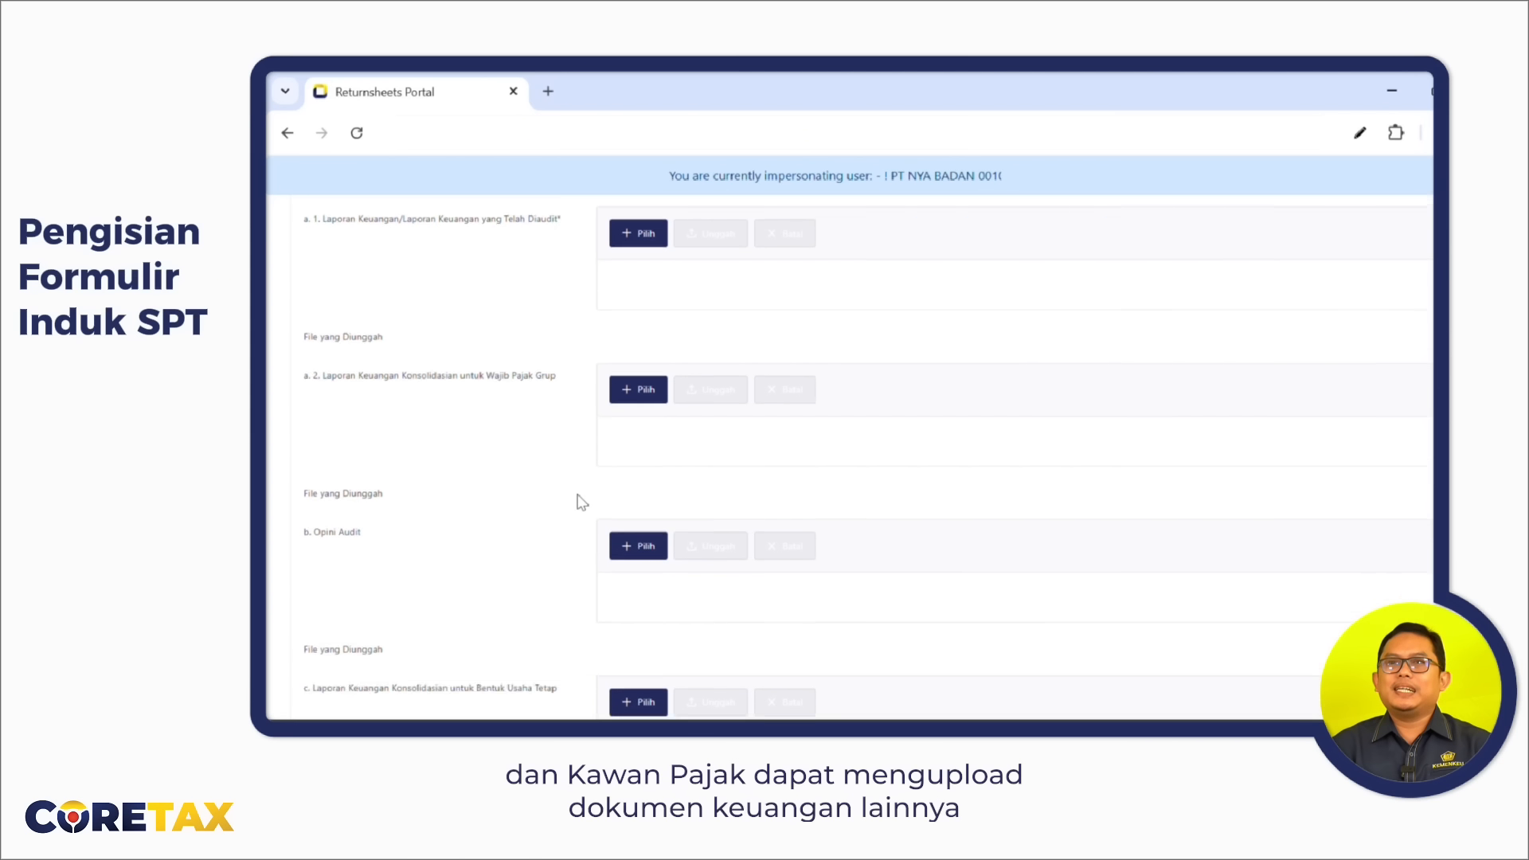
scroll(578, 502, down, 2)
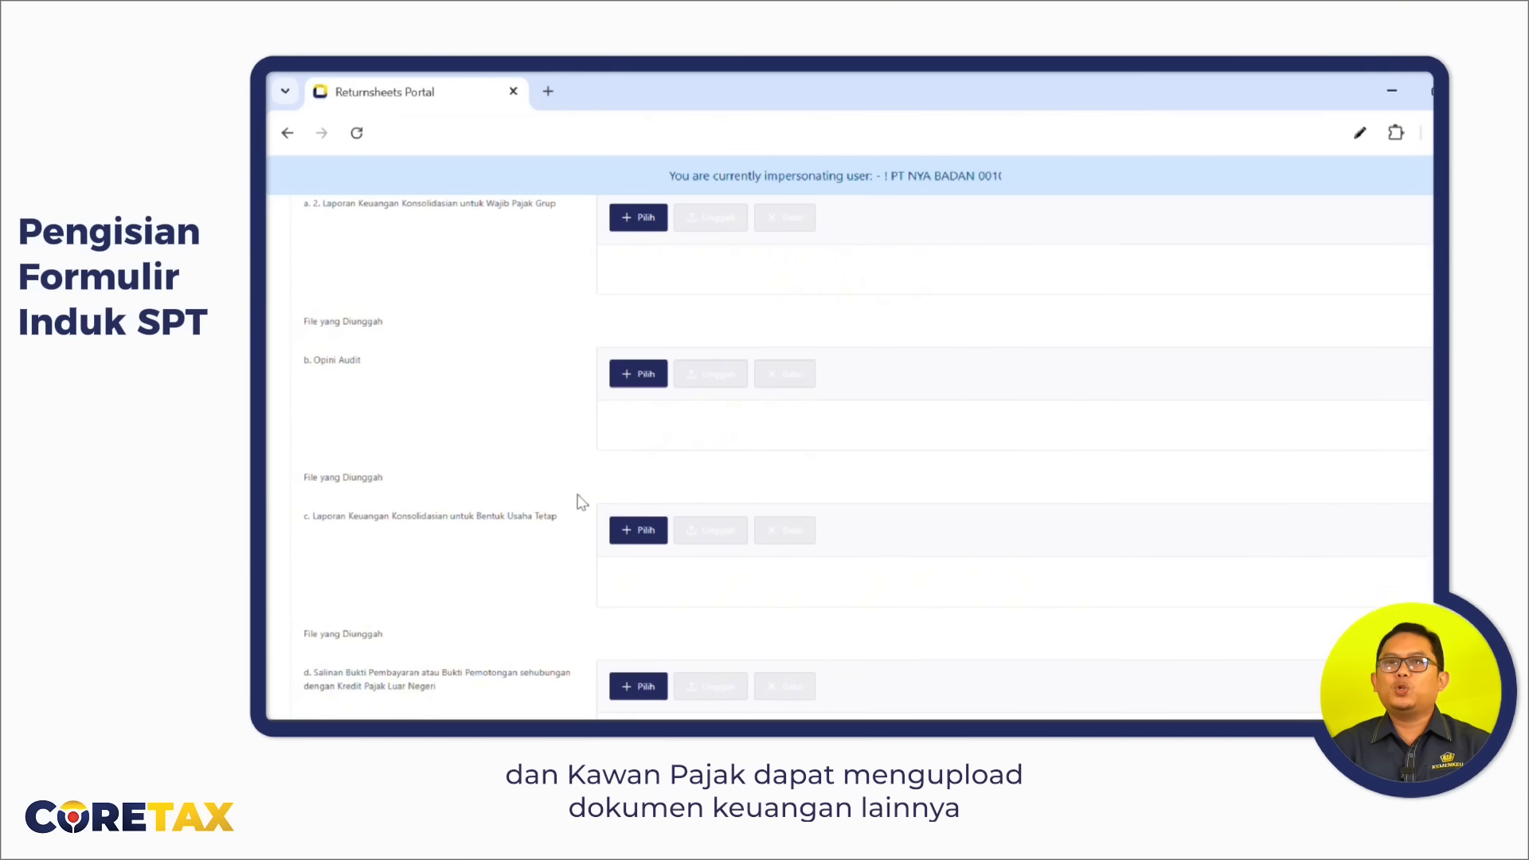
scroll(578, 502, down, 4)
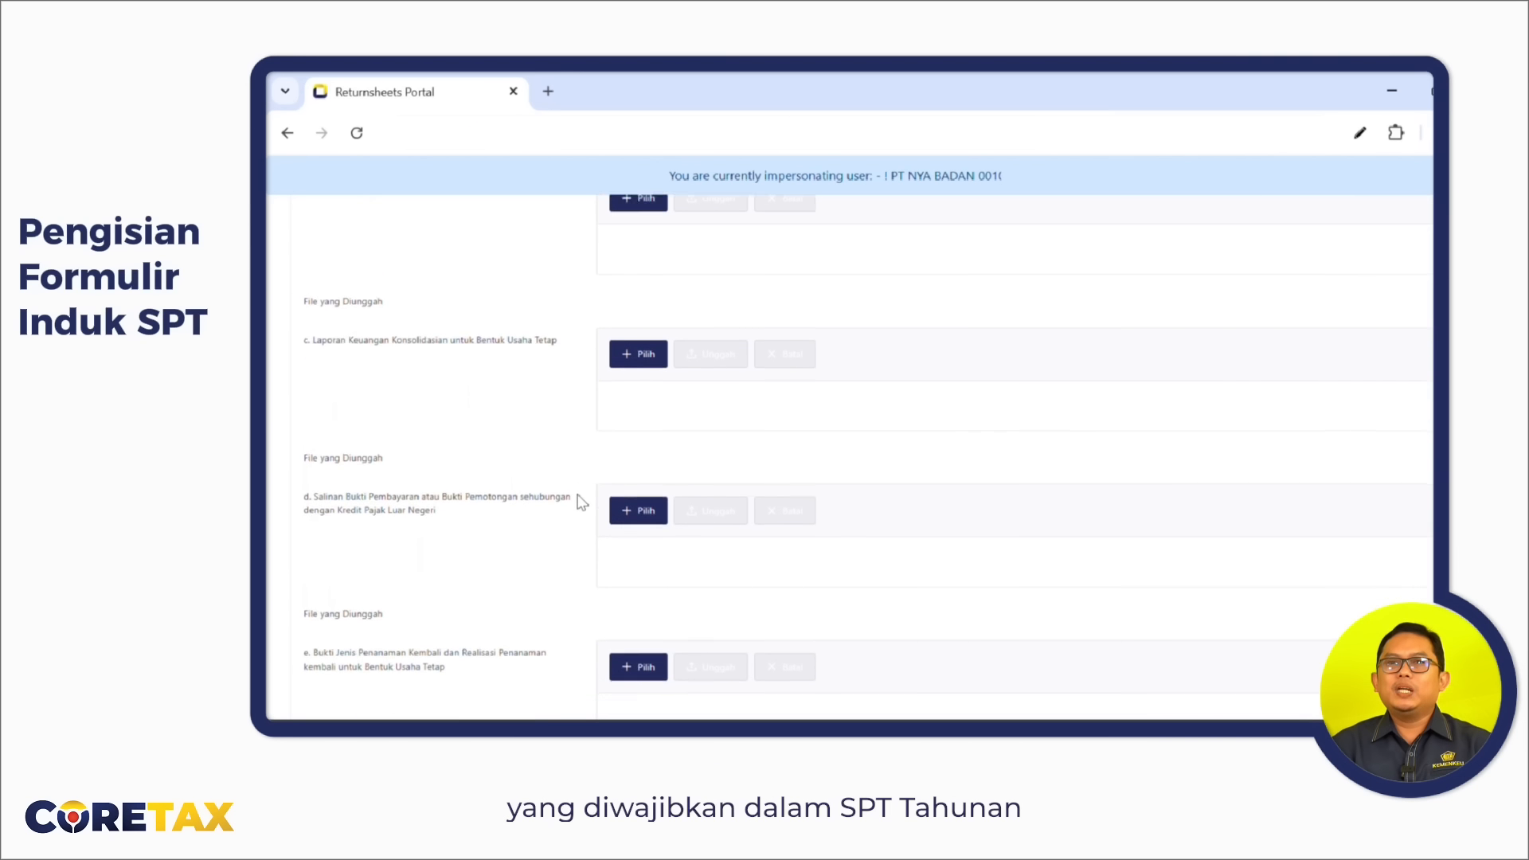
scroll(578, 502, down, 3)
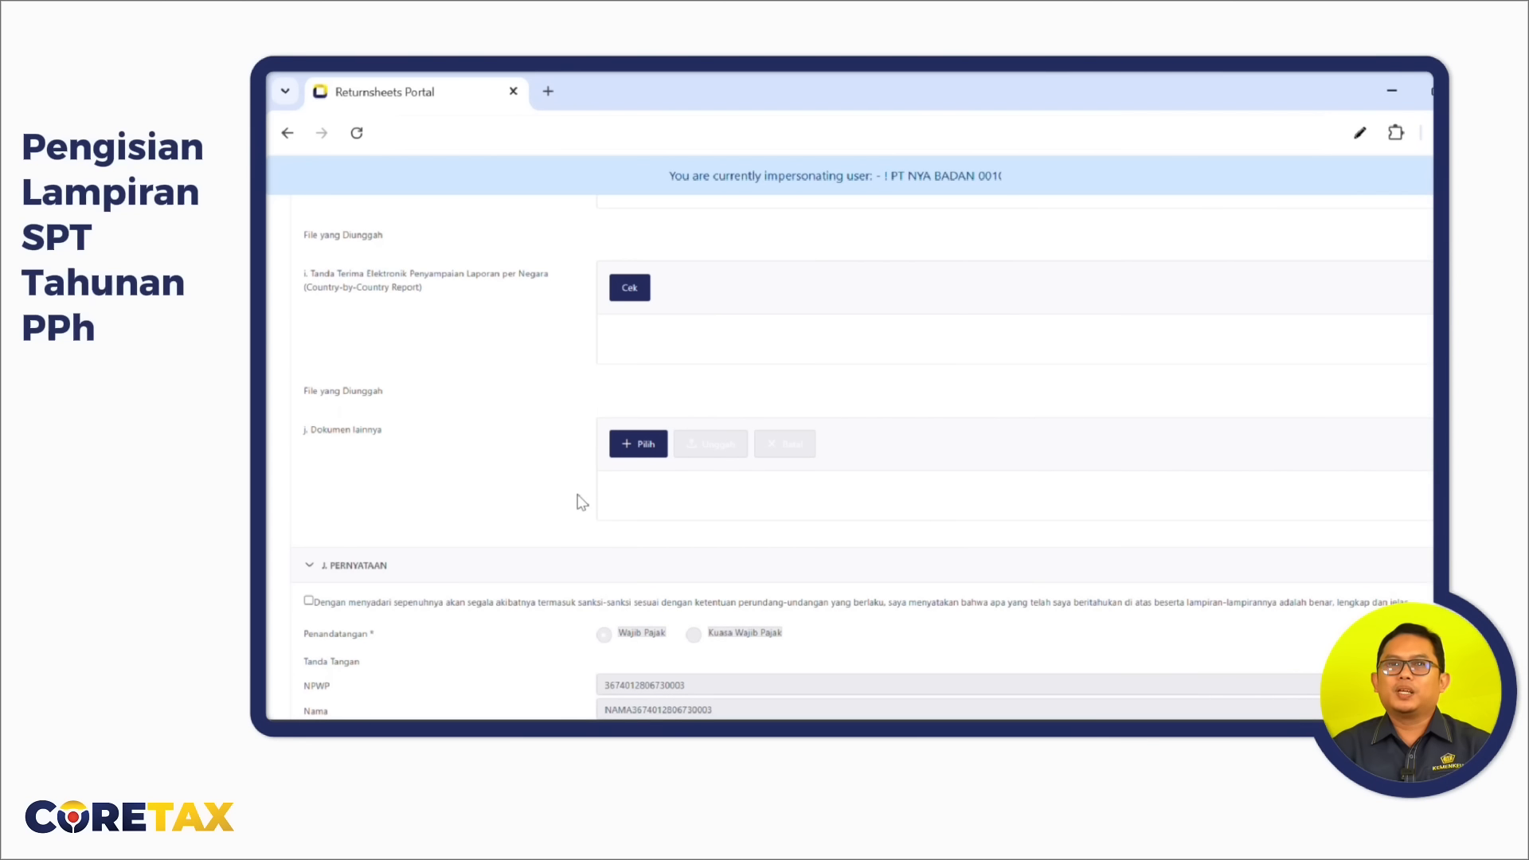
scroll(580, 502, up, 5)
scroll(580, 502, up, 15)
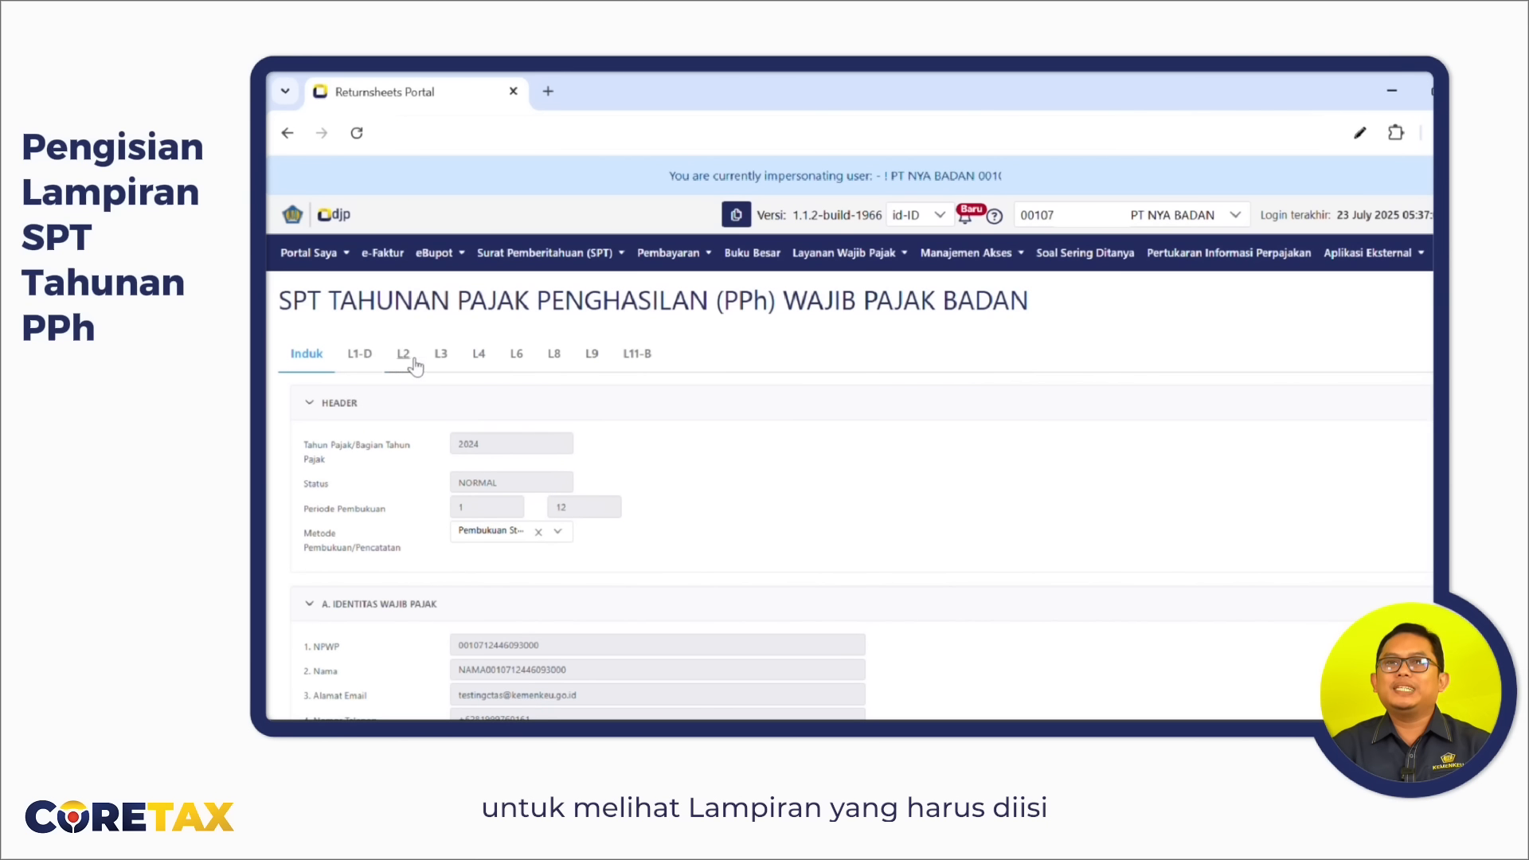
Open the L1-D reconciliation and bring up the edit dialog for account 4021 Pendapatan Jasa.
click(360, 355)
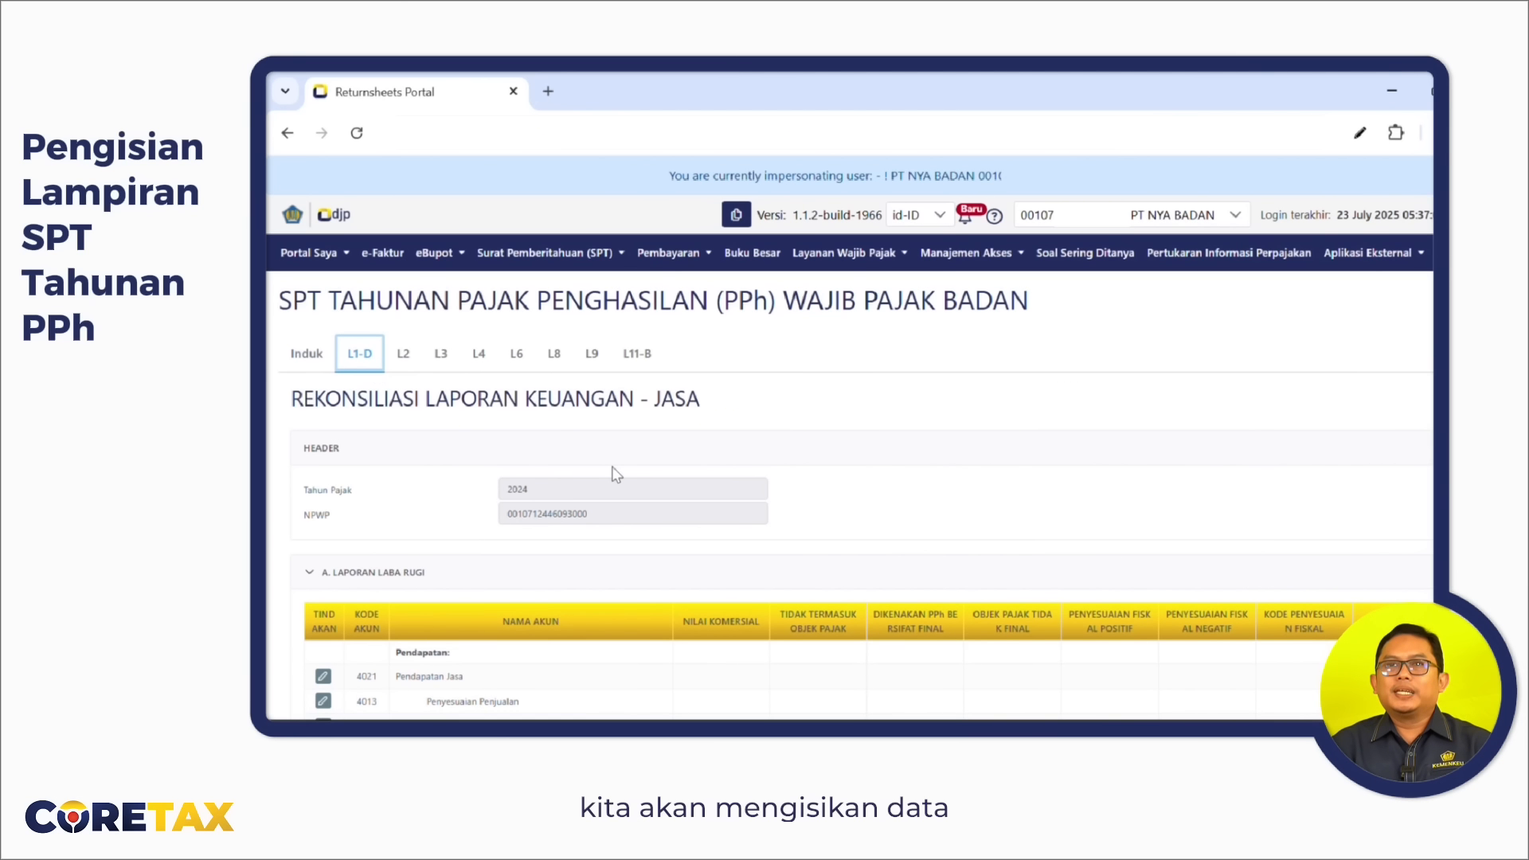
scroll(616, 475, down, 3)
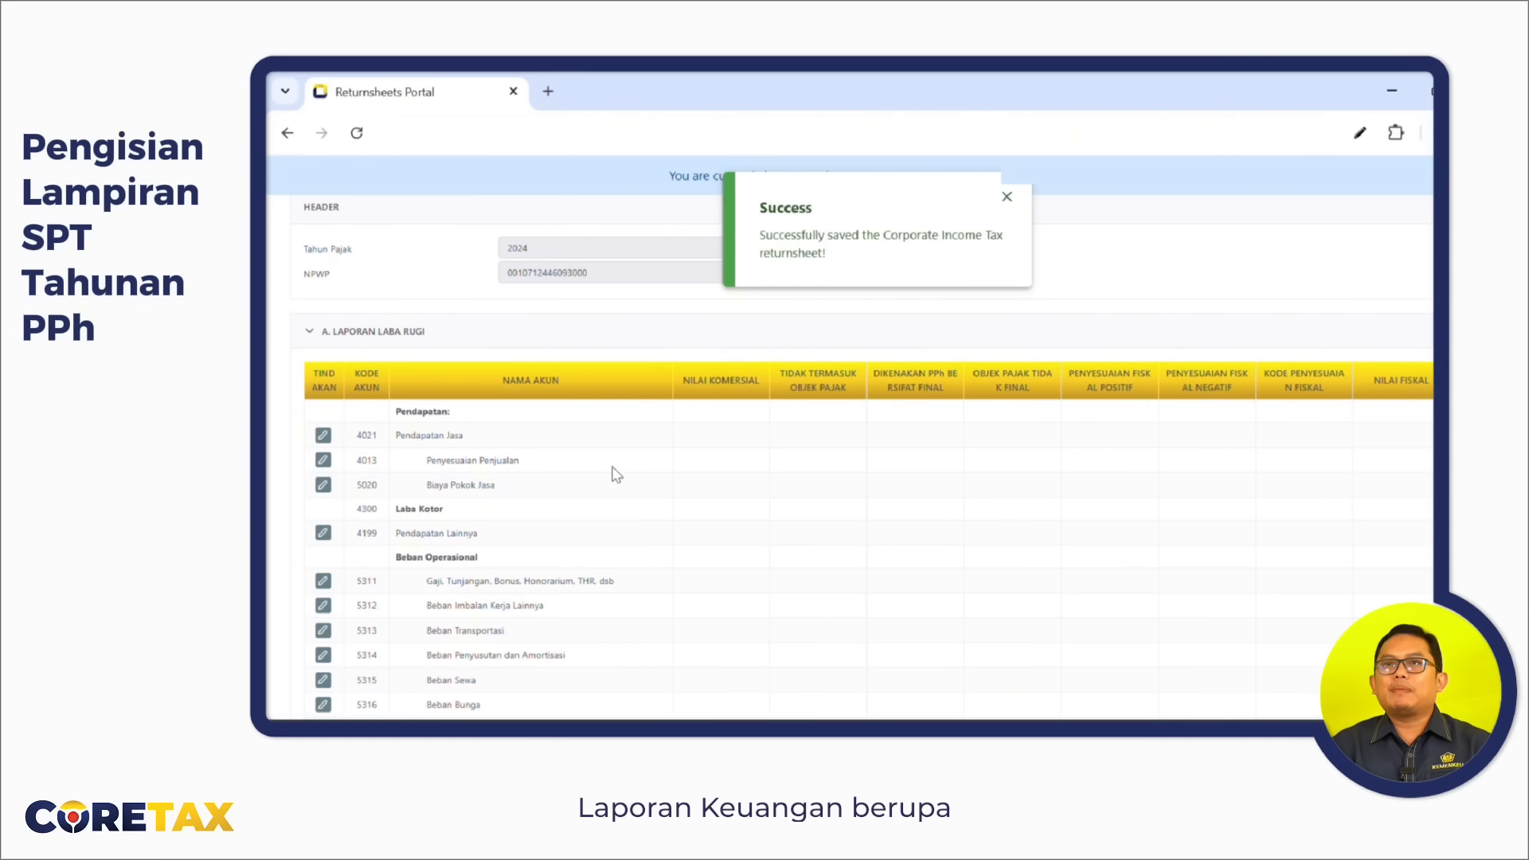
scroll(617, 475, down, 1)
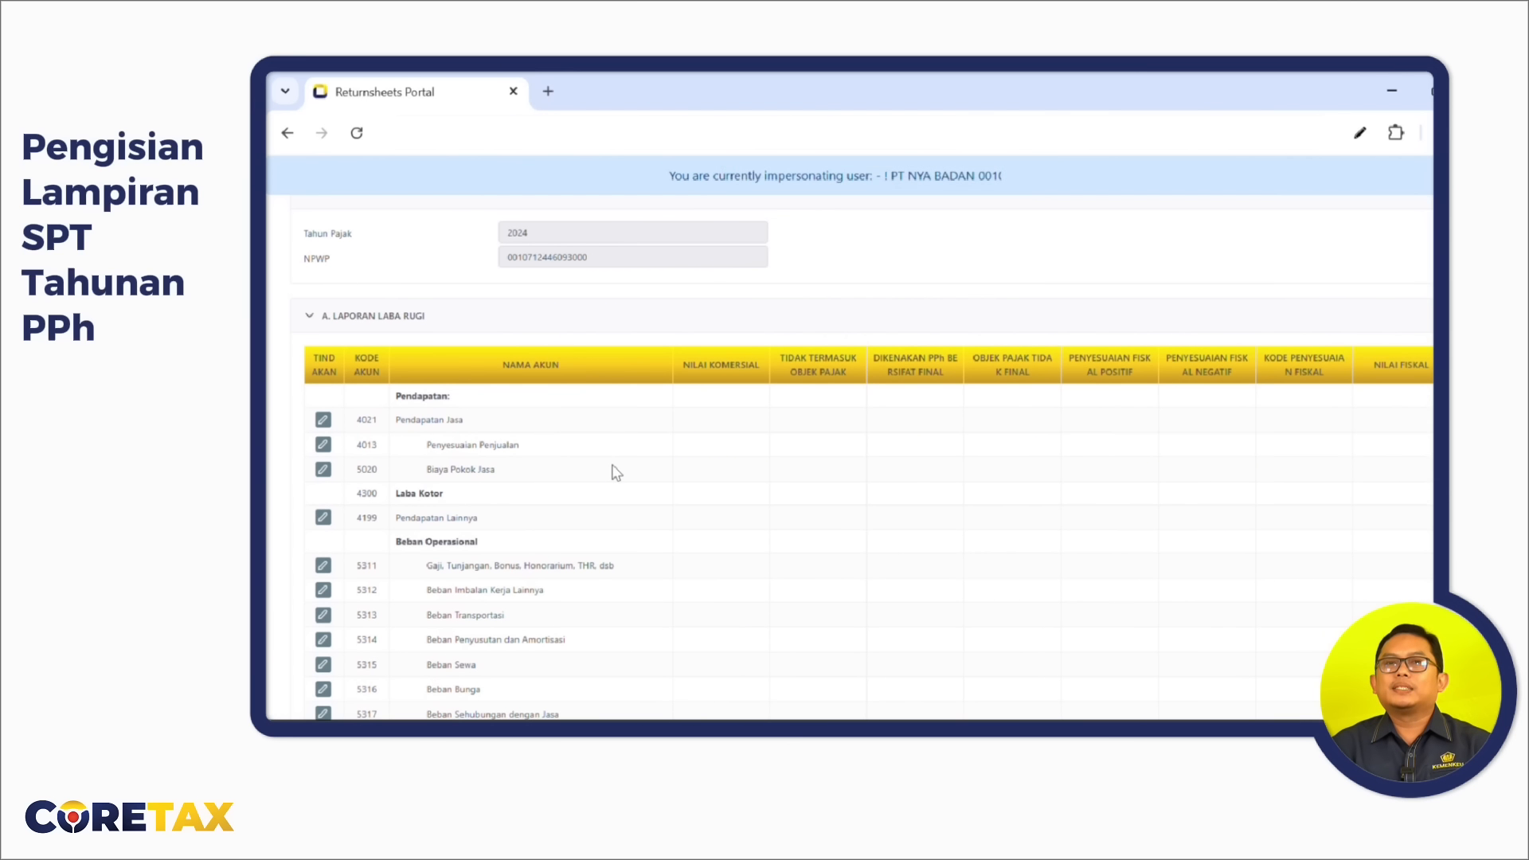
scroll(617, 473, down, 1)
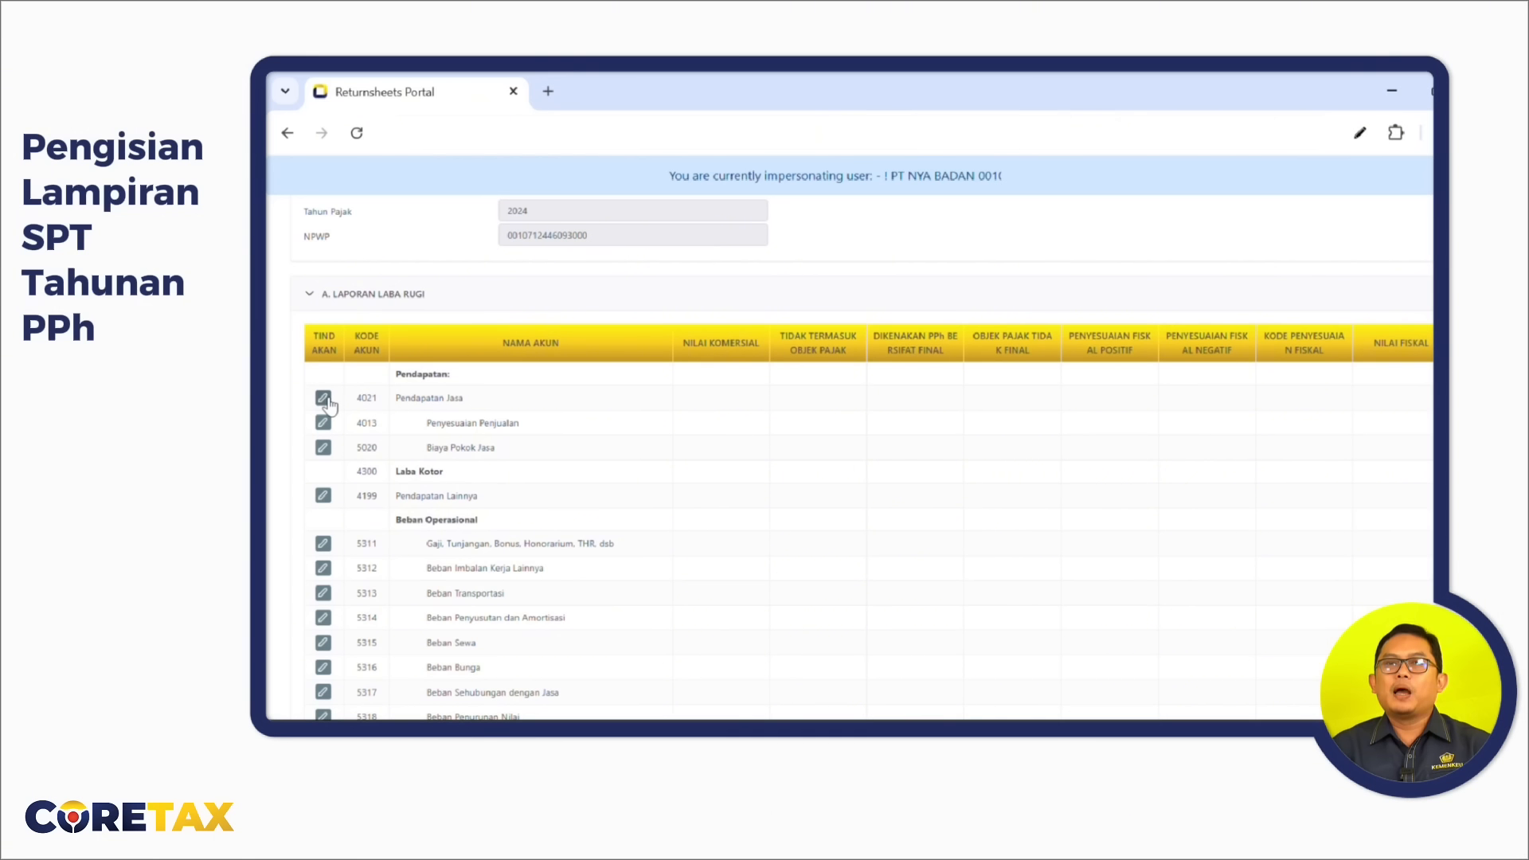
click(322, 397)
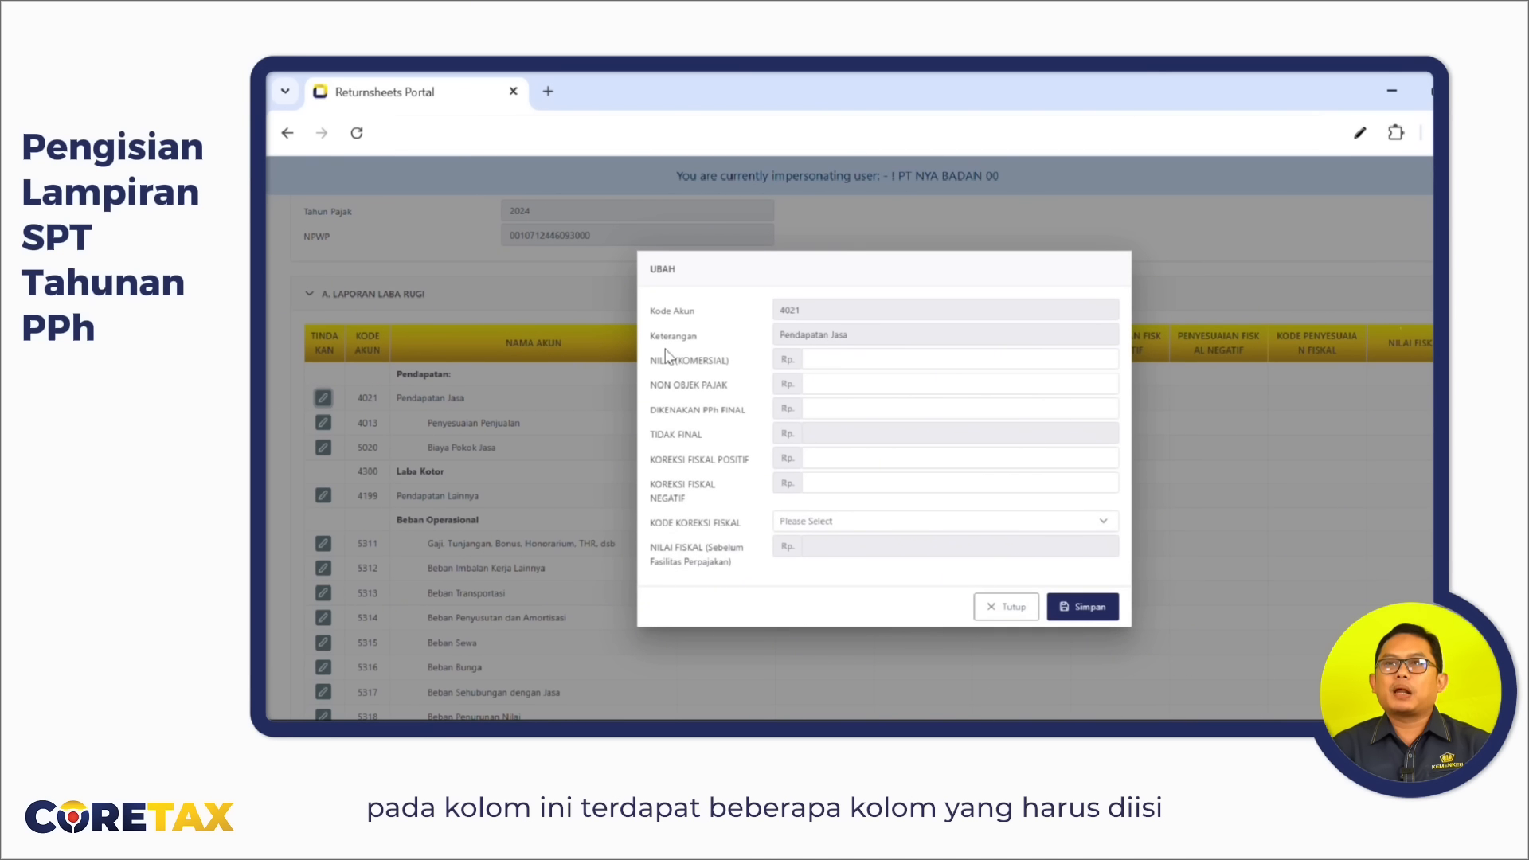
Enter account 4021's commercial value 8.000.000.000, non-object 0 and 5.800.000.000 subject to final tax.
click(816, 359)
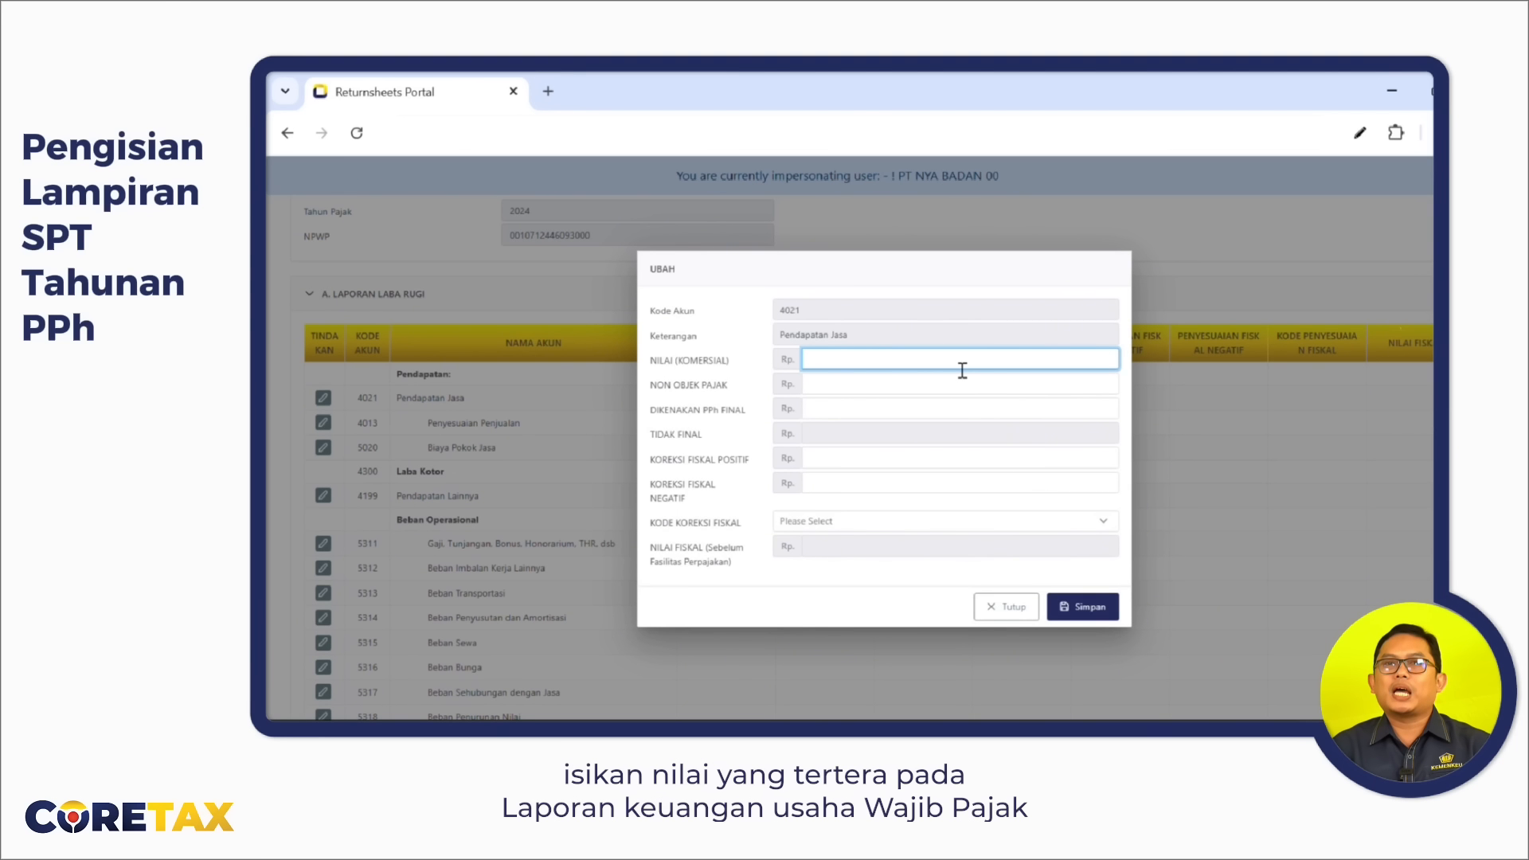
text(8)
text(00)
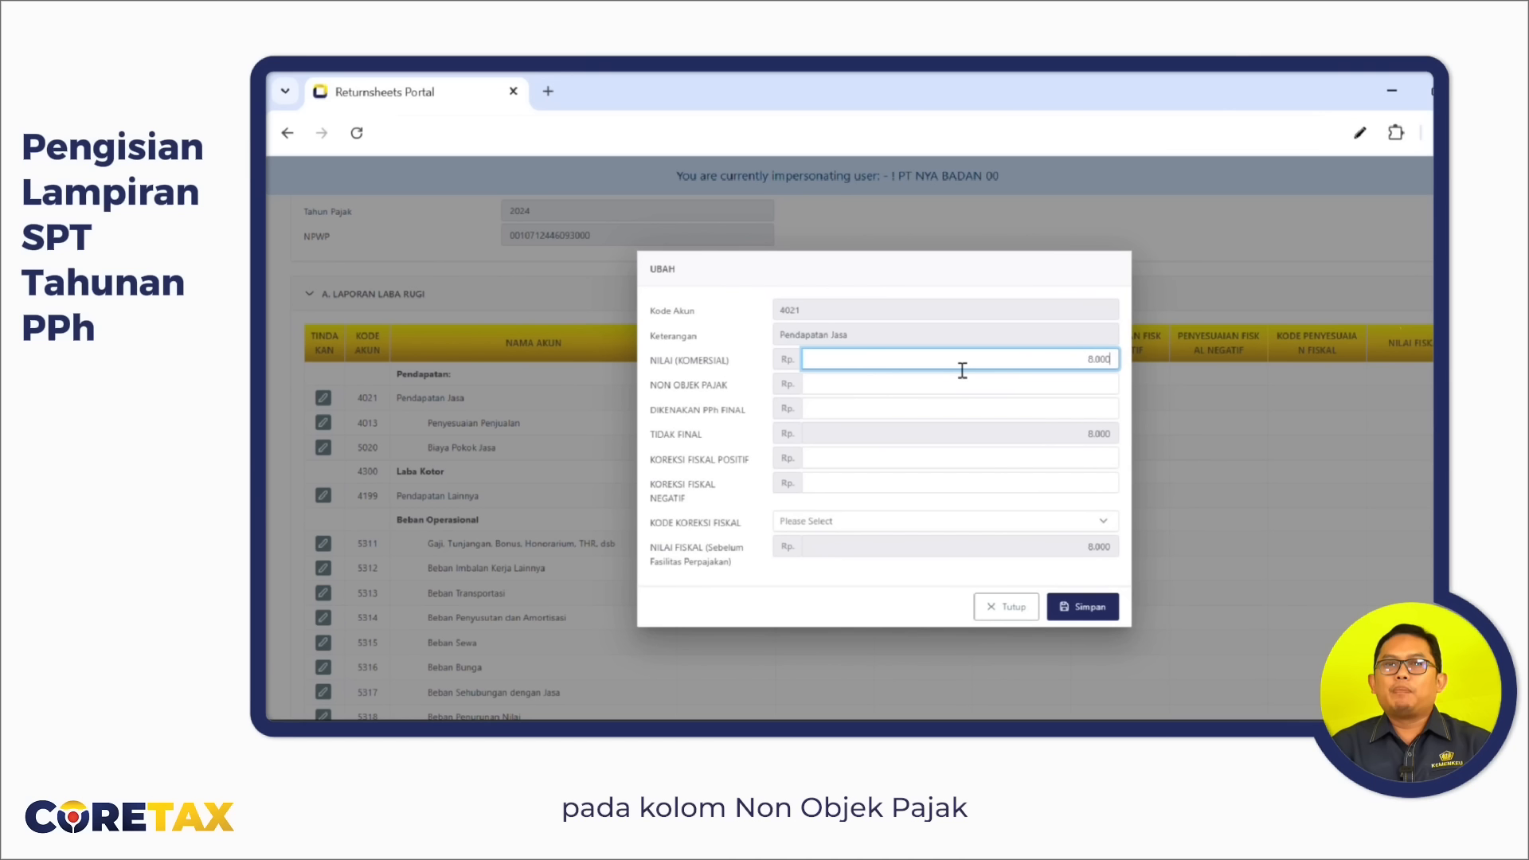
text(.000.000)
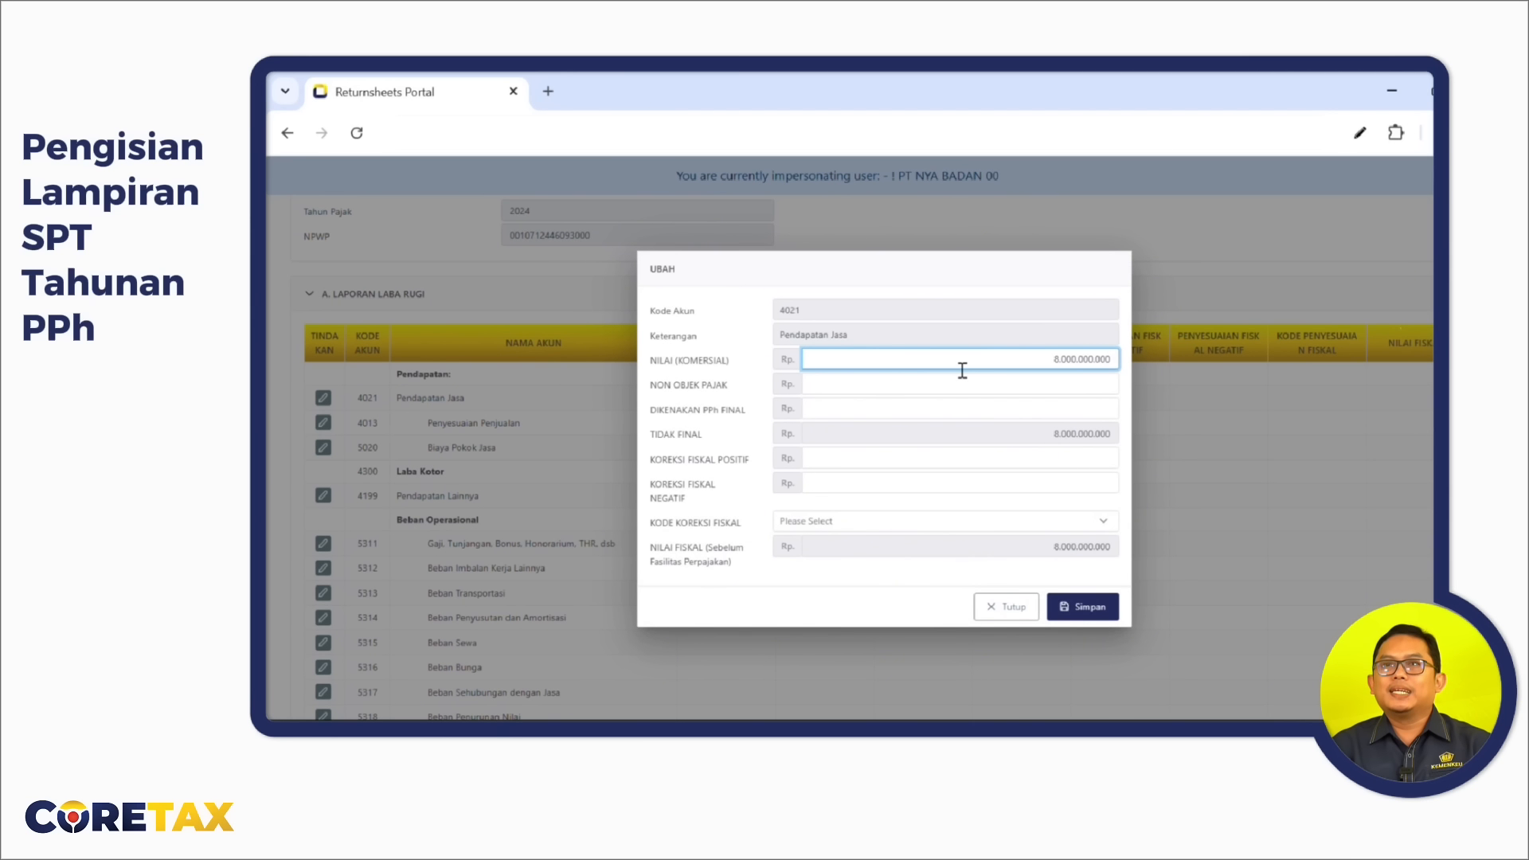
key(Tab)
text(0)
key(Tab)
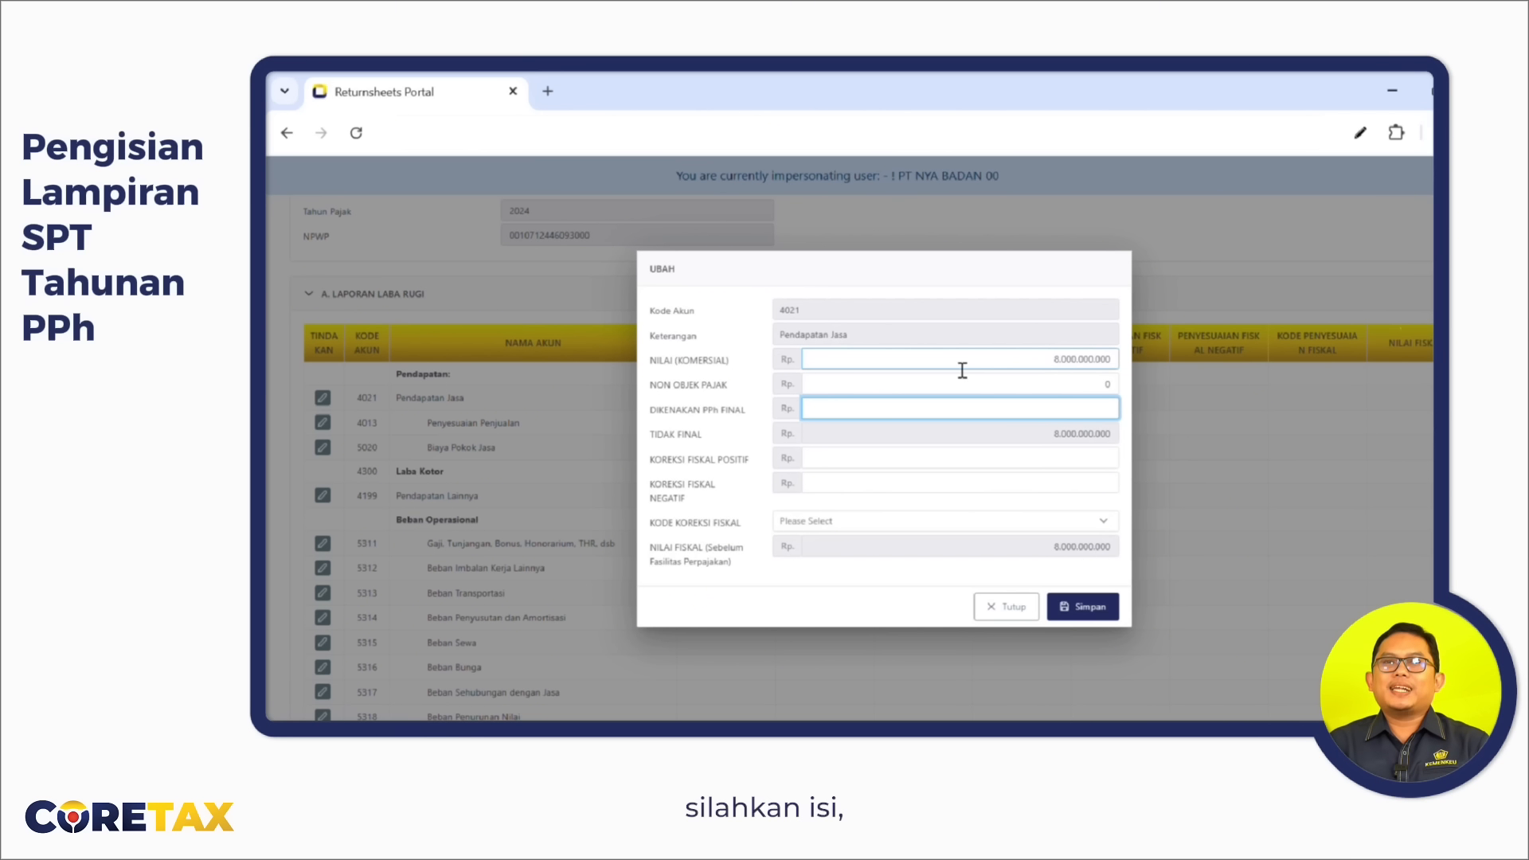
text(5800000000)
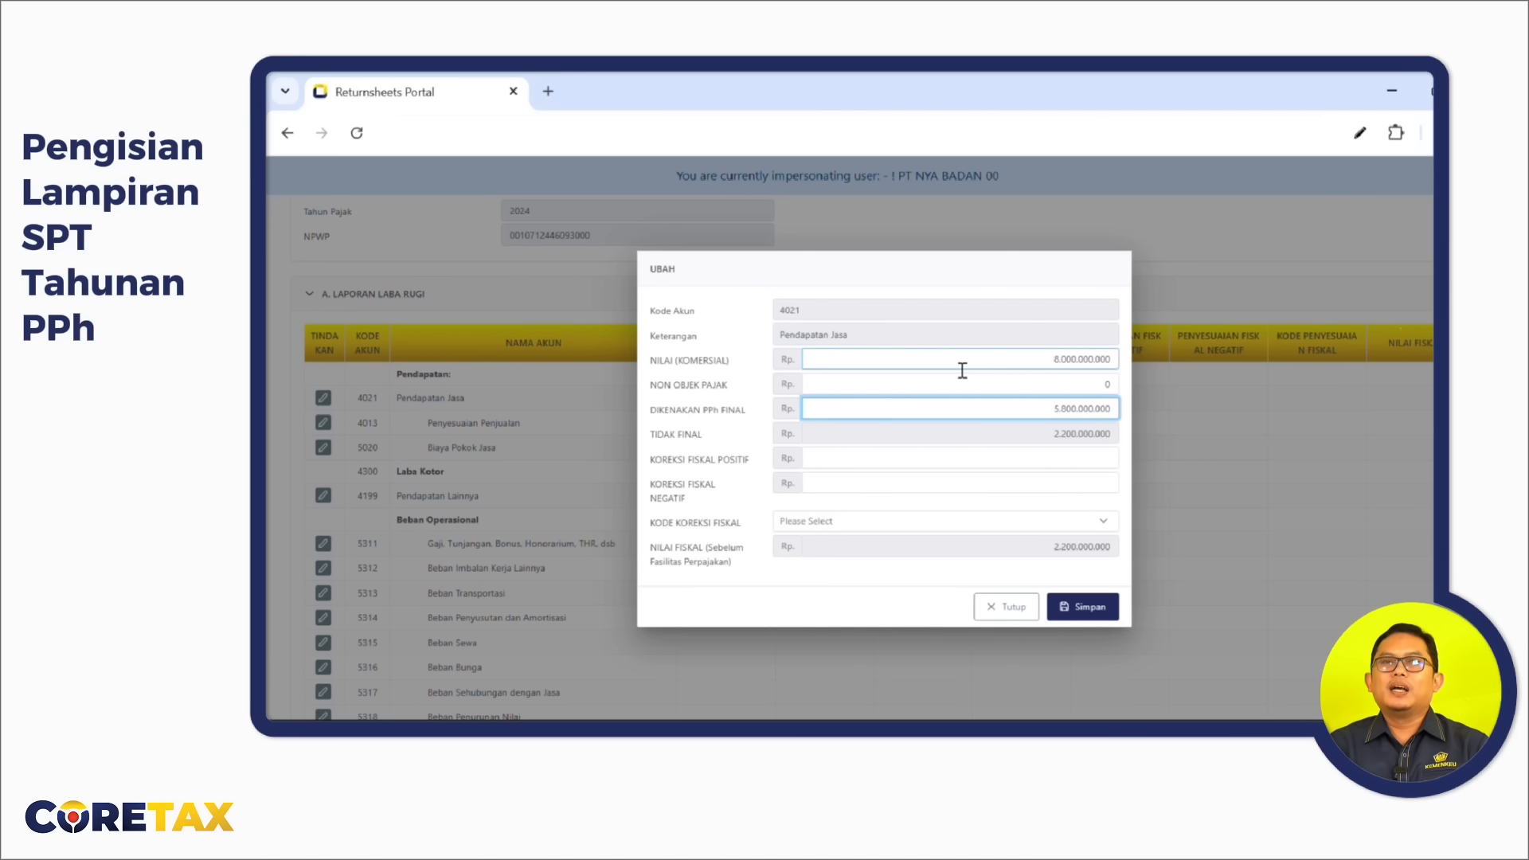
click(1046, 463)
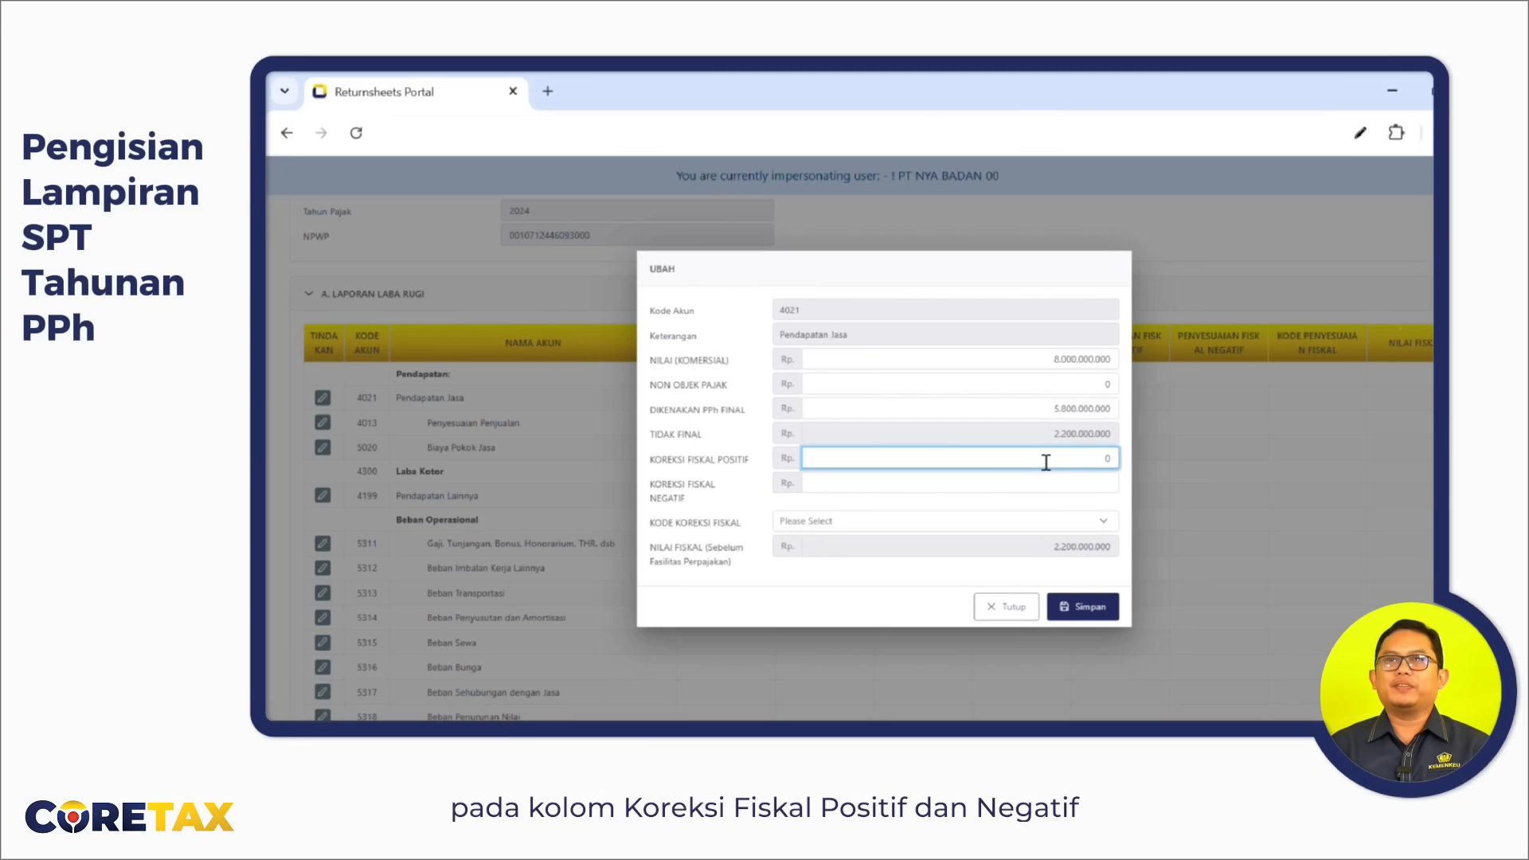
key(Tab)
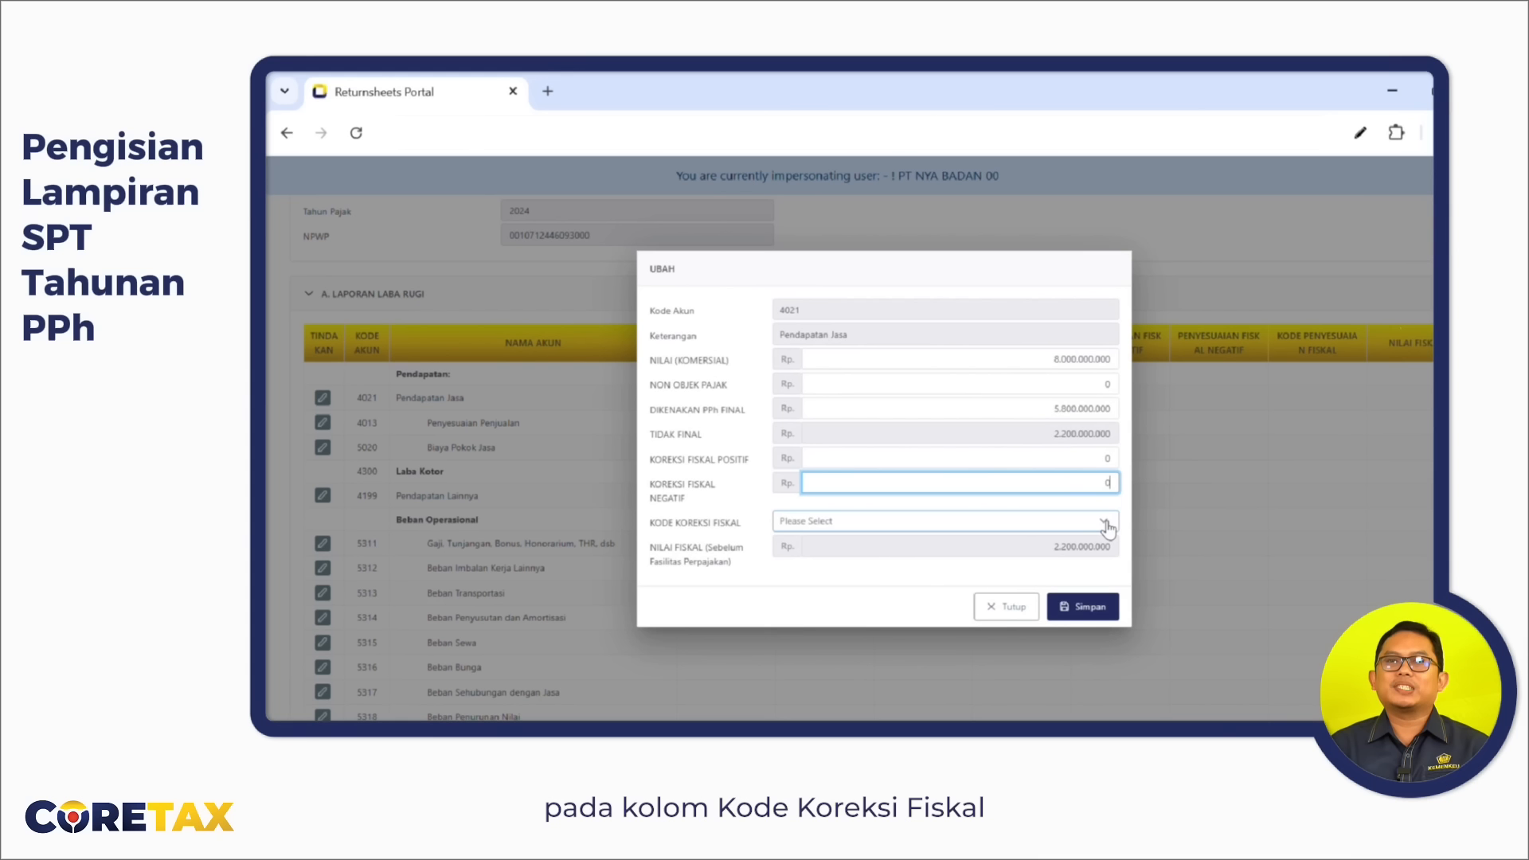
Assign fiscal correction code FNE-01 to account 4021 and save it.
click(1108, 528)
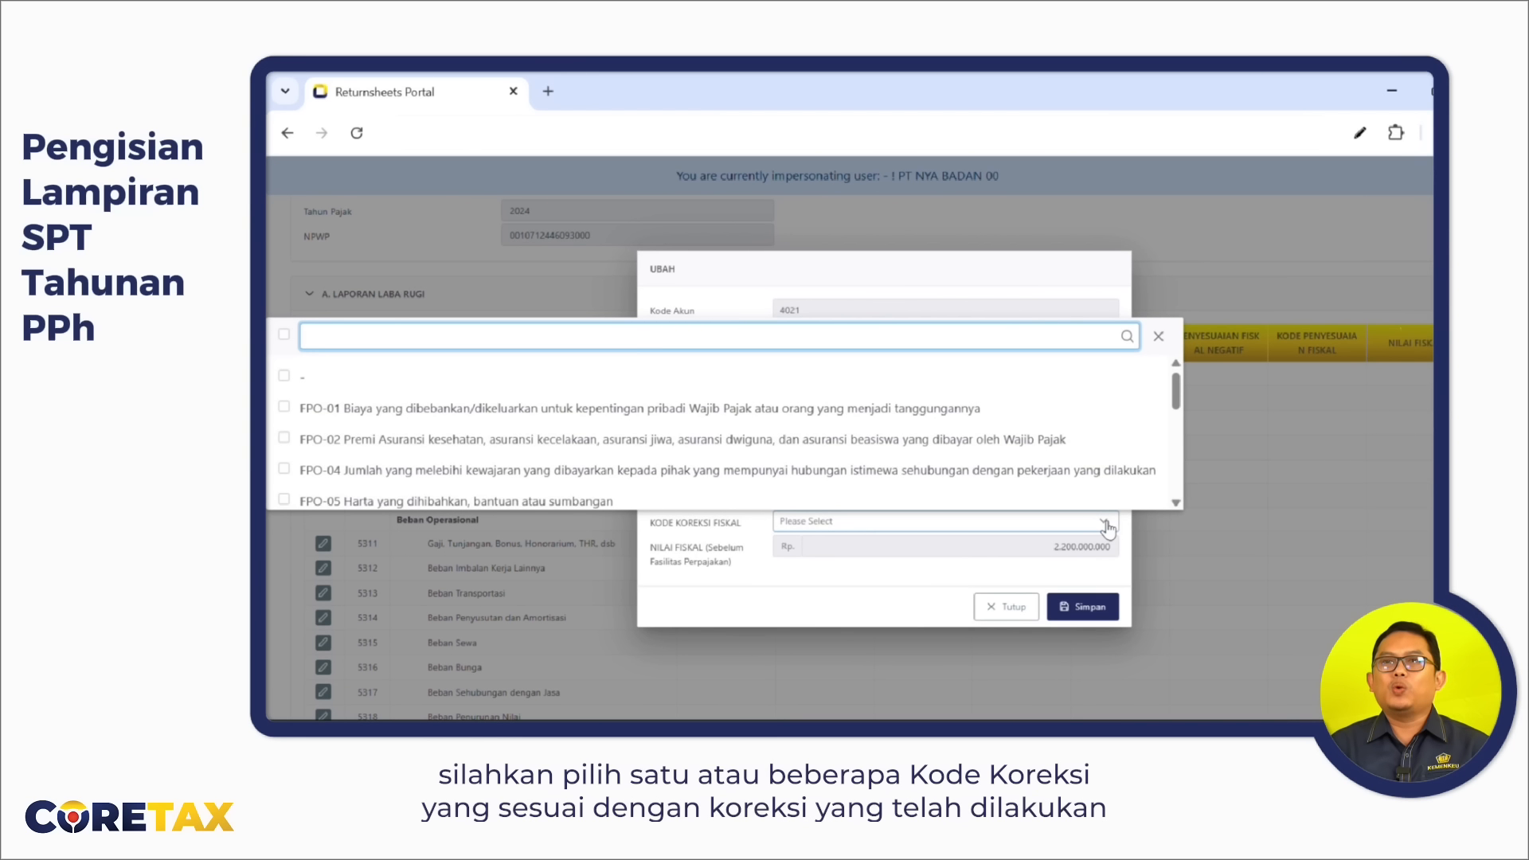
text(FINAL)
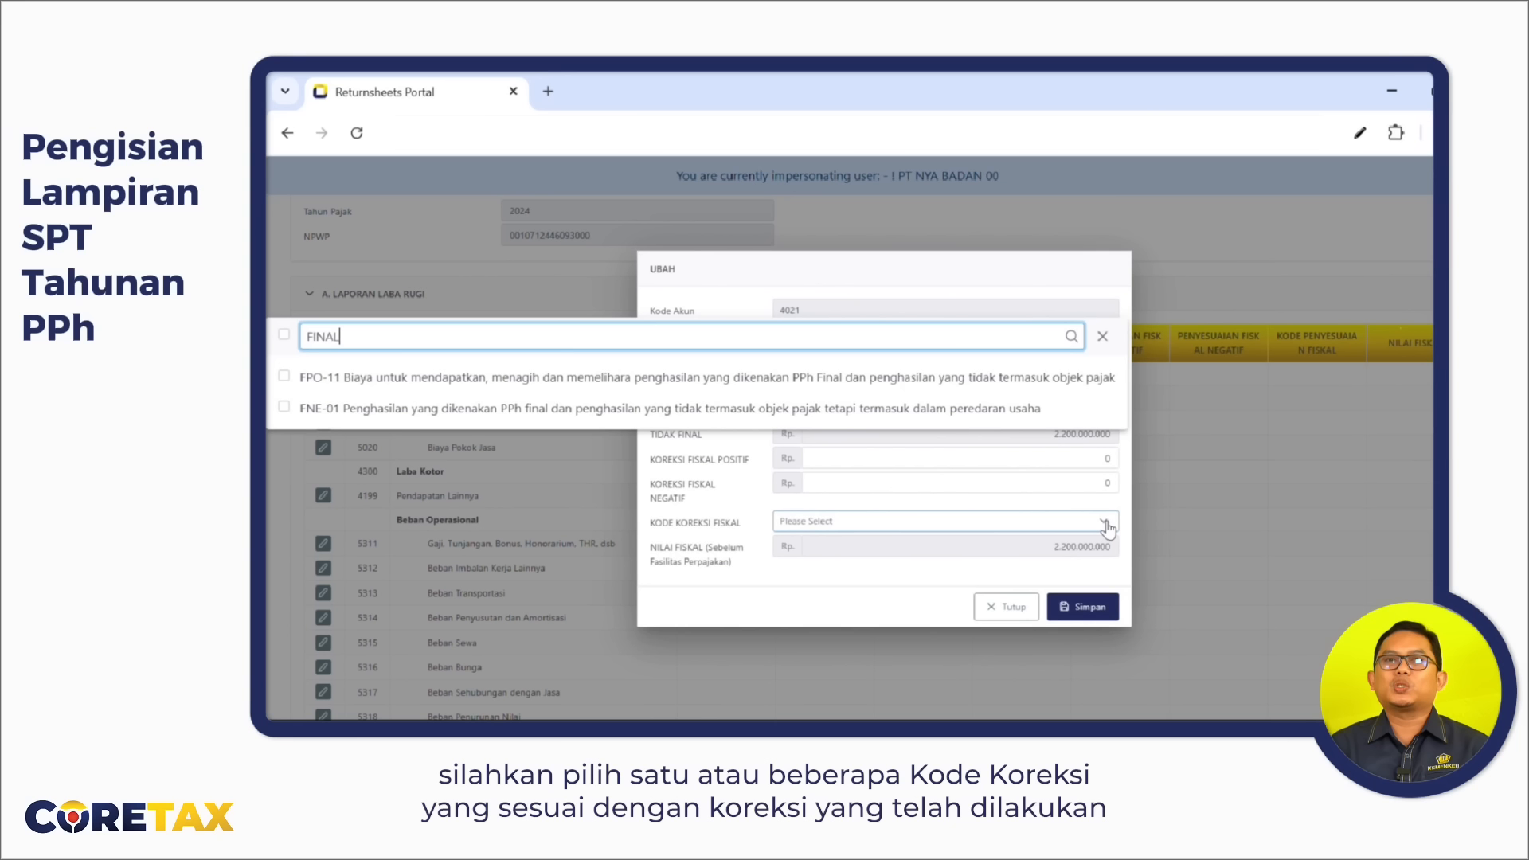
click(284, 407)
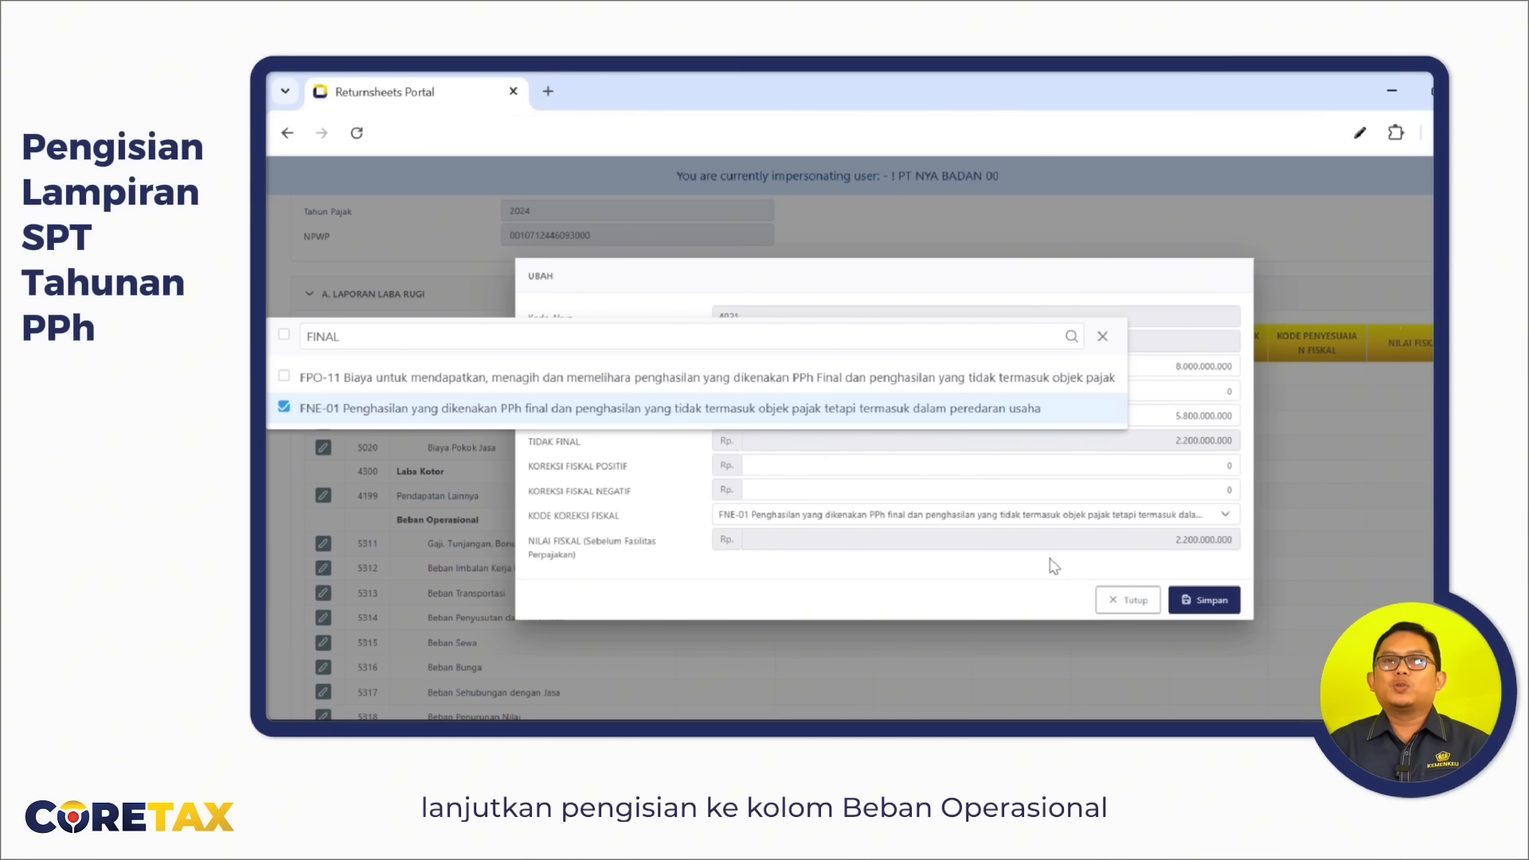
click(1195, 600)
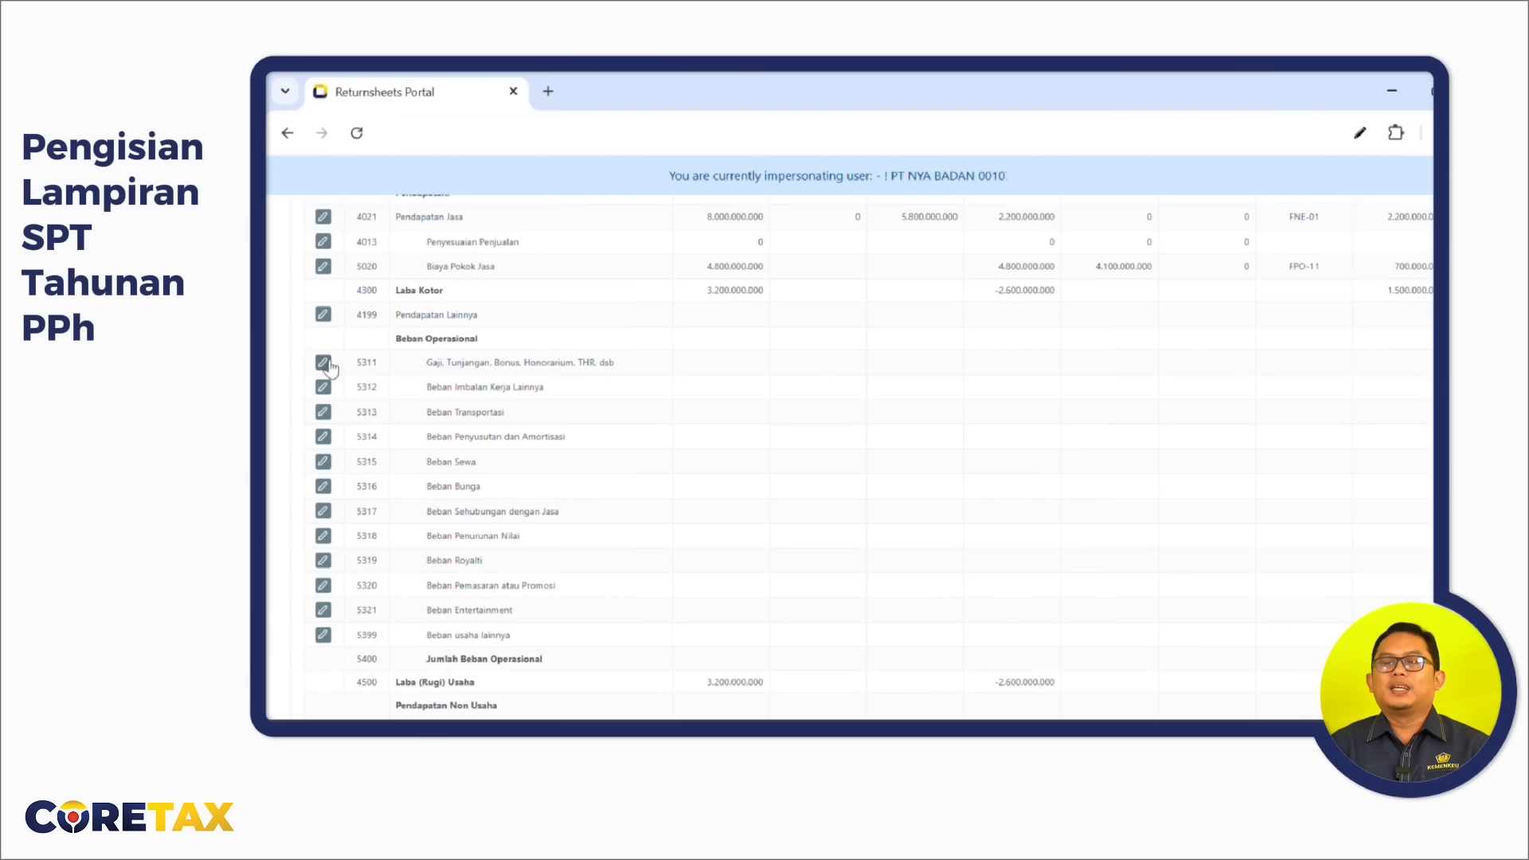
Save account 5311 salaries at 1.200.000.000 with a 950.000.000 positive correction coded FPO-11.
click(323, 364)
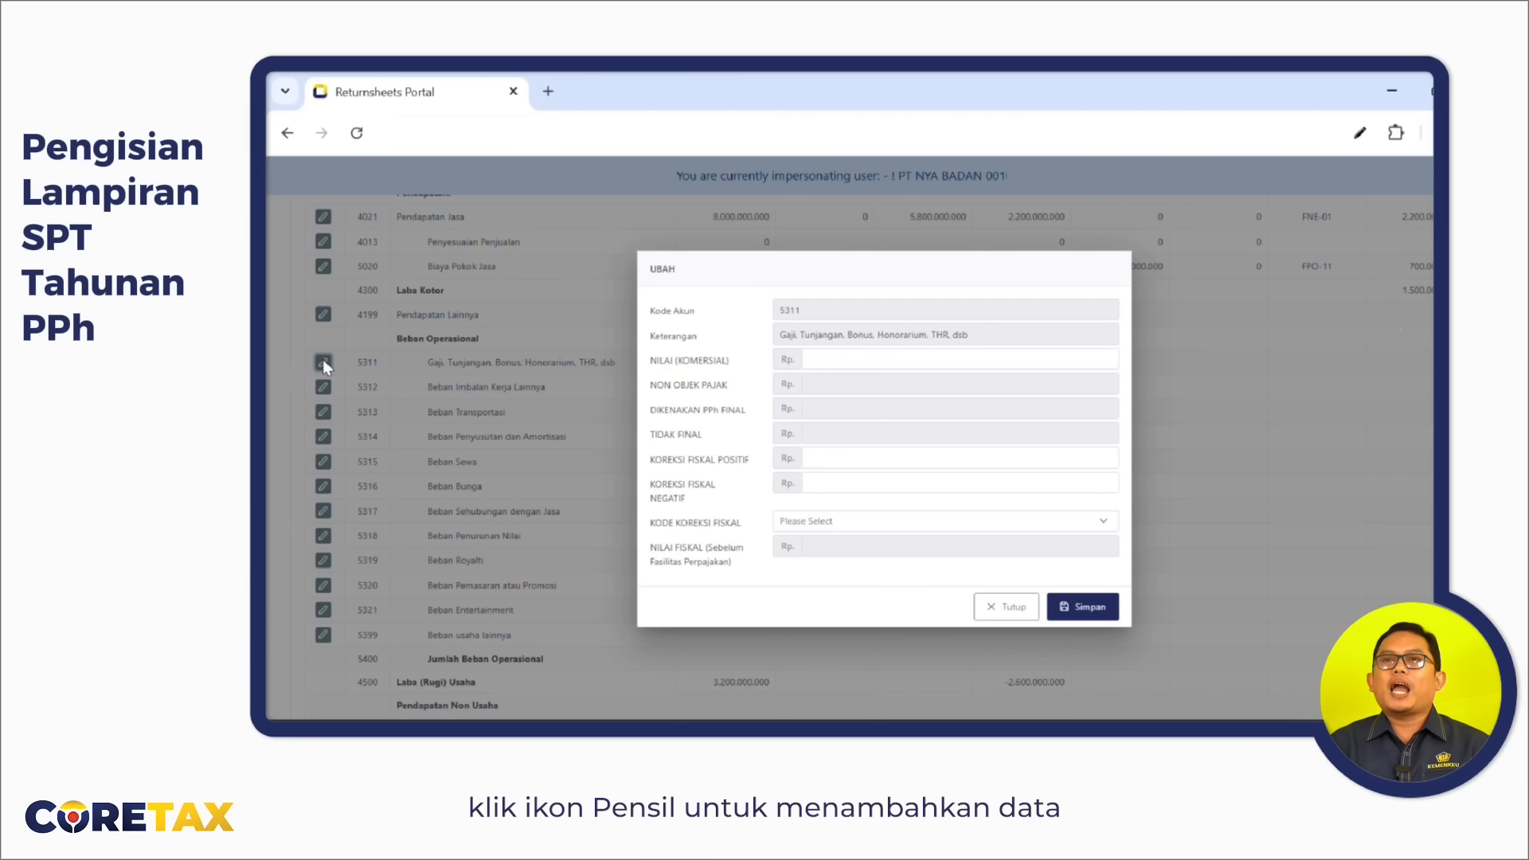
click(967, 362)
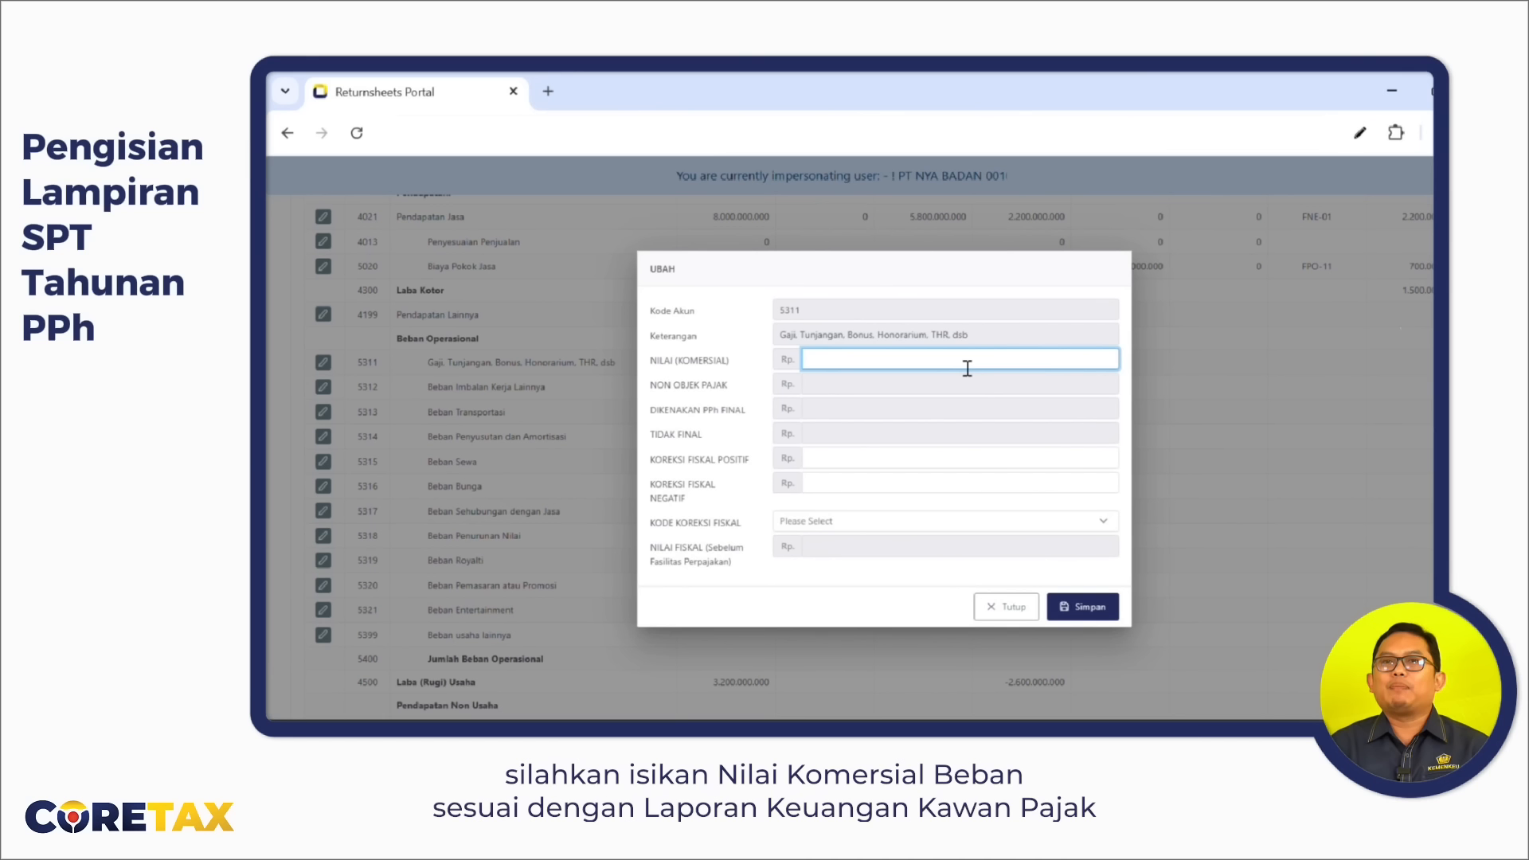
text(00000000)
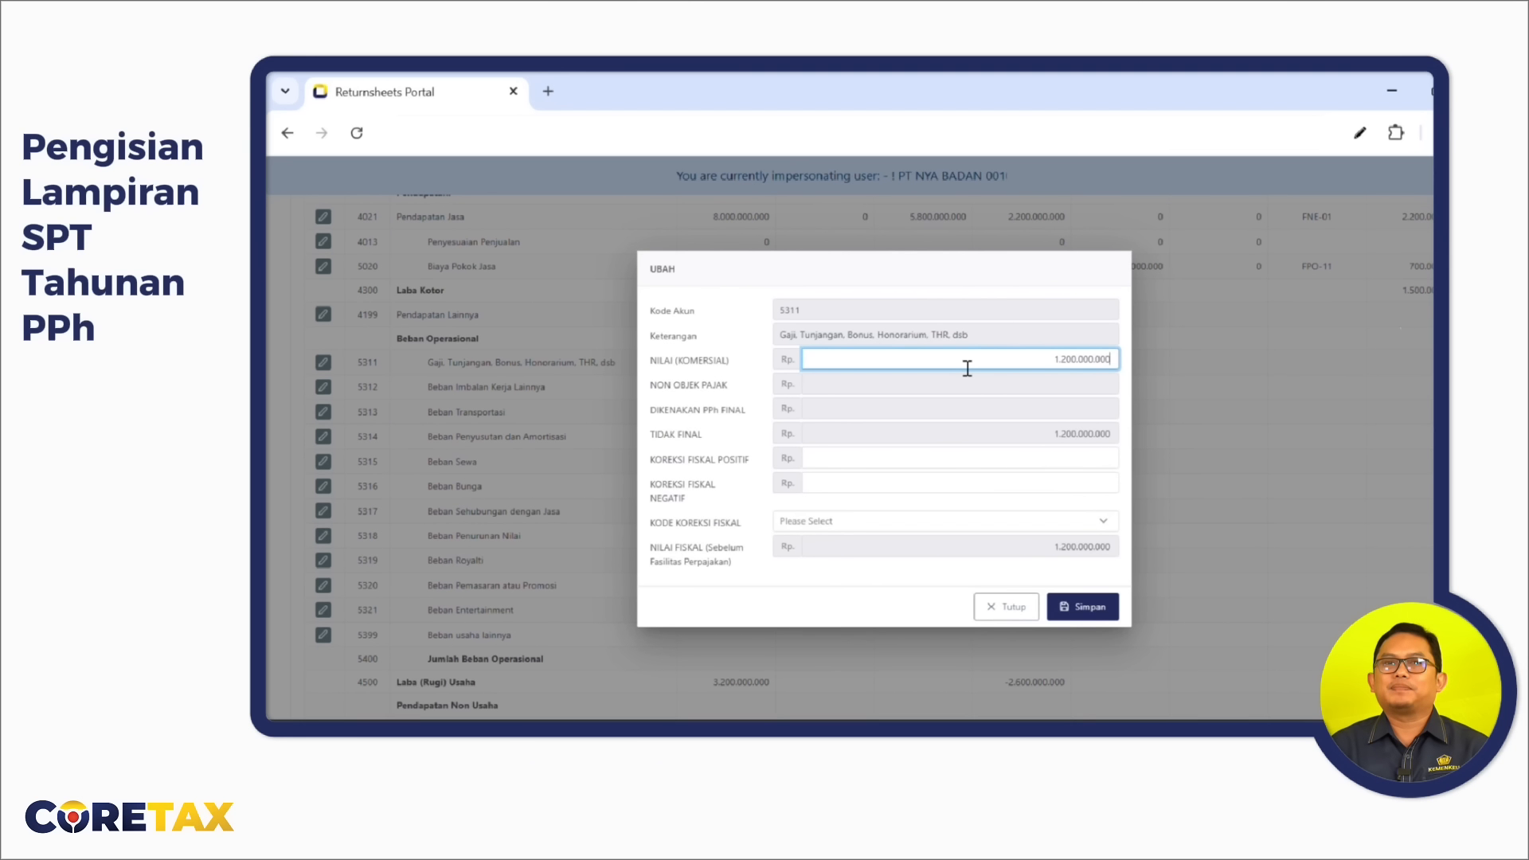
key(Tab)
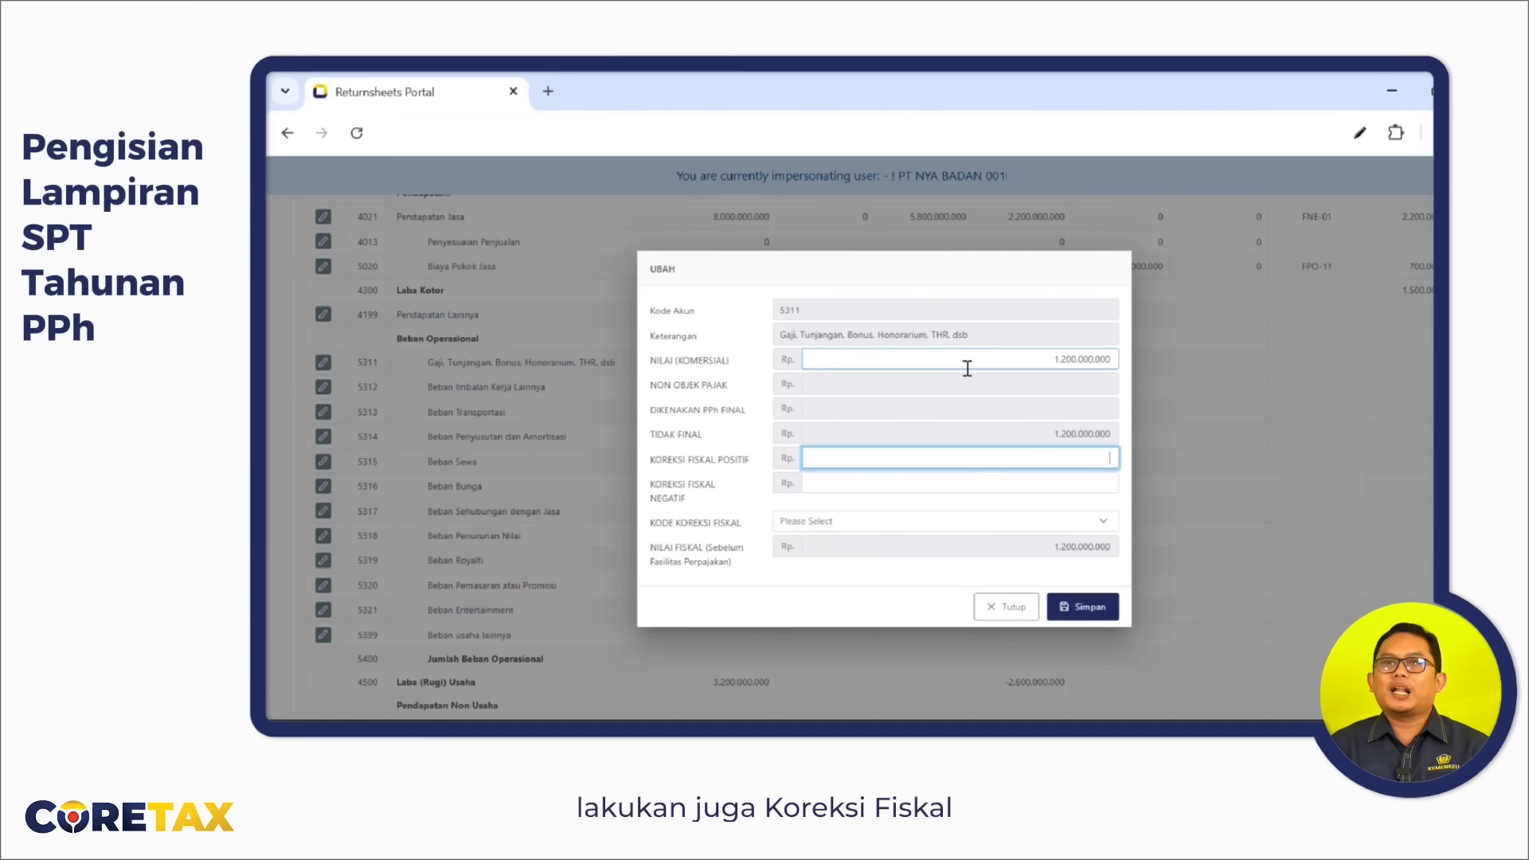
text(950.000.000)
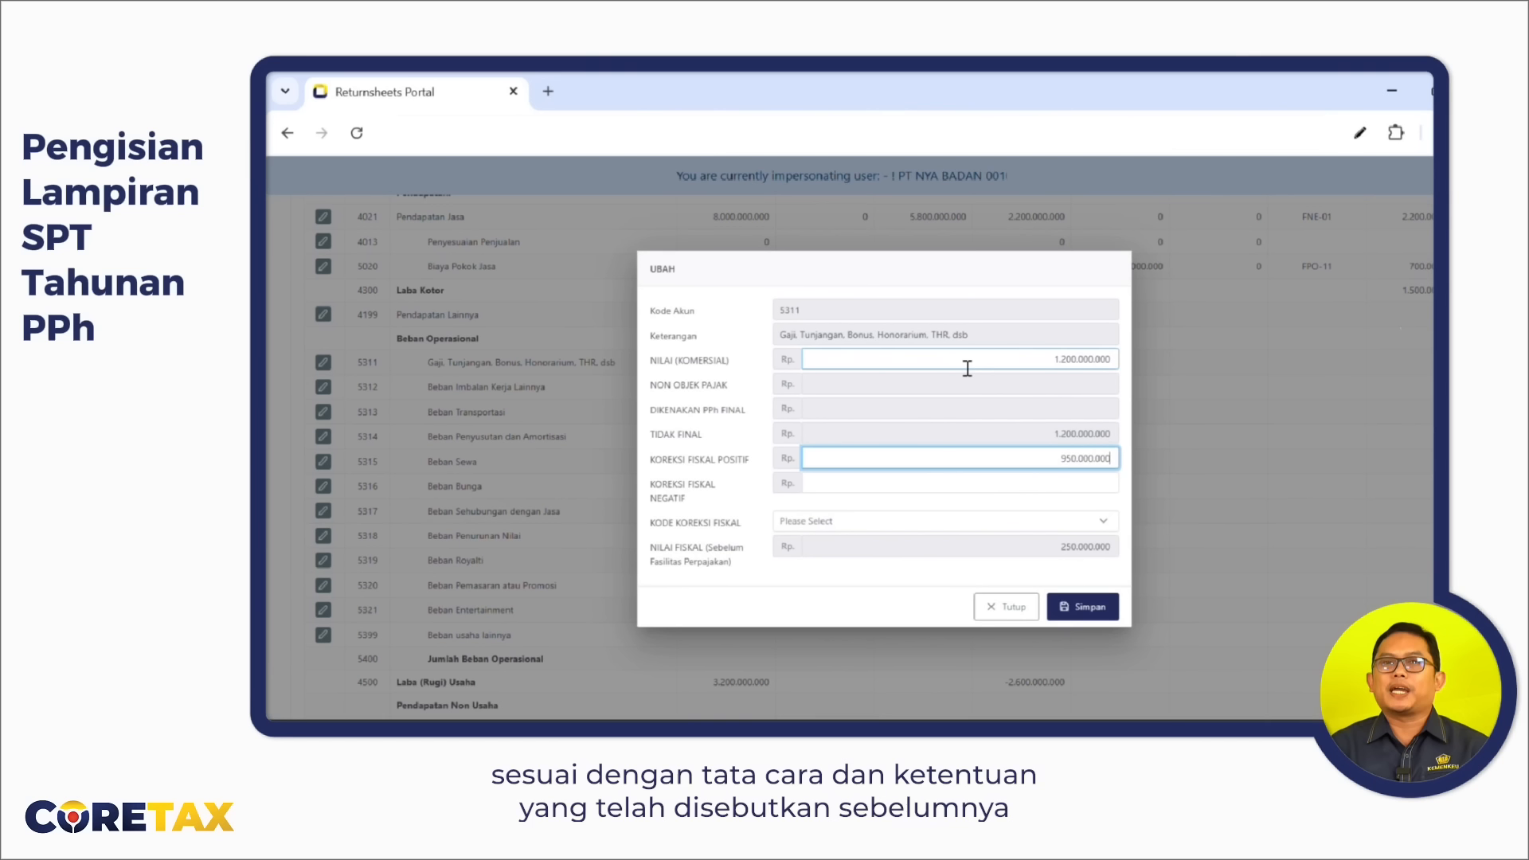
key(Tab)
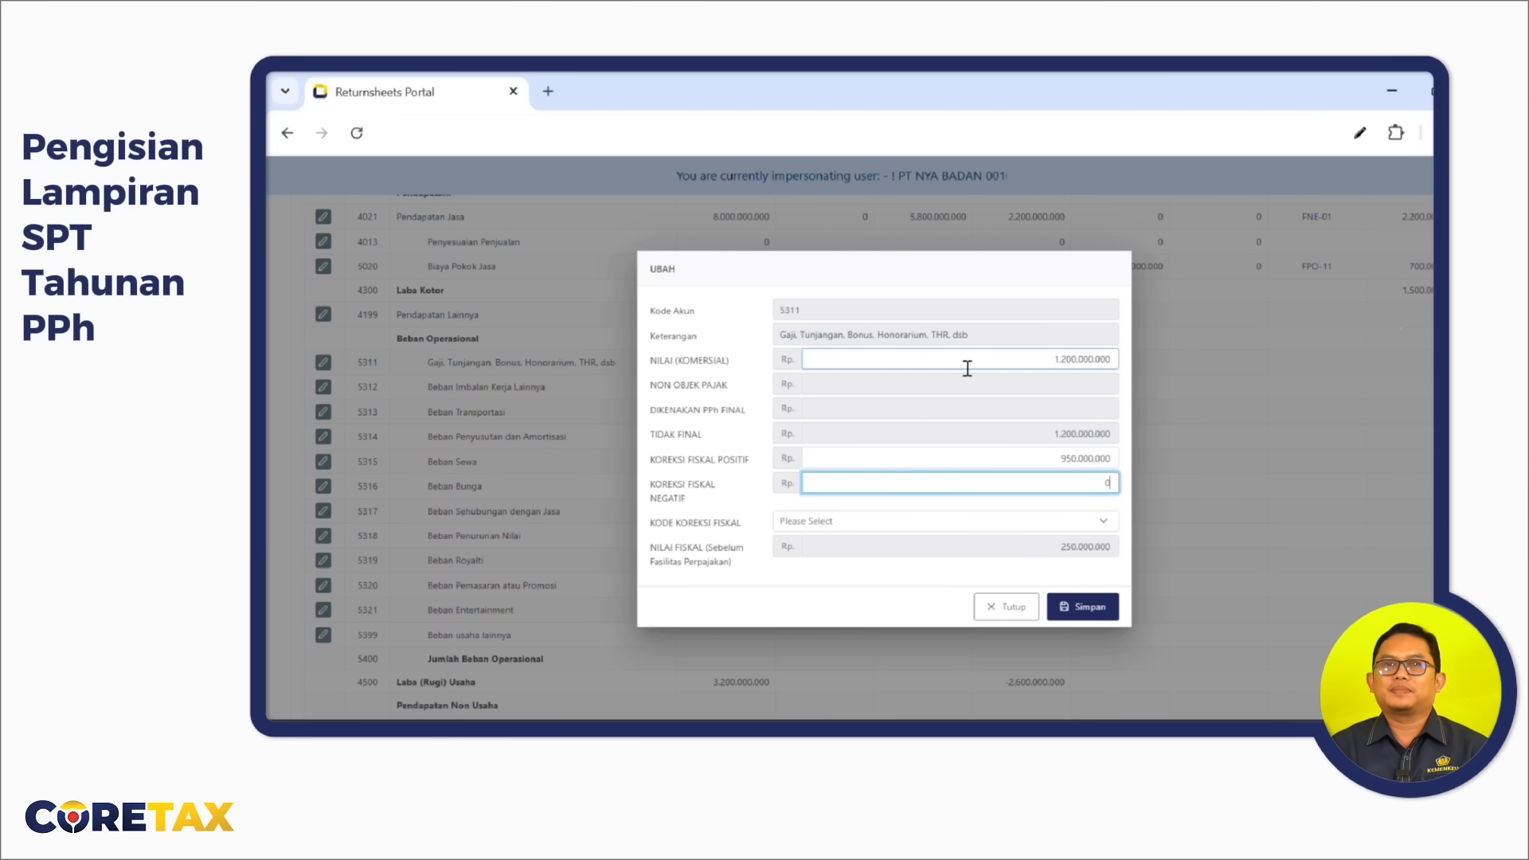
click(911, 522)
text(FINAL)
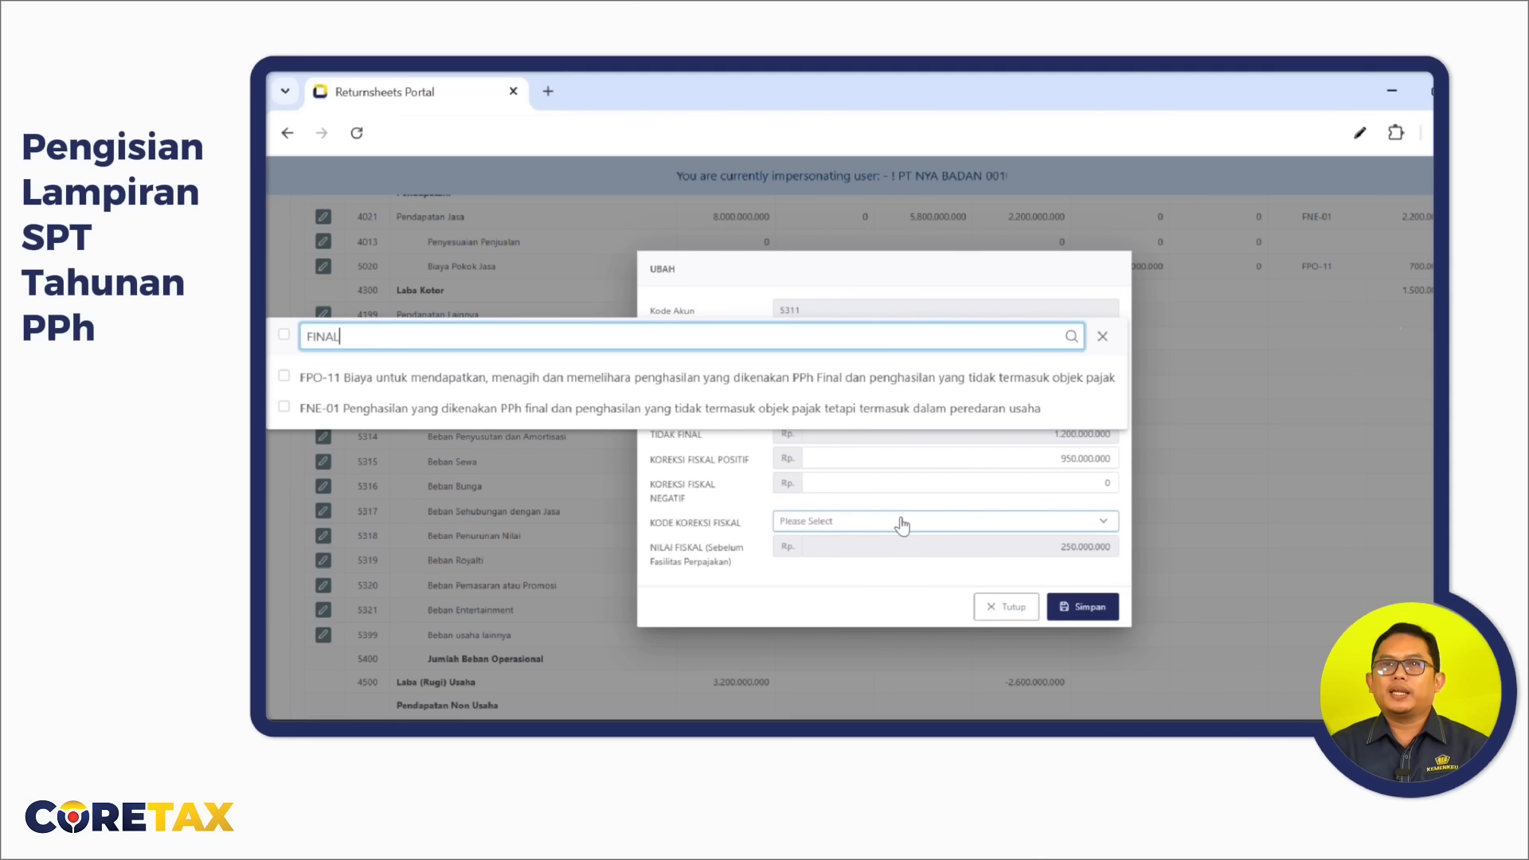
click(284, 377)
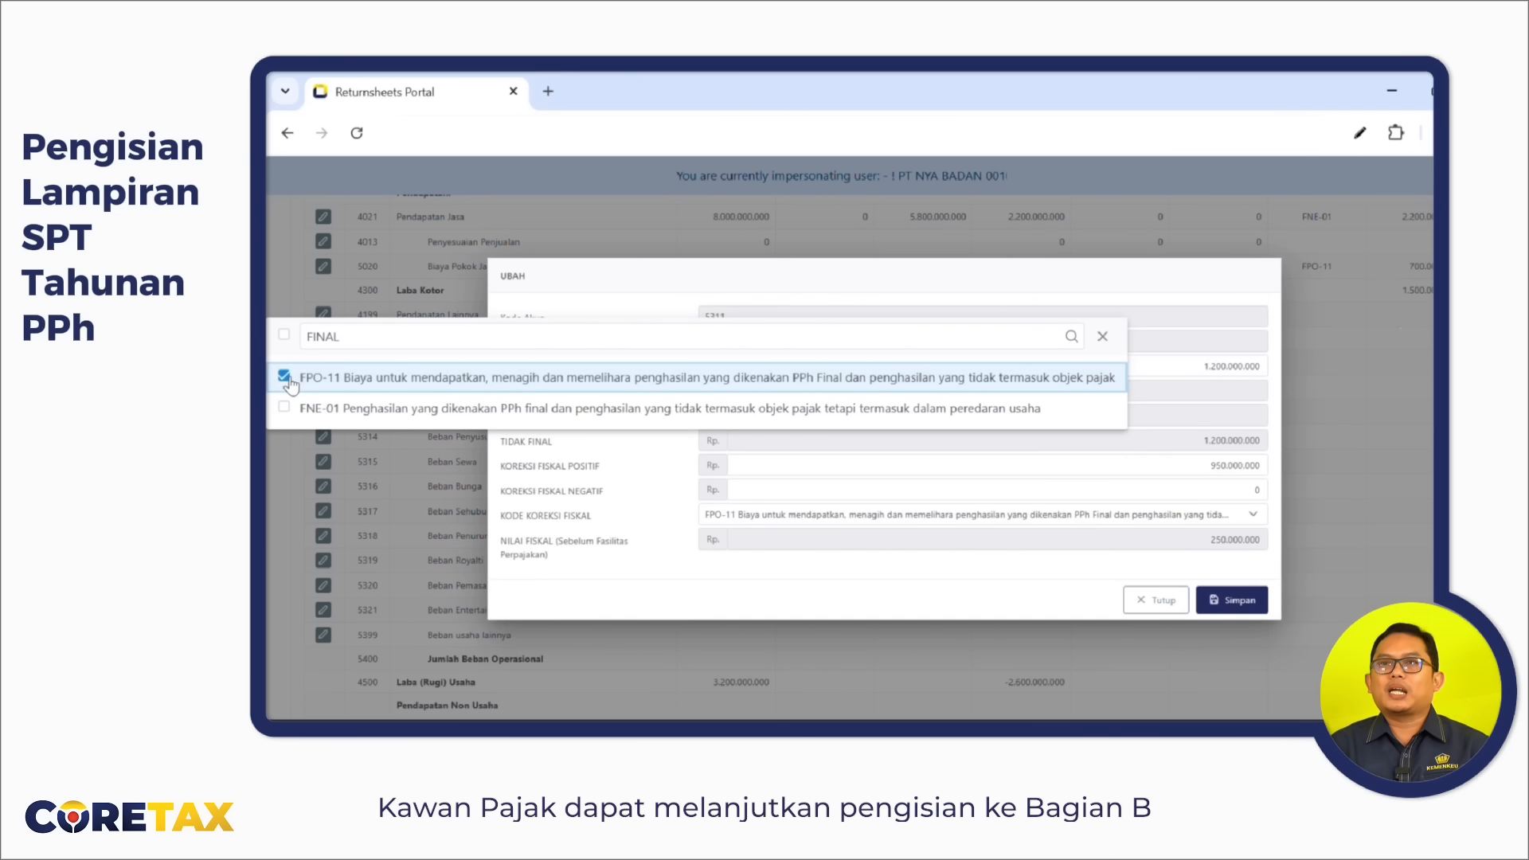
click(1254, 600)
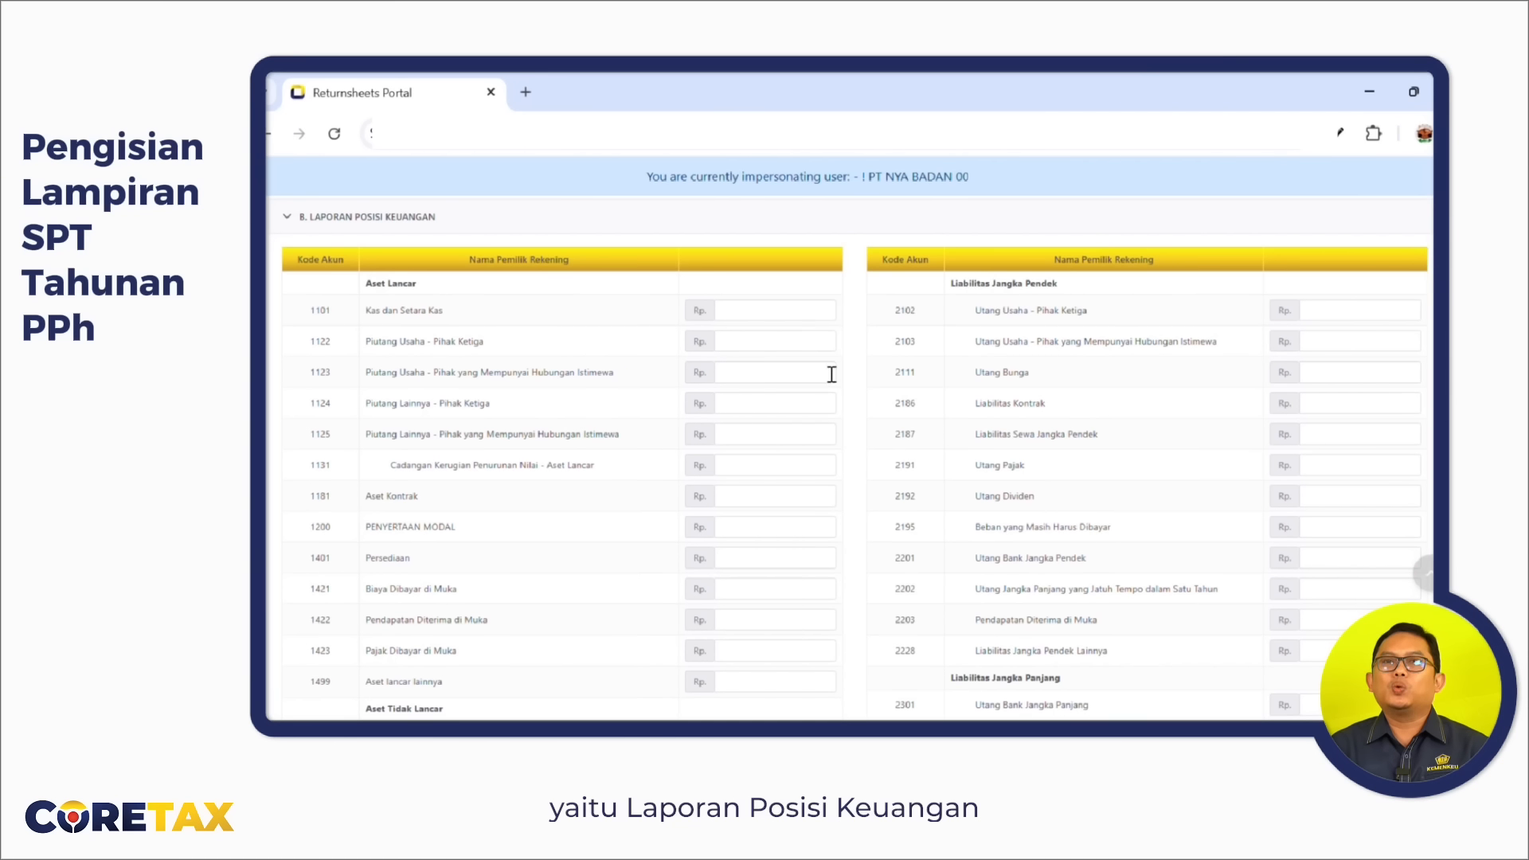
Enter cash 1.002.020.695, receivables 2.530.000, inventory 488.226.833 and prepaid expenses 90.000.000.
scroll(789, 324, up, 1)
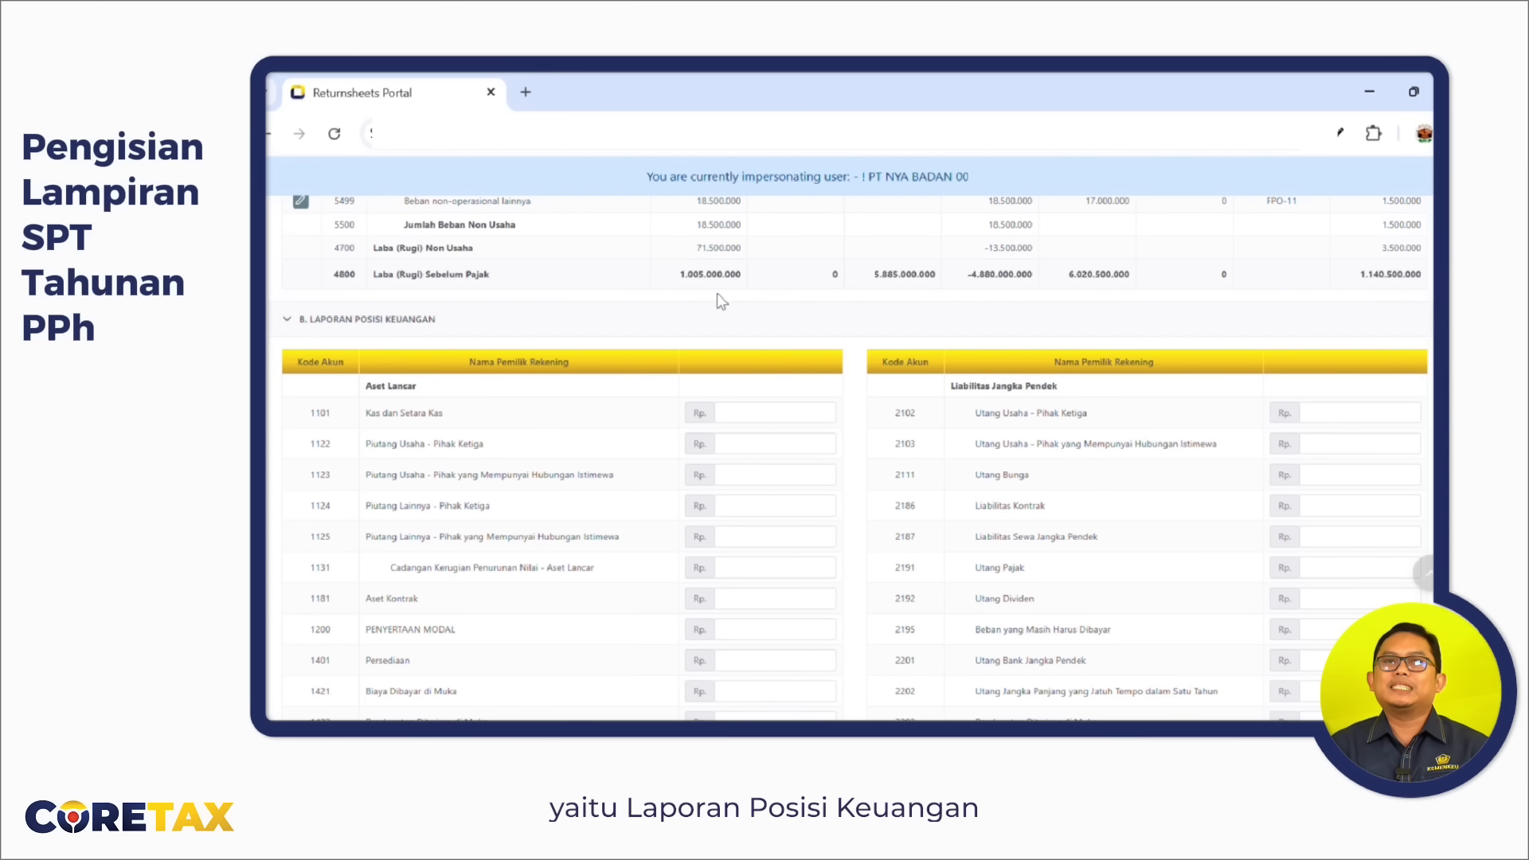
scroll(841, 340, down, 1)
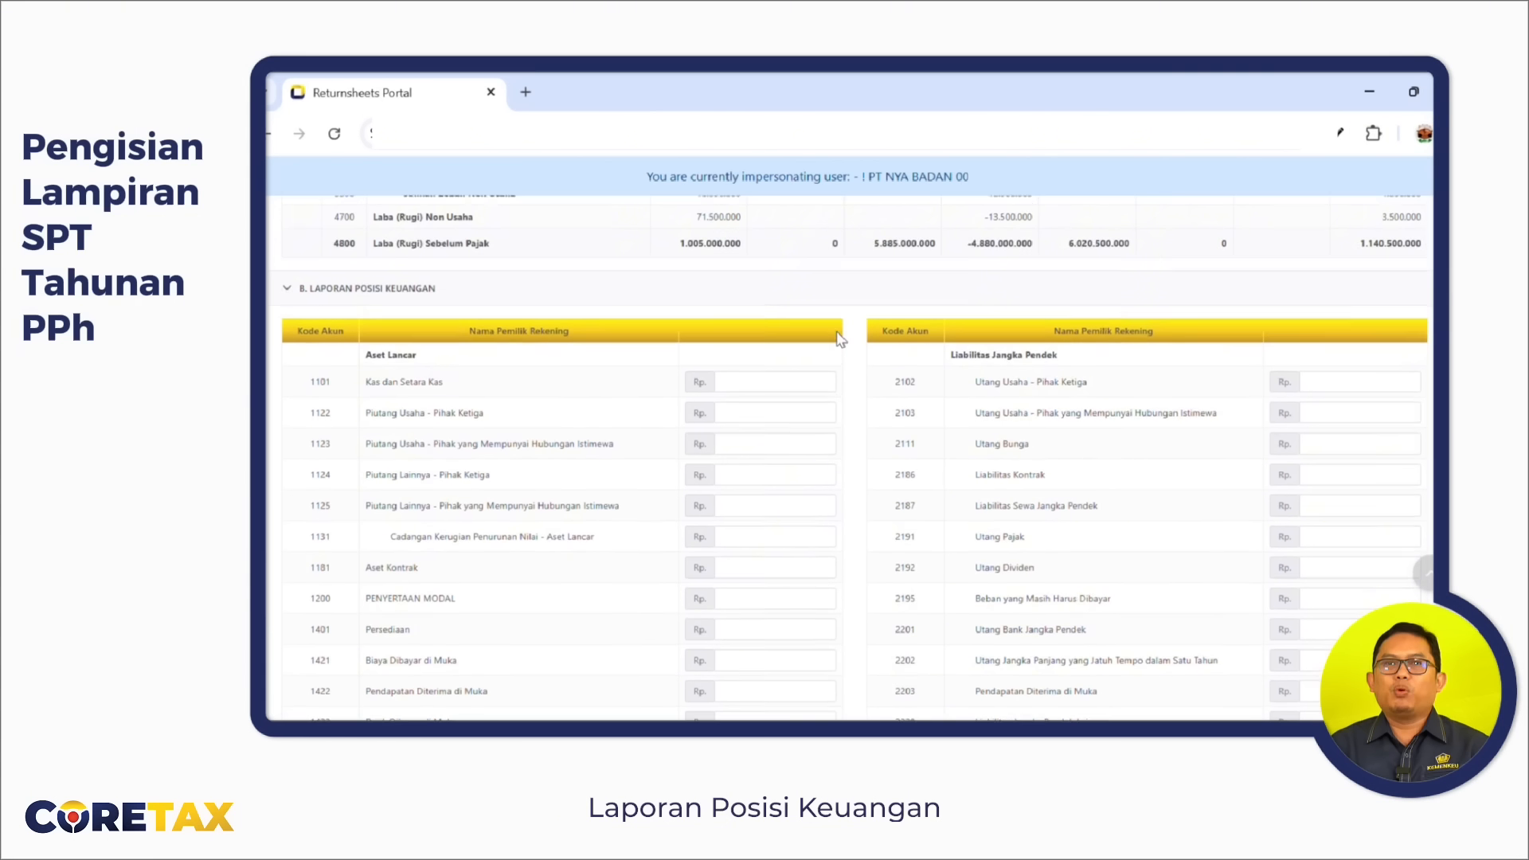
scroll(840, 340, down, 2)
click(816, 269)
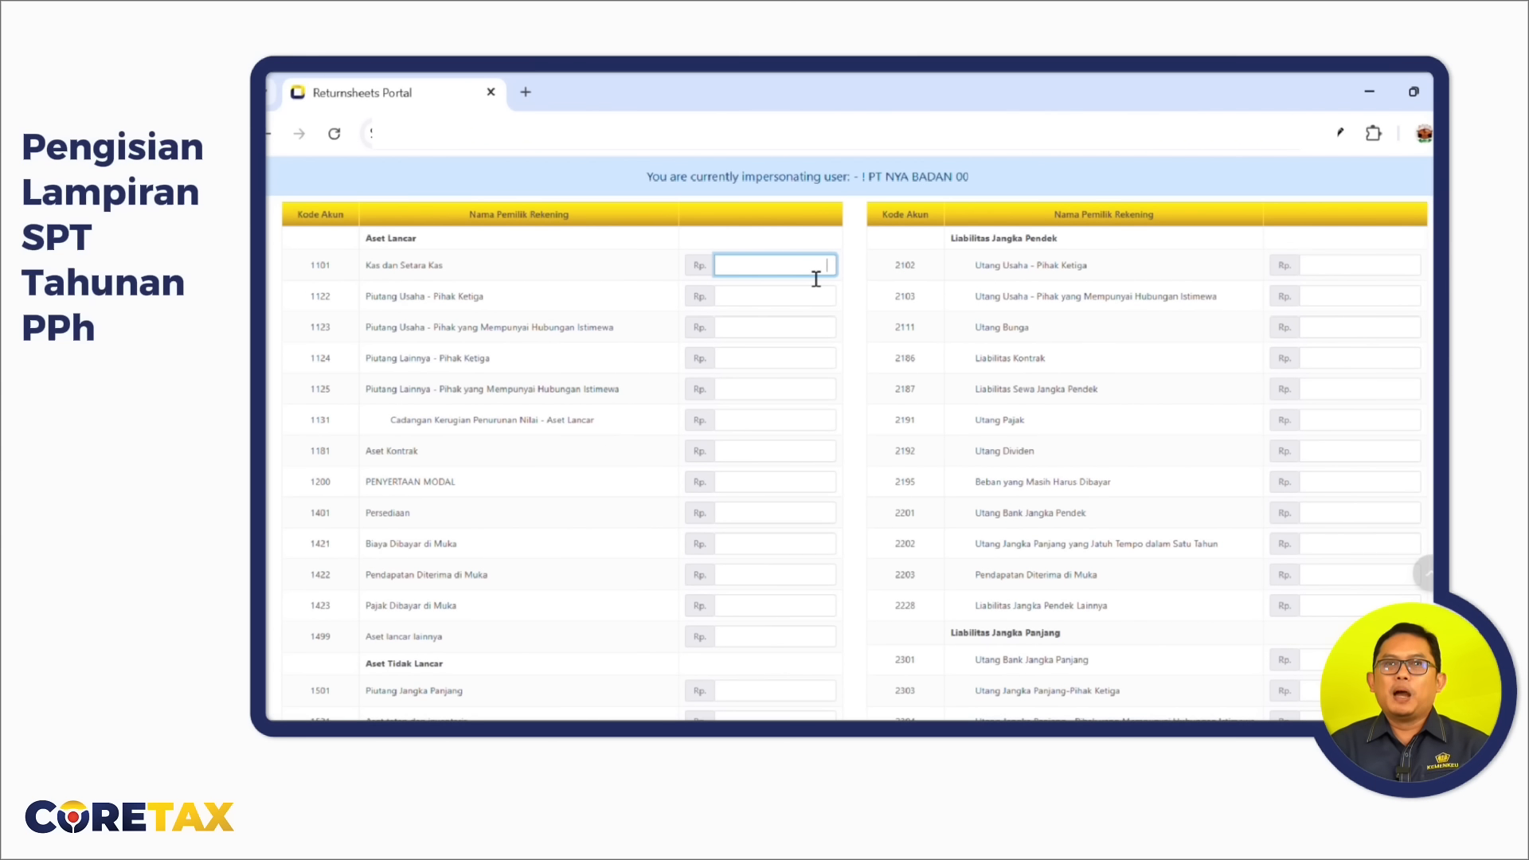
text(1002020695)
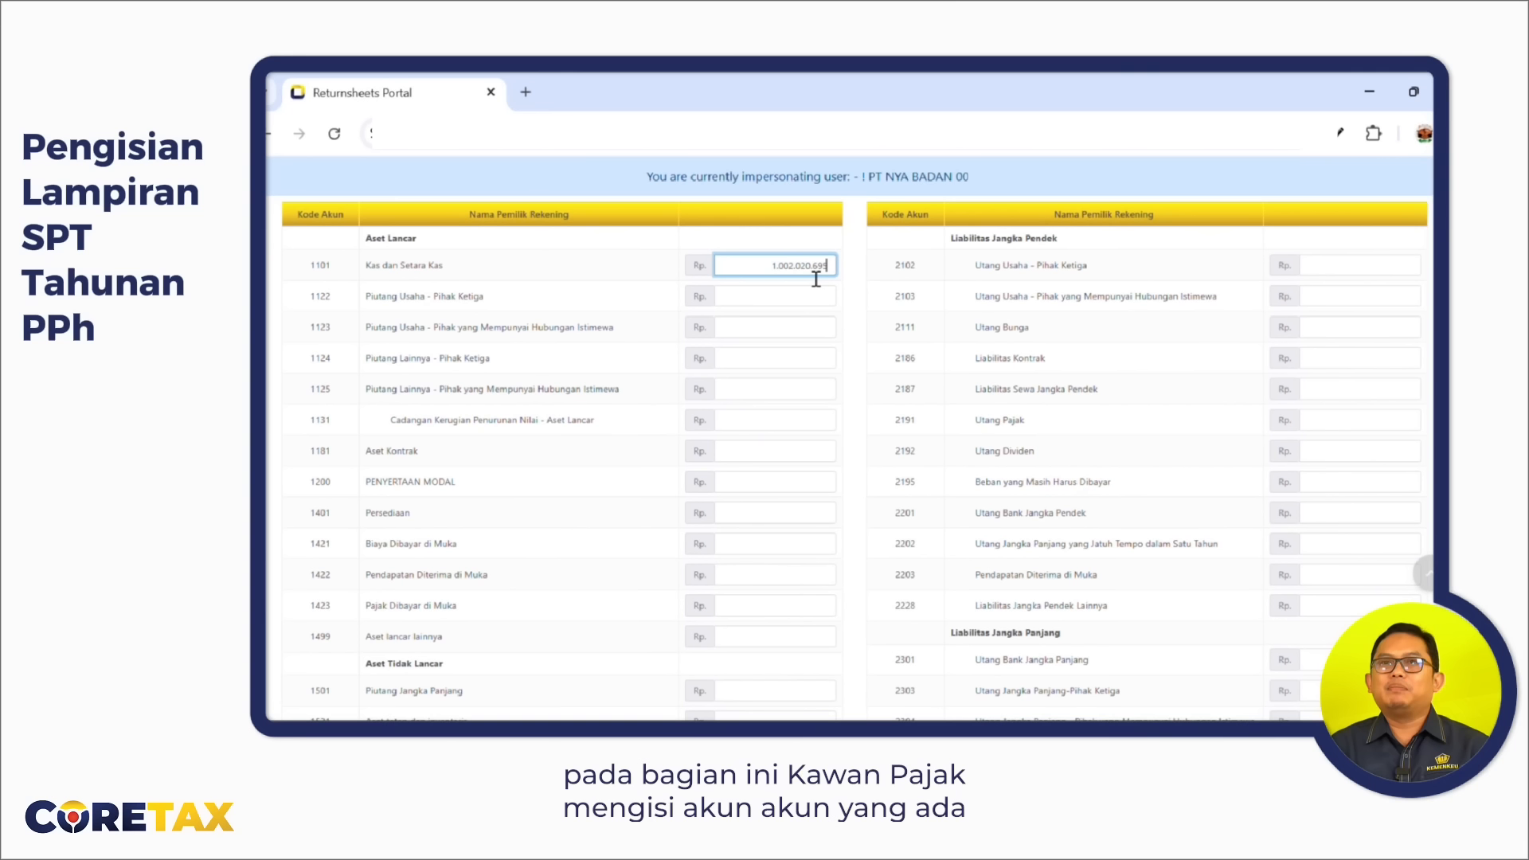
key(Tab)
text(2530000)
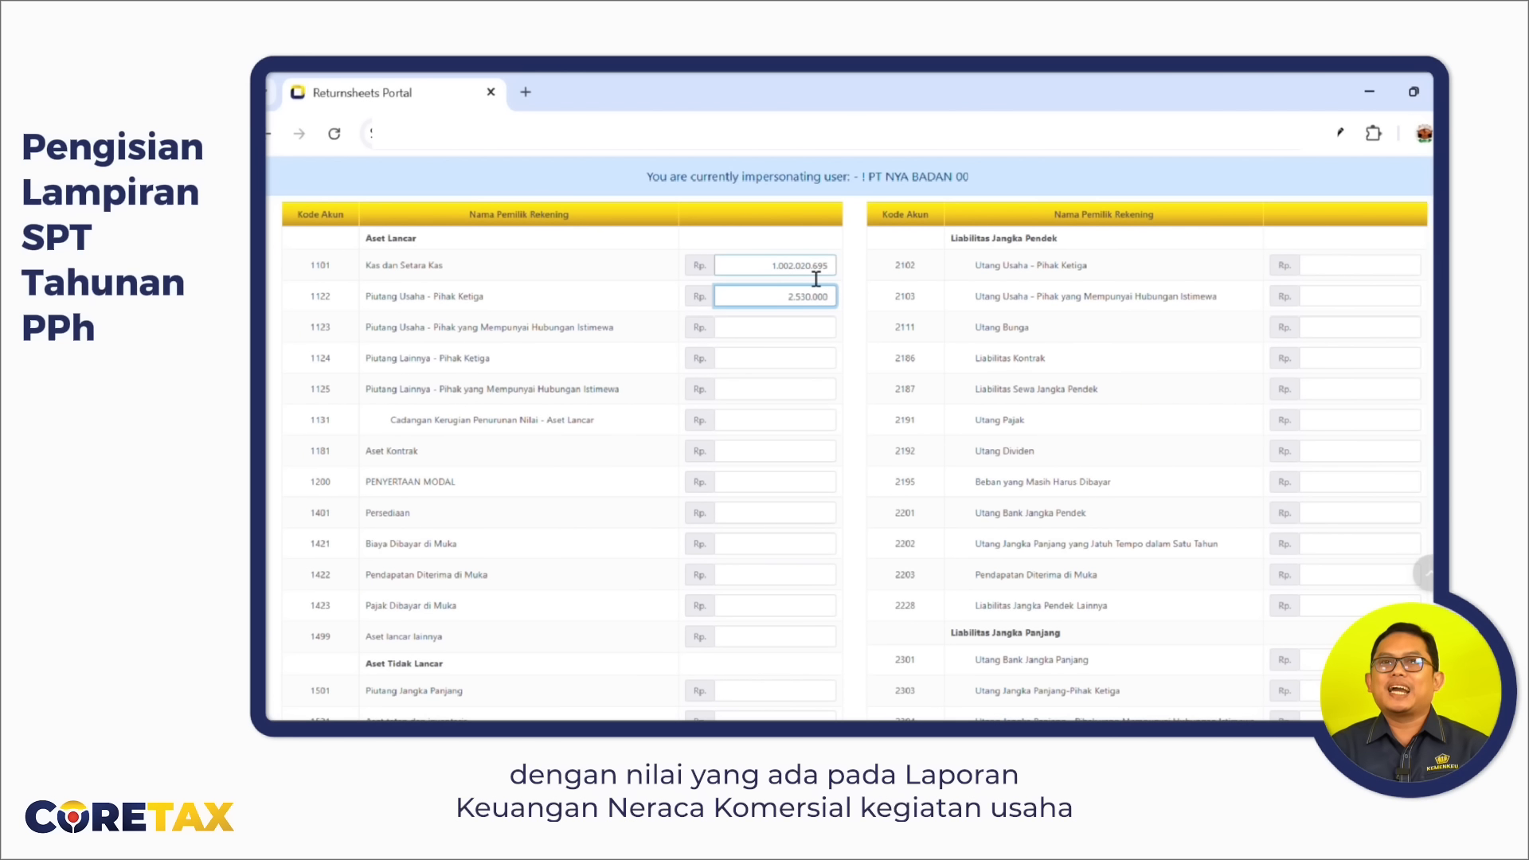
key(Tab)
key(Tab)
key(Tab)
key(Tab)
key(Tab)
key(Tab)
key(Tab)
text(488226833)
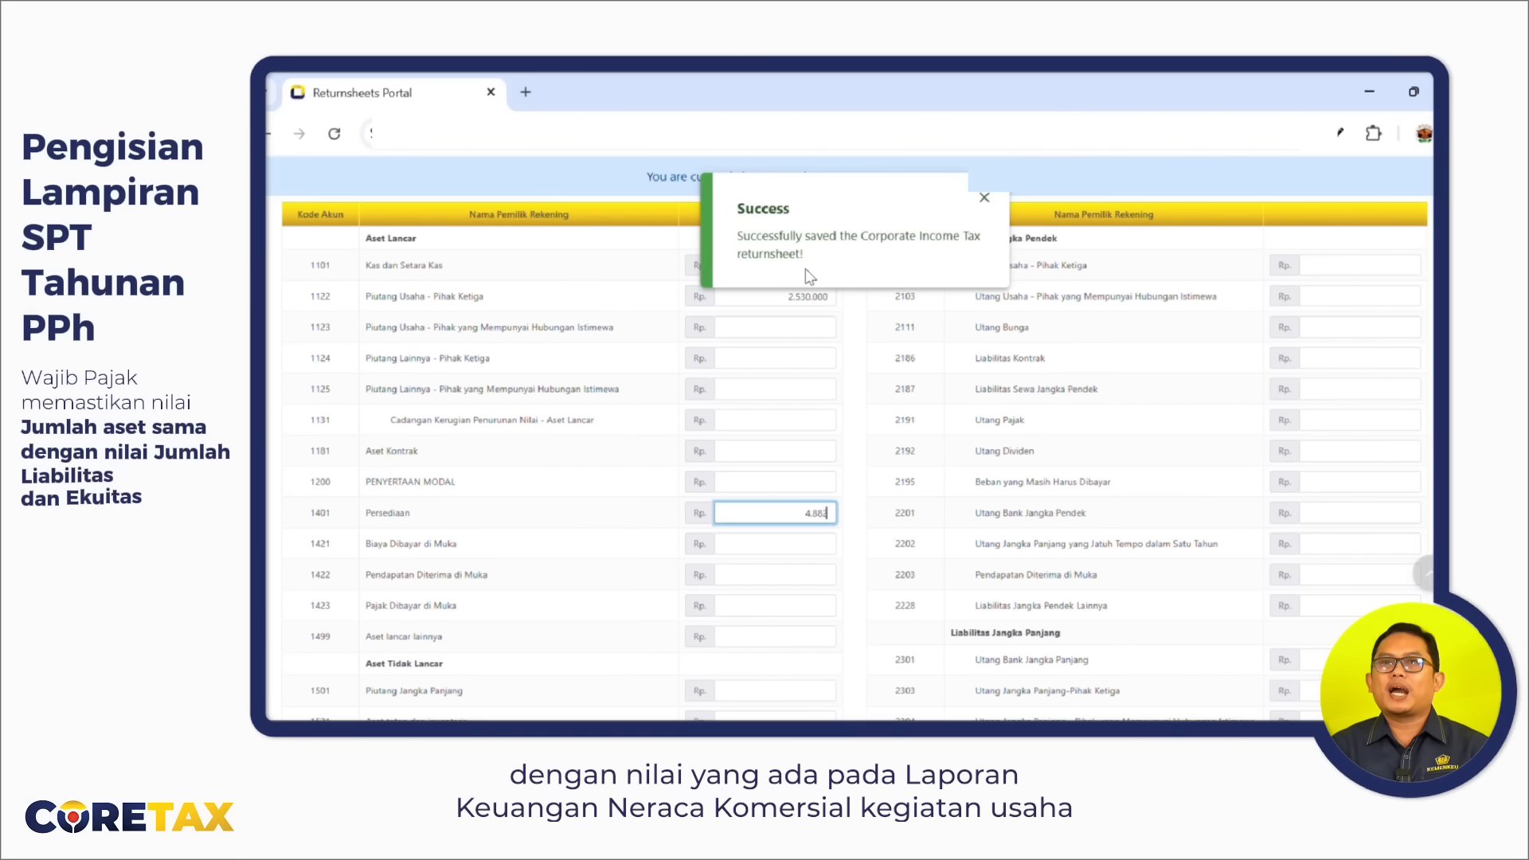
key(Tab)
text(90000000)
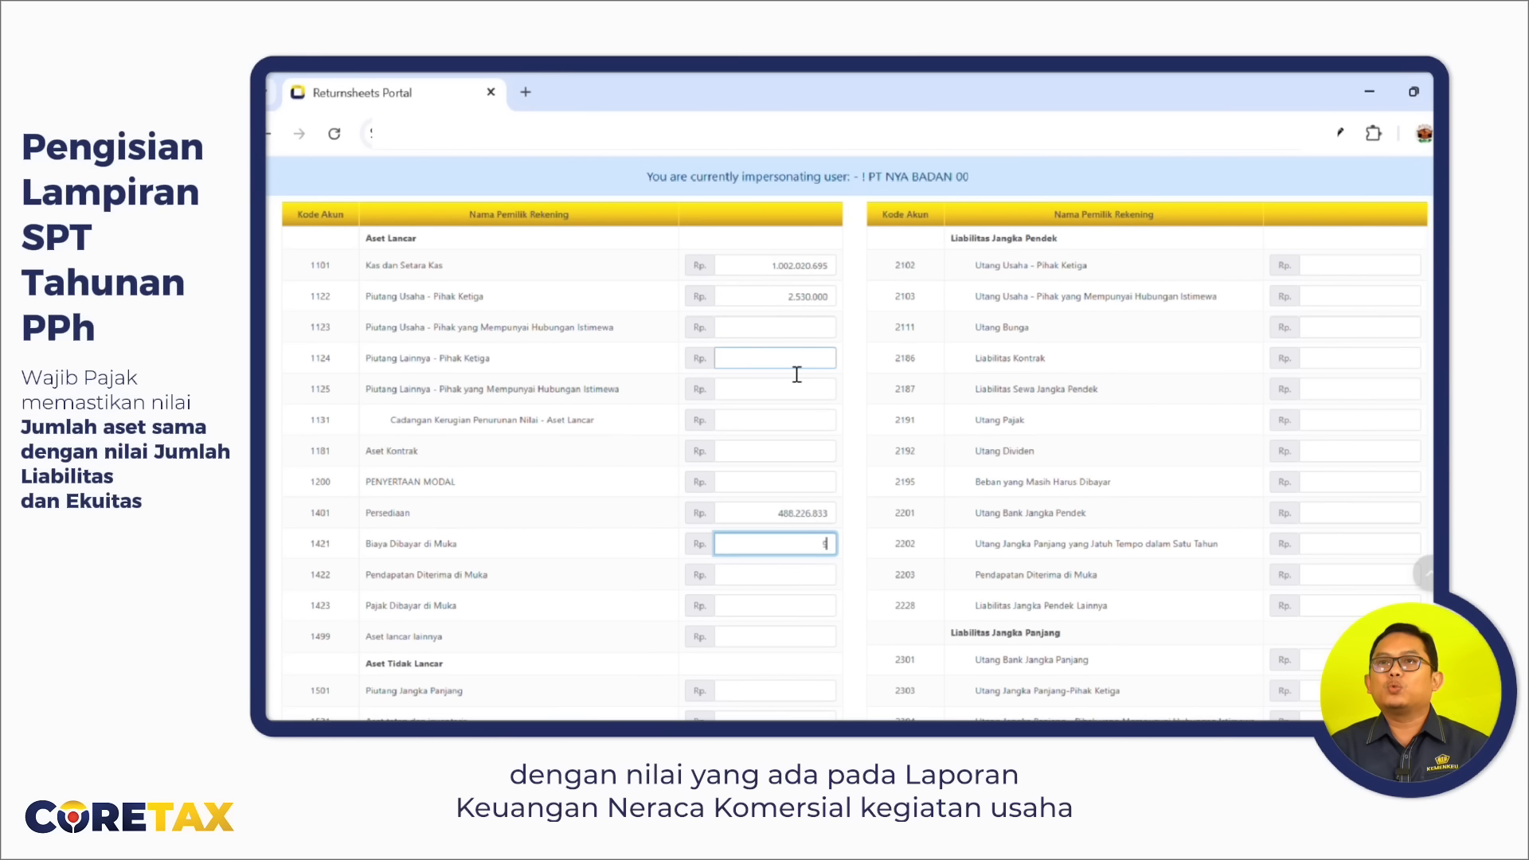
Enter other current assets 50.000.000, fixed assets 1.800.000.000 and accumulated depreciation 300.000.000.
scroll(804, 478, down, 2)
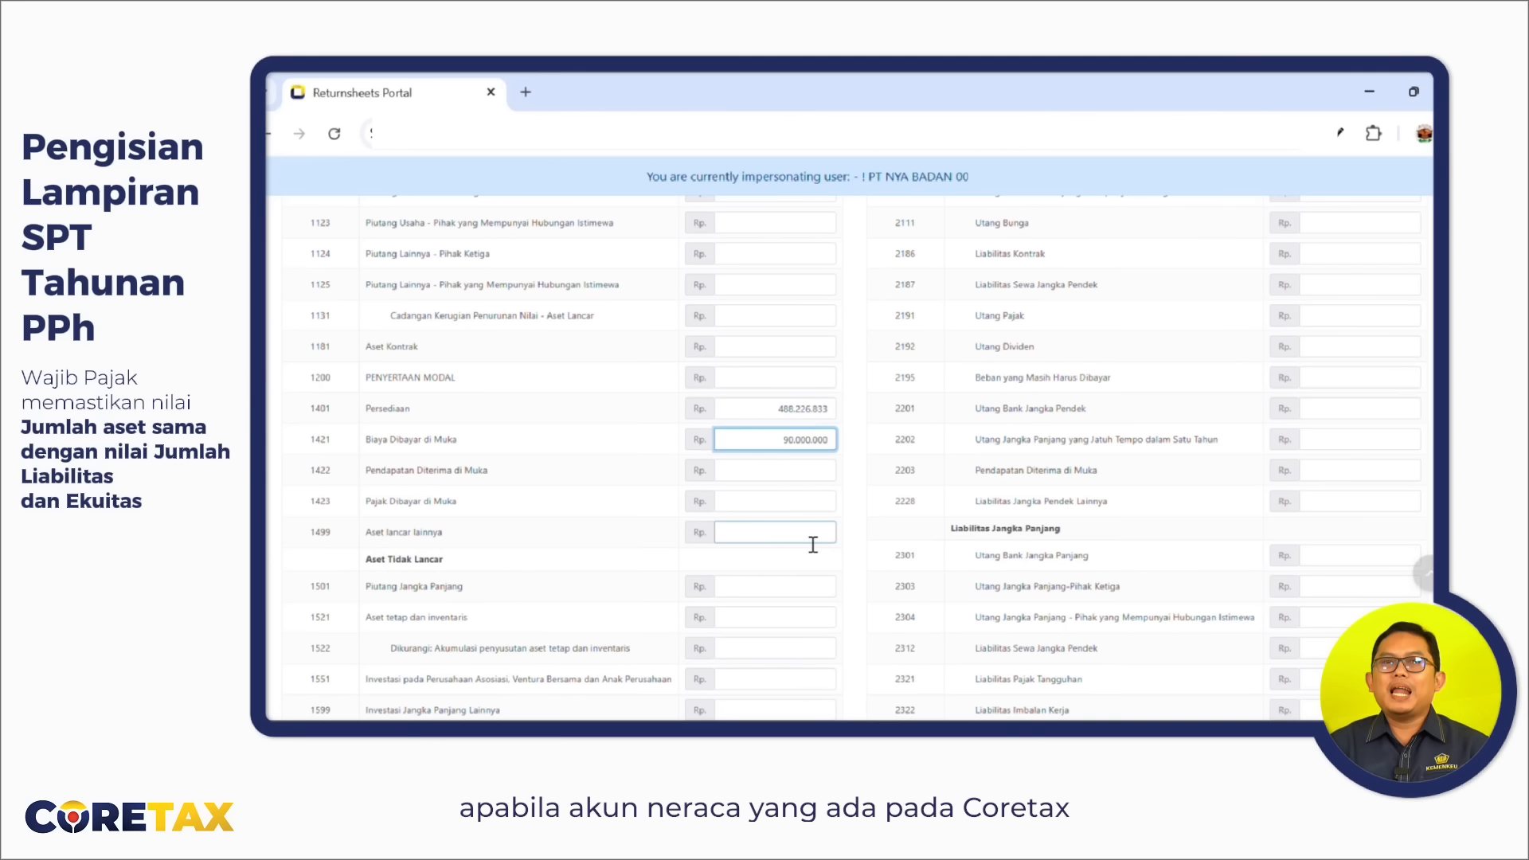
click(814, 545)
text(50000000)
scroll(809, 544, down, 1)
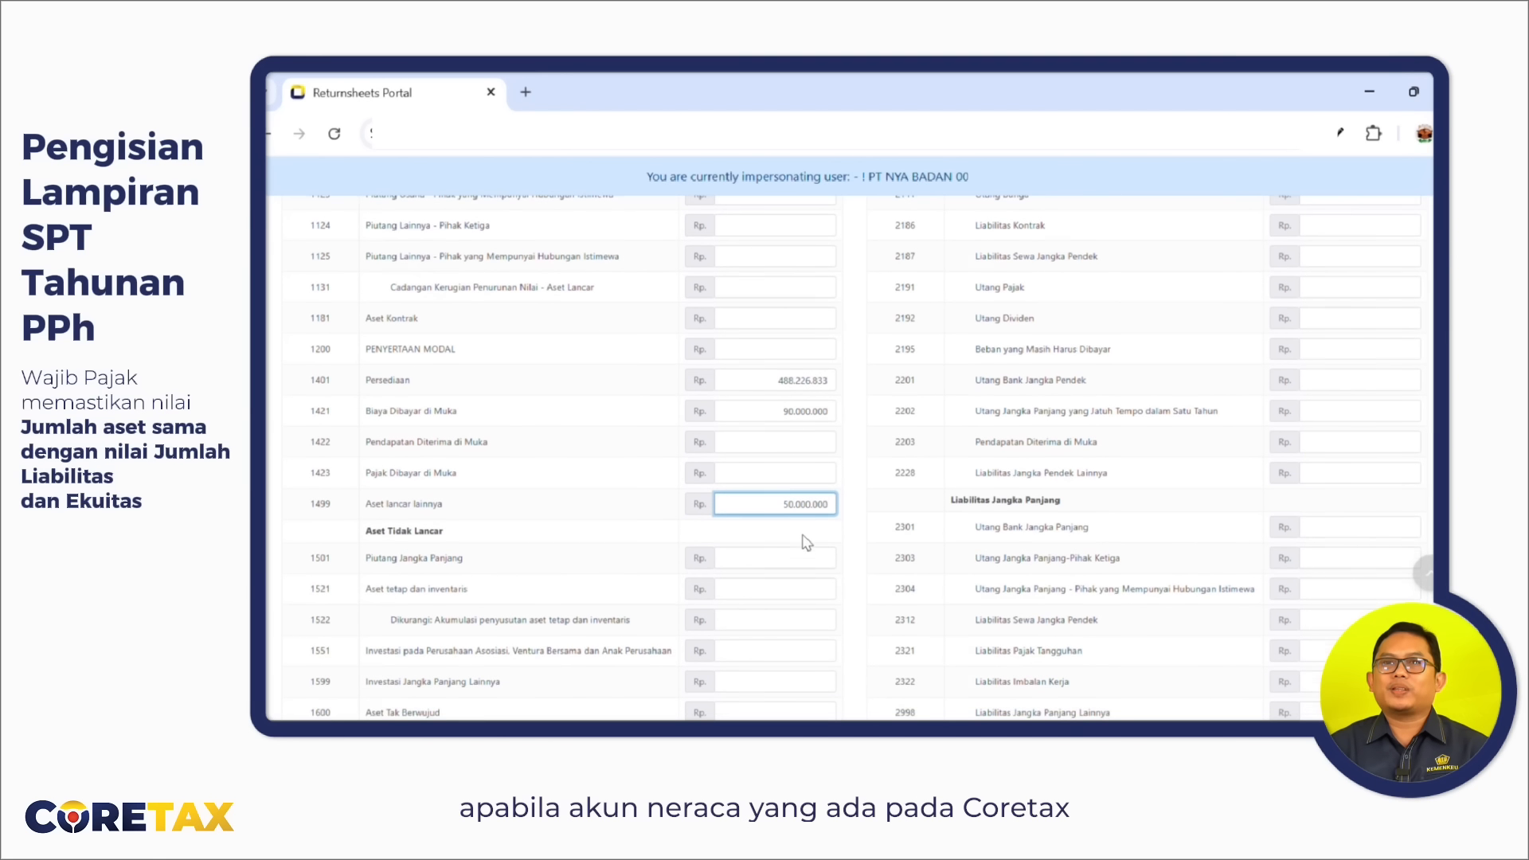
scroll(807, 543, down, 3)
click(823, 440)
text(1800000000)
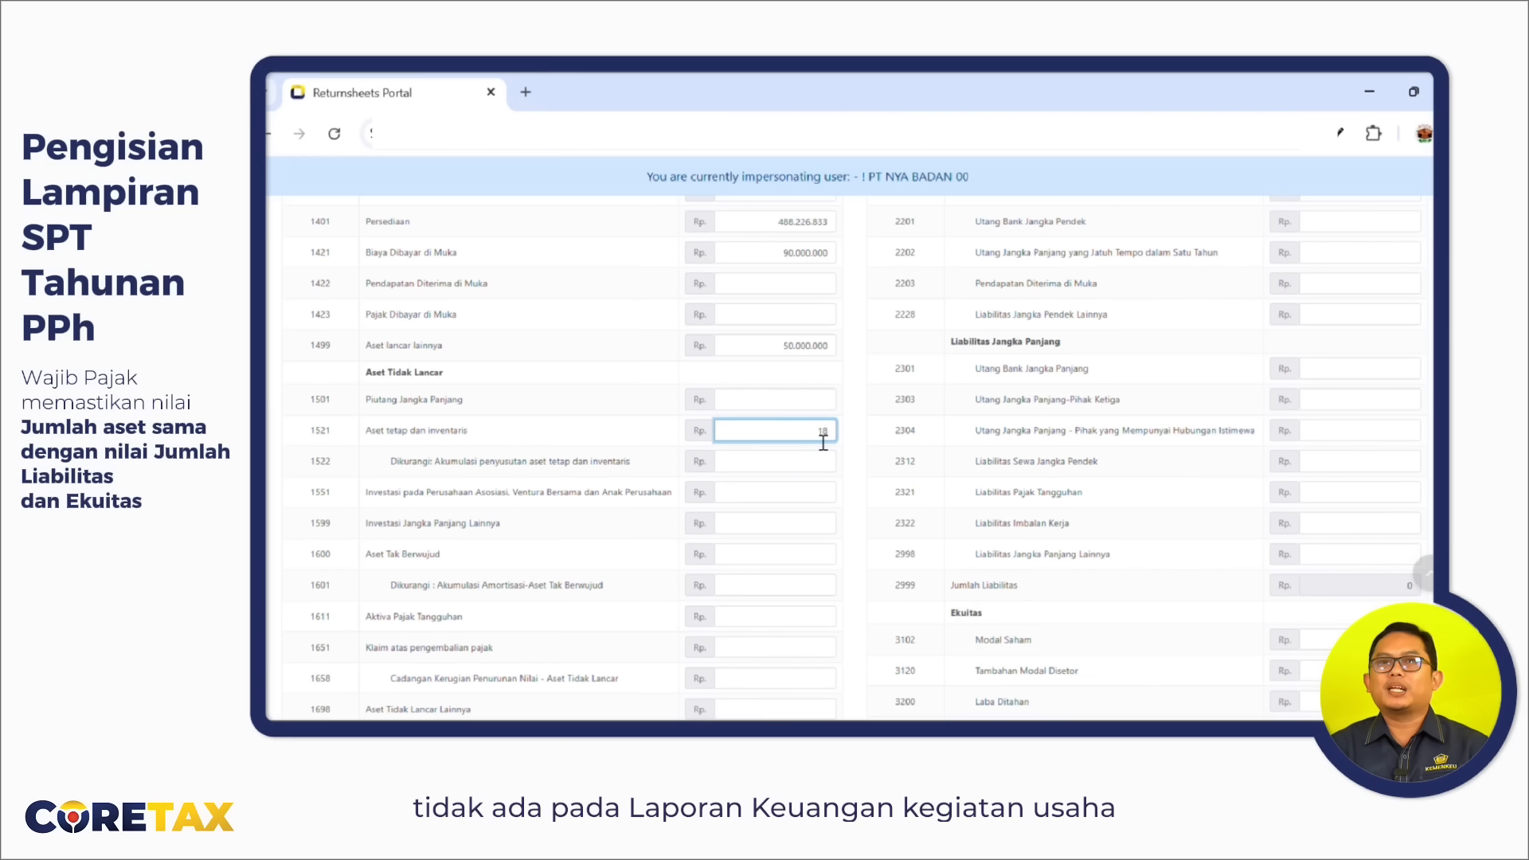
click(824, 460)
text(300000000)
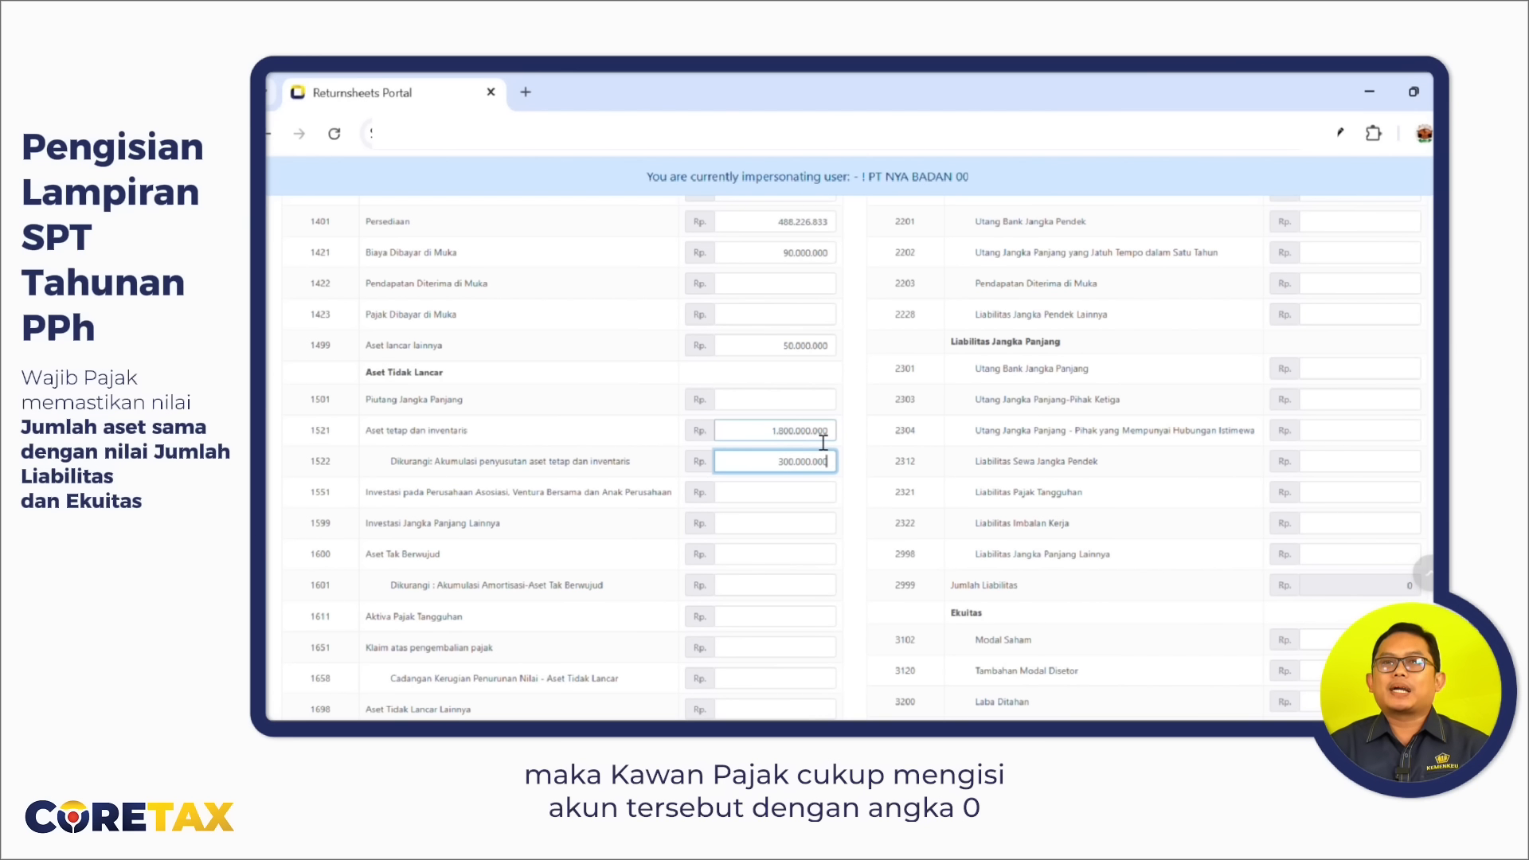
key(Tab)
scroll(824, 476, down, 3)
scroll(824, 477, up, 10)
click(1407, 364)
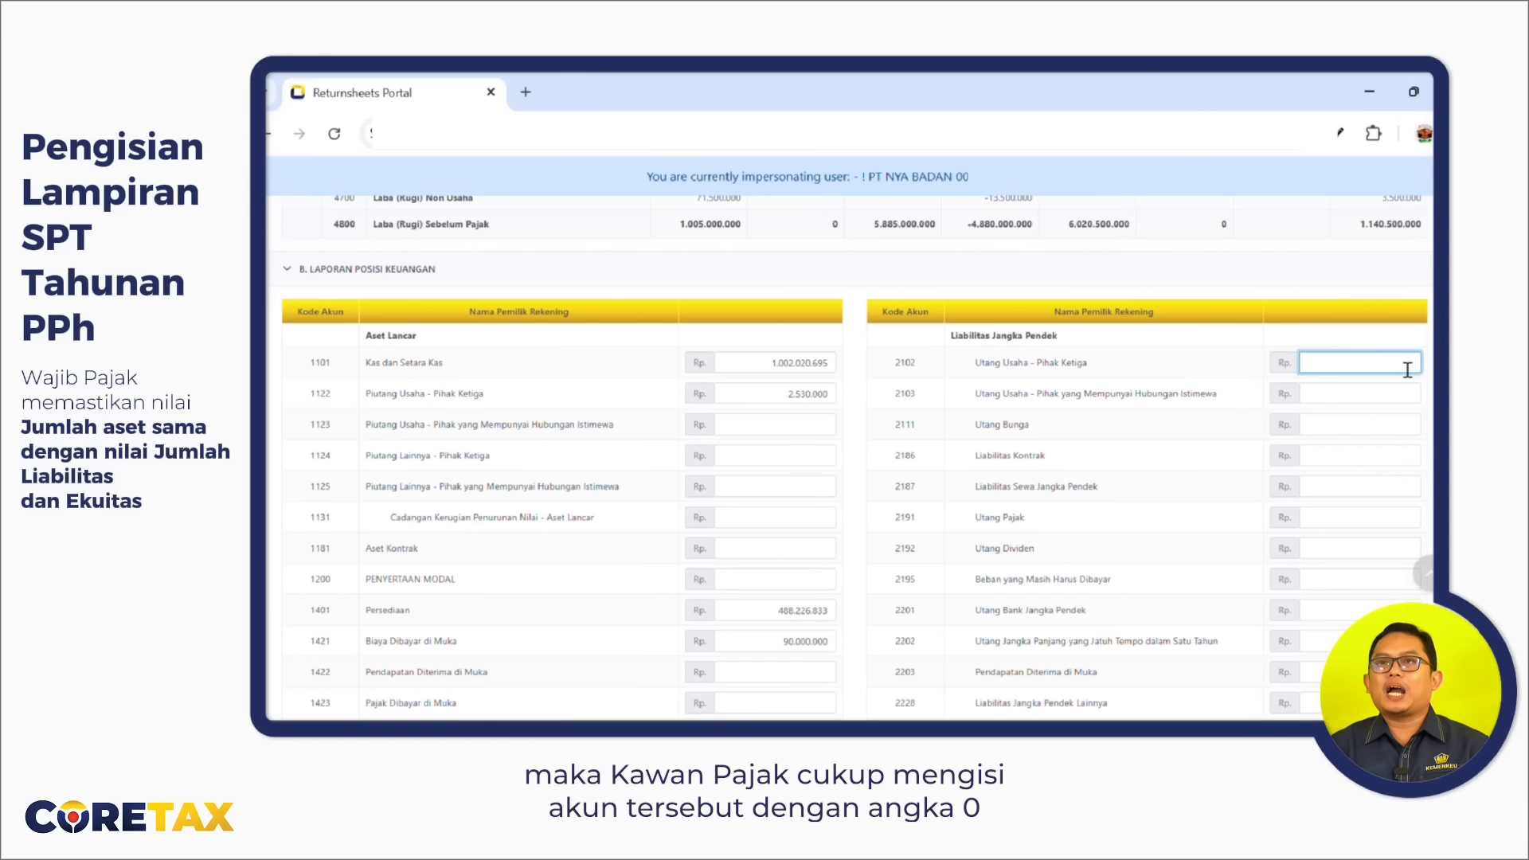
Enter liabilities totalling 927.000.000: trade payables, taxes payable 2.000.000 and bank loans 650.000.000.
text(27500000000)
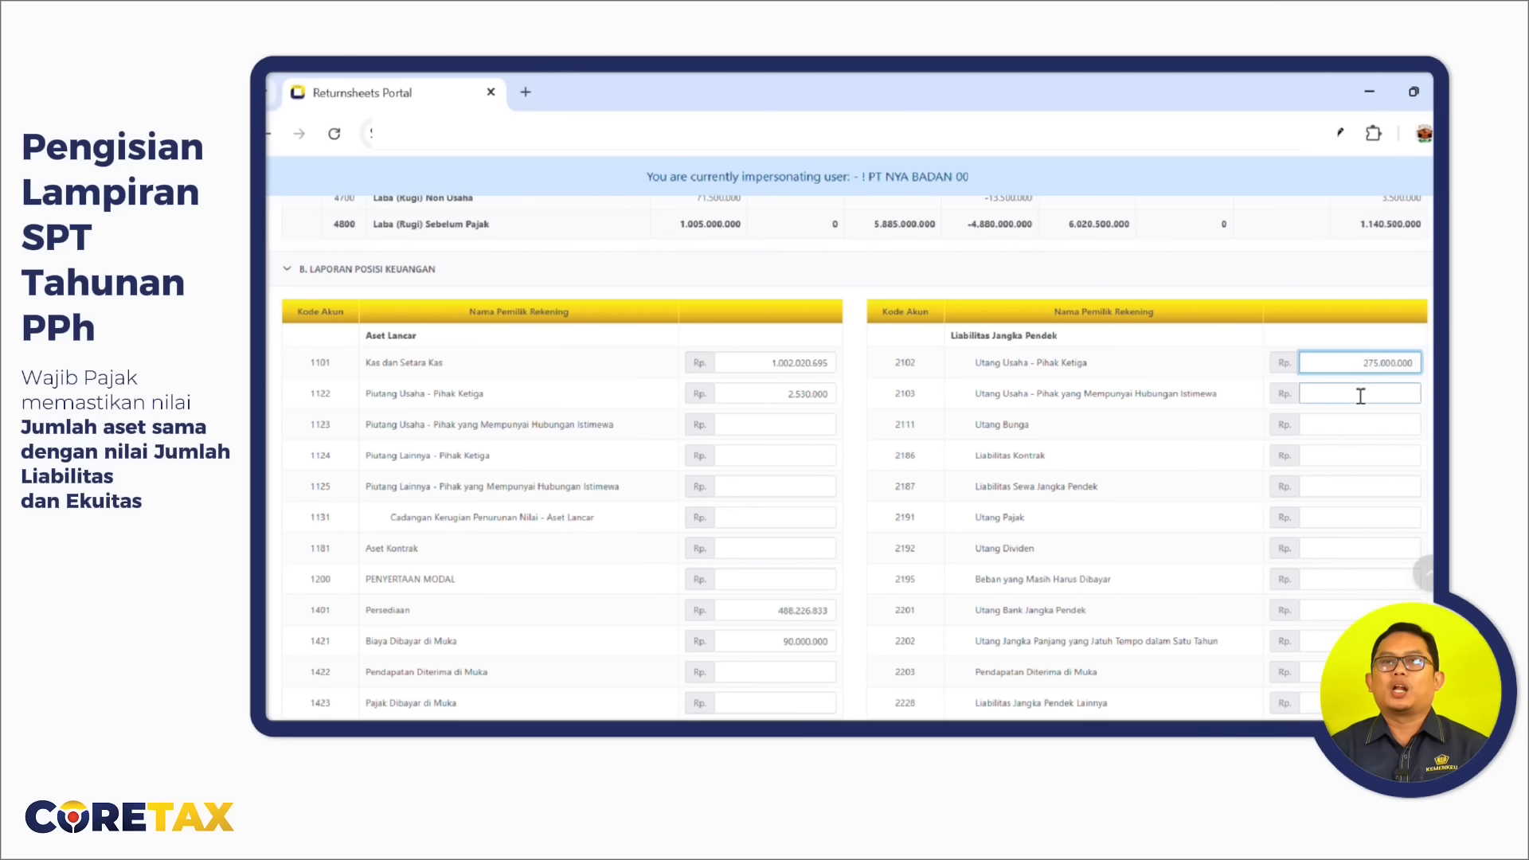
click(1388, 518)
text(2000000)
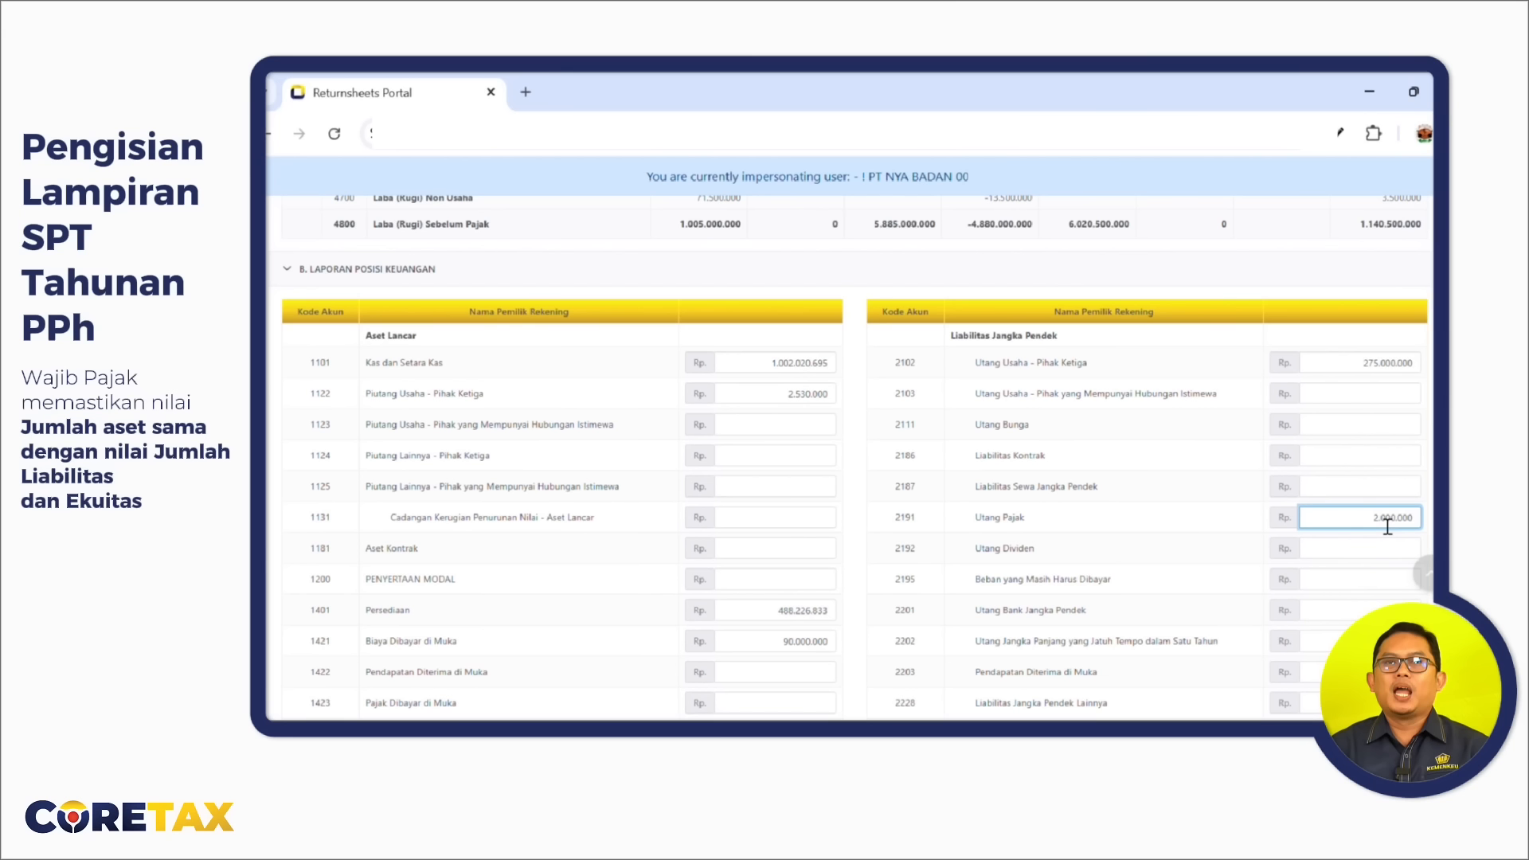
scroll(1384, 526, down, 2)
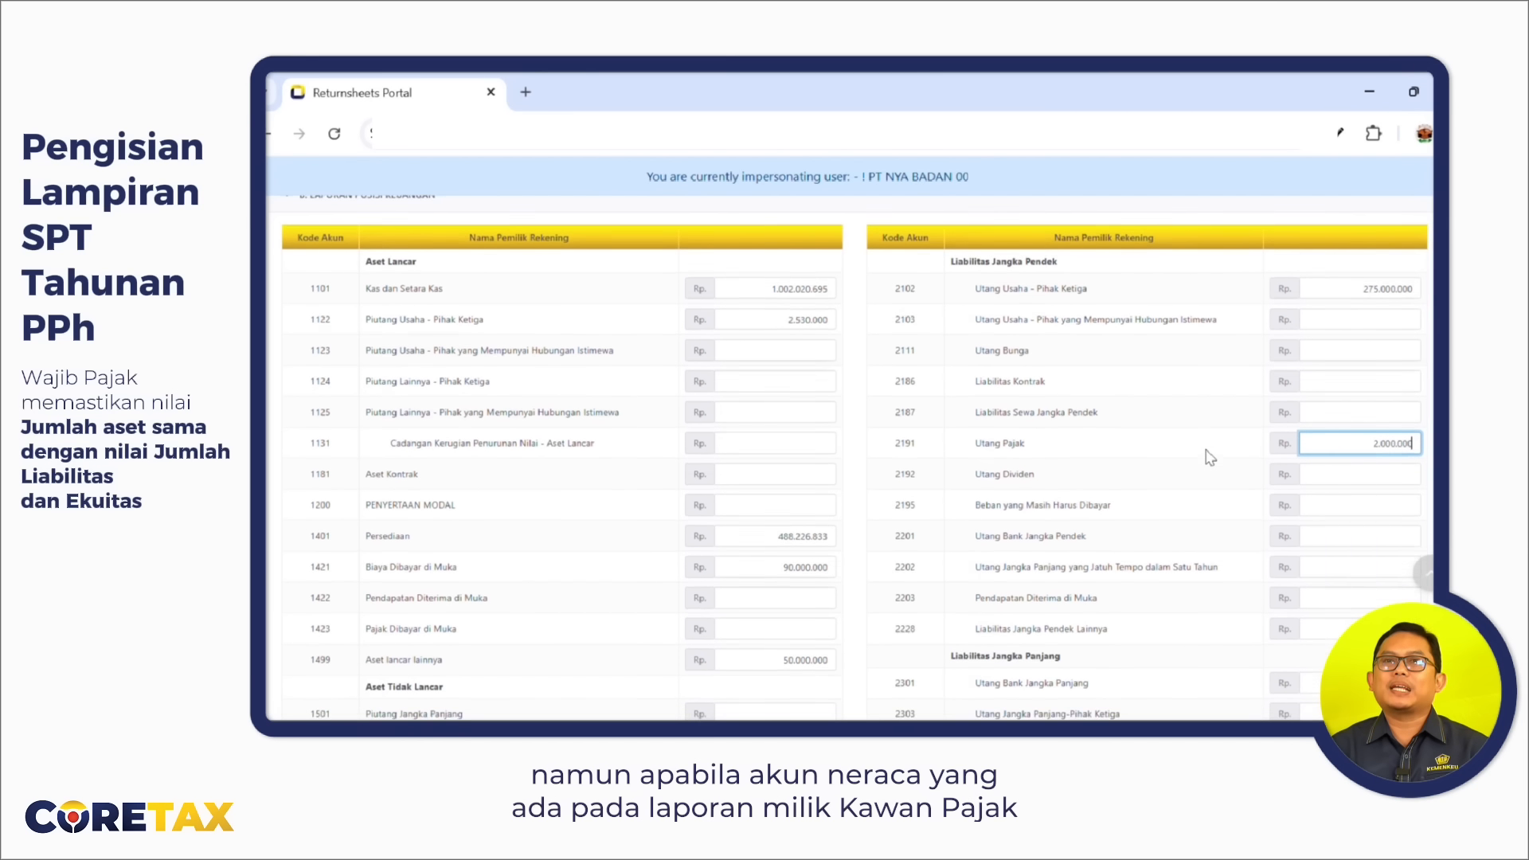
click(1380, 634)
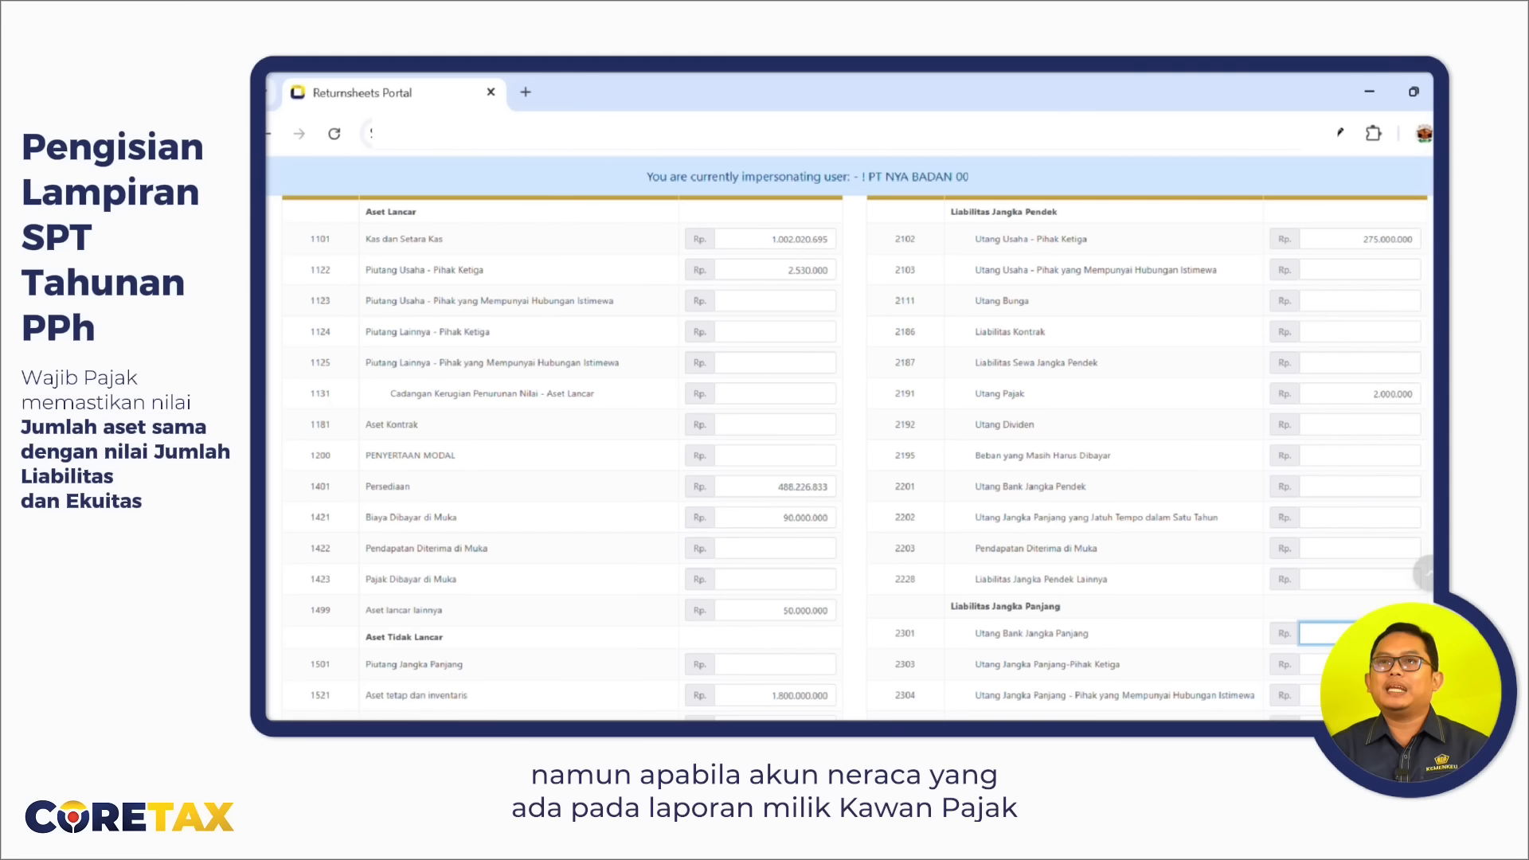
text(650000000)
scroll(1354, 478, down, 5)
Enter equity of 50.000.000, 150.777.528 retained earnings and 505.000.000 other equity, then save as draft.
click(1338, 610)
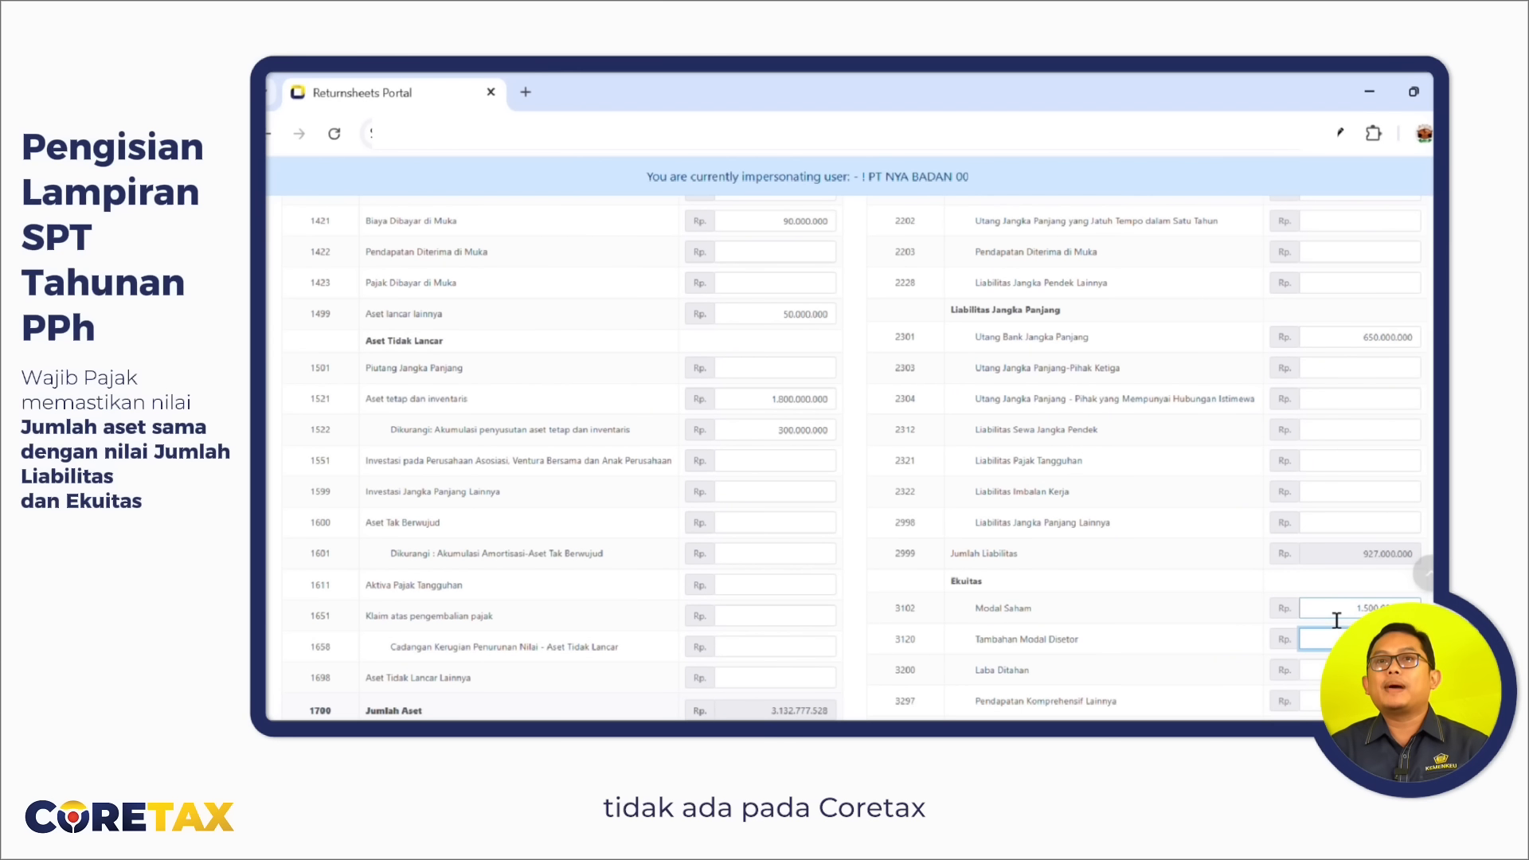
scroll(1337, 620, down, 1)
text(50000000)
key(Tab)
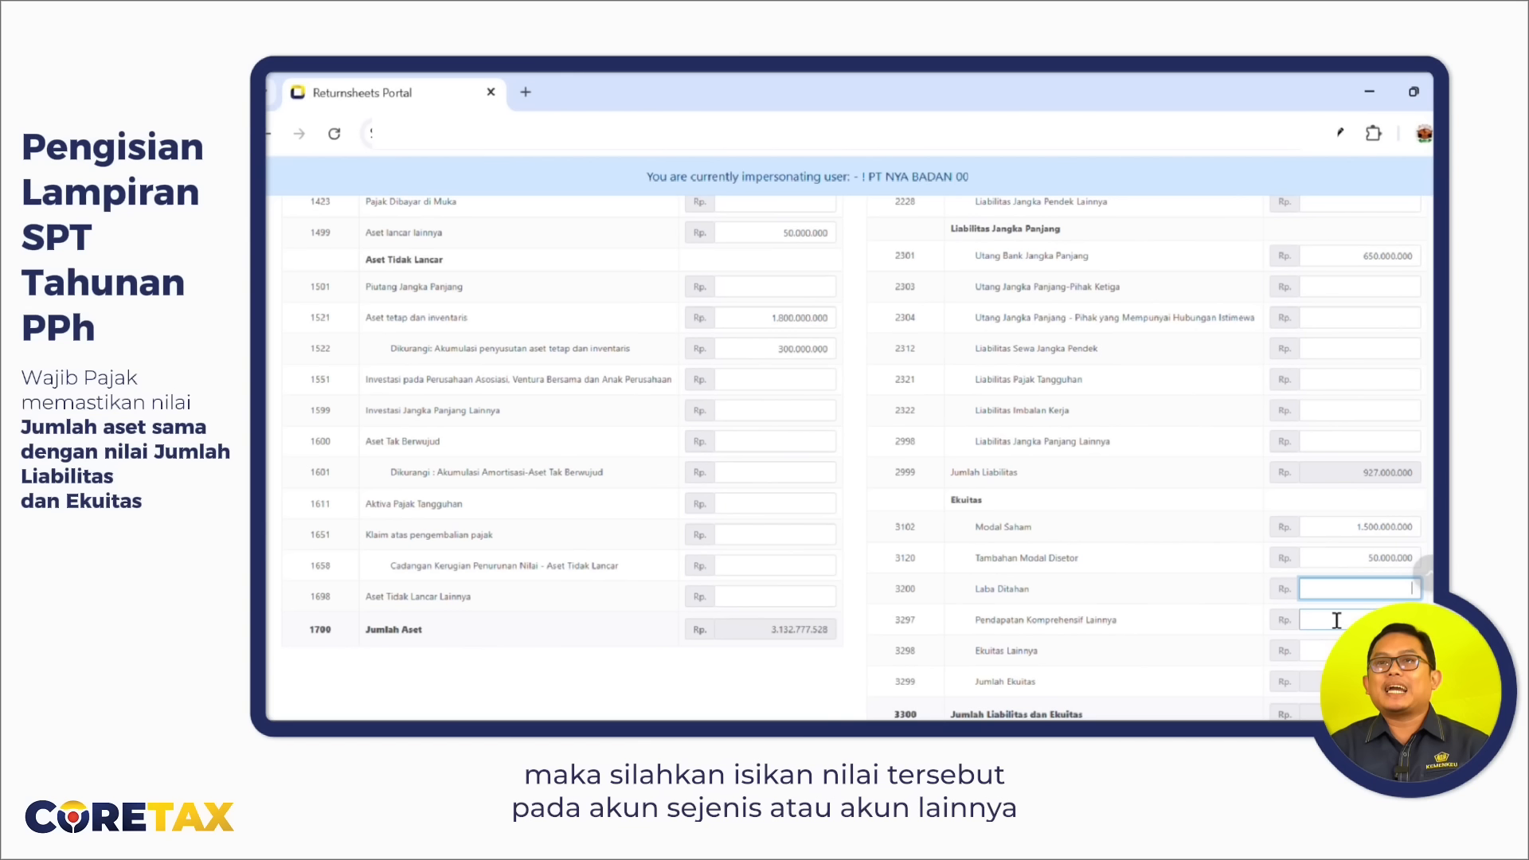
text(150.777.528)
scroll(1337, 620, down, 2)
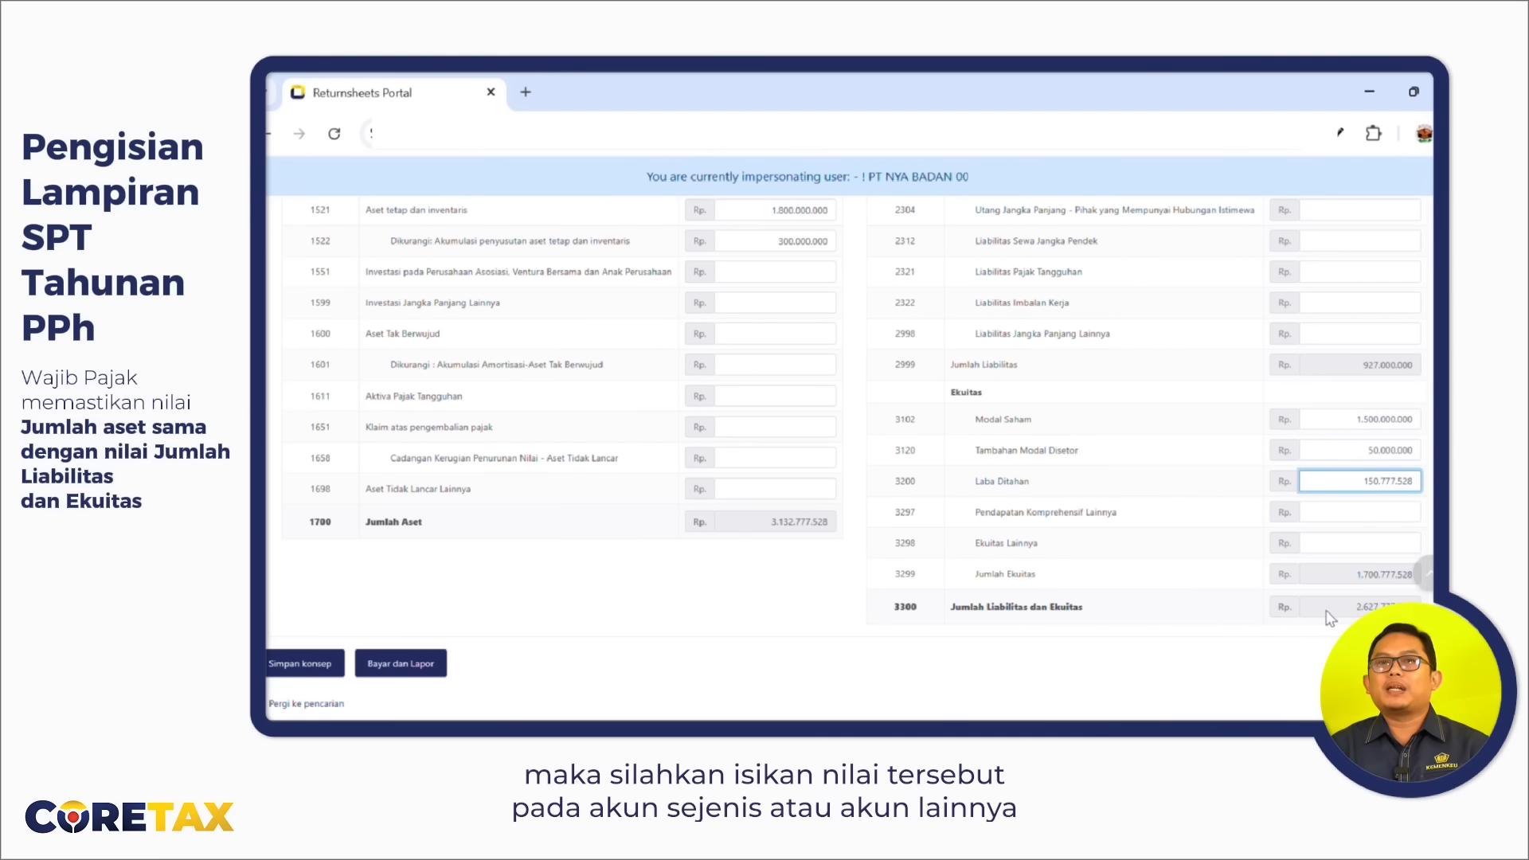
click(1385, 544)
text(505.000.000)
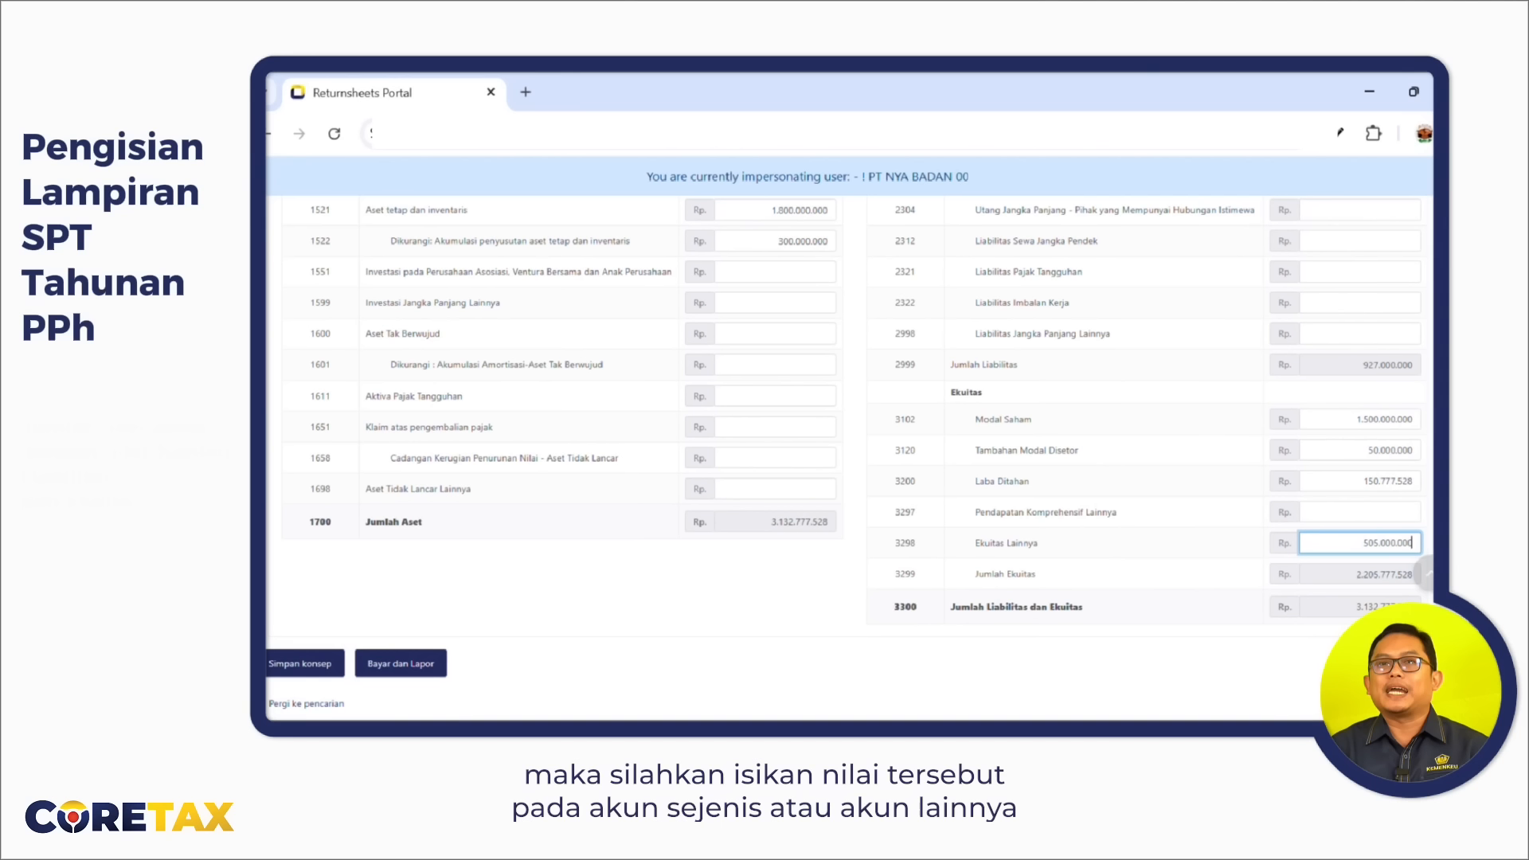
click(315, 661)
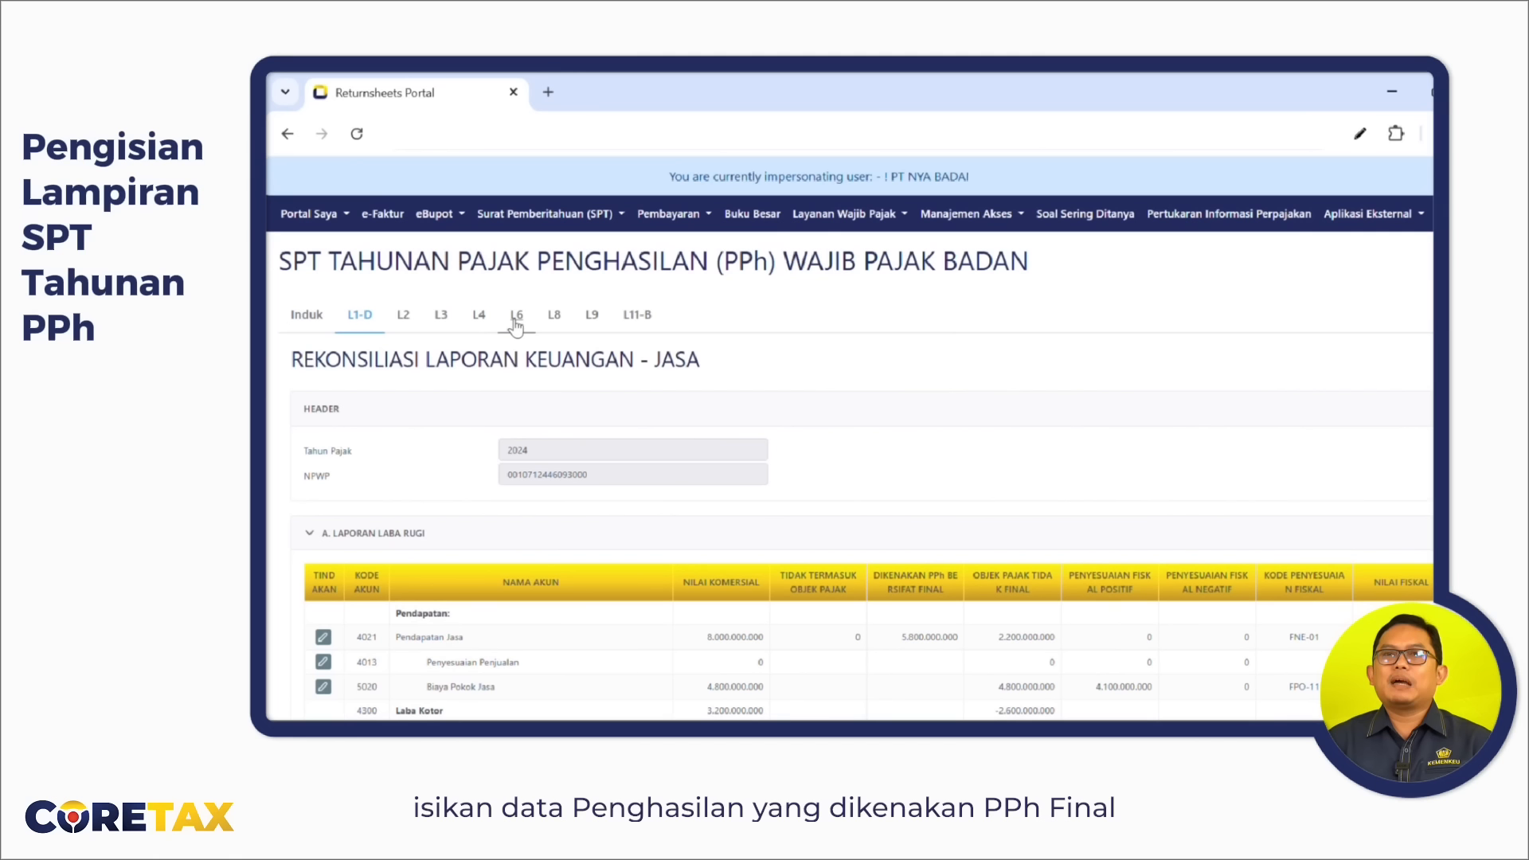
Review attachment L4's final-income entries, codes 28-409-23 (5.800.000.000) and 28-404-01.
click(483, 317)
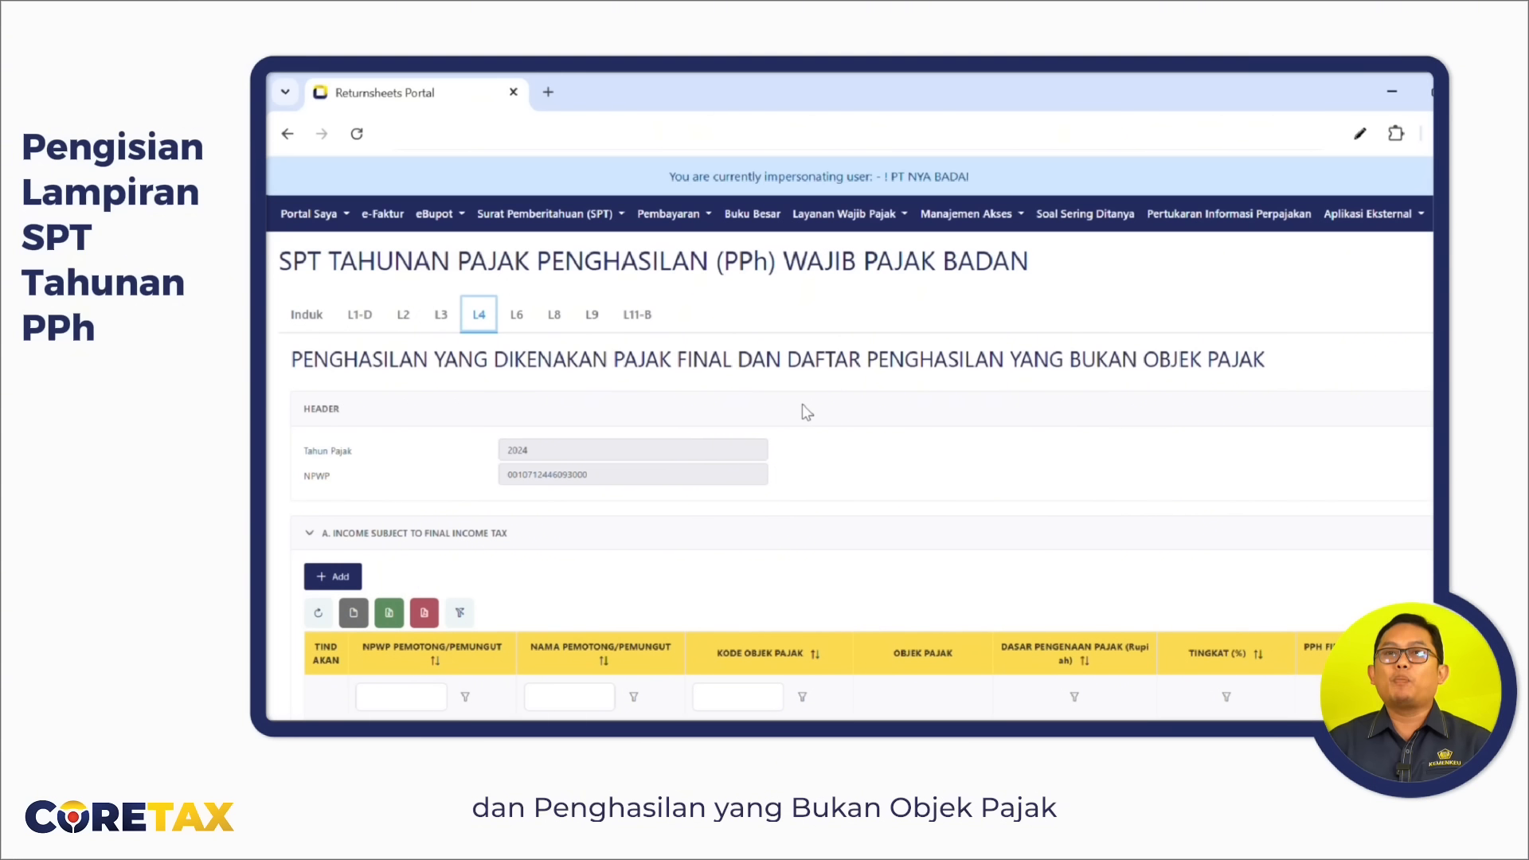
scroll(802, 404, down, 3)
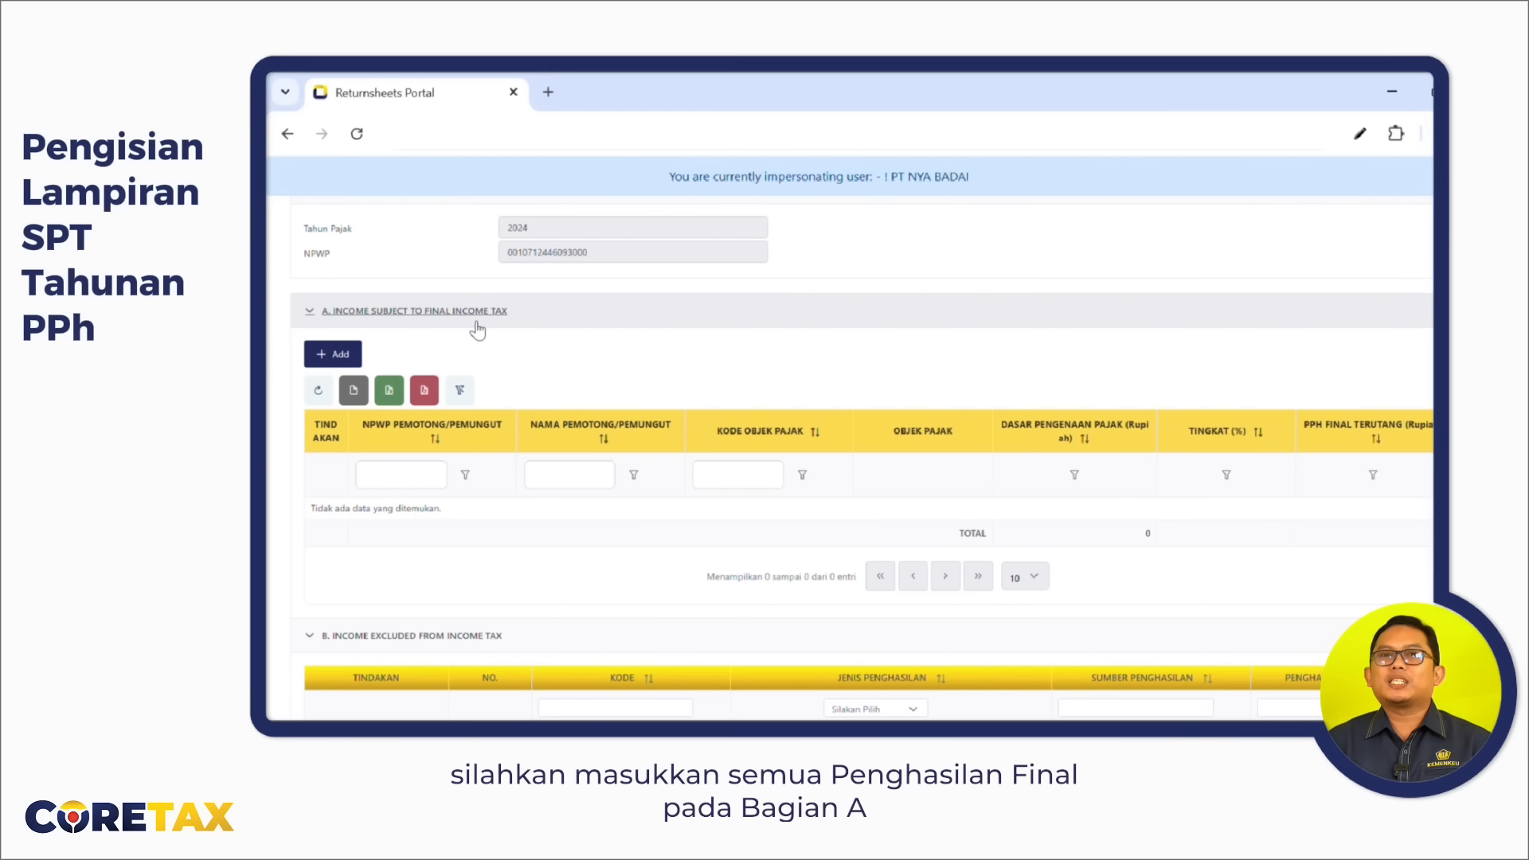
scroll(454, 506, down, 3)
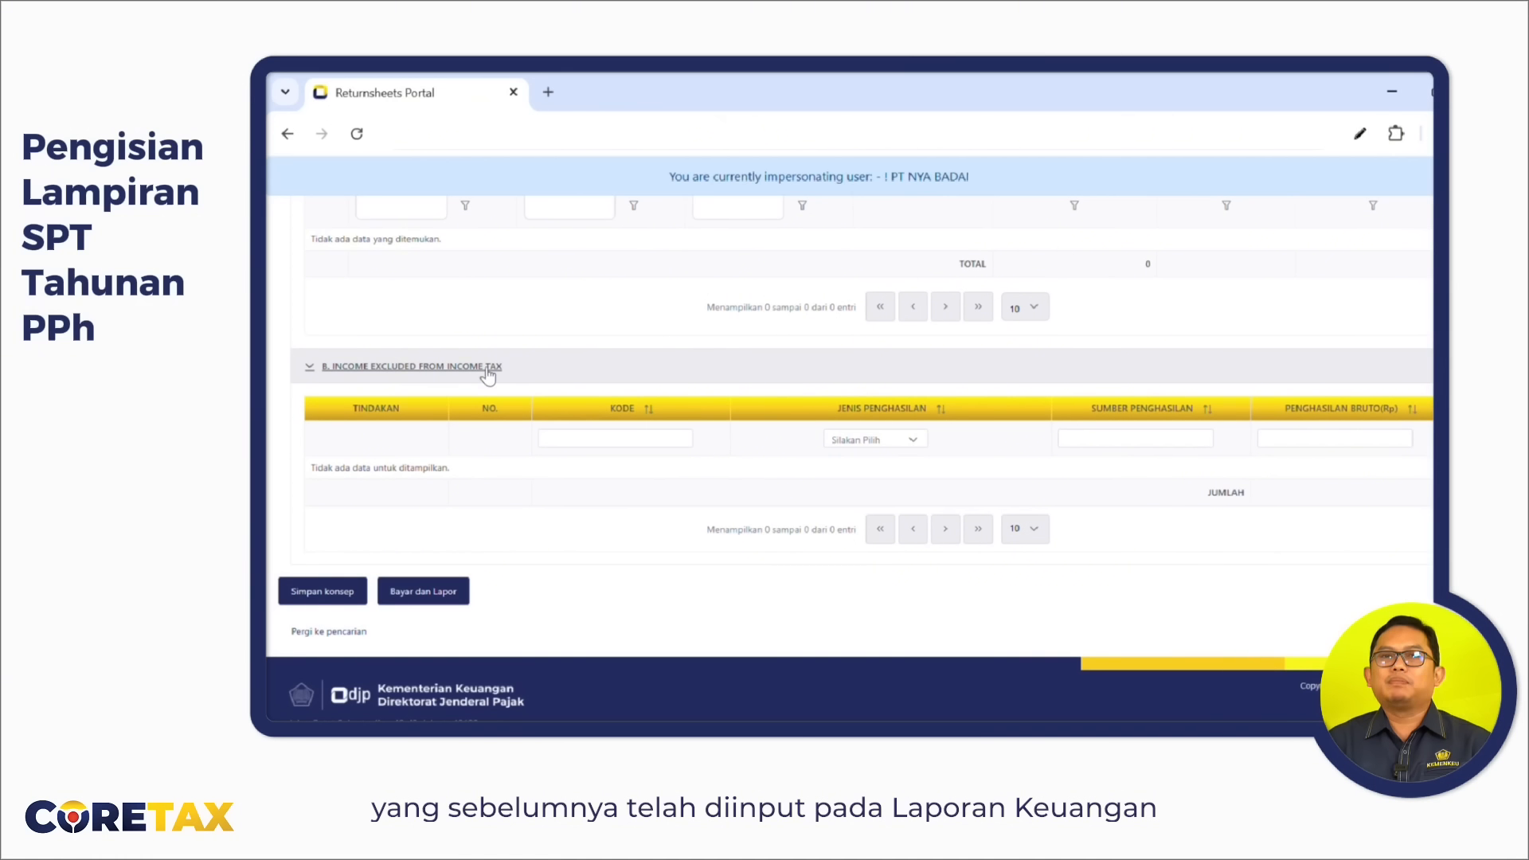
scroll(571, 379, up, 5)
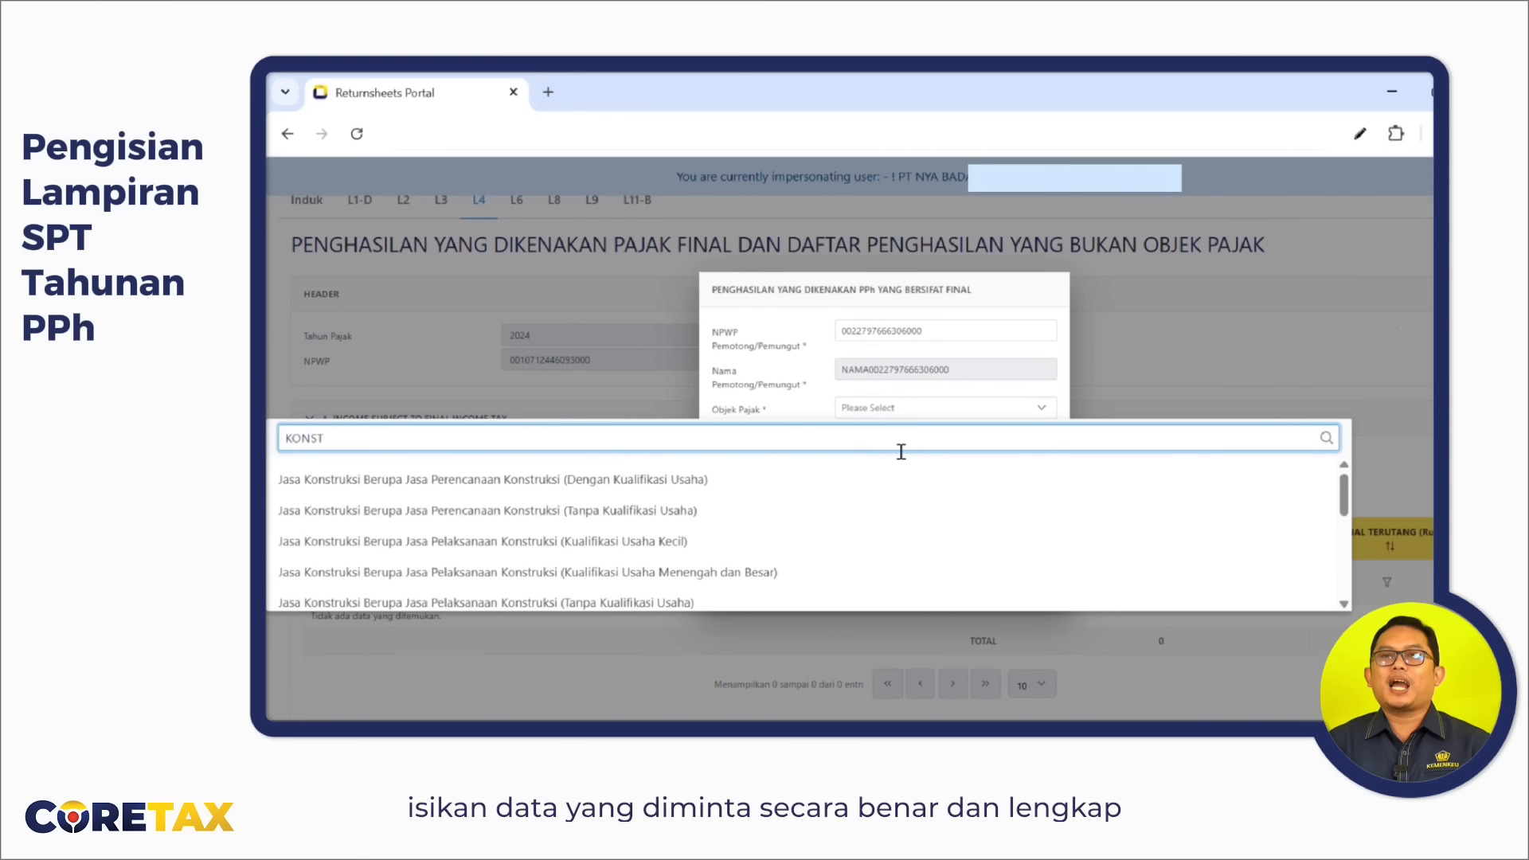
scroll(806, 536, down, 2)
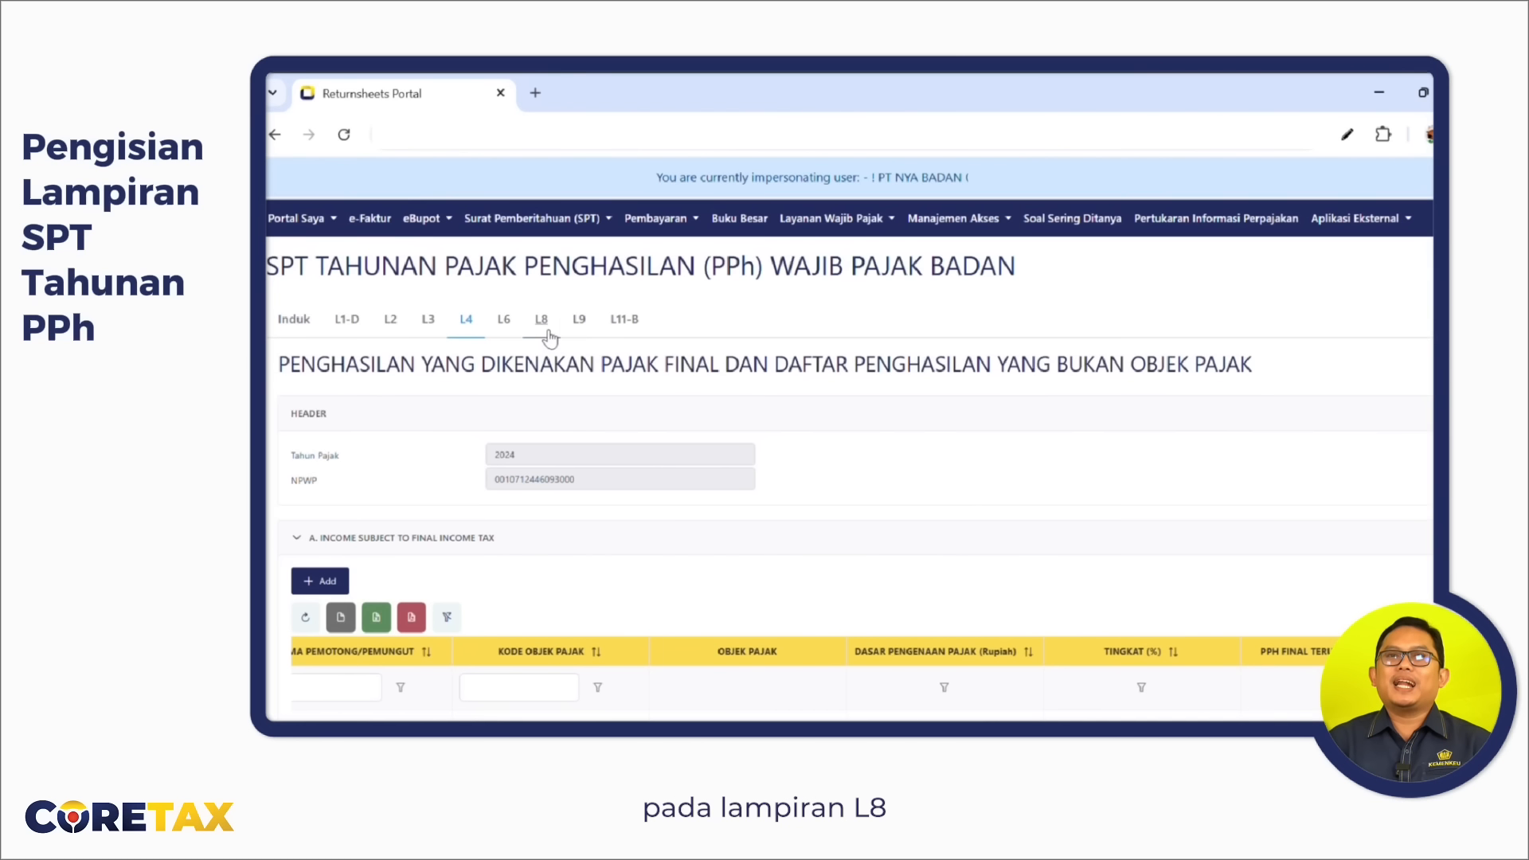
click(549, 330)
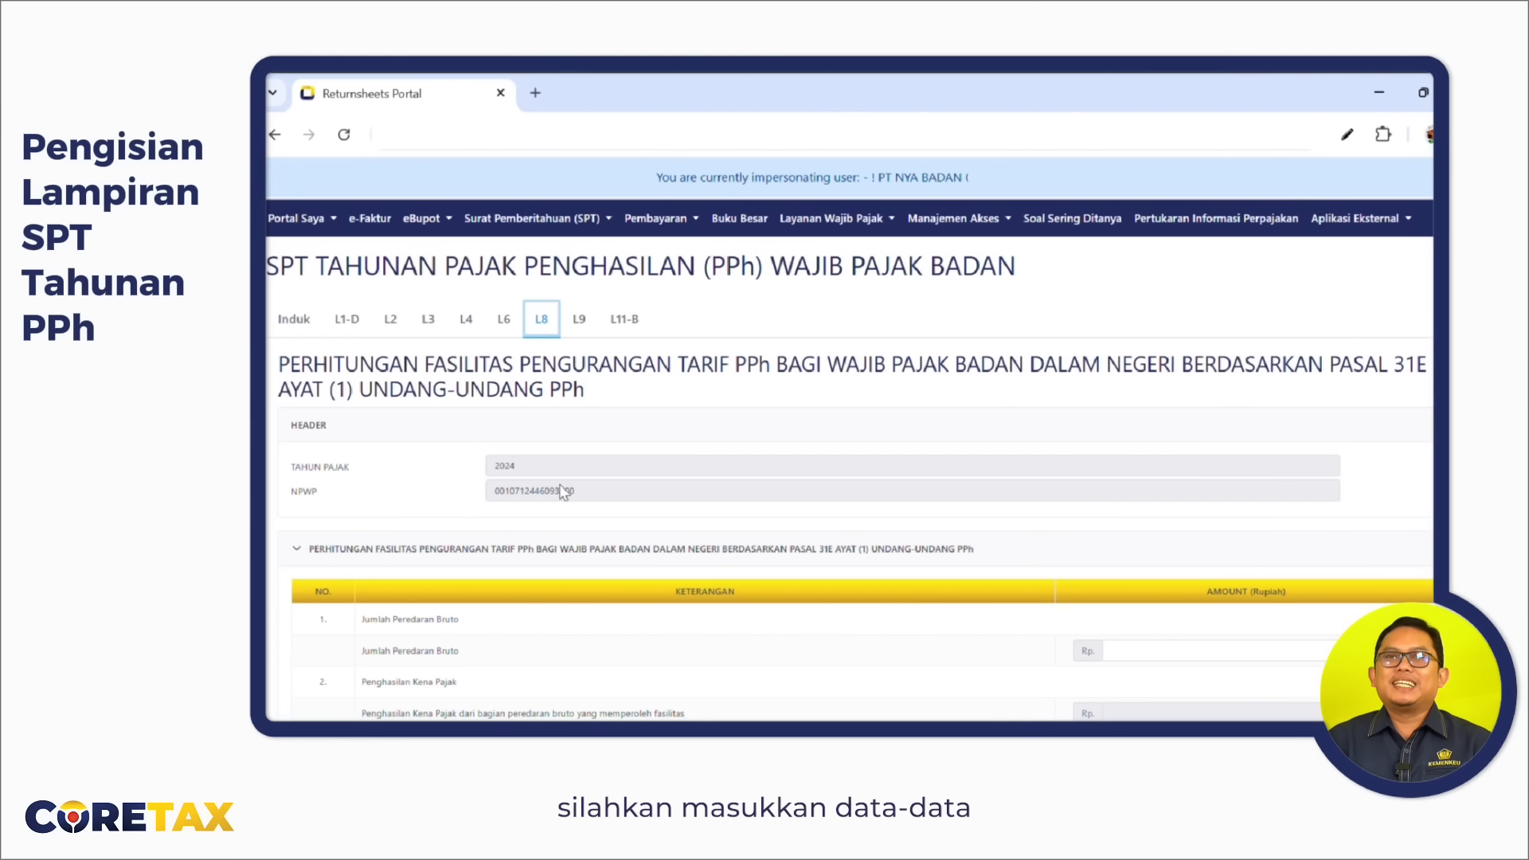
Set L8's Jumlah Peredaran Bruto to 2.200.000.000 so PPh terutang becomes 125.455.000.
scroll(559, 485, down, 3)
click(1330, 503)
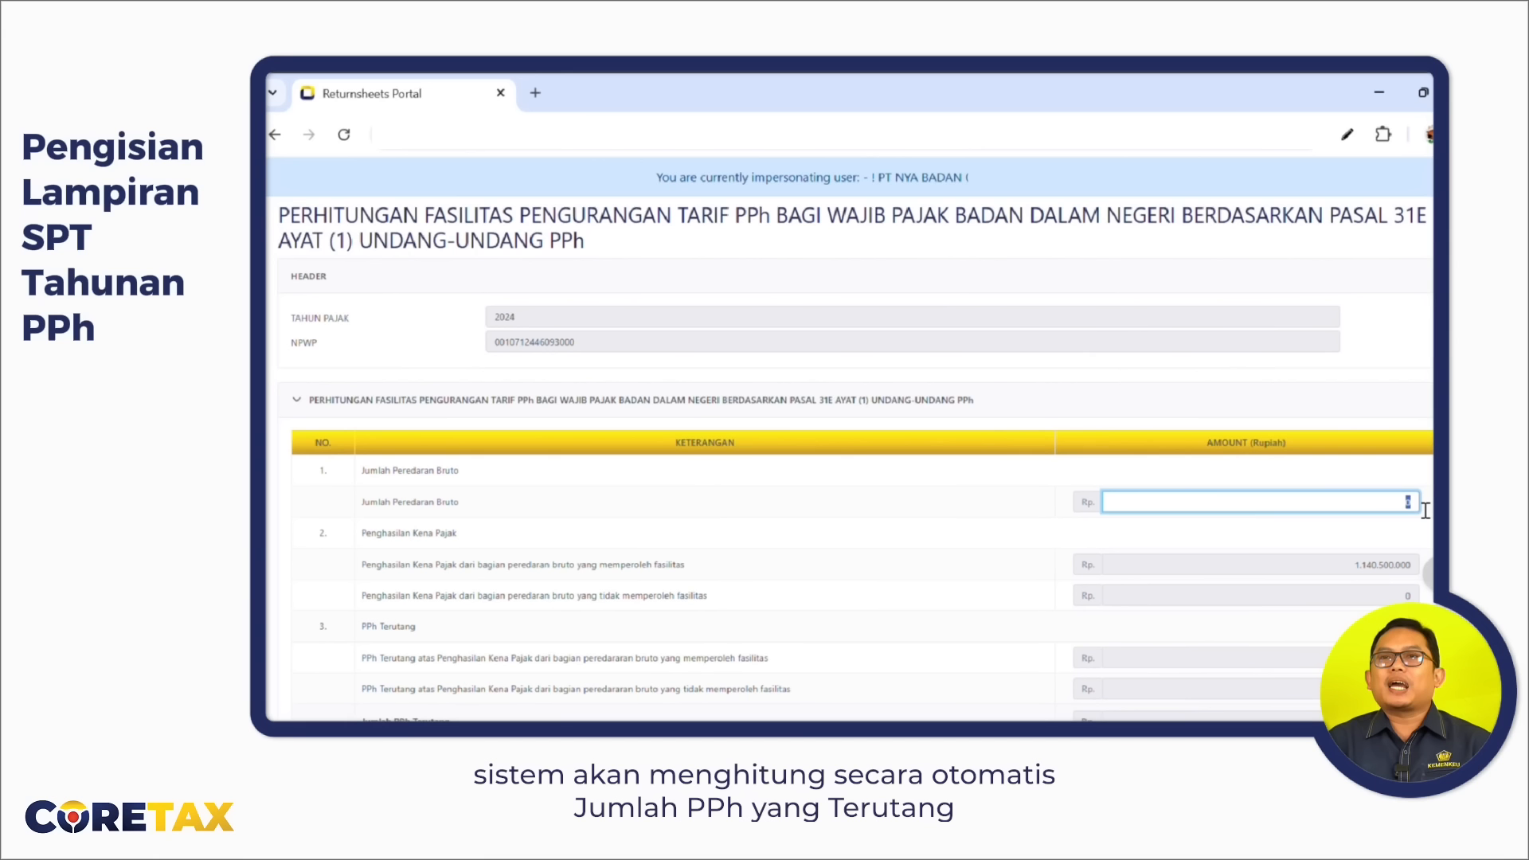
text(2.200)
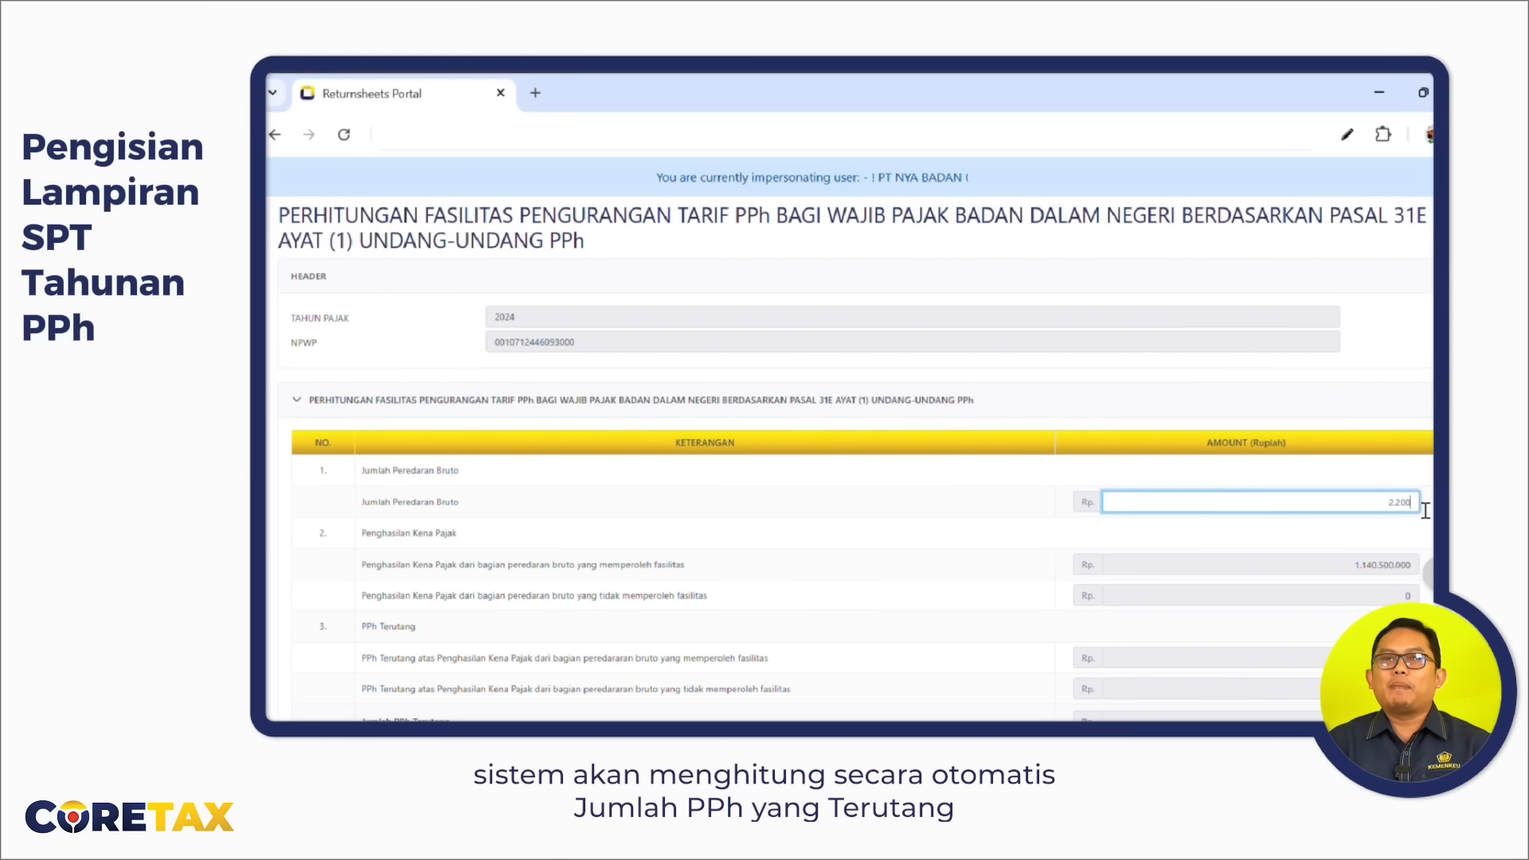
text(.000.000)
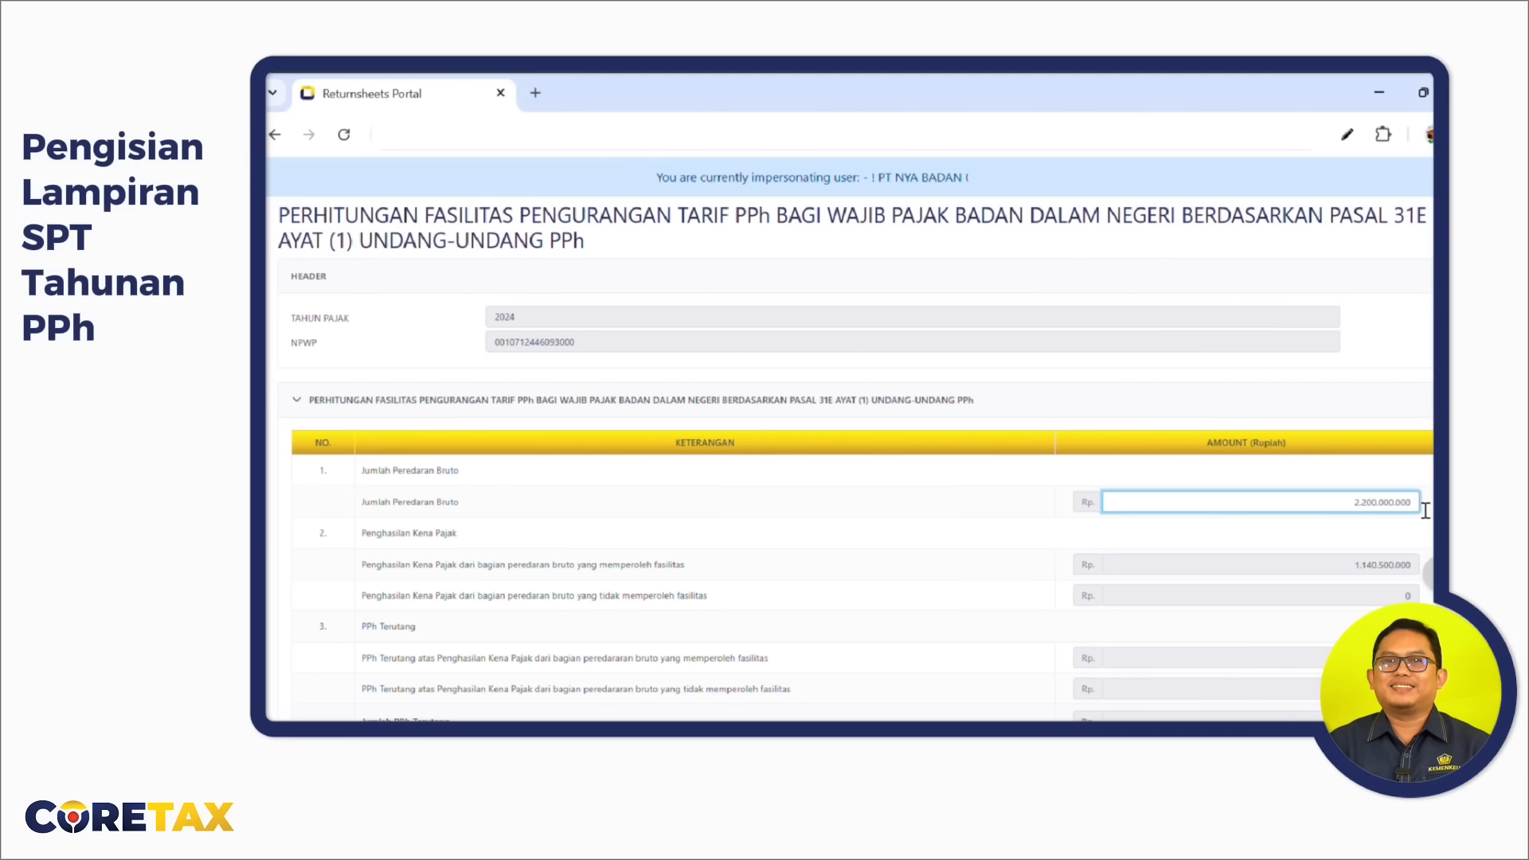
key(Tab)
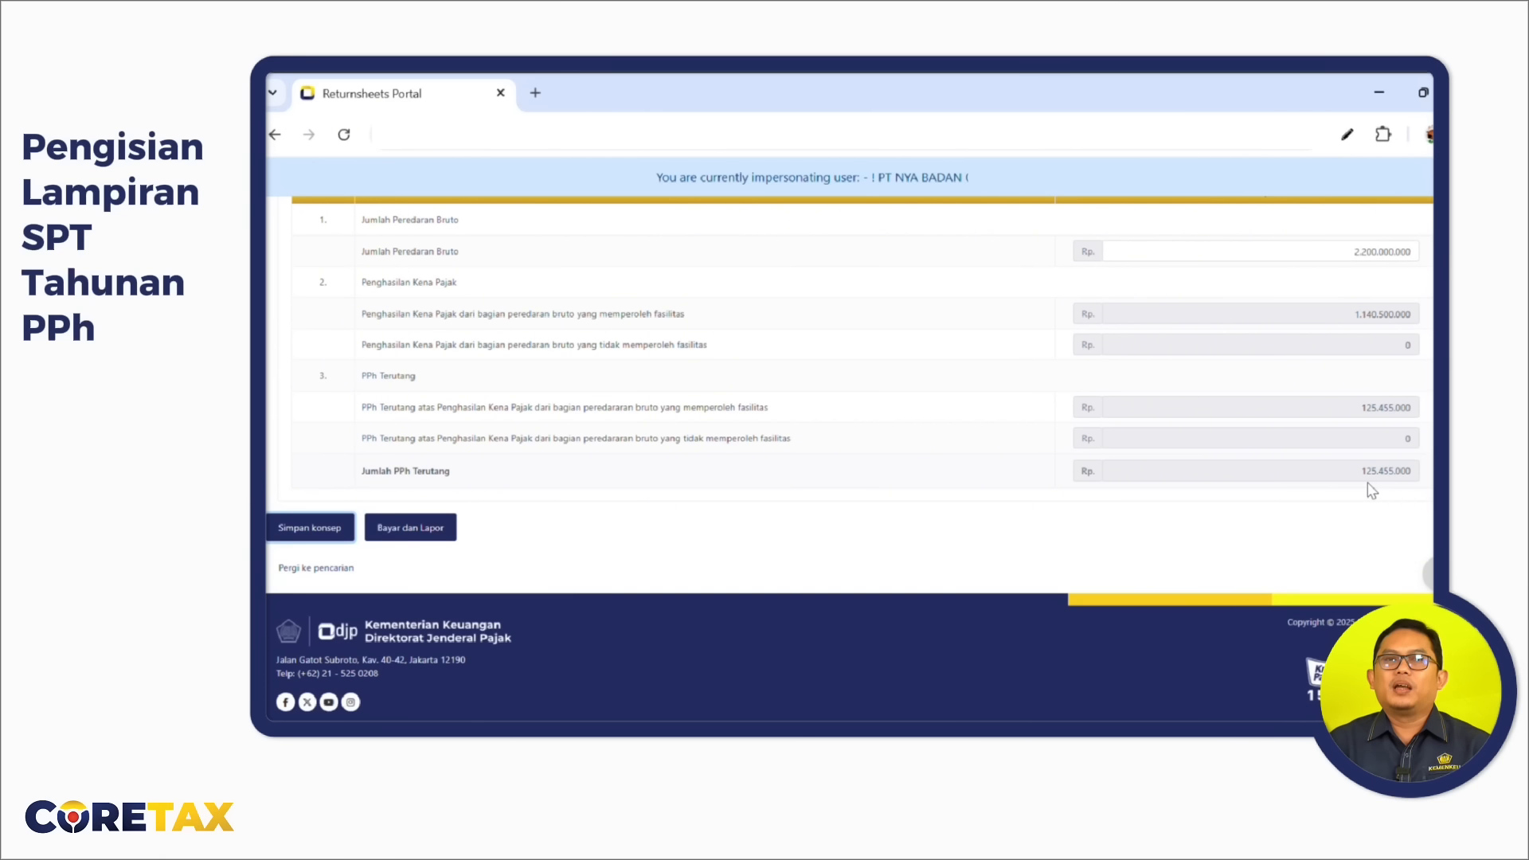
click(428, 224)
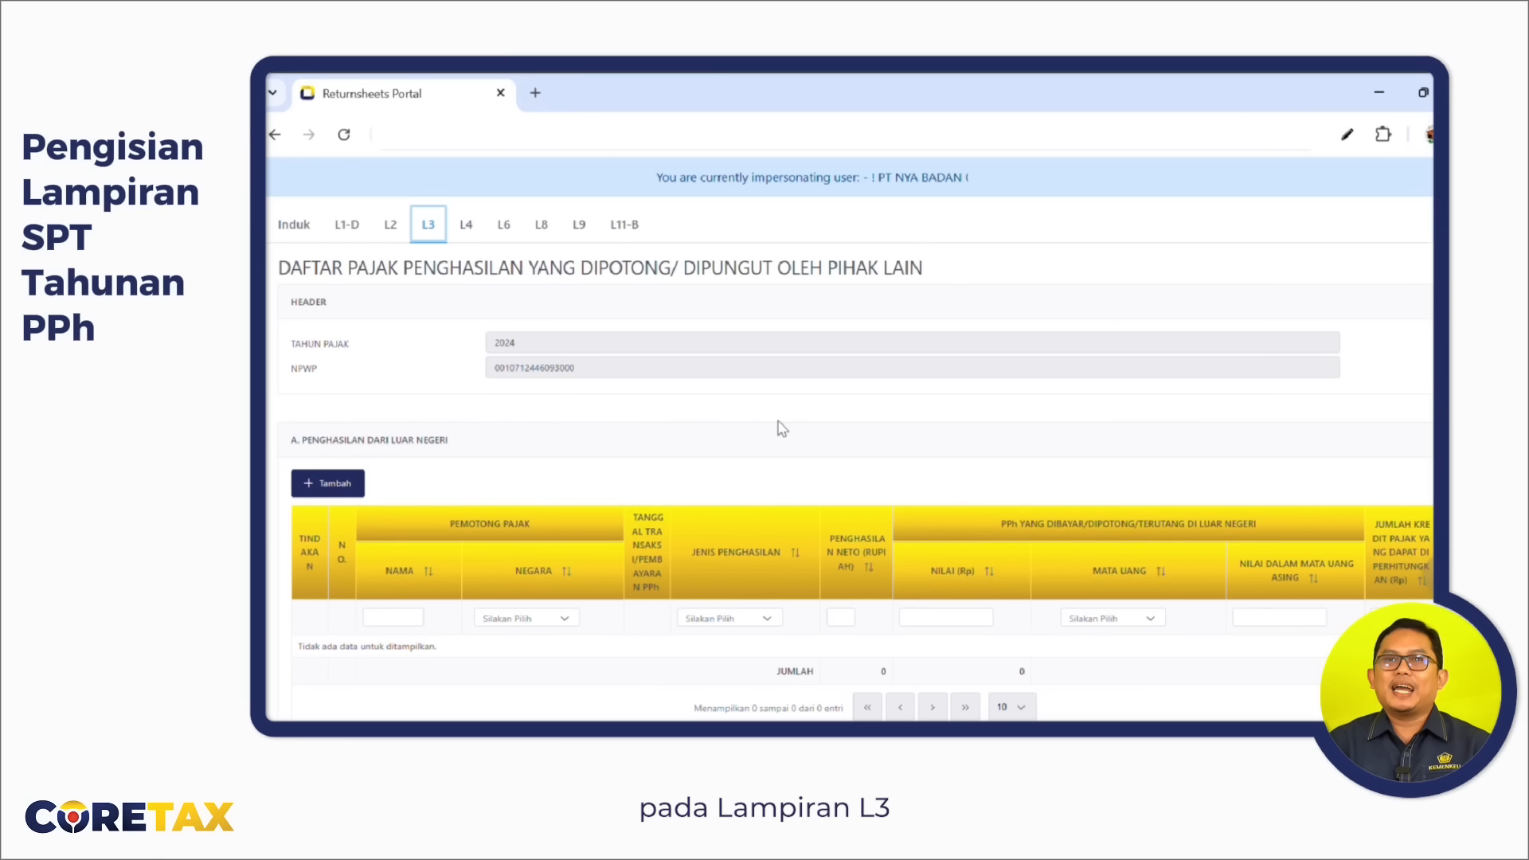
Add a PPh Pasal 22 withholding entry to L3 section B and enter its reference number.
scroll(782, 428, down, 1)
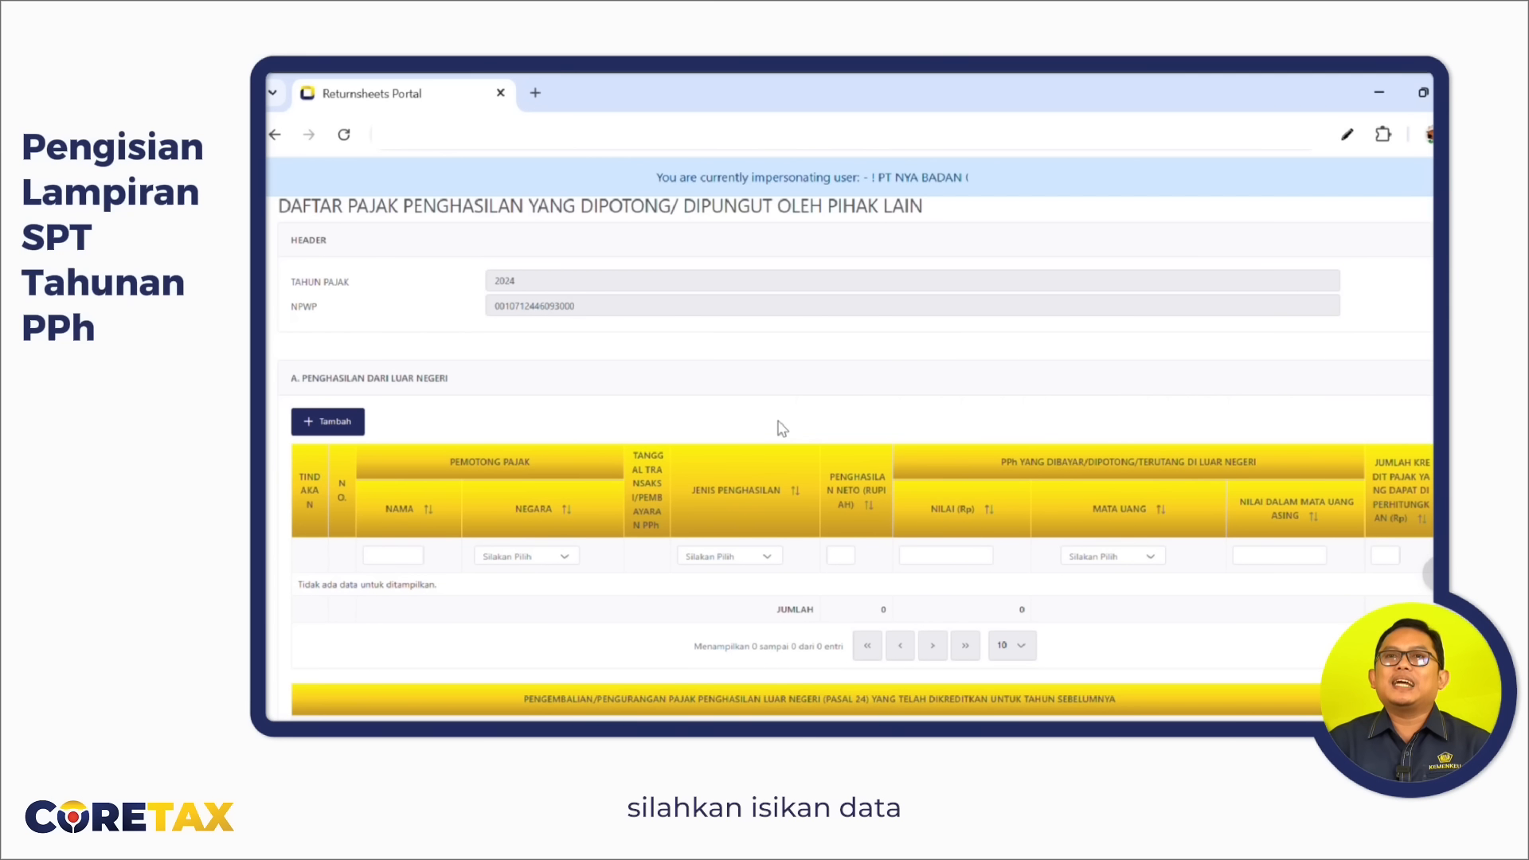
scroll(782, 429, down, 1)
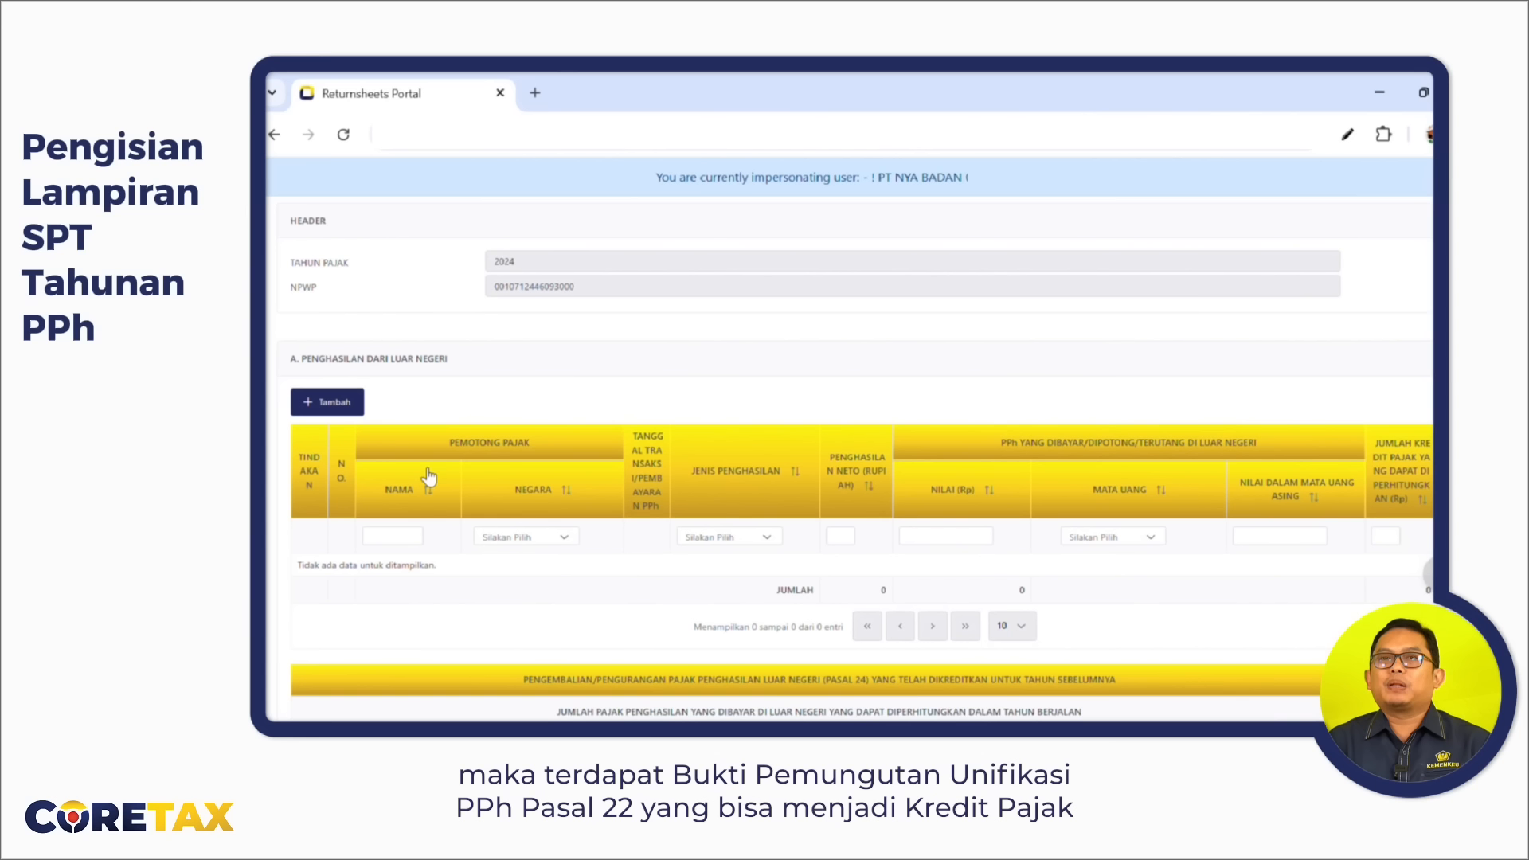
scroll(429, 477, down, 5)
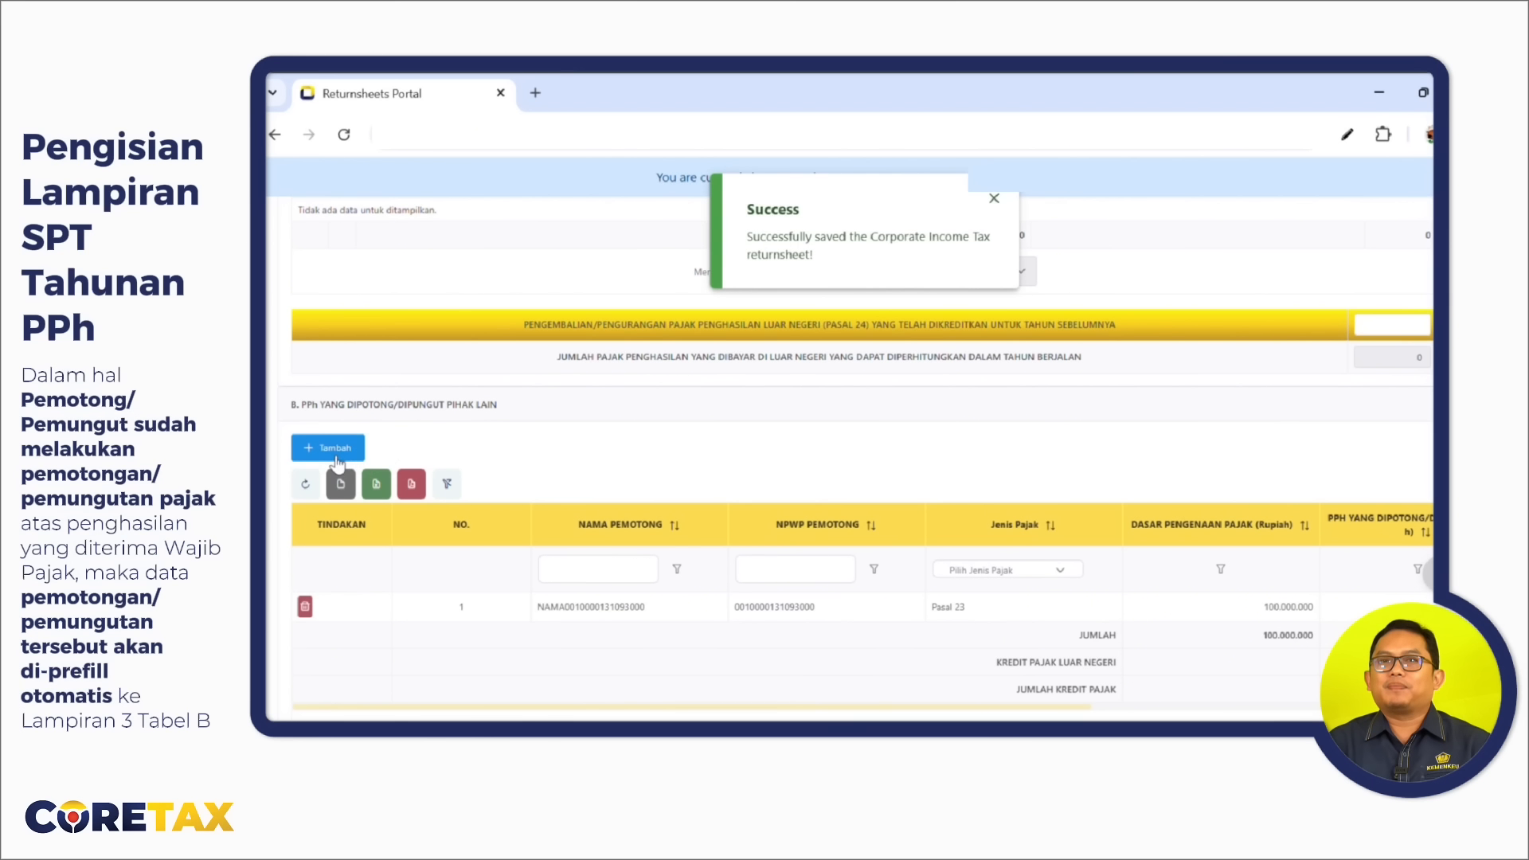
click(349, 449)
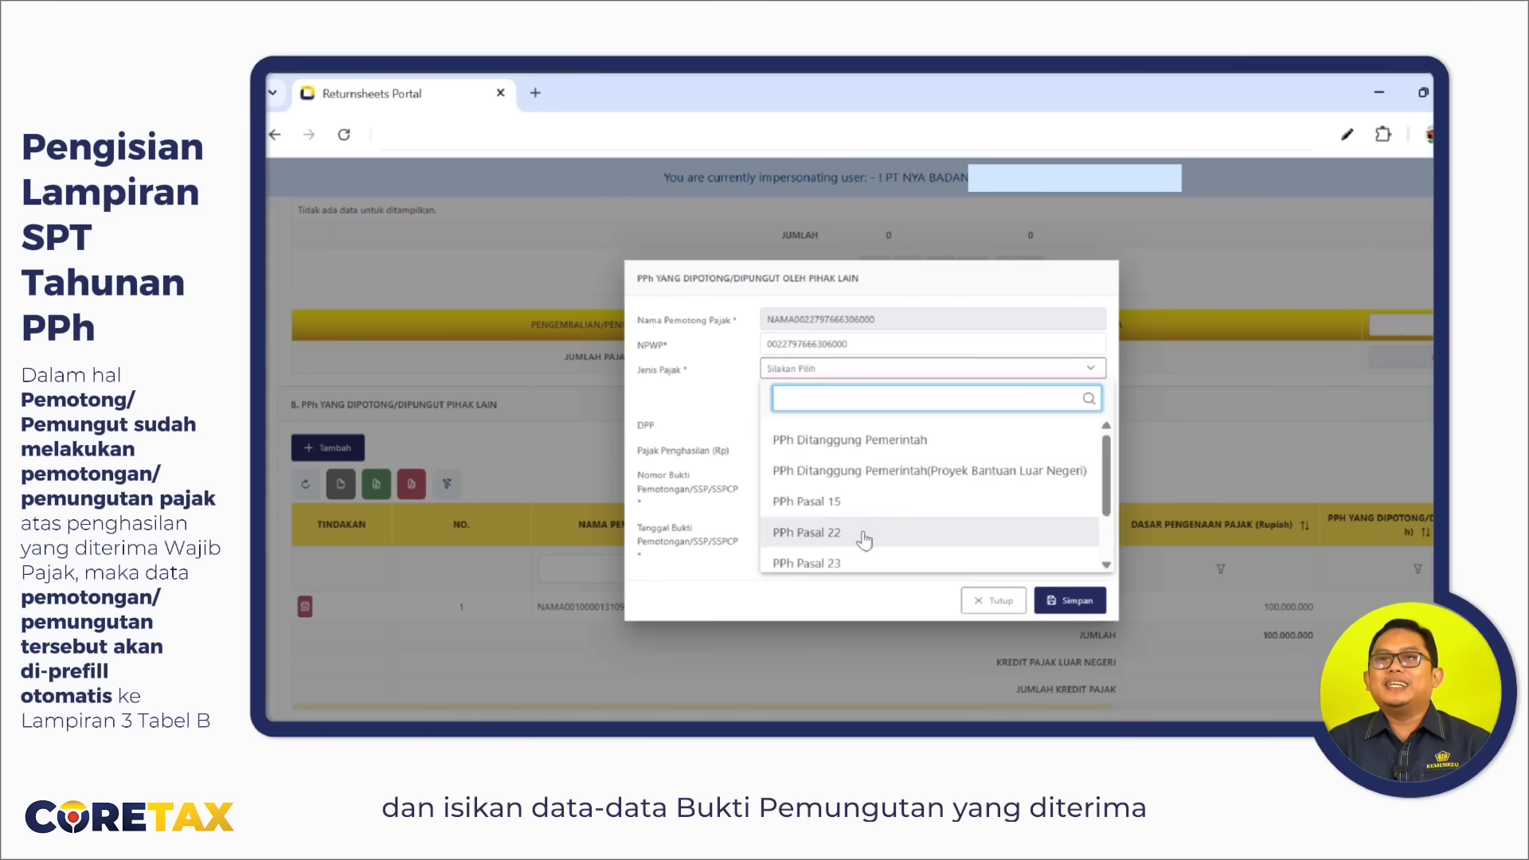
click(864, 537)
click(981, 409)
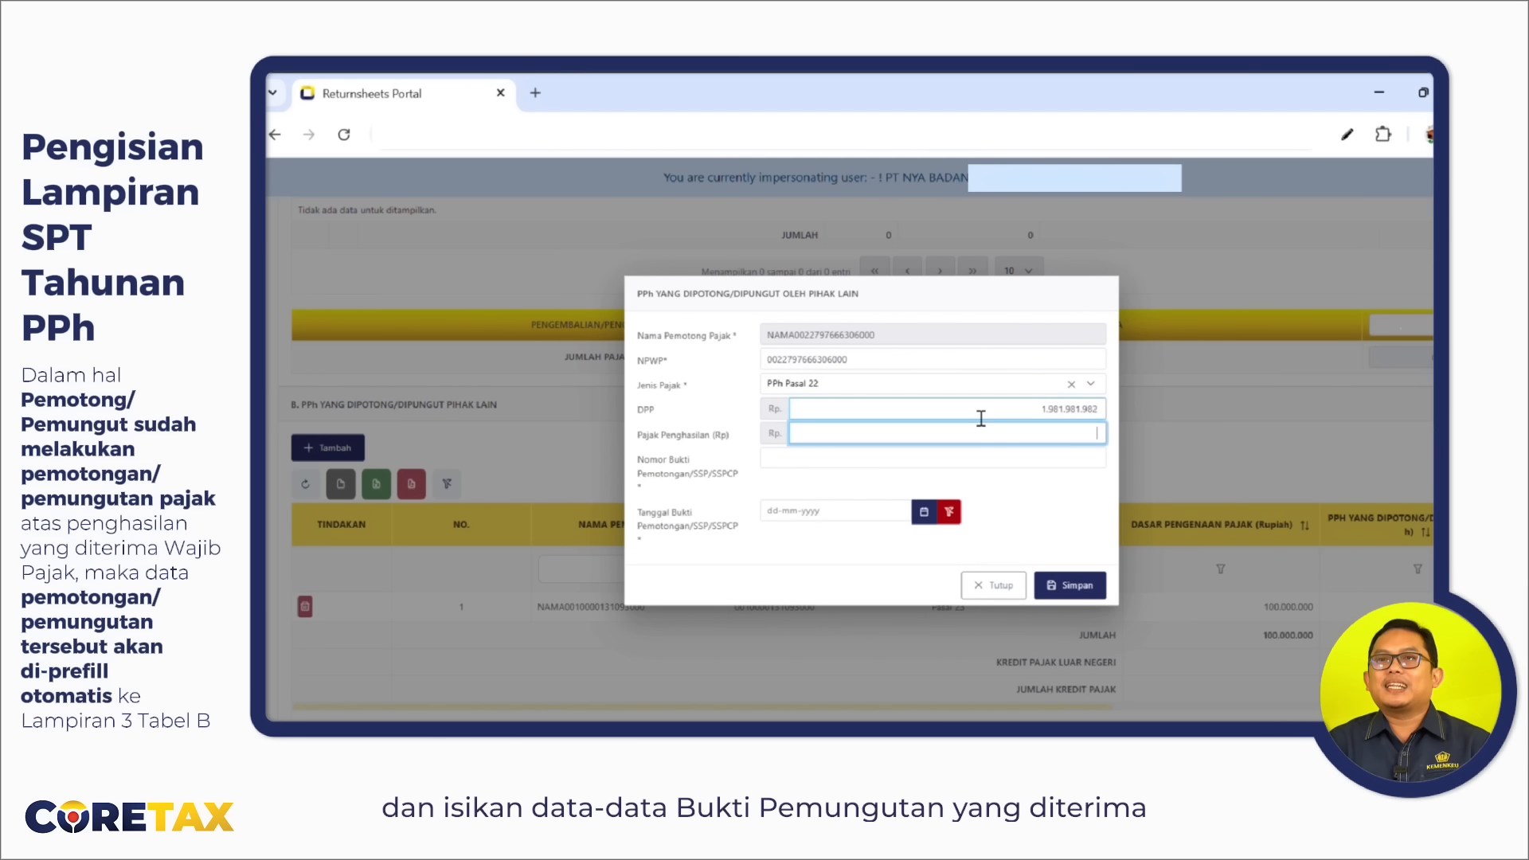
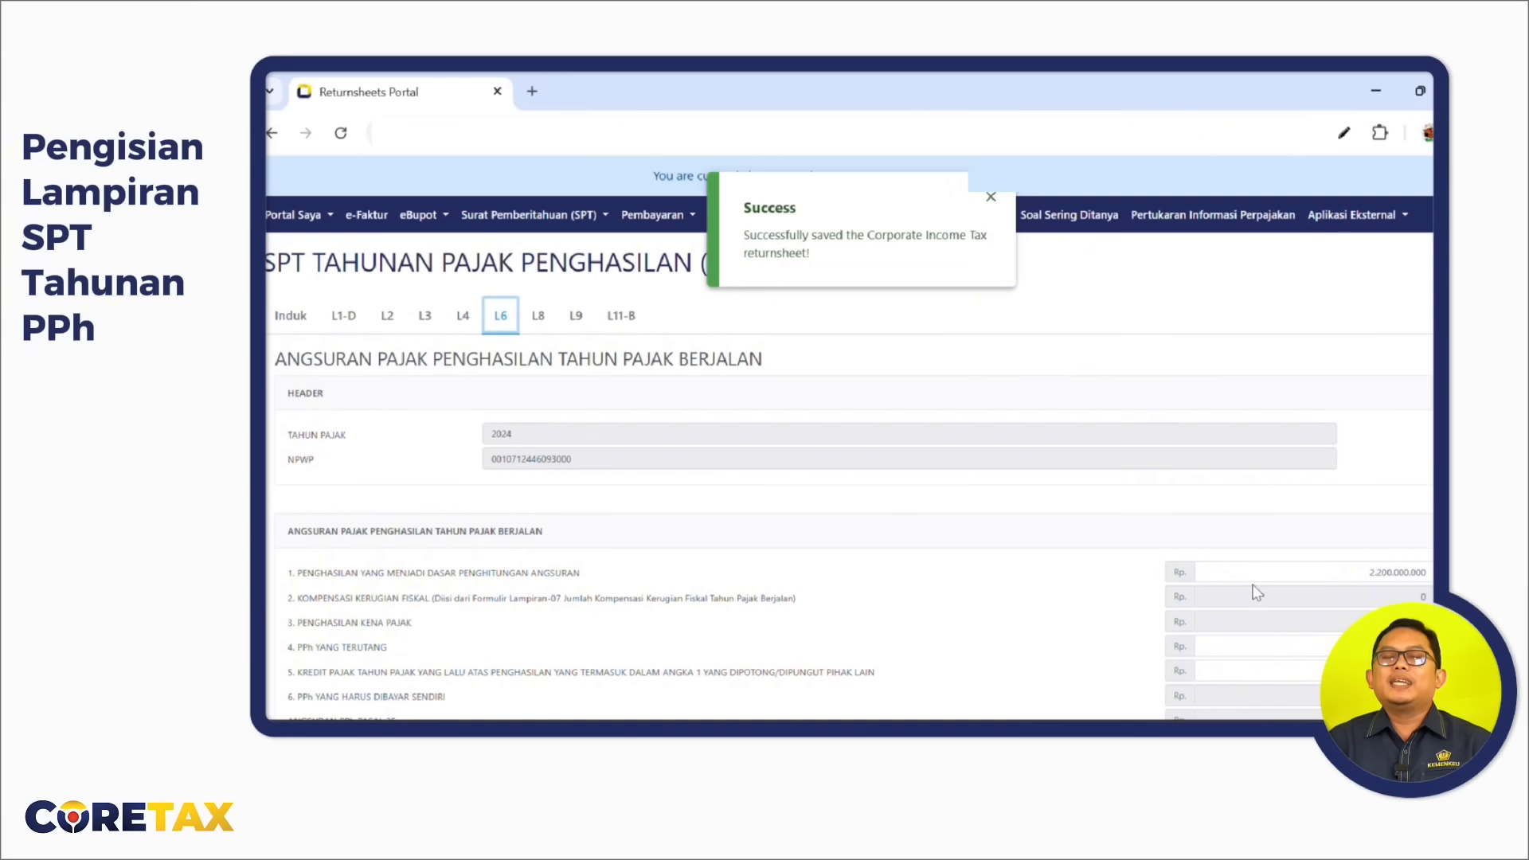
scroll(1256, 588, down, 3)
scroll(1256, 592, down, 1)
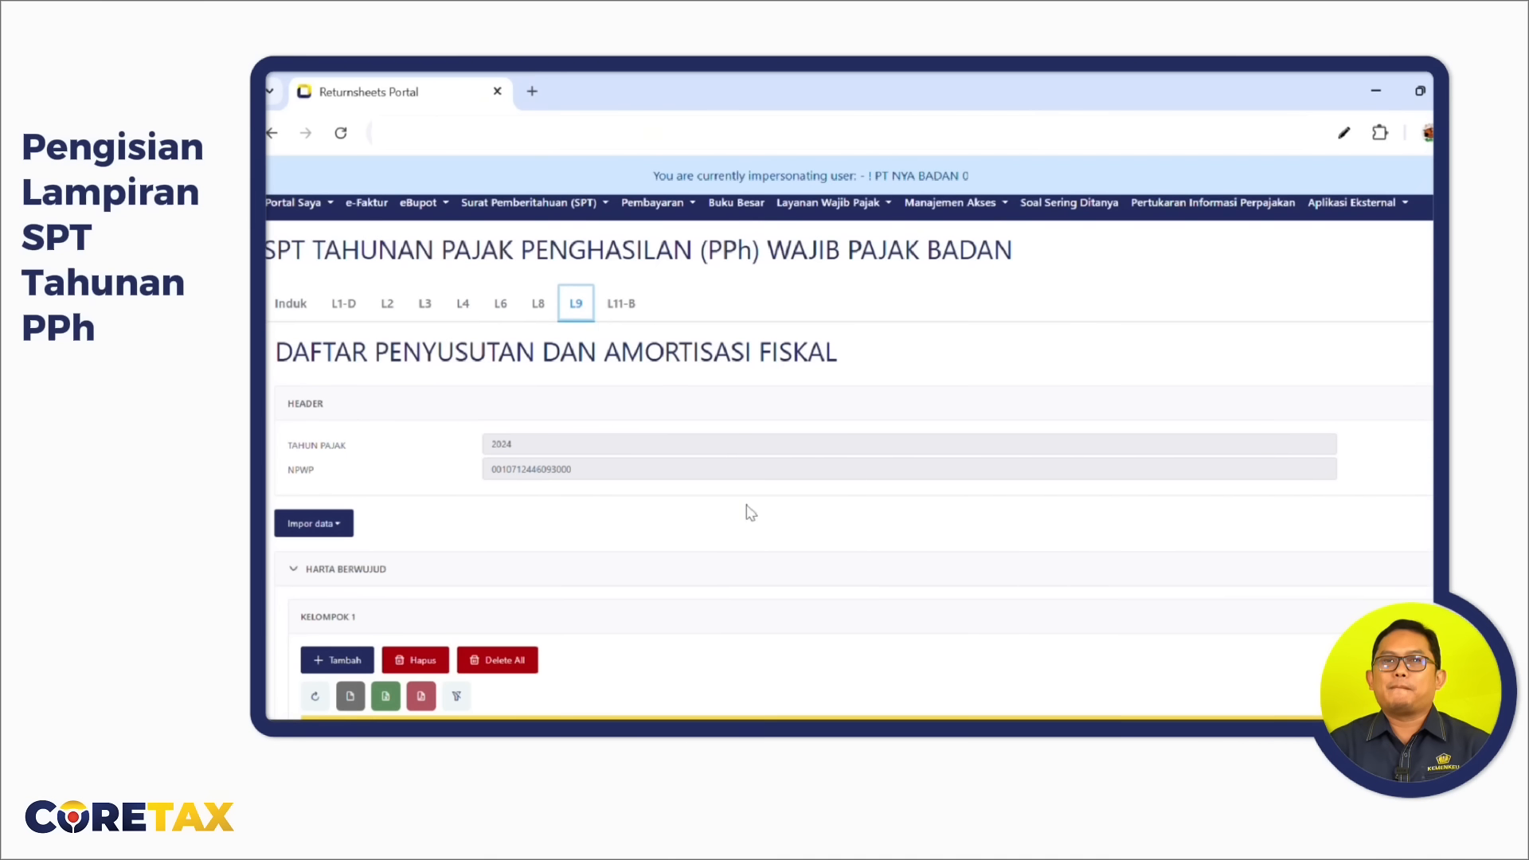
Start a Kelompok 1 asset of type Peralatan Elektronik acquired in January 2025.
scroll(748, 510, down, 5)
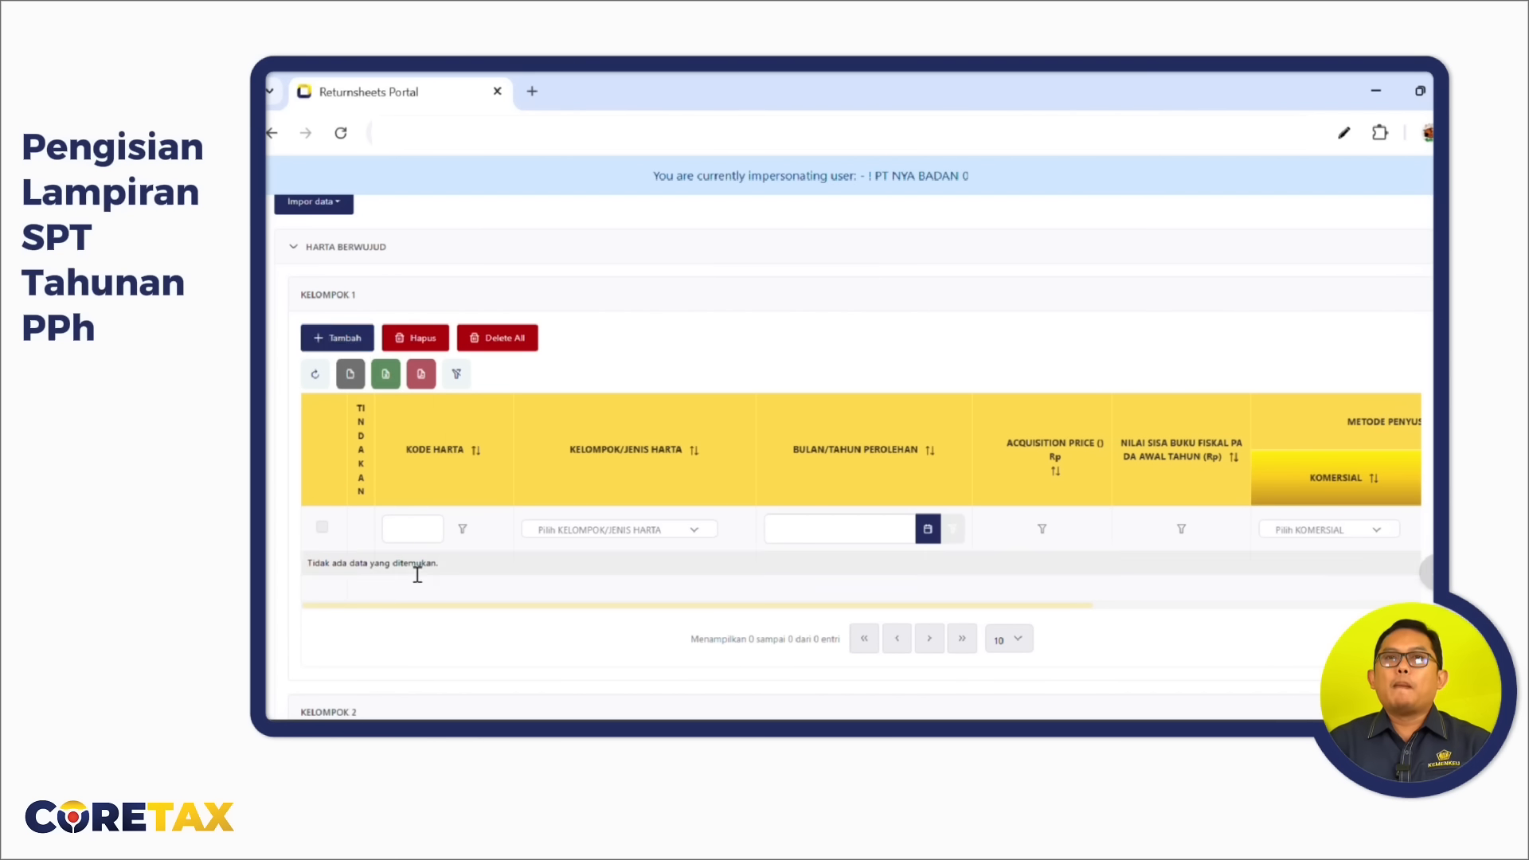
scroll(415, 572, down, 15)
scroll(566, 571, up, 15)
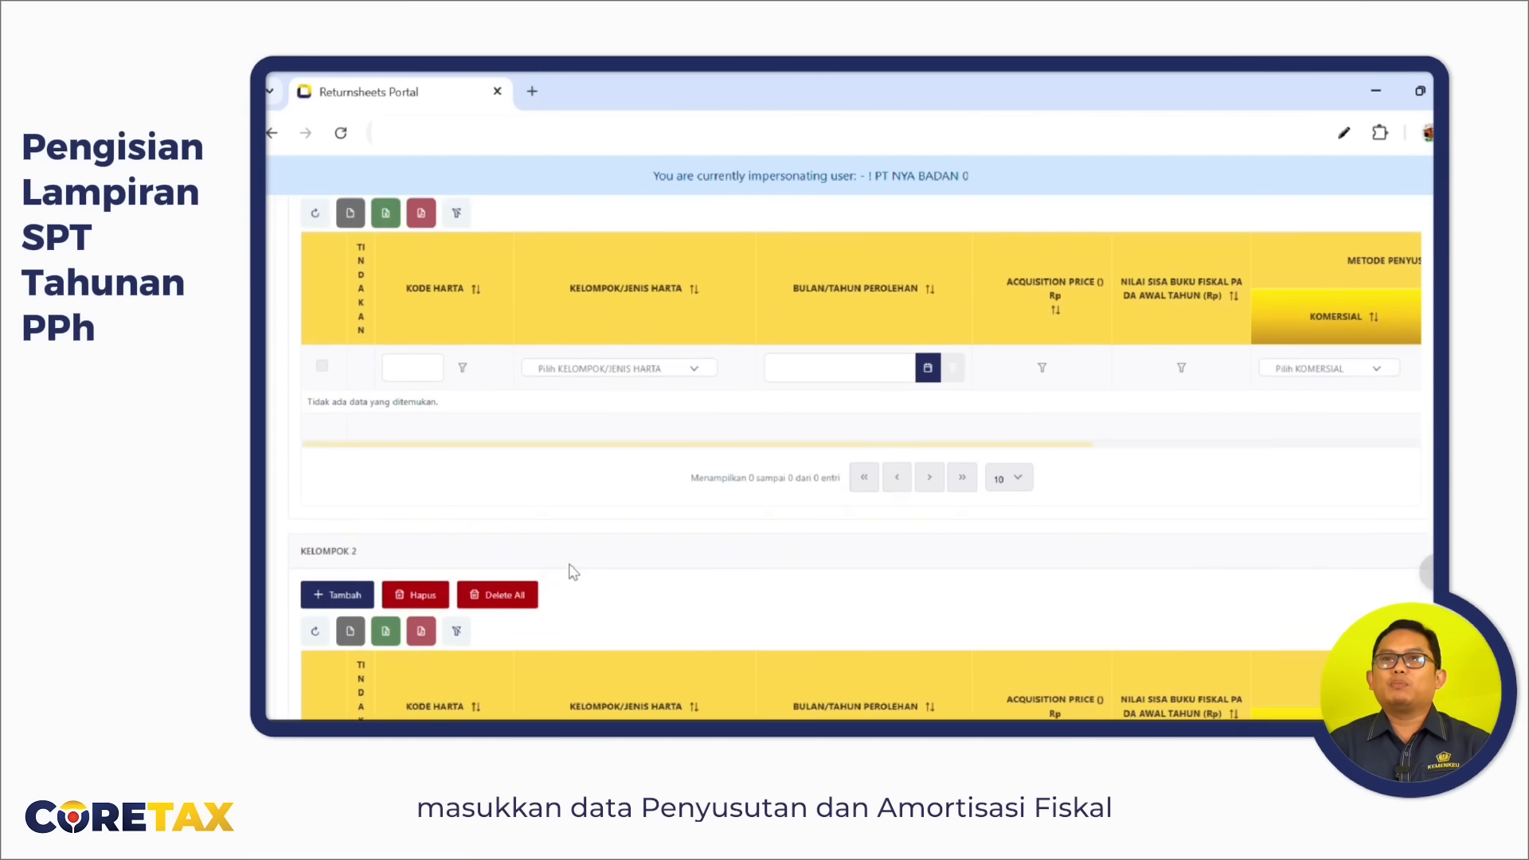
click(344, 411)
click(847, 367)
text(ELEK)
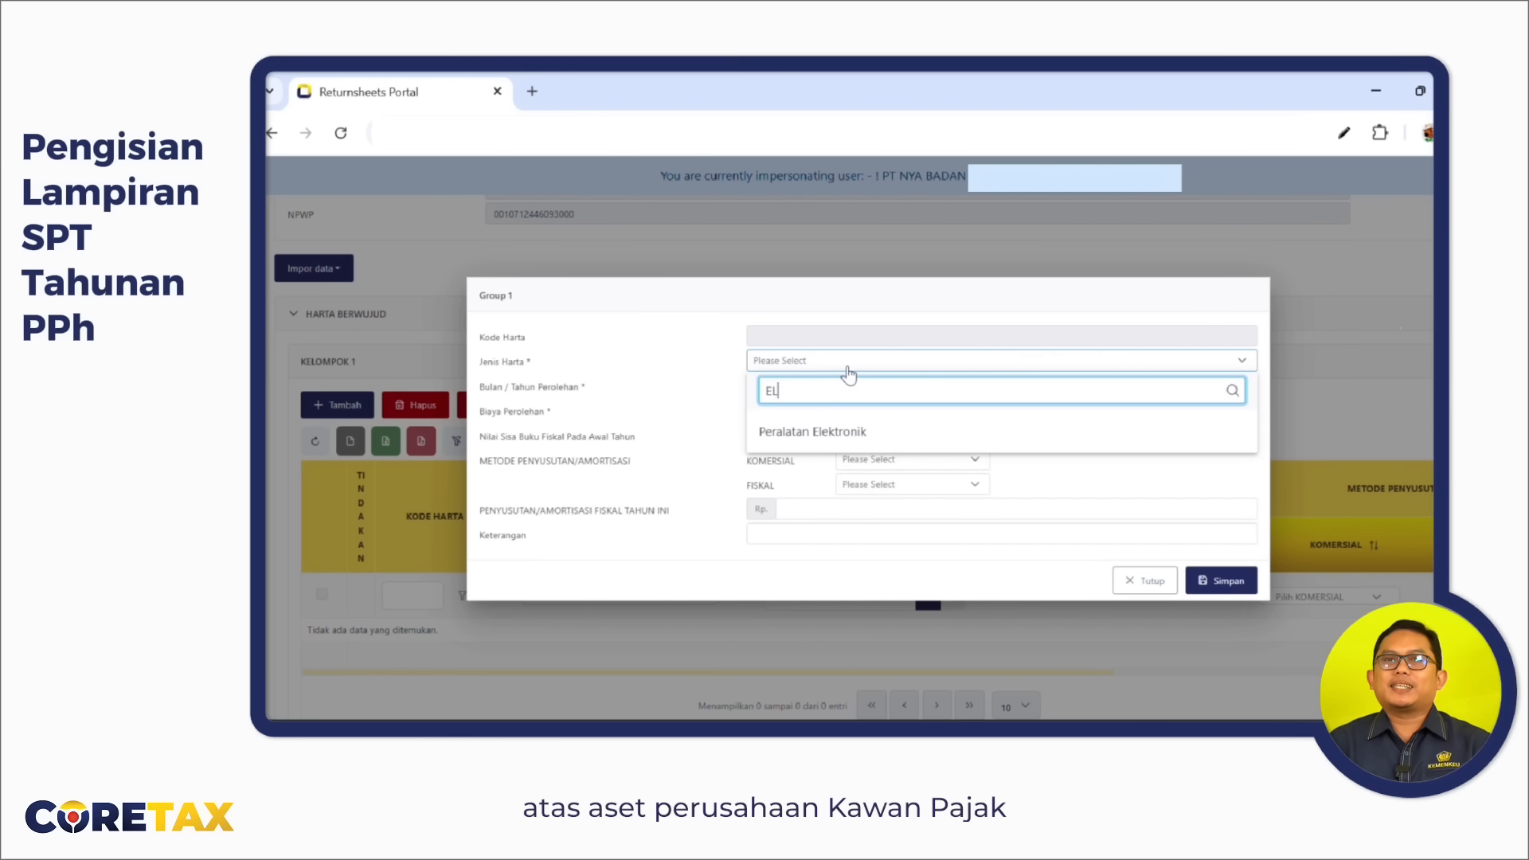
click(881, 435)
click(912, 388)
click(805, 456)
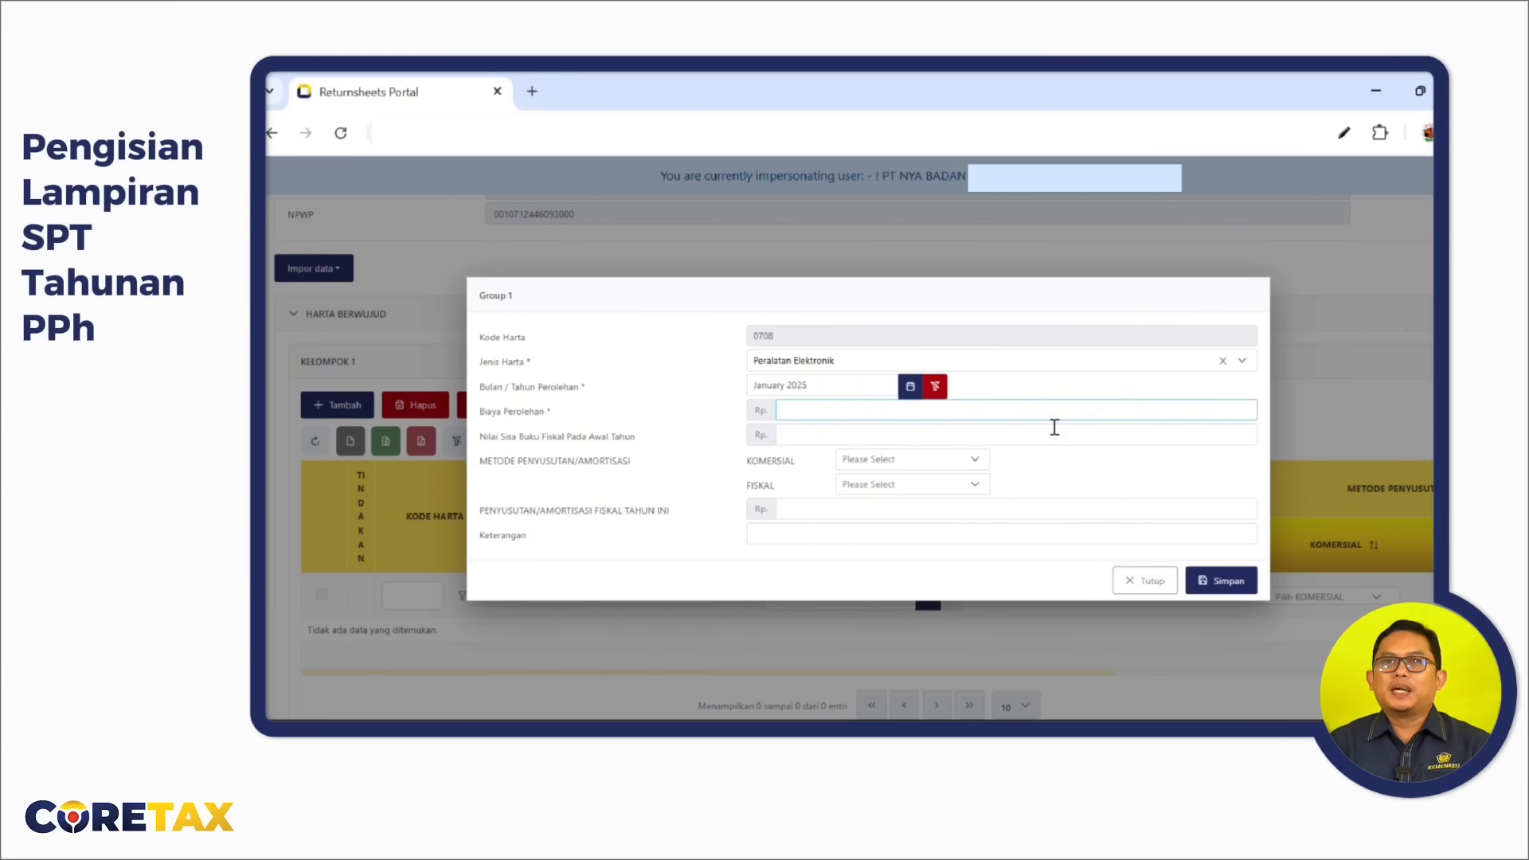
Give the asset cost 20.000.000, residual 15.000.000, Garis Lurus methods, 5.000.000 depreciation, note KOMPUTER, and save.
click(1085, 422)
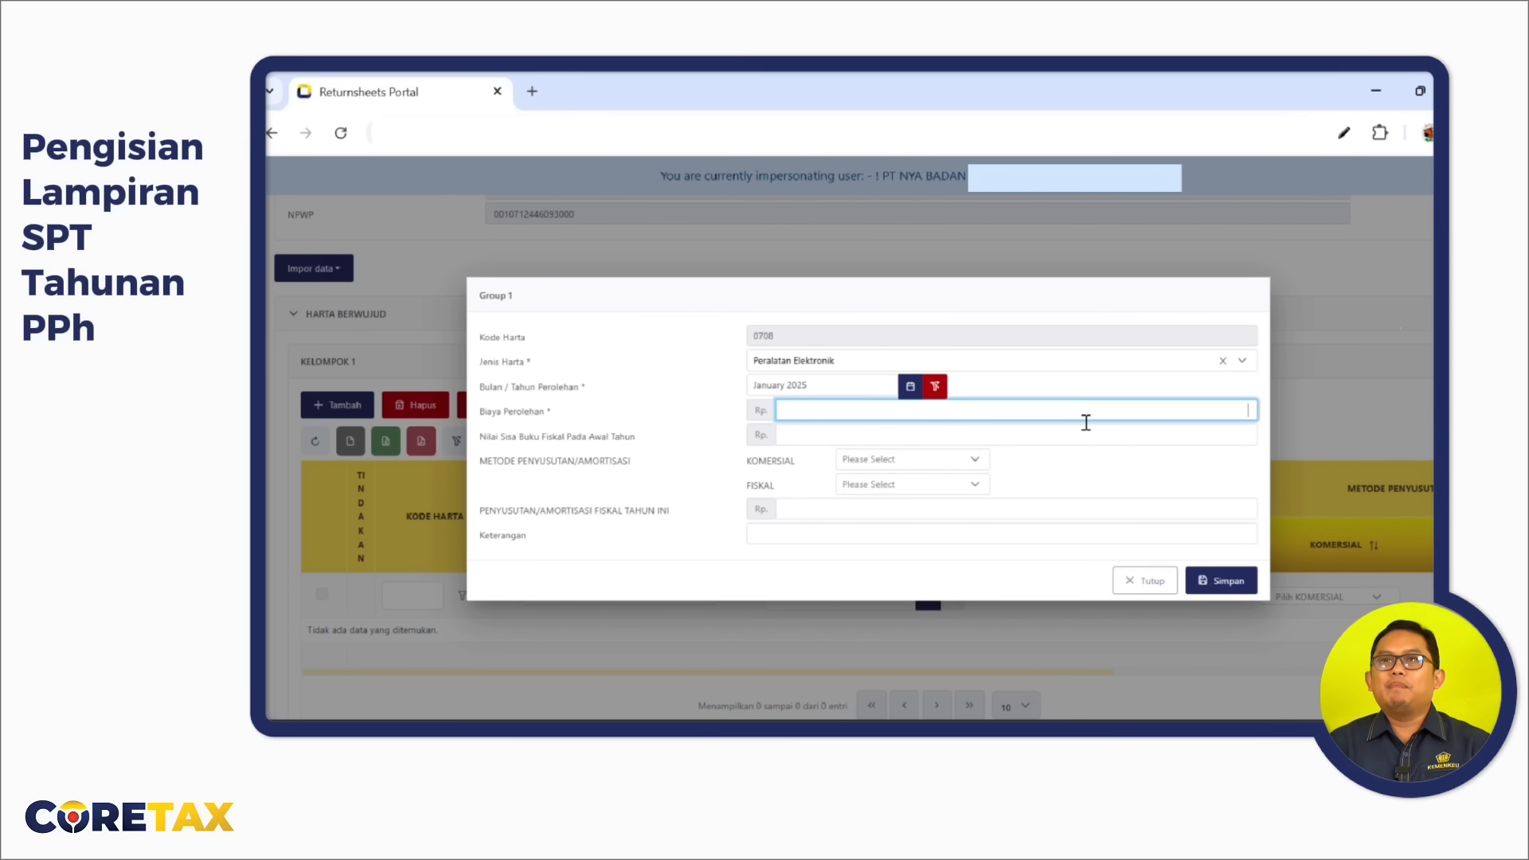
text(20.000.000)
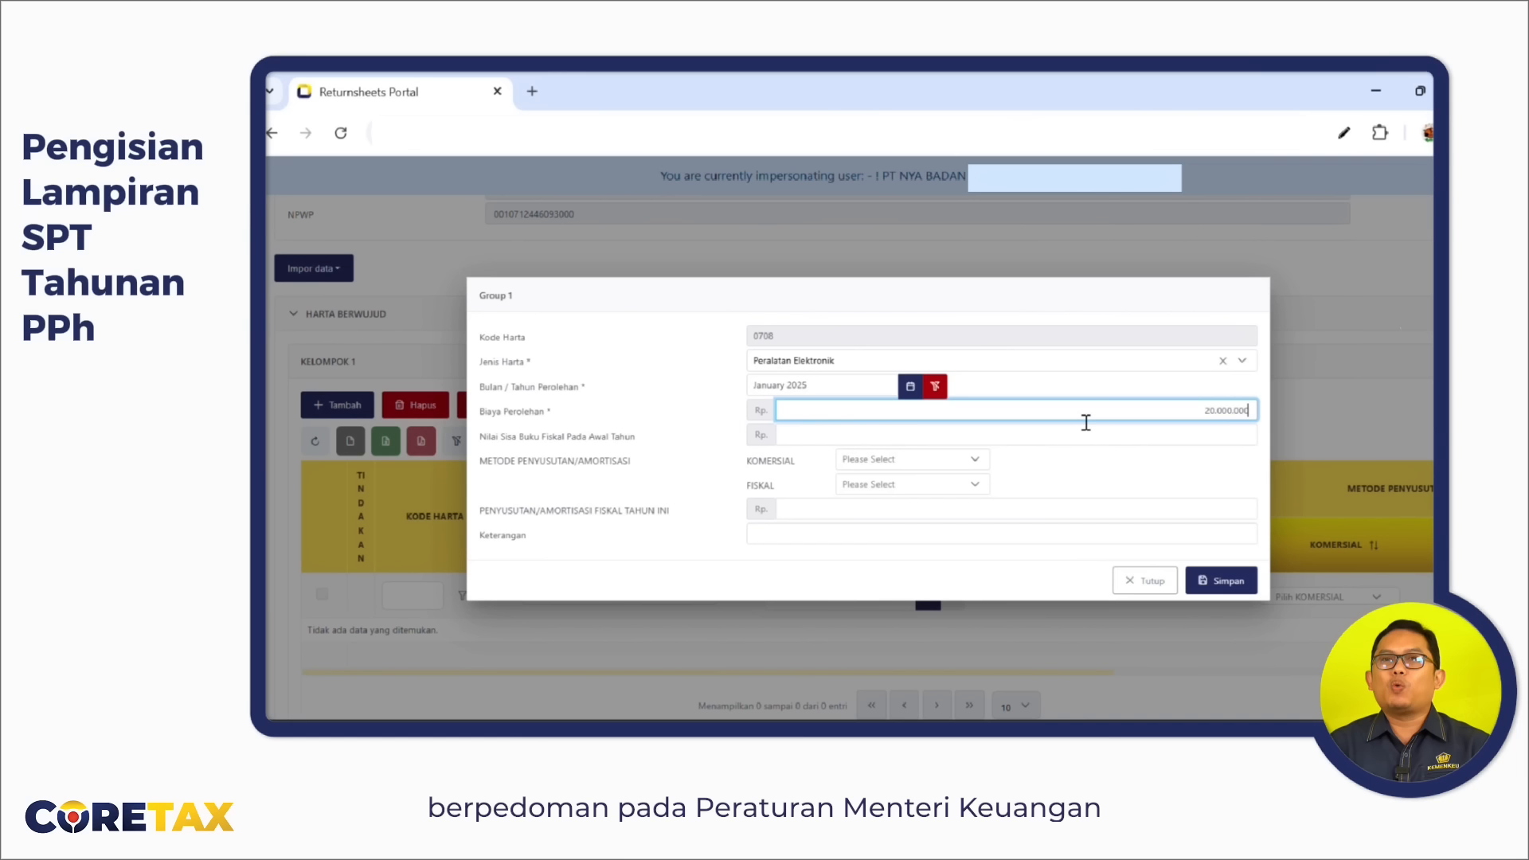
key(Tab)
text(15000000)
click(986, 460)
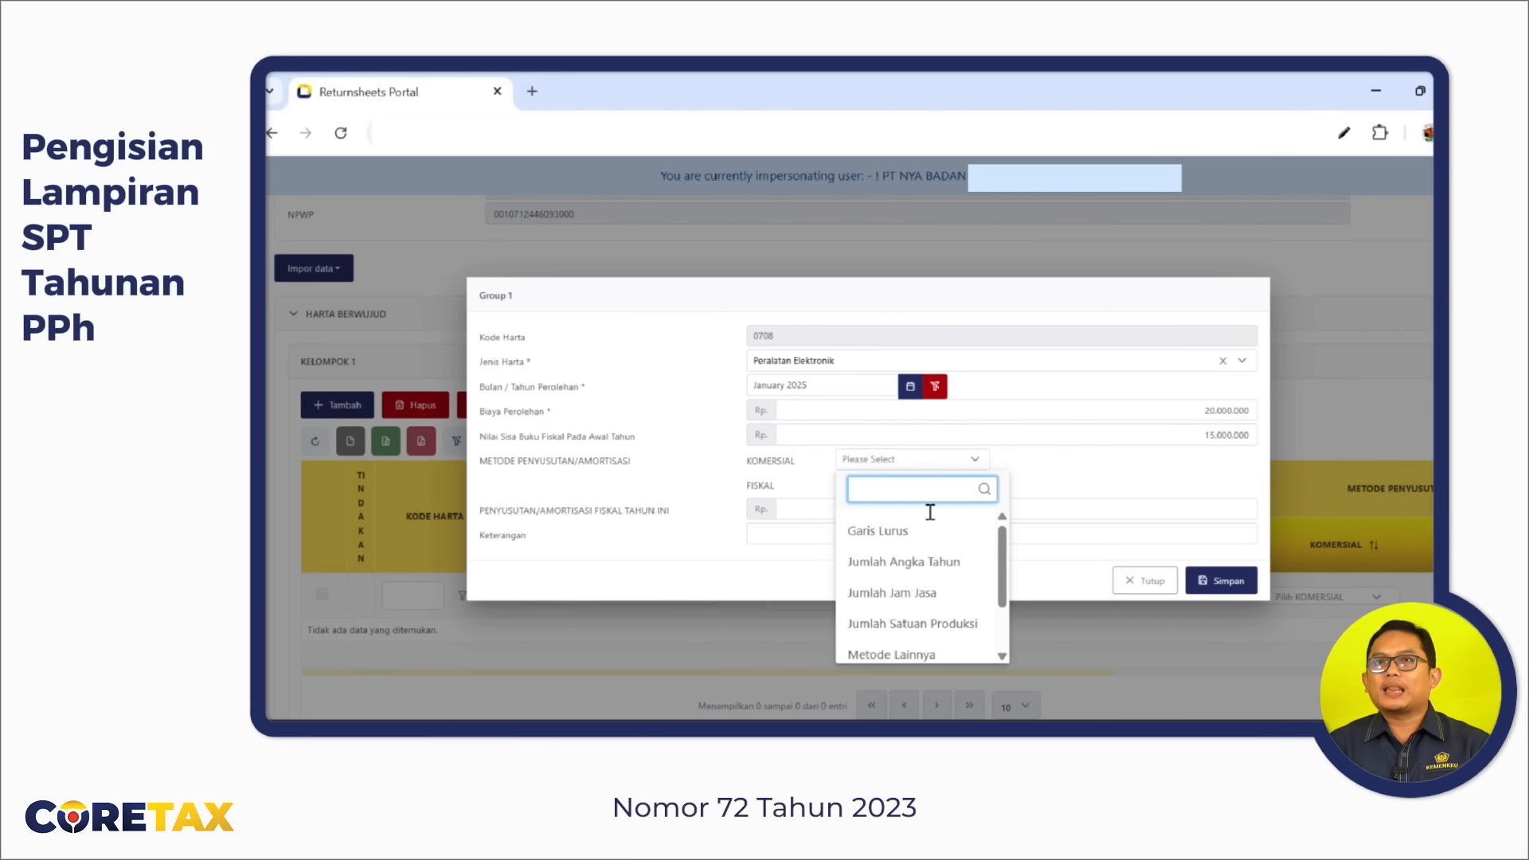
click(876, 529)
click(871, 489)
click(877, 554)
click(1230, 511)
text(5.000.000)
key(Tab)
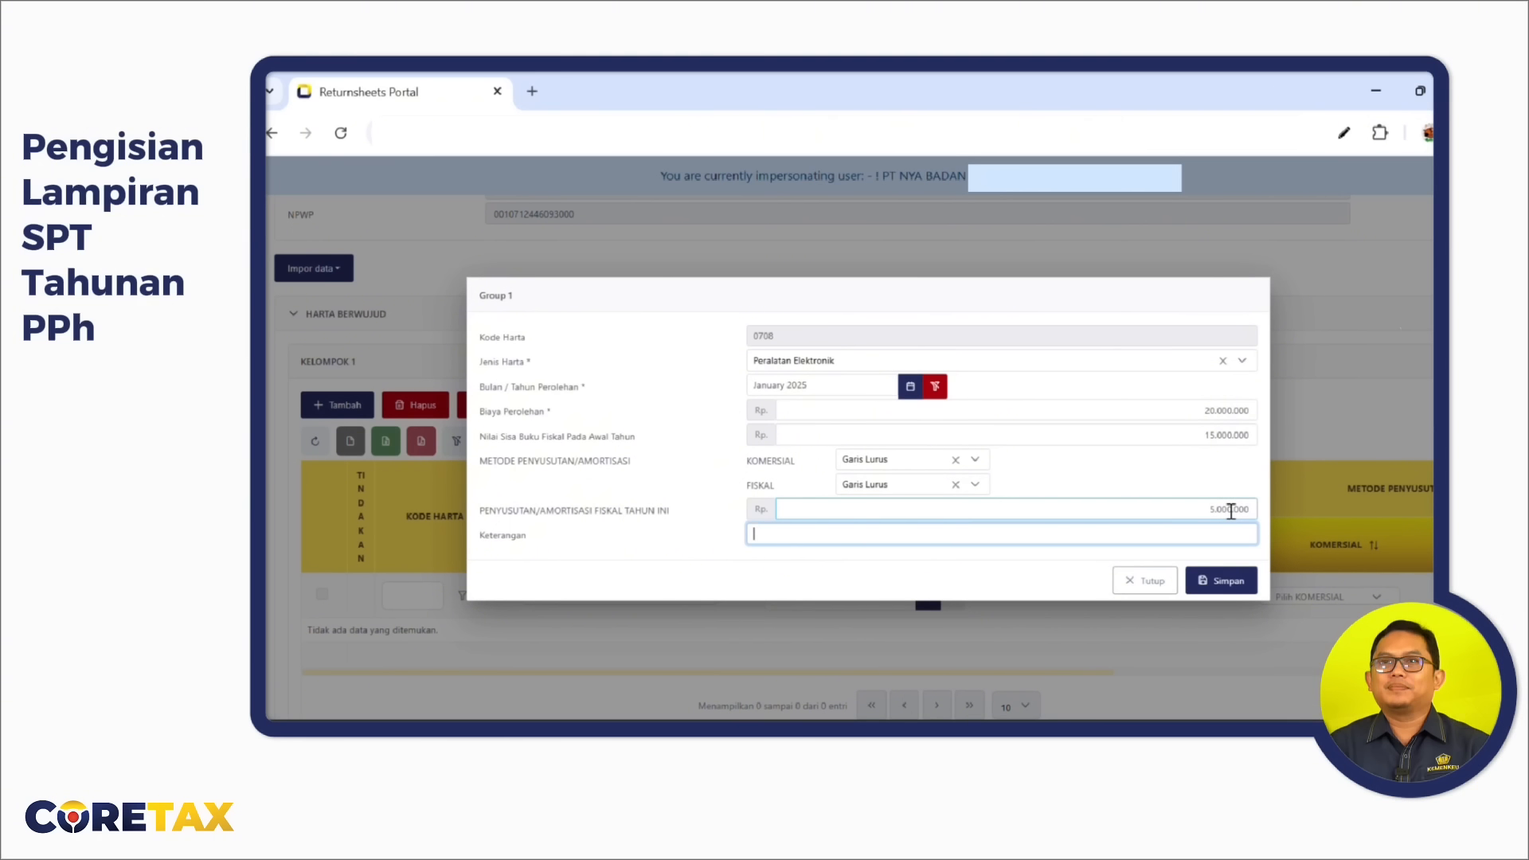
text(KOMPUTER)
click(1228, 591)
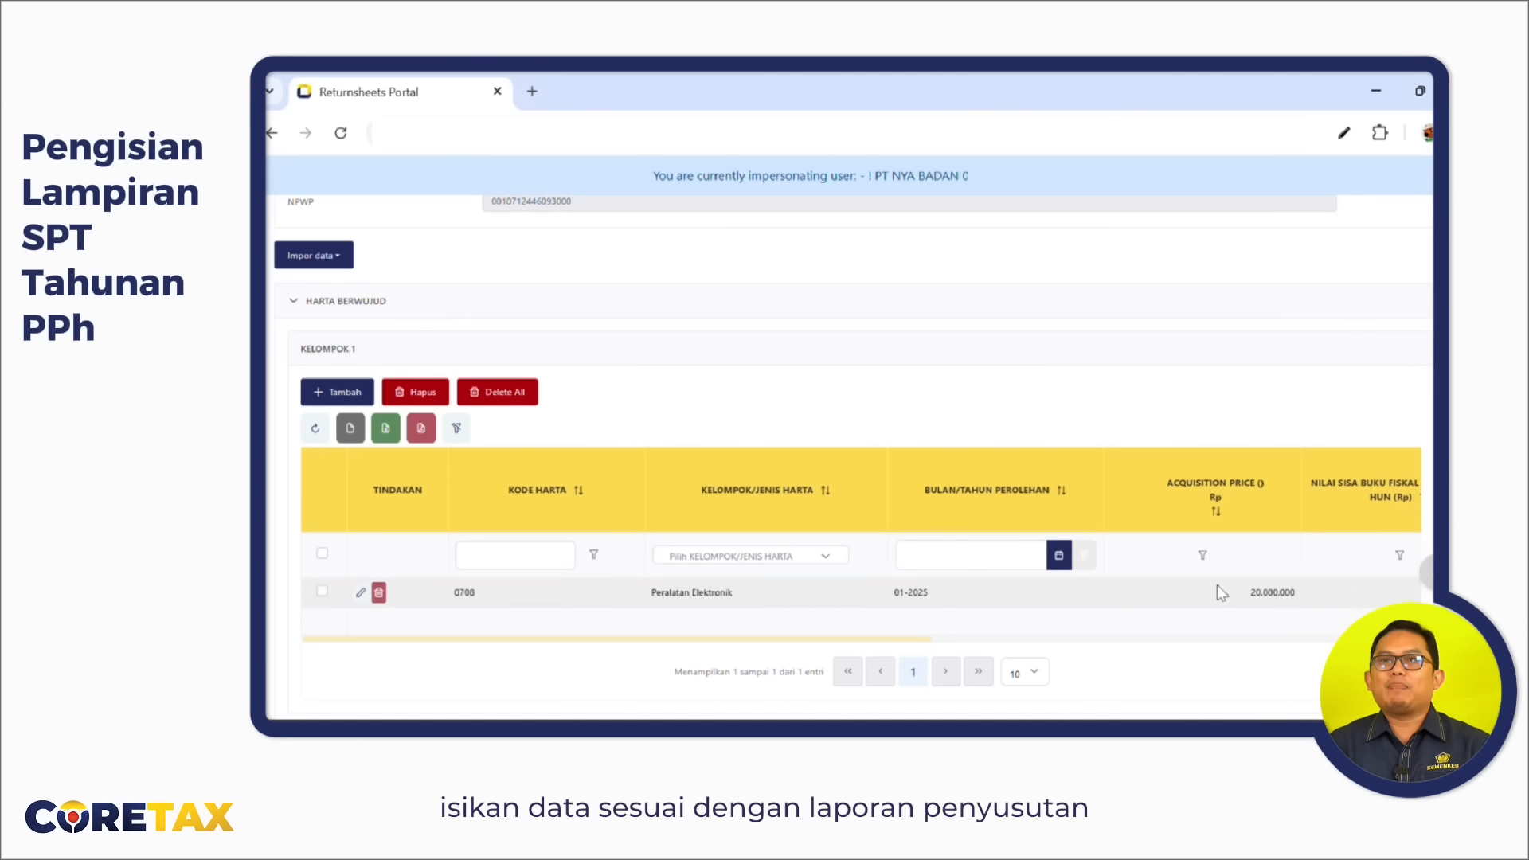
scroll(1222, 594, right, 5)
scroll(1222, 594, right, 5)
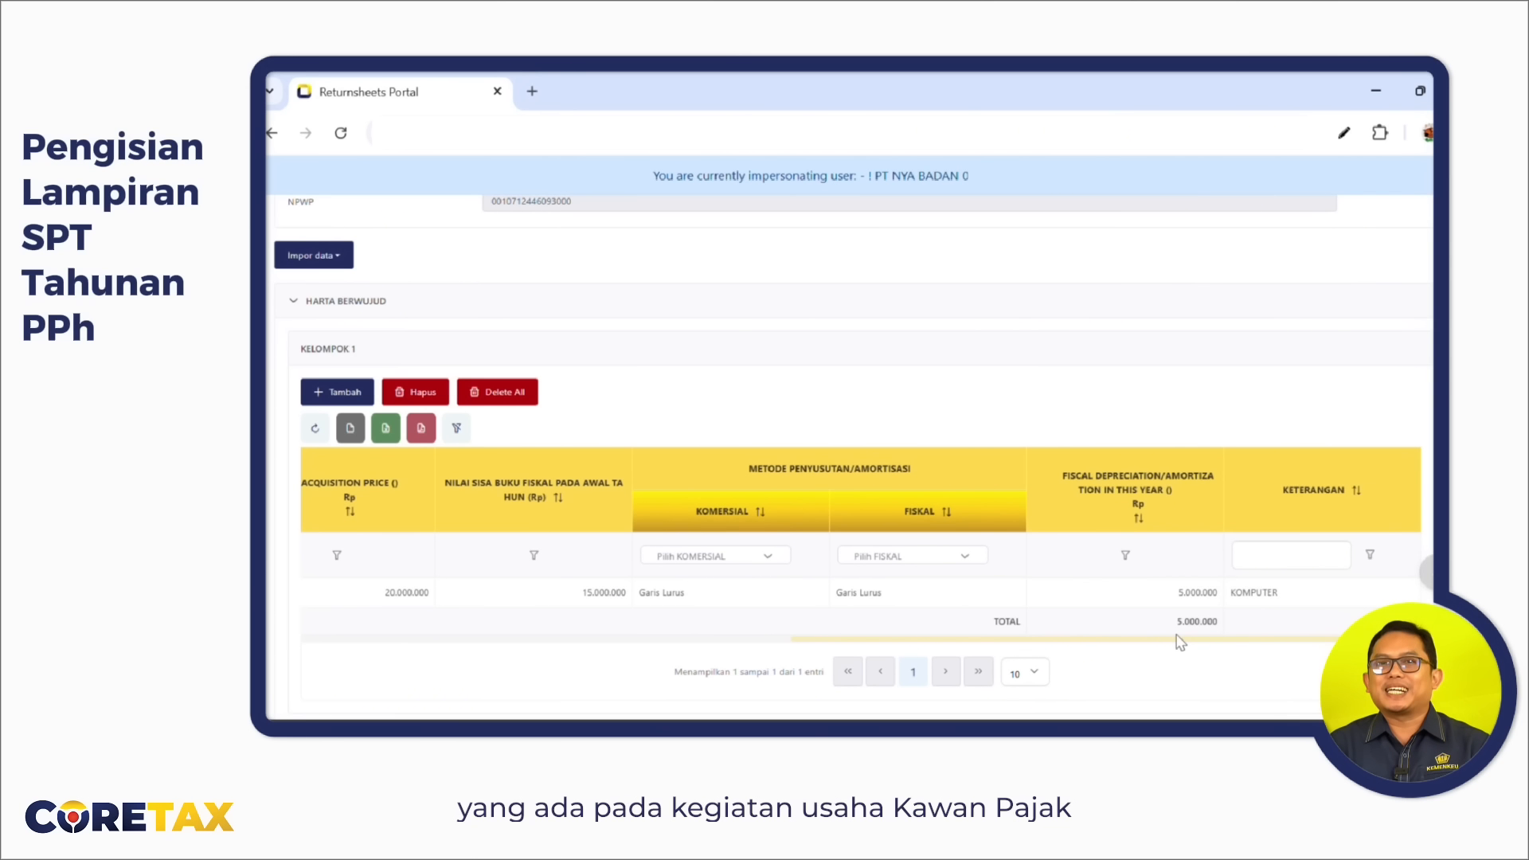
scroll(708, 581, up, 4)
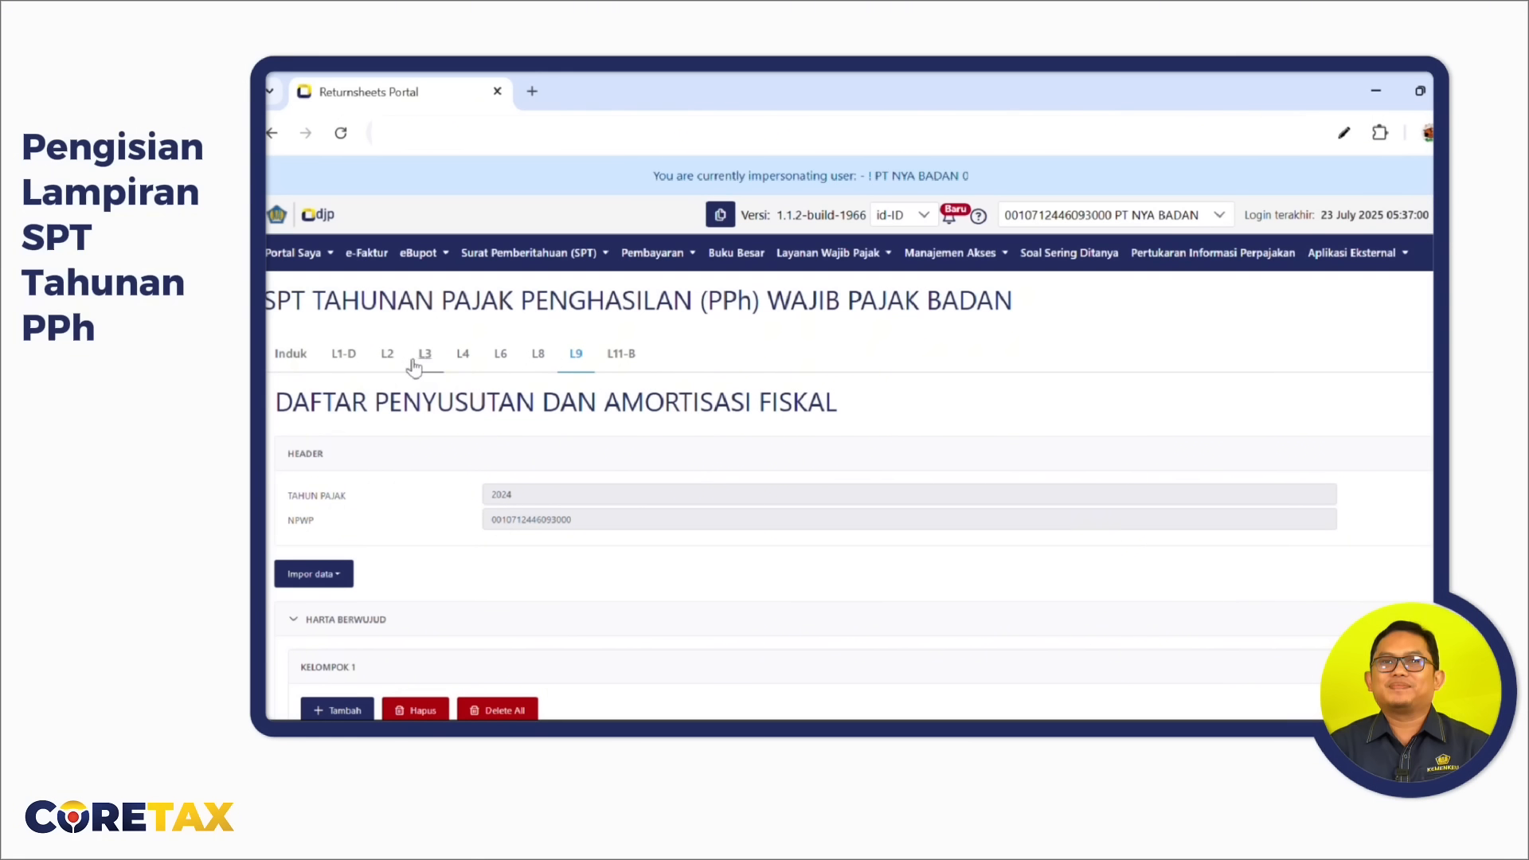
Open attachment L2 and review its pre-filled Direktur and Lainnya ownership entries in sections A and B.
click(390, 360)
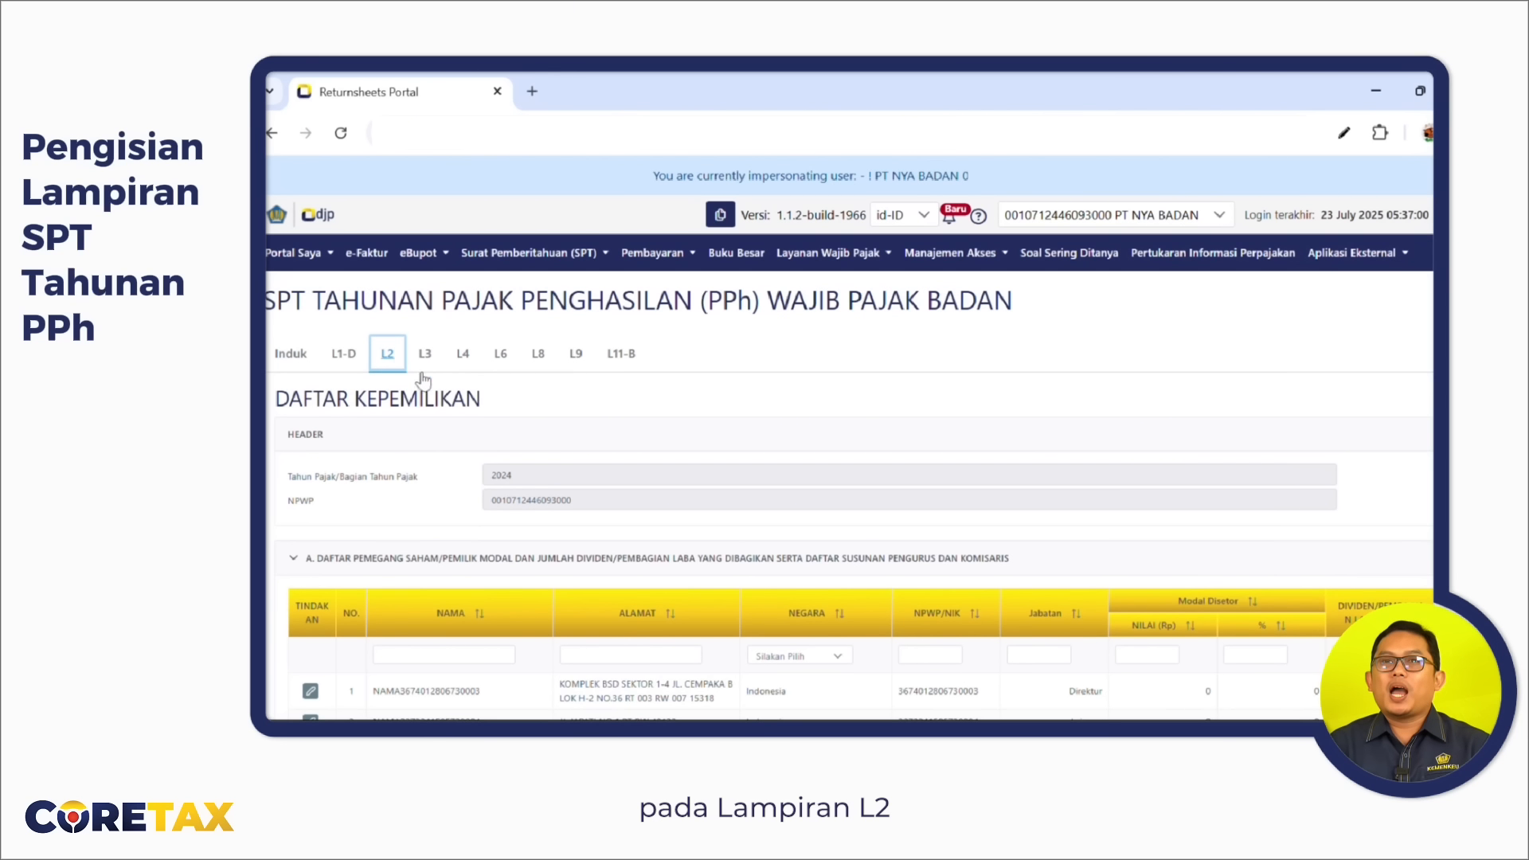
scroll(733, 471, down, 1)
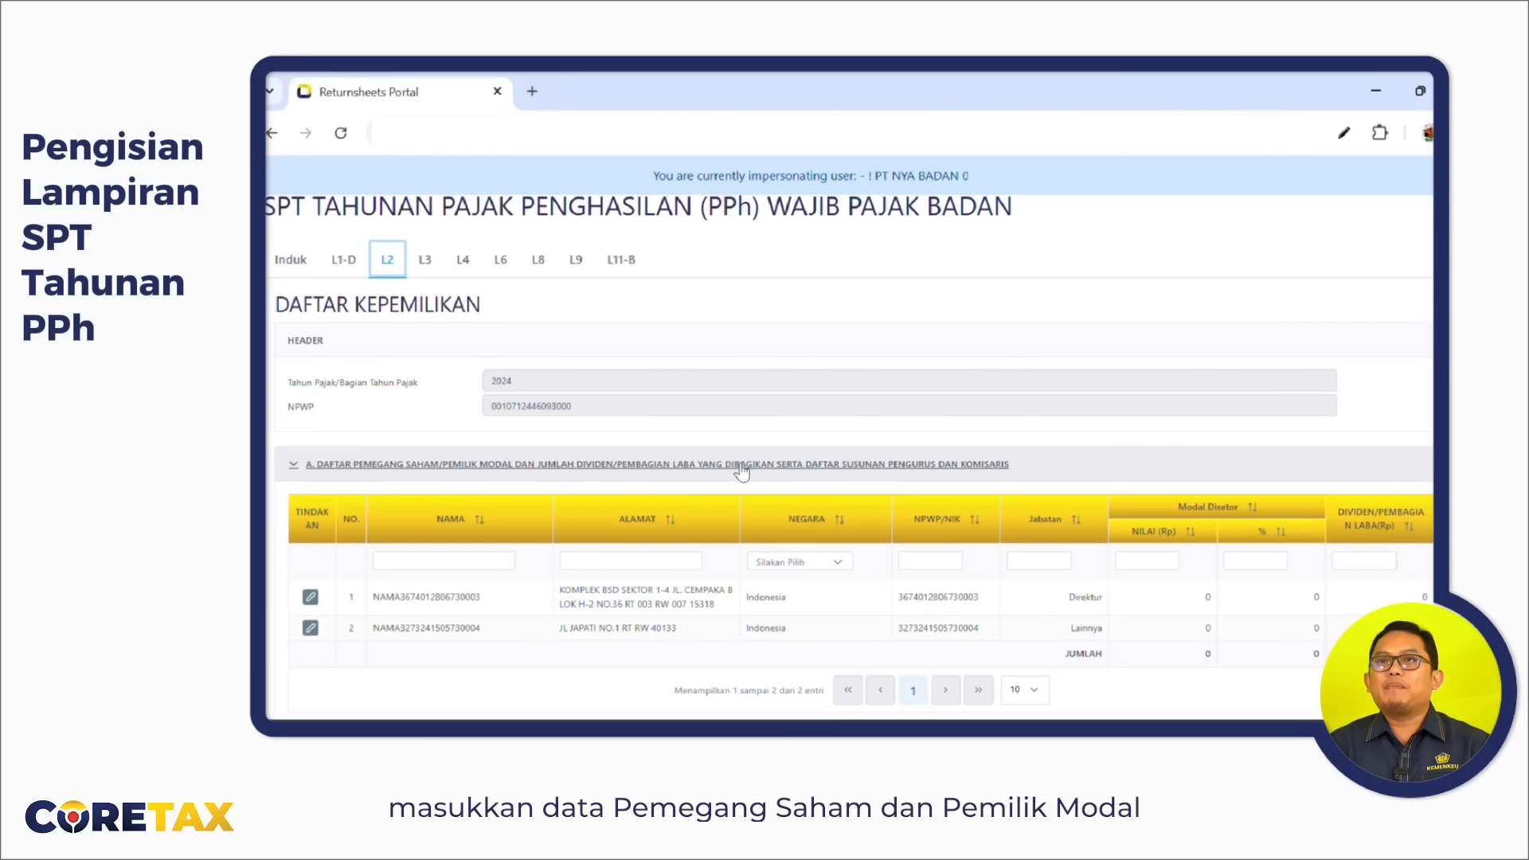
scroll(741, 470, down, 1)
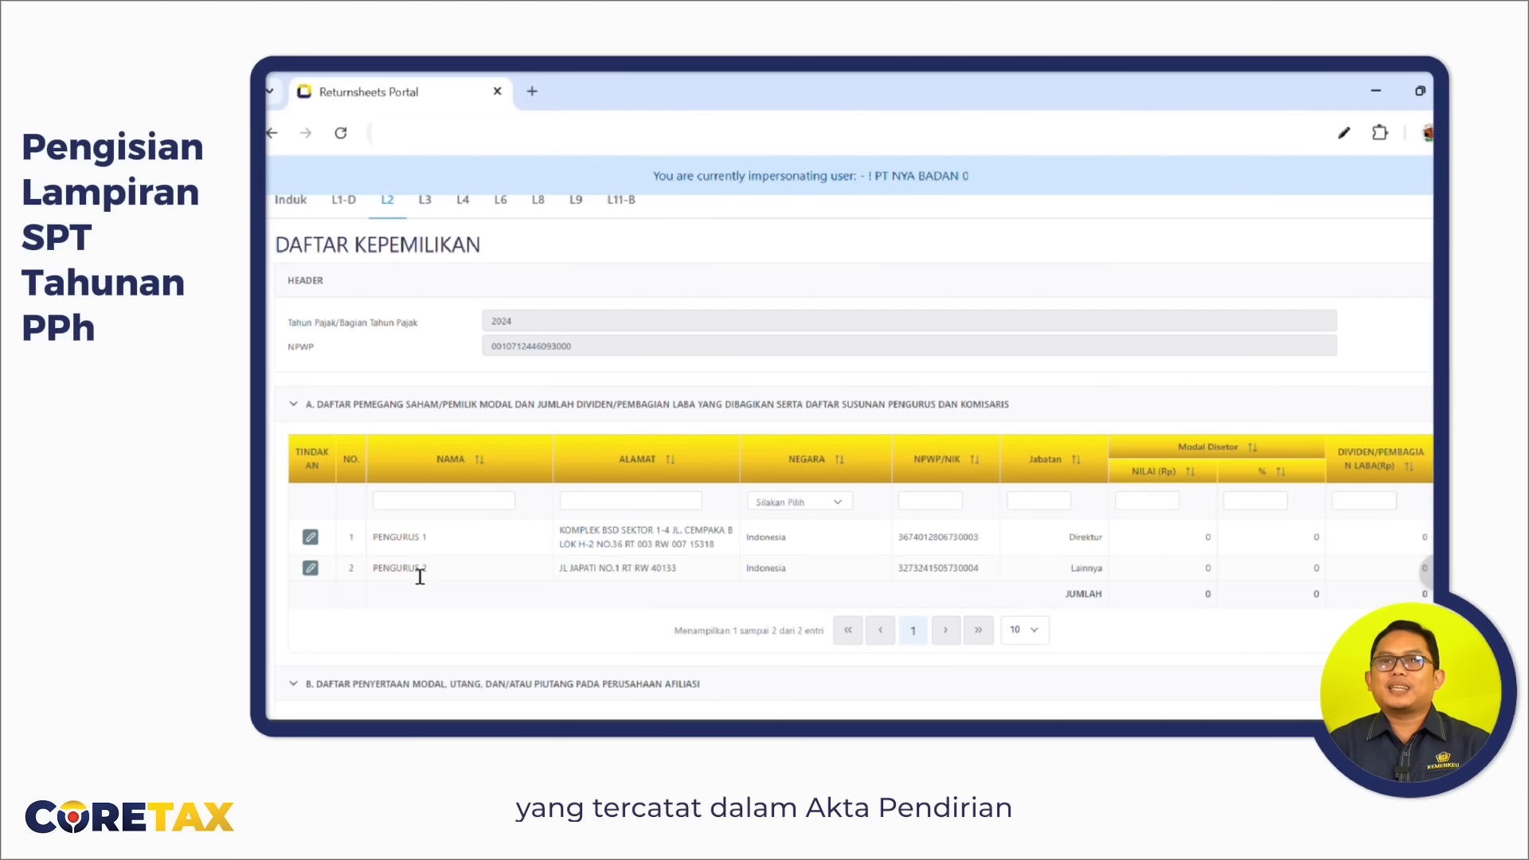
scroll(418, 581, down, 2)
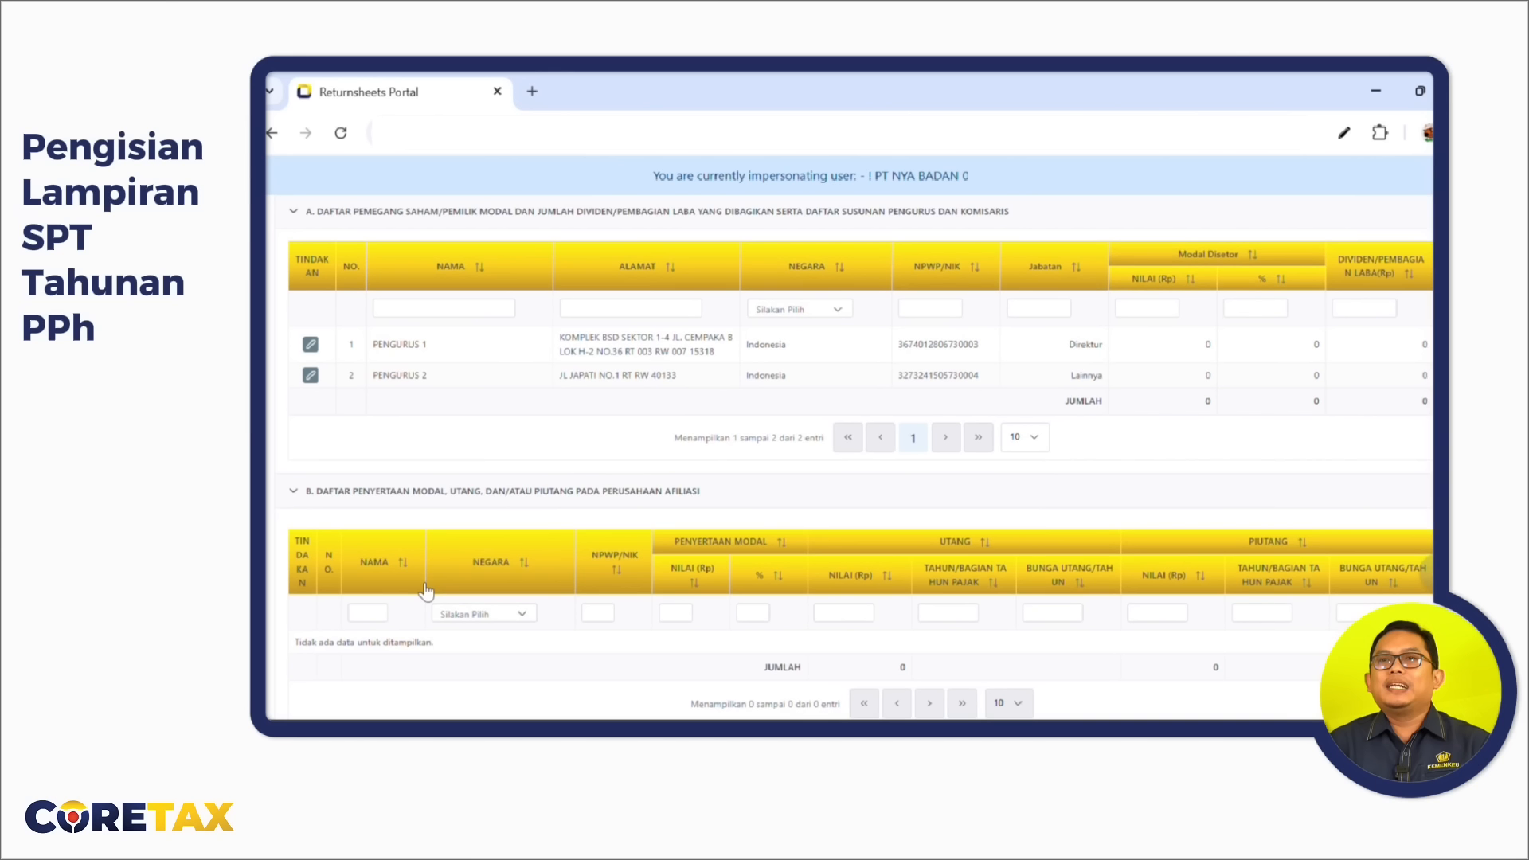
scroll(426, 591, up, 2)
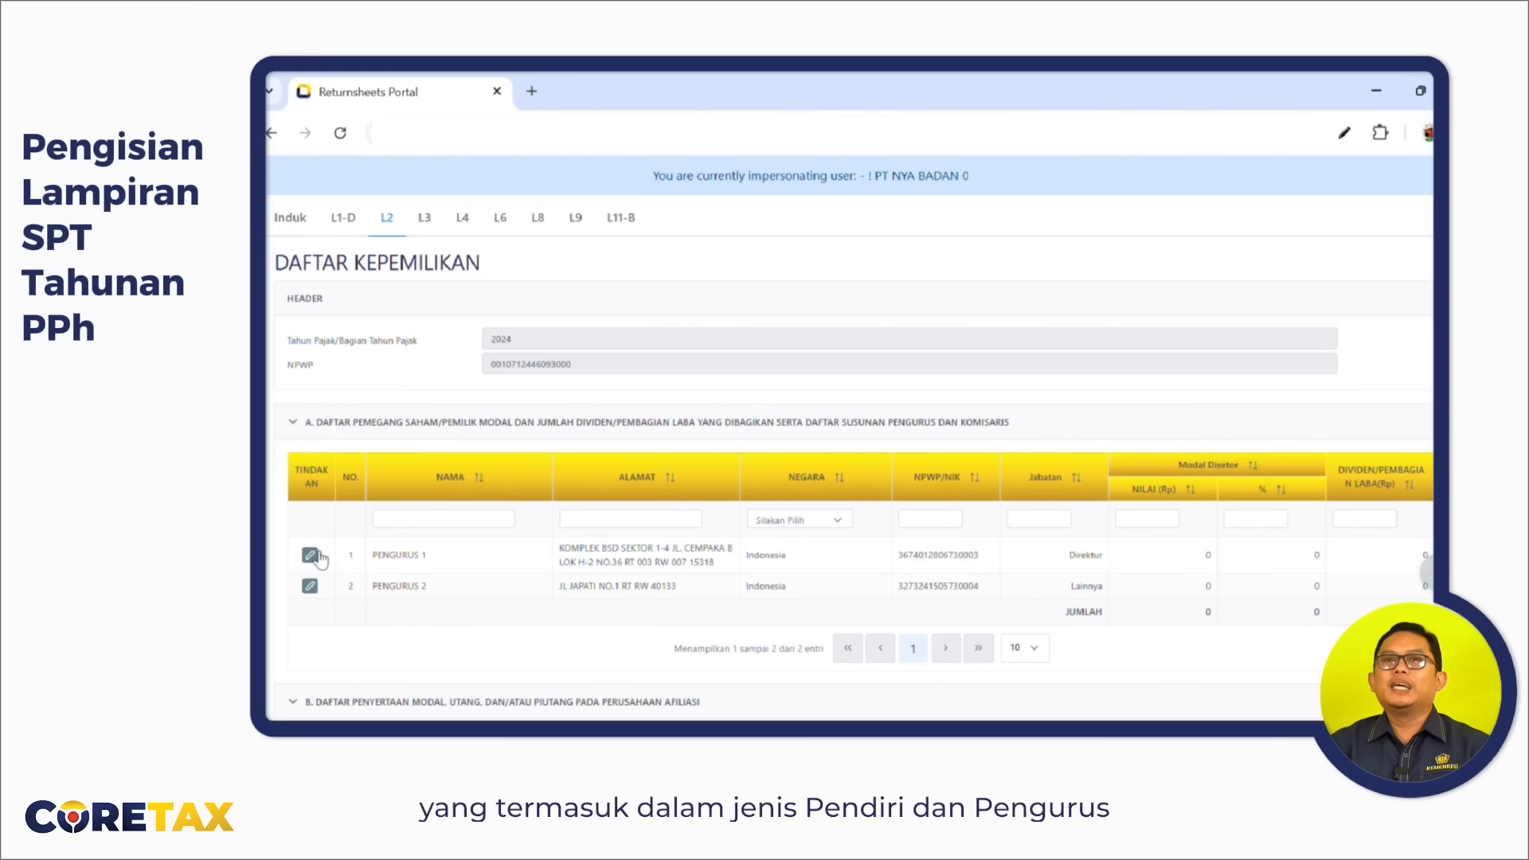
Set the first shareholder's paid-up capital to 1.000.000.000 with 70% ownership and save.
click(310, 555)
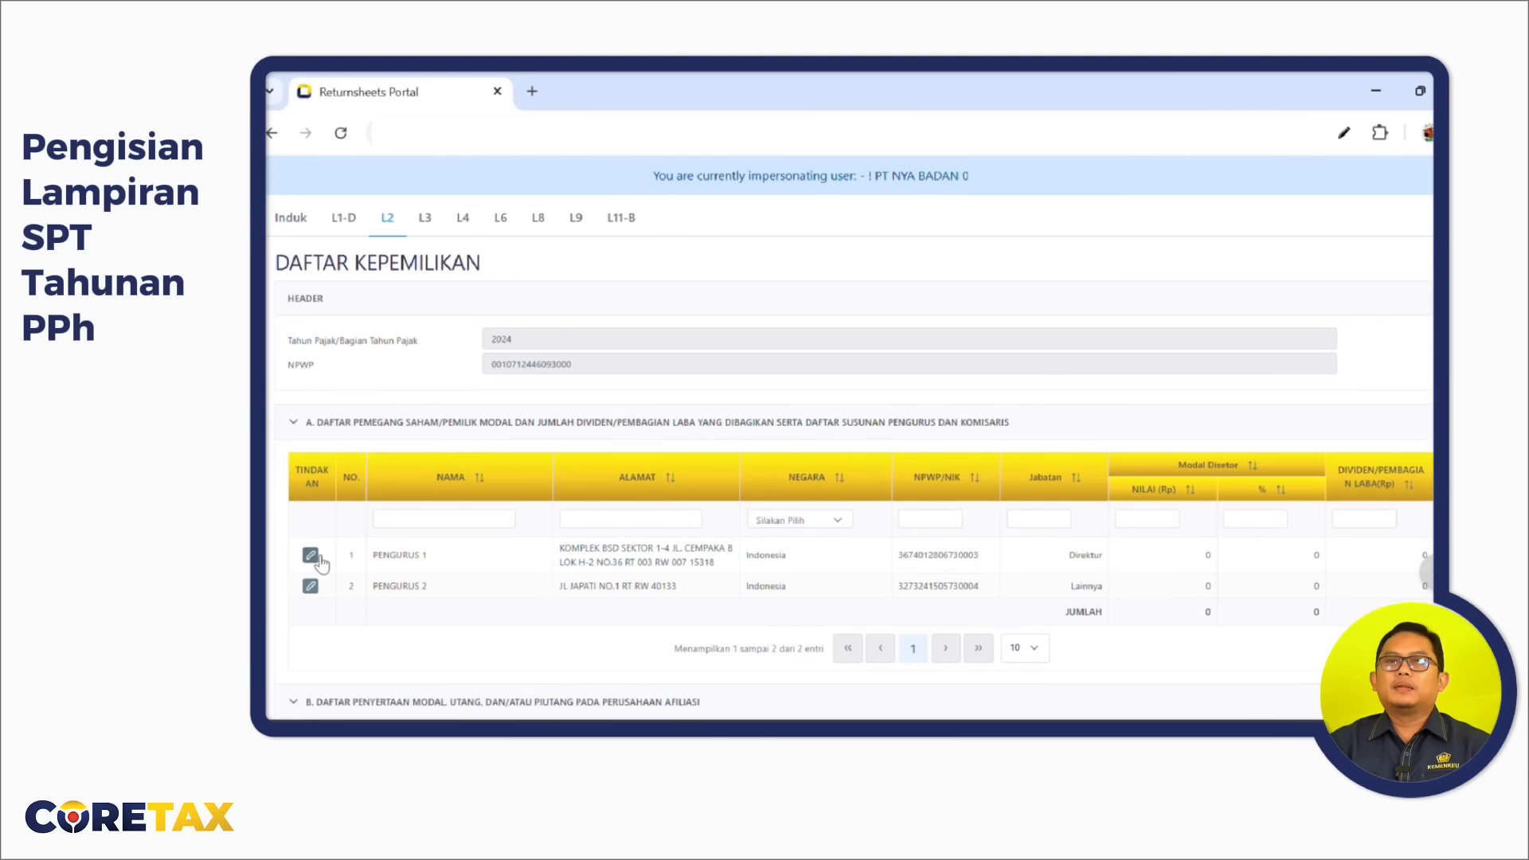
text(1.000.000.000)
drag(1122, 497, 1149, 505)
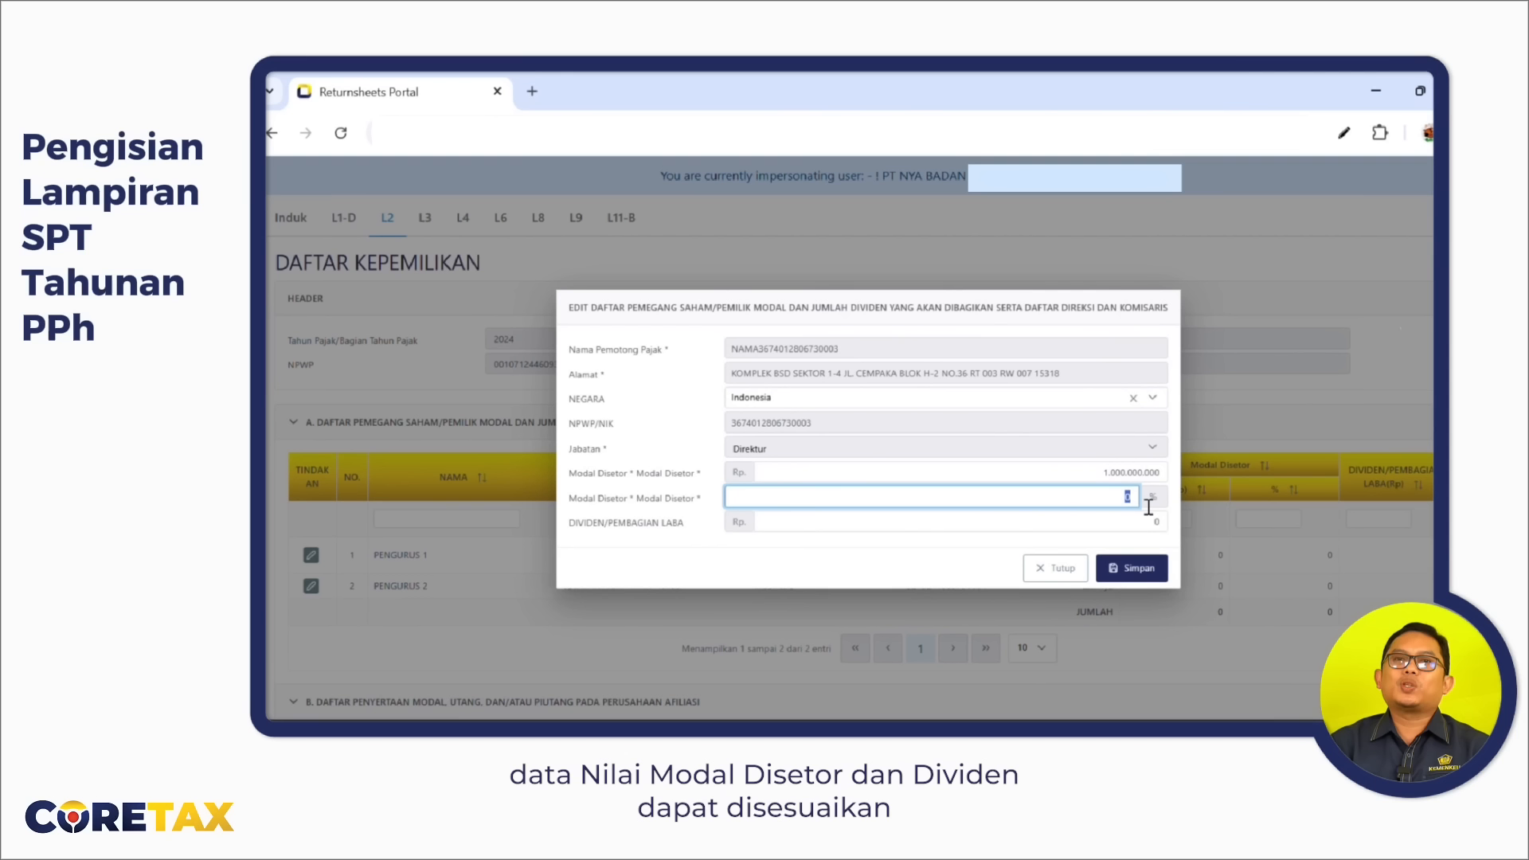
text(70)
click(1151, 523)
click(1135, 568)
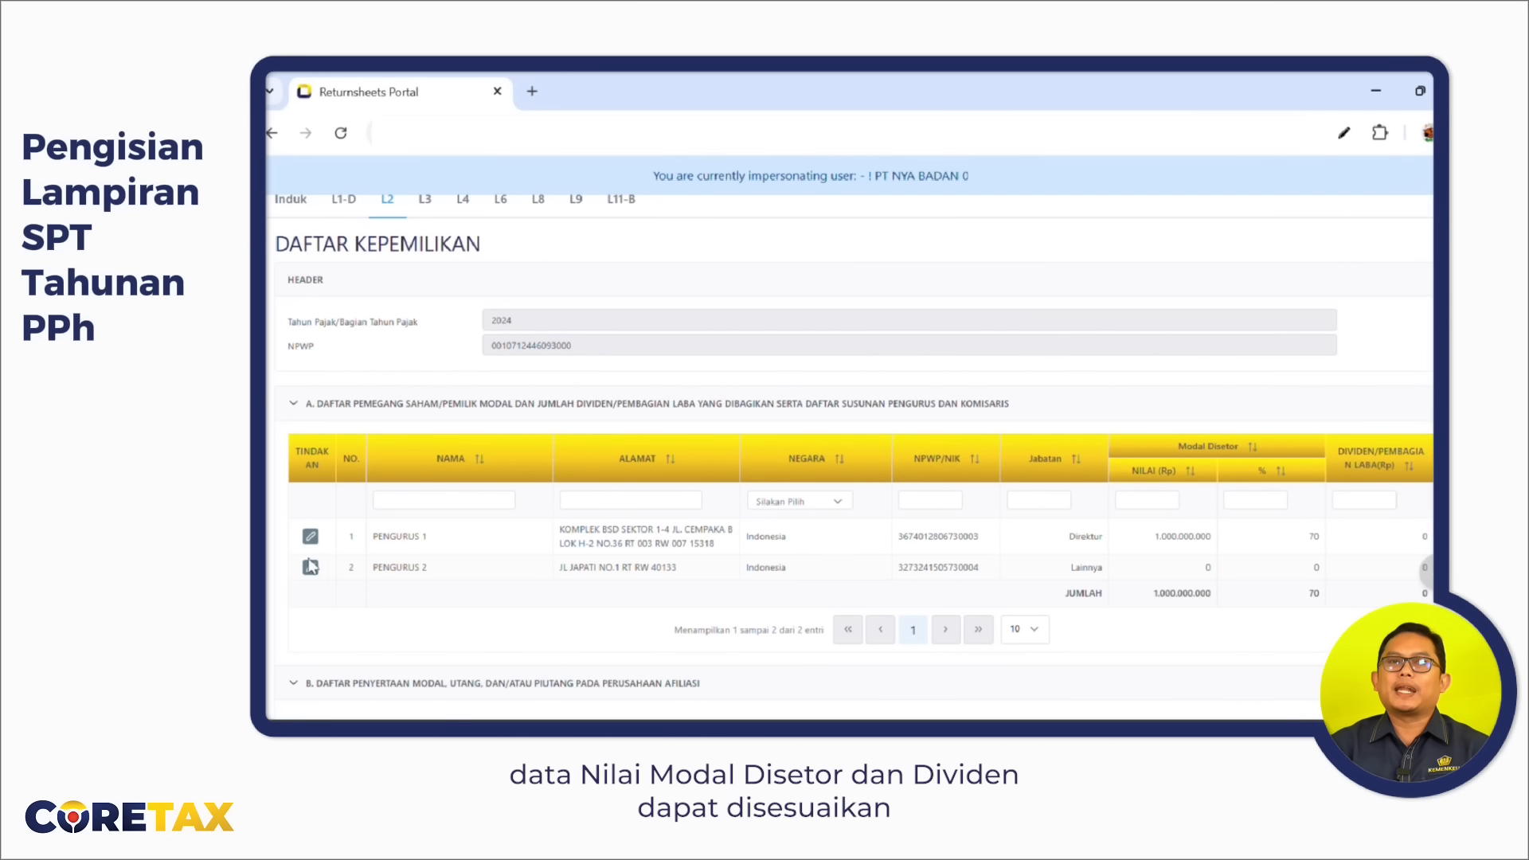
Enter 500000000 paid-up capital for PENGURUS 2 and review the 1.500.000.000 total.
click(310, 567)
click(1159, 472)
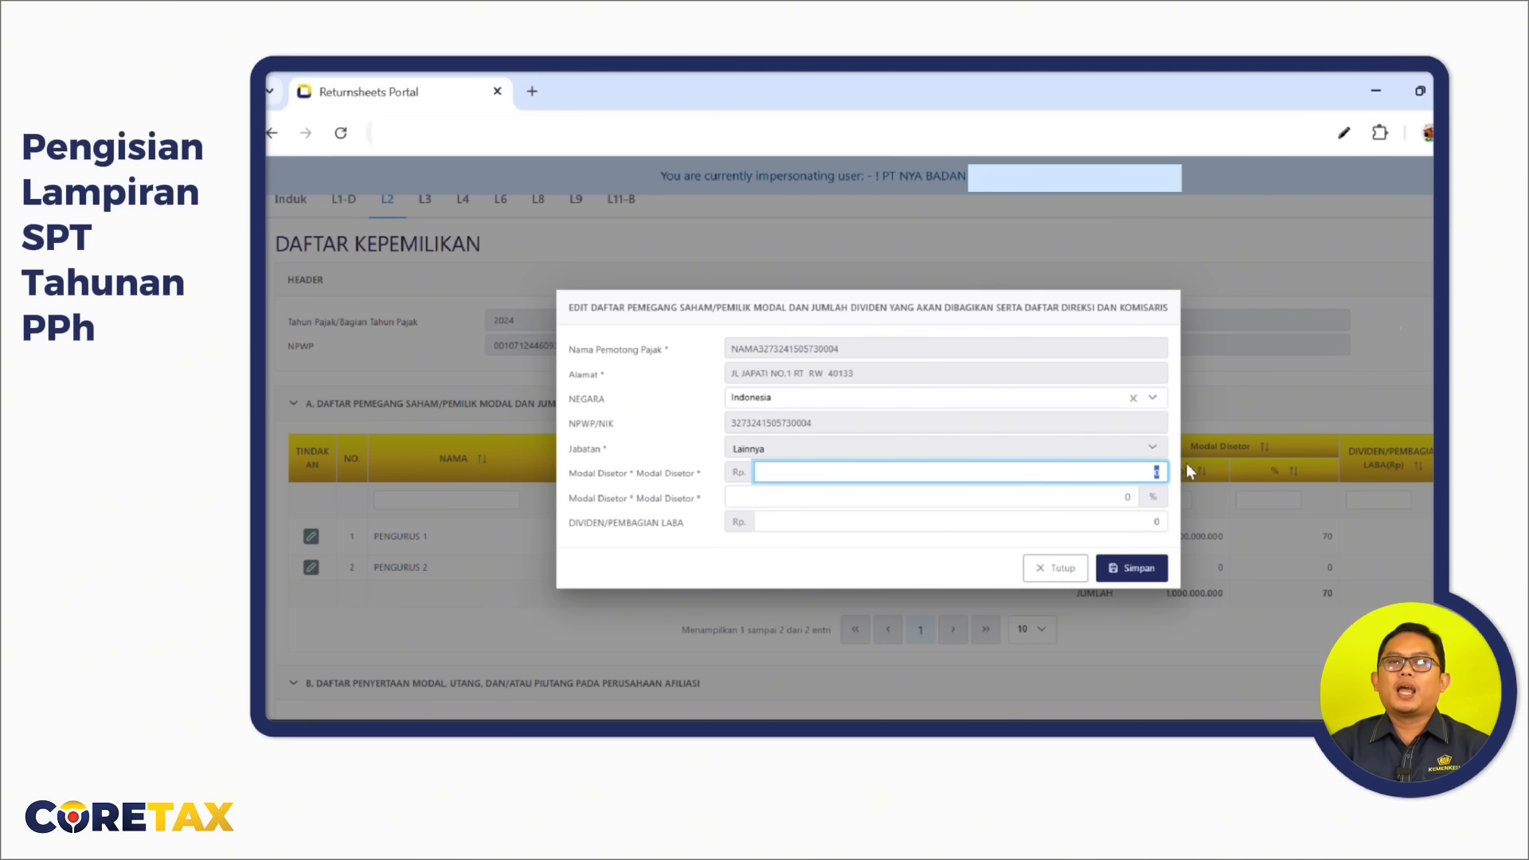
text(500000000)
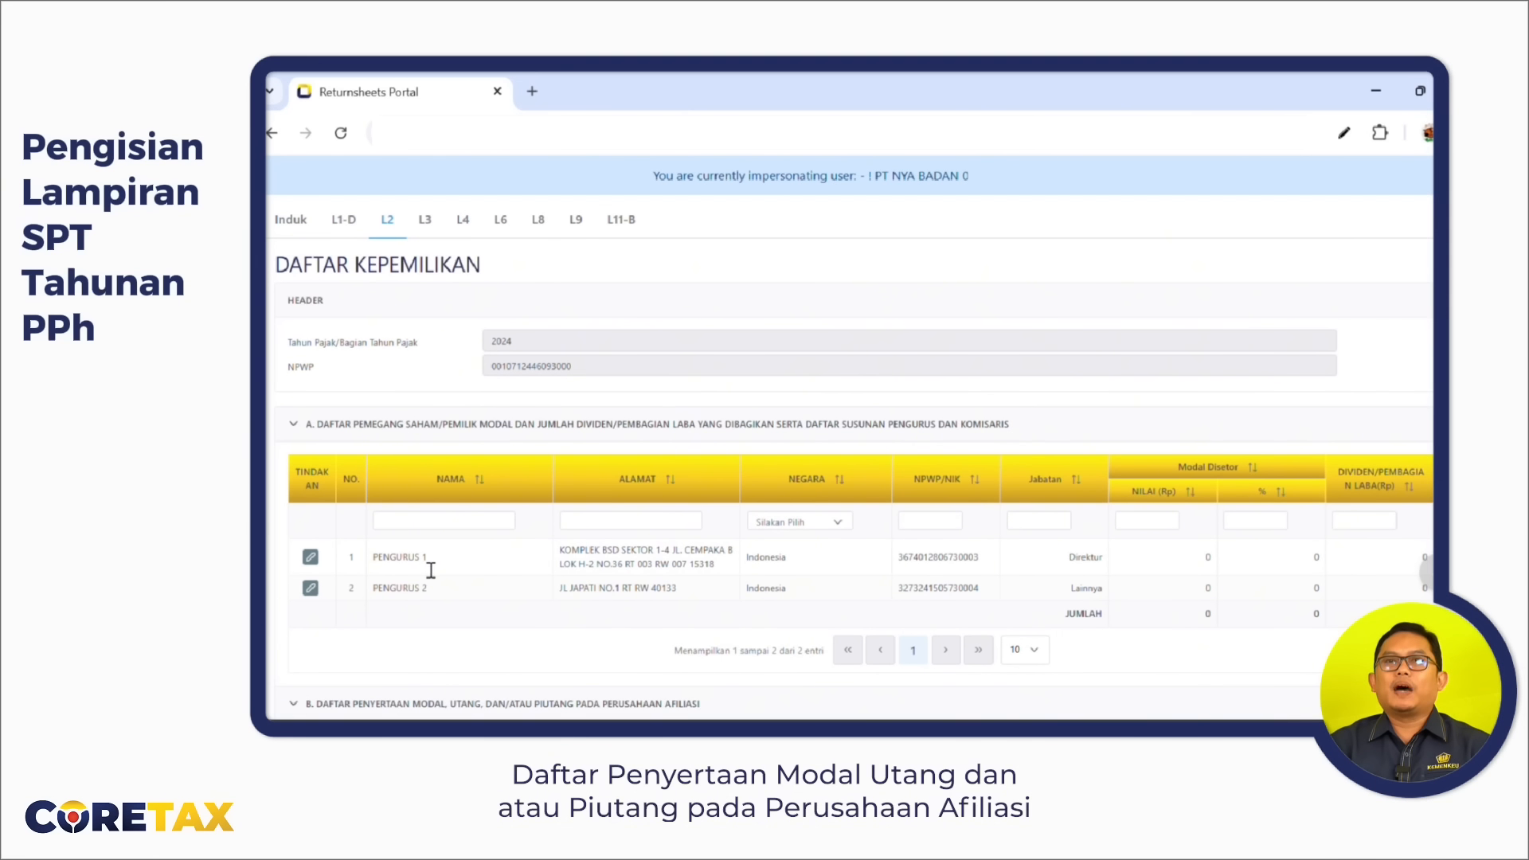
scroll(651, 482, down, 3)
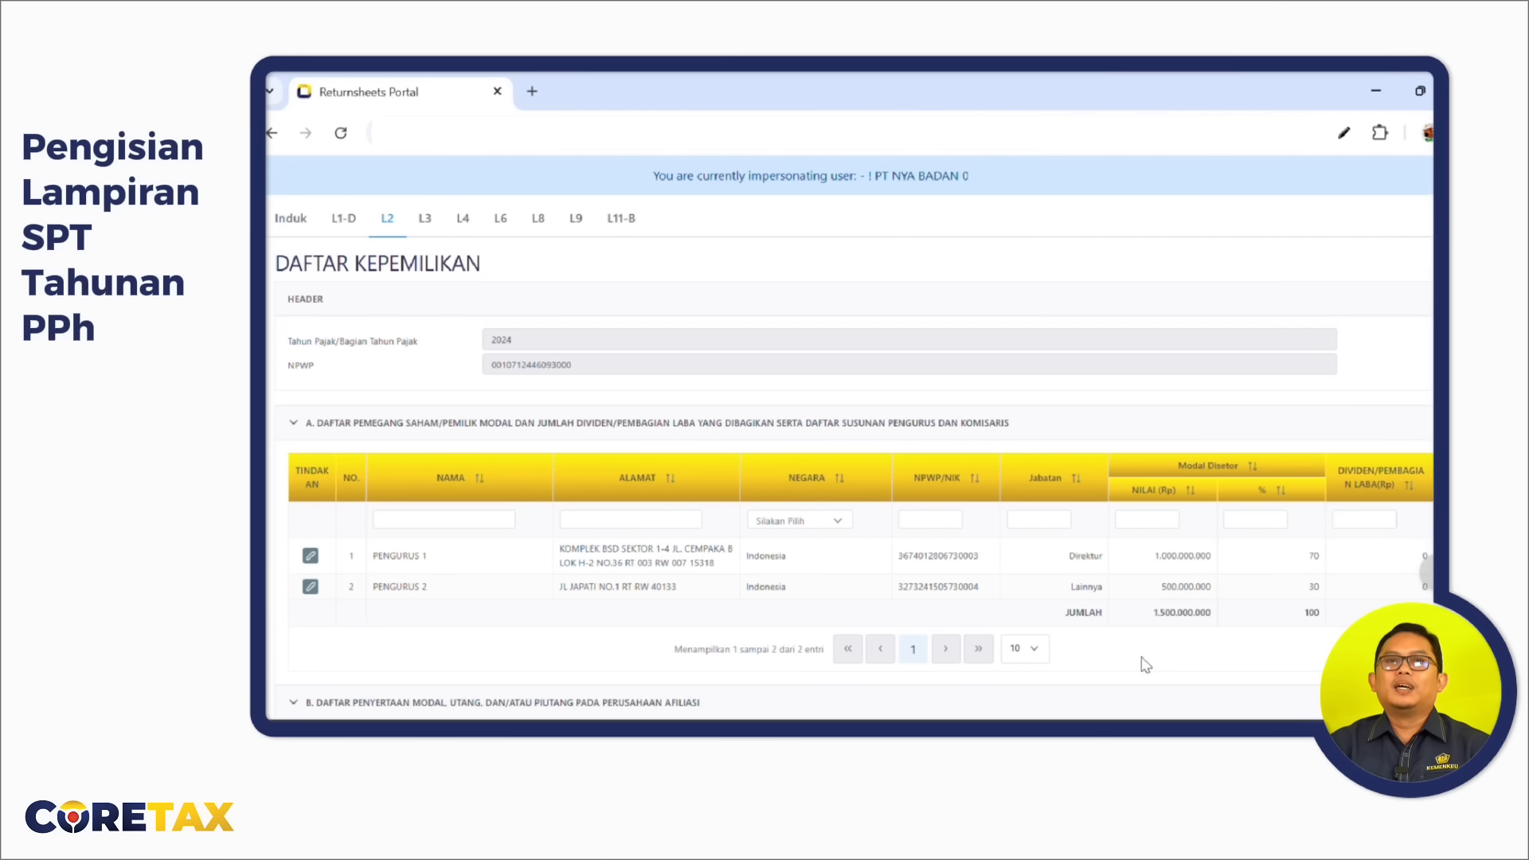
scroll(772, 601, up, 2)
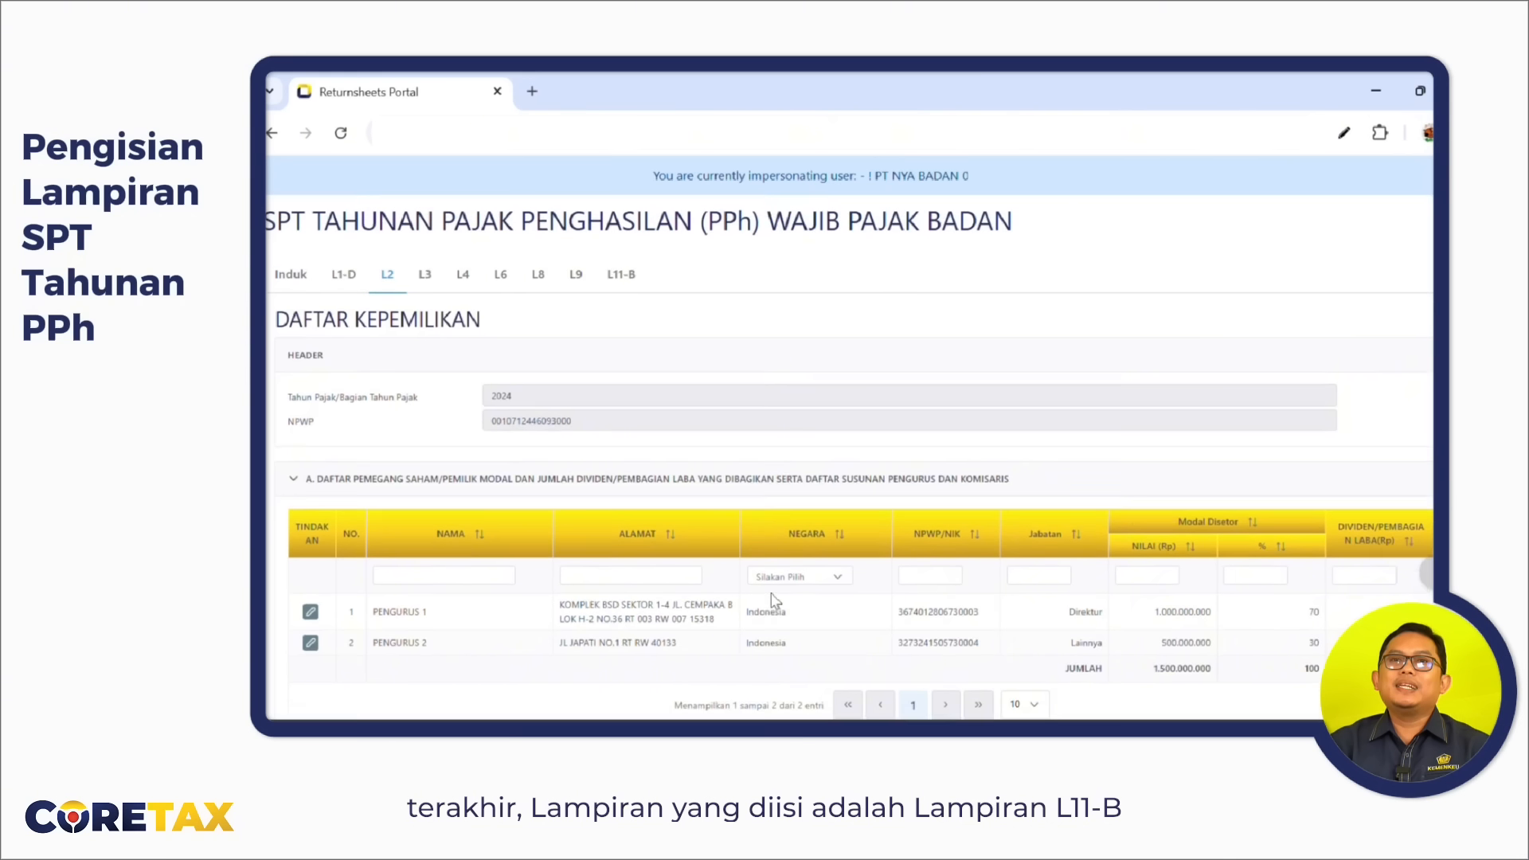
Open L11-B and review EBITDA 1.547.000.000, its 25% cap of 386.750.000, and empty loan sections.
click(622, 354)
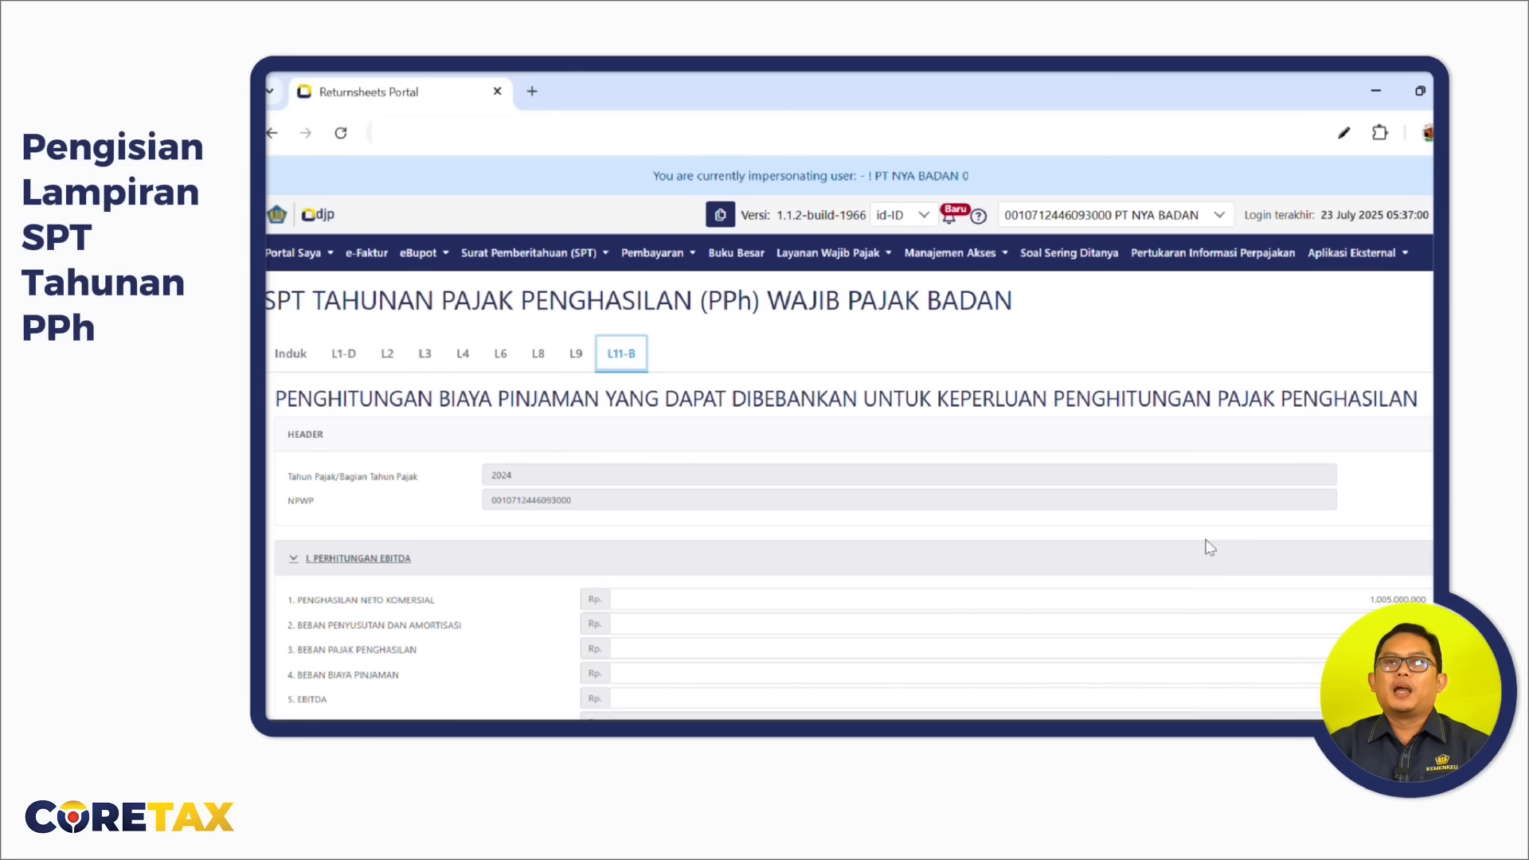
scroll(1285, 526, down, 2)
scroll(1284, 525, down, 3)
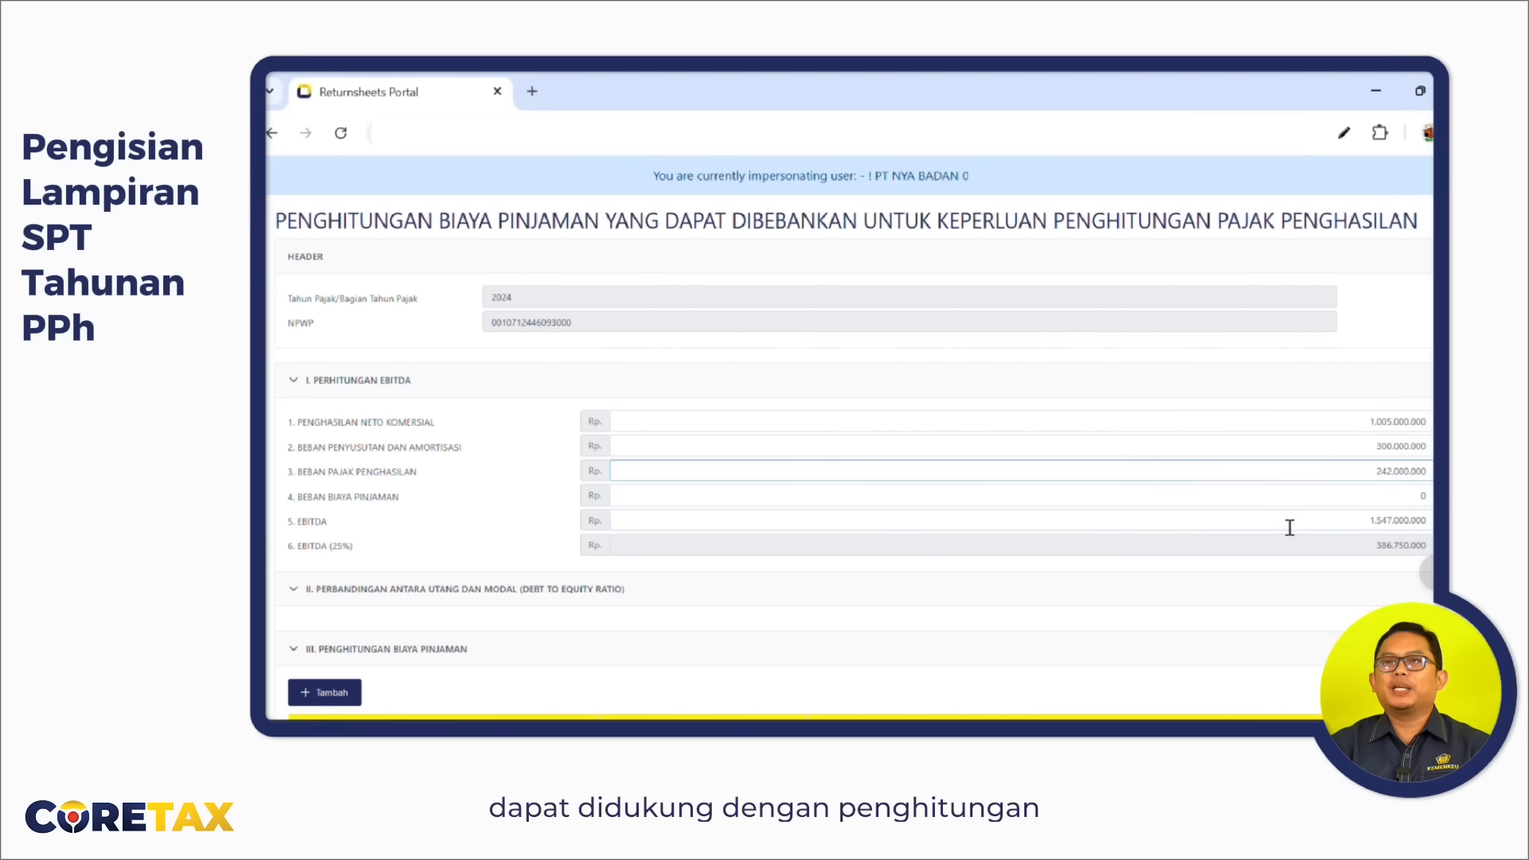
scroll(1291, 528, down, 1)
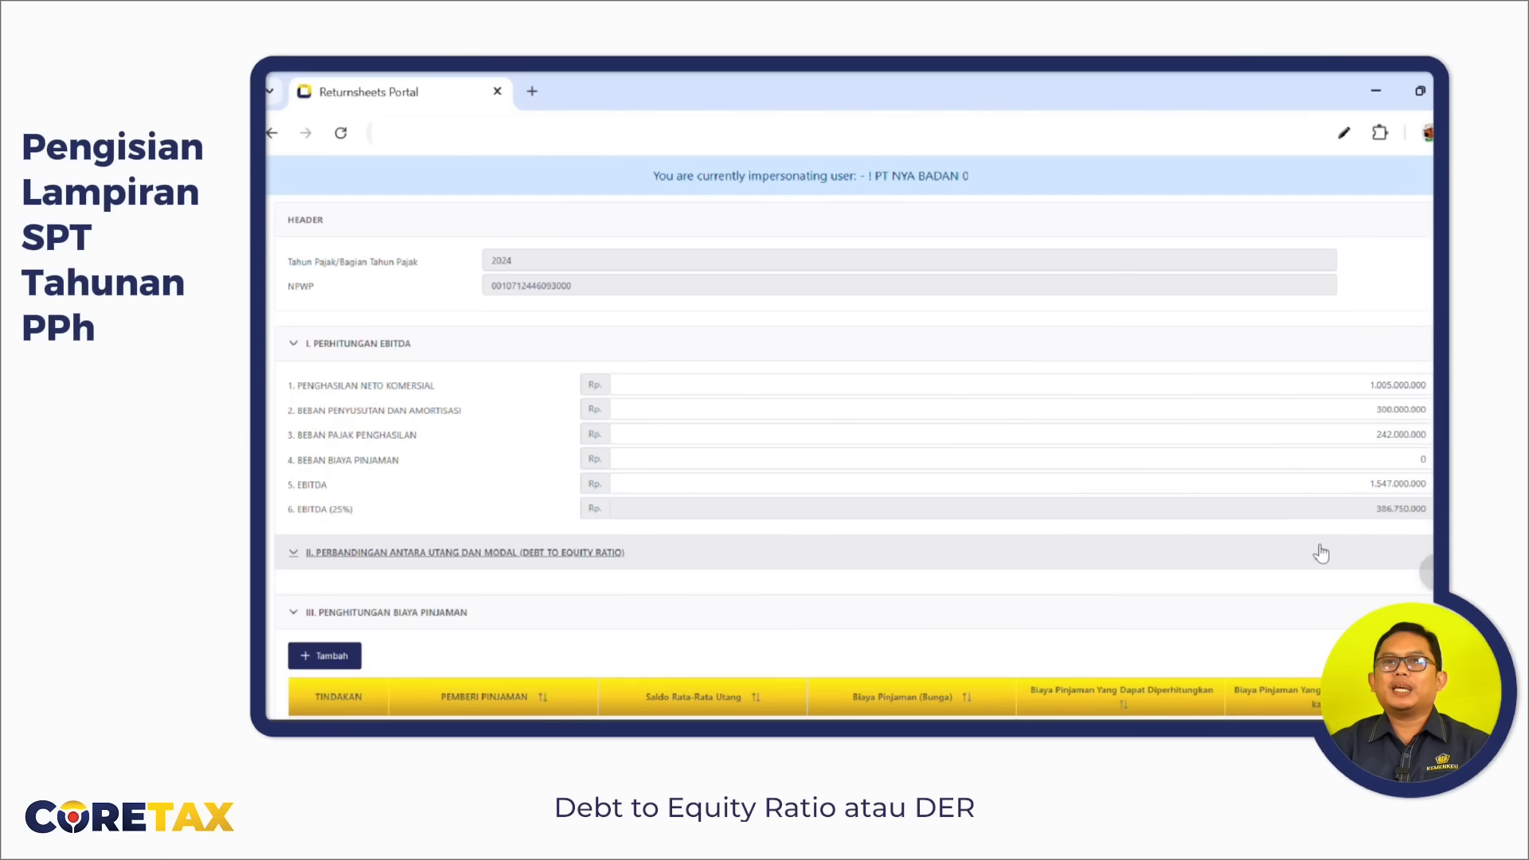
scroll(1321, 554, down, 2)
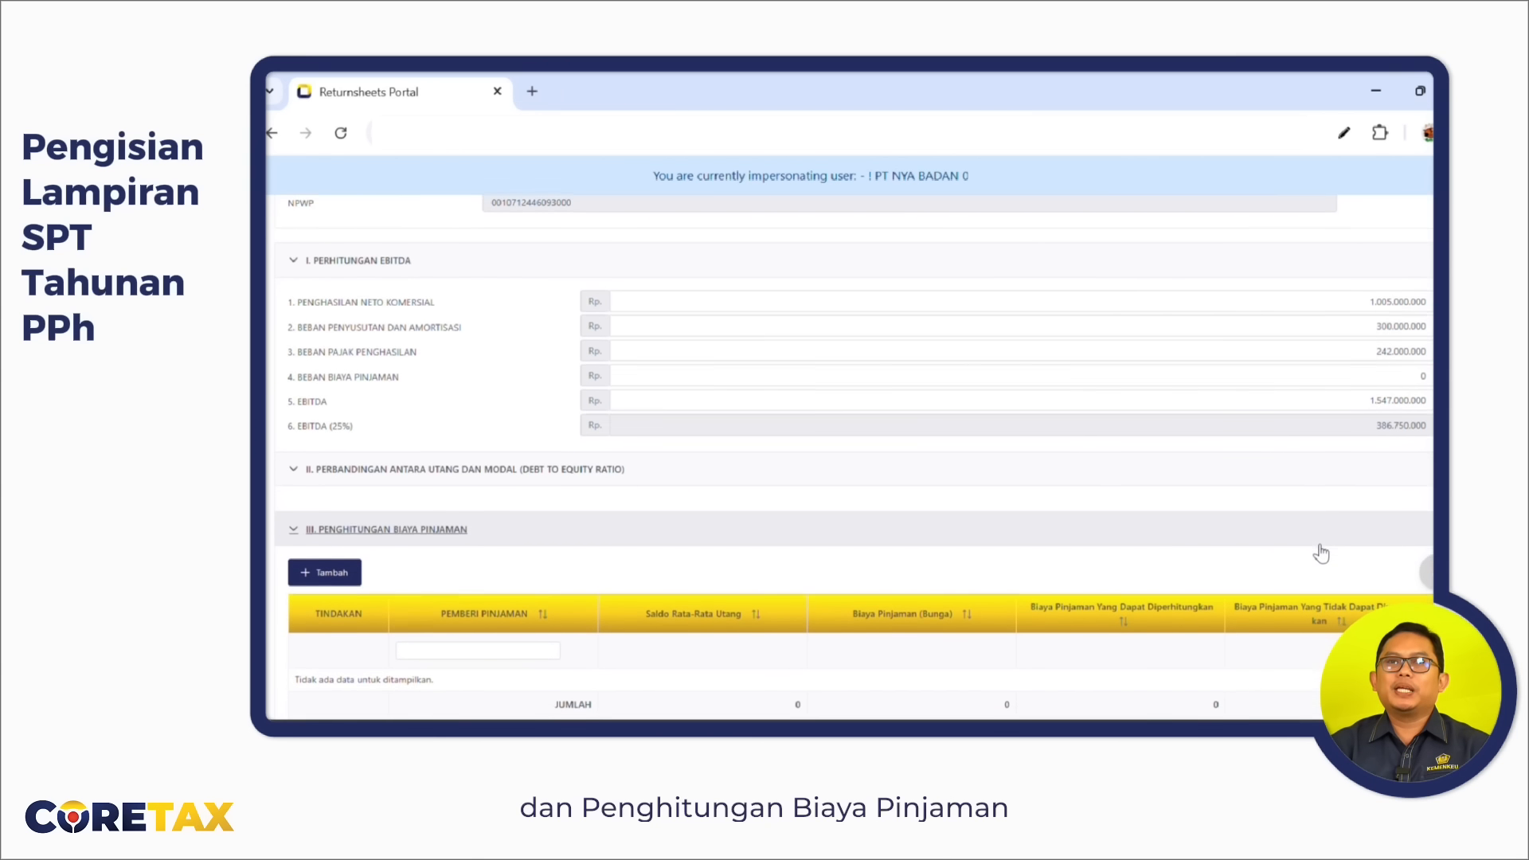
scroll(1322, 554, down, 5)
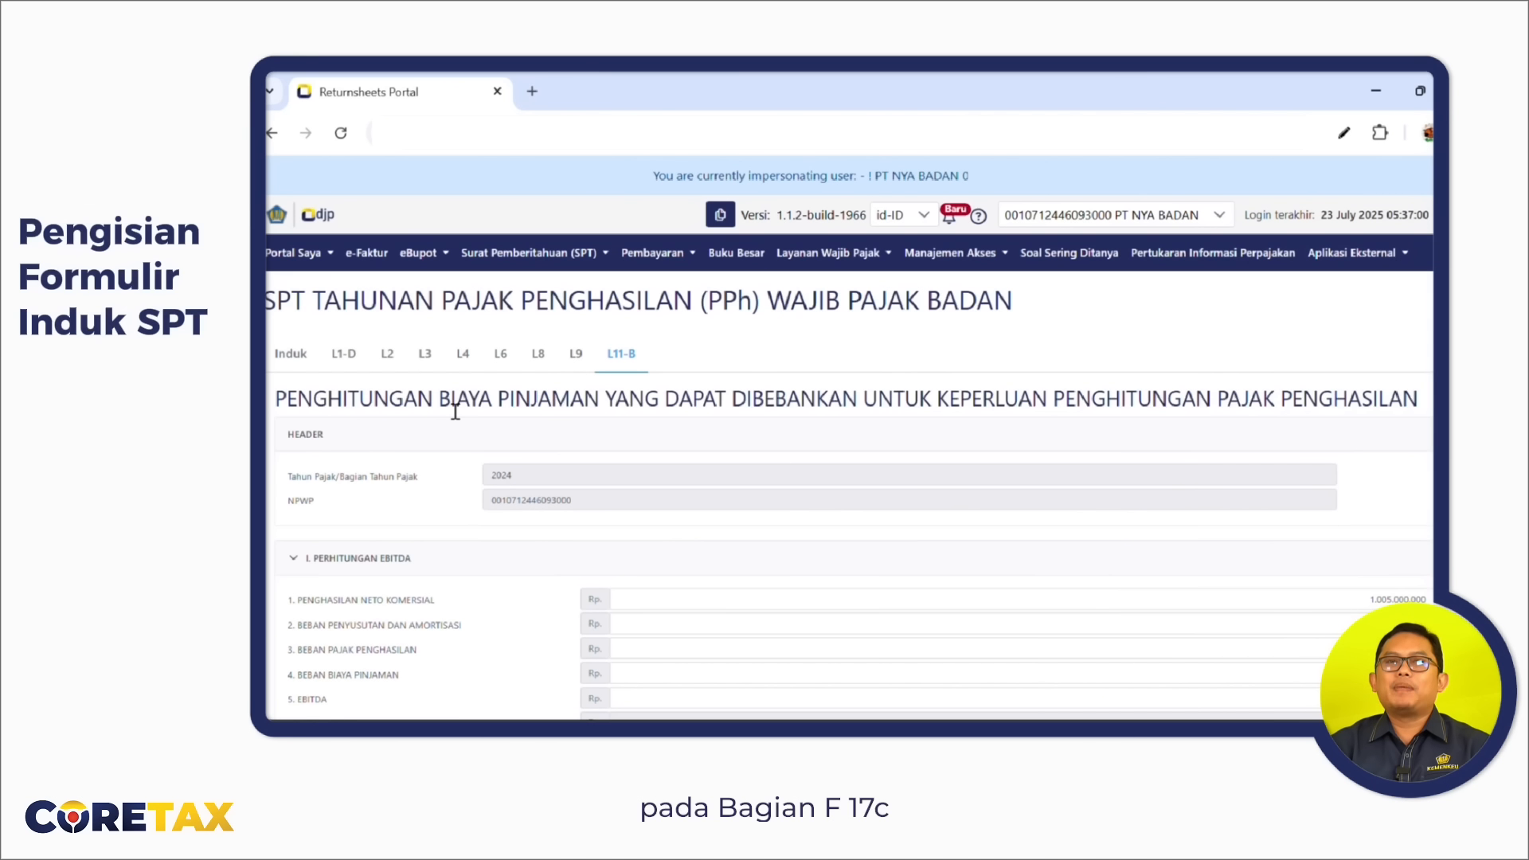
Return to the Induk form and review sections B to H, showing the 95.725.270 underpayment.
click(292, 355)
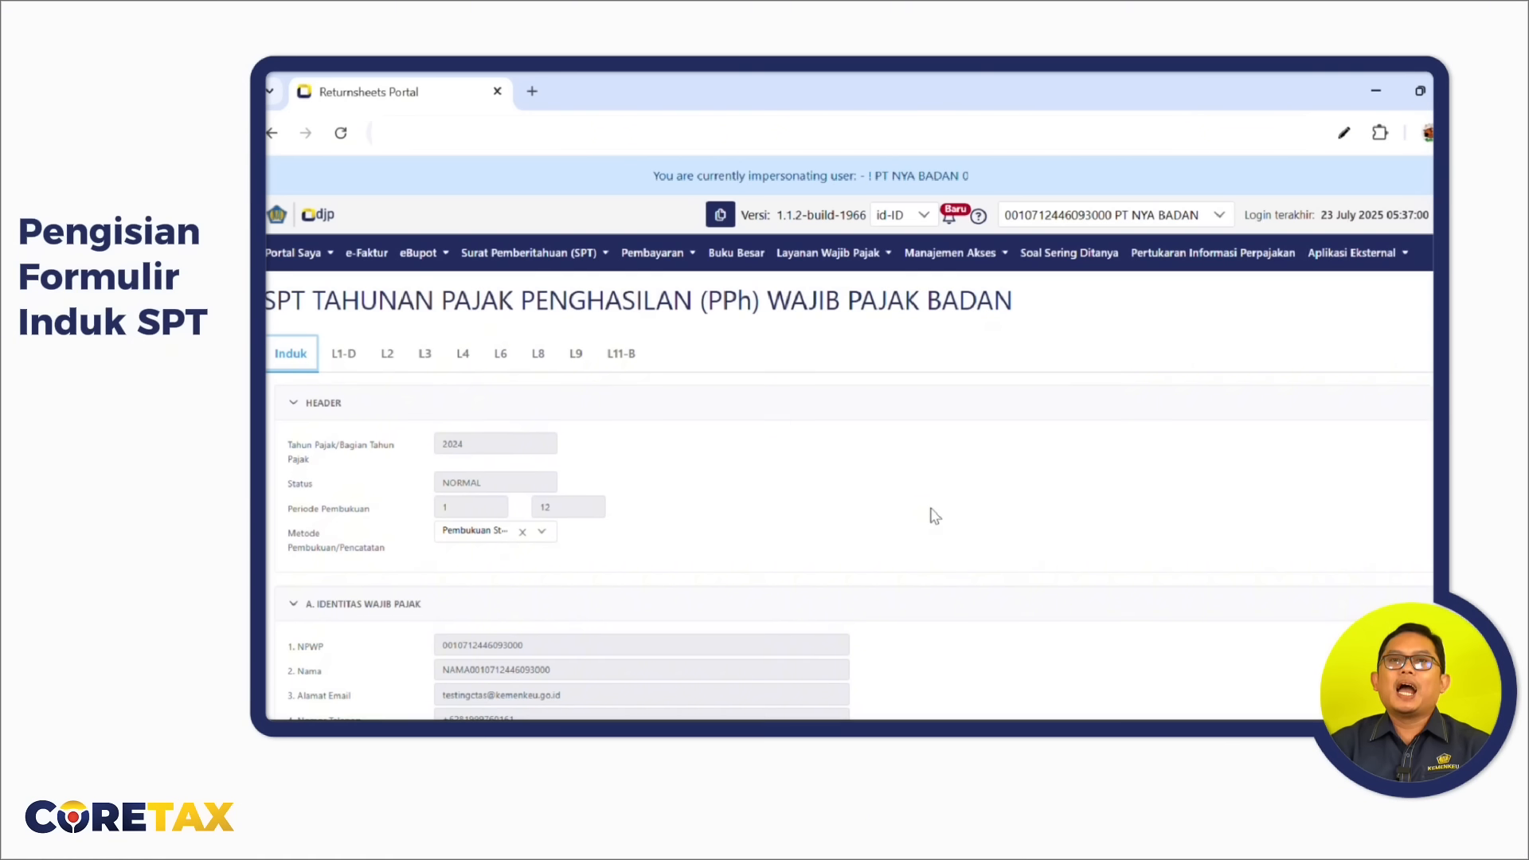
scroll(936, 516, down, 1)
scroll(939, 518, down, 10)
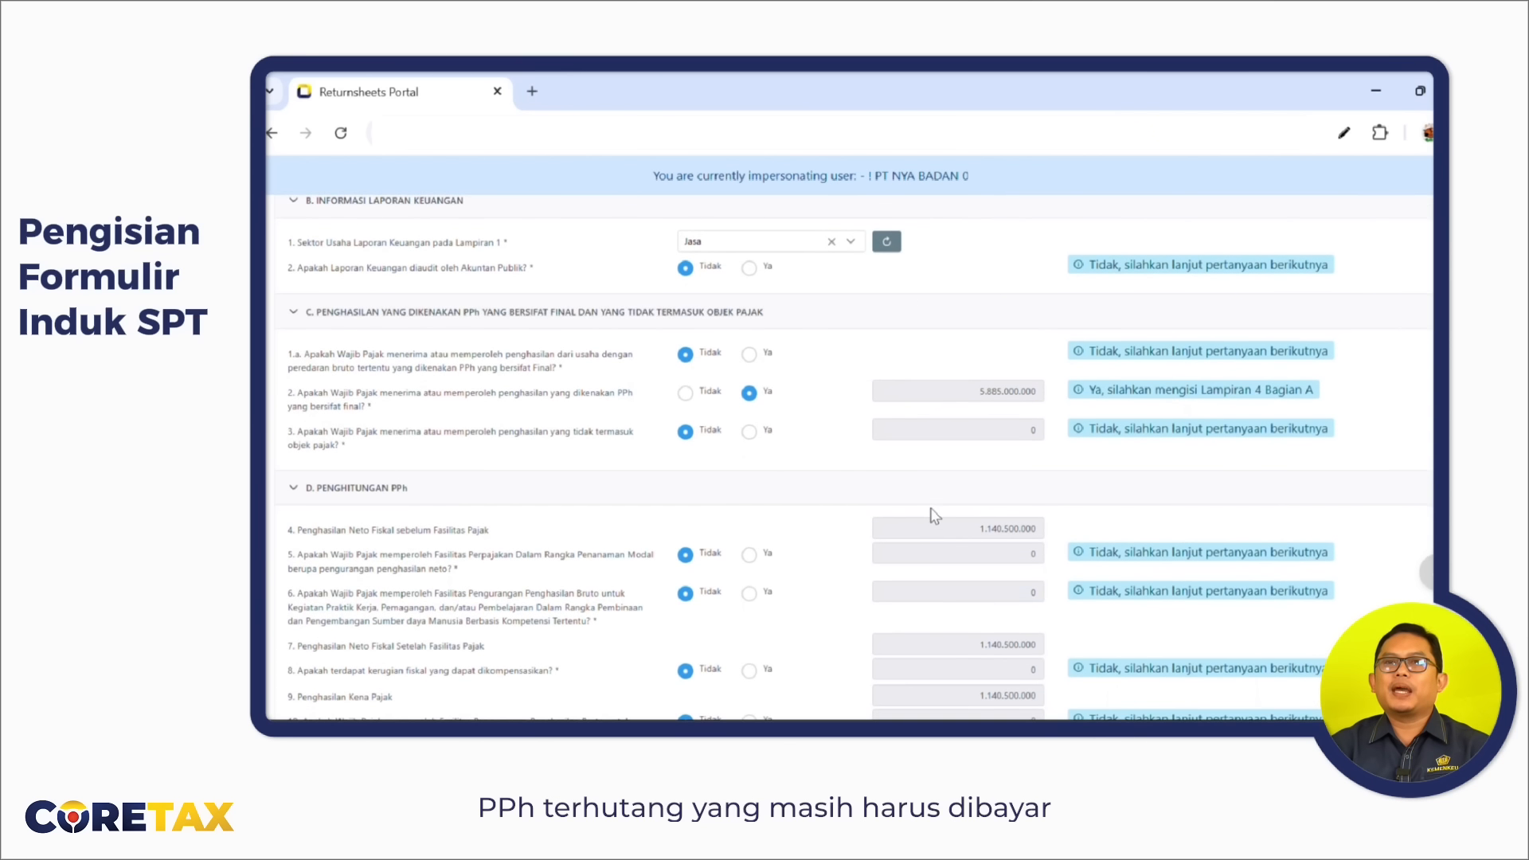
scroll(935, 517, down, 3)
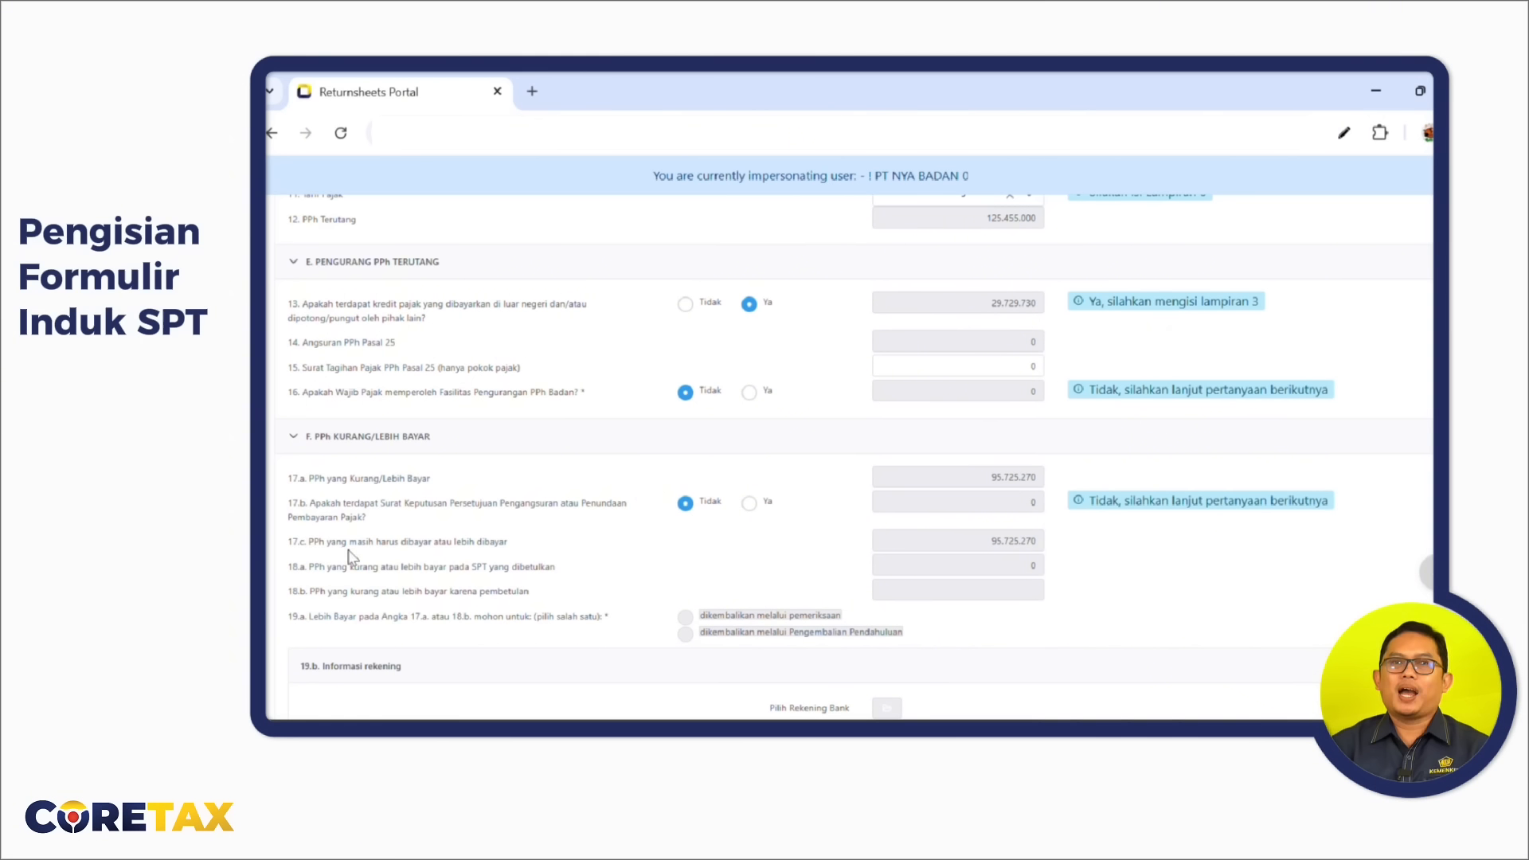
scroll(1007, 555, down, 8)
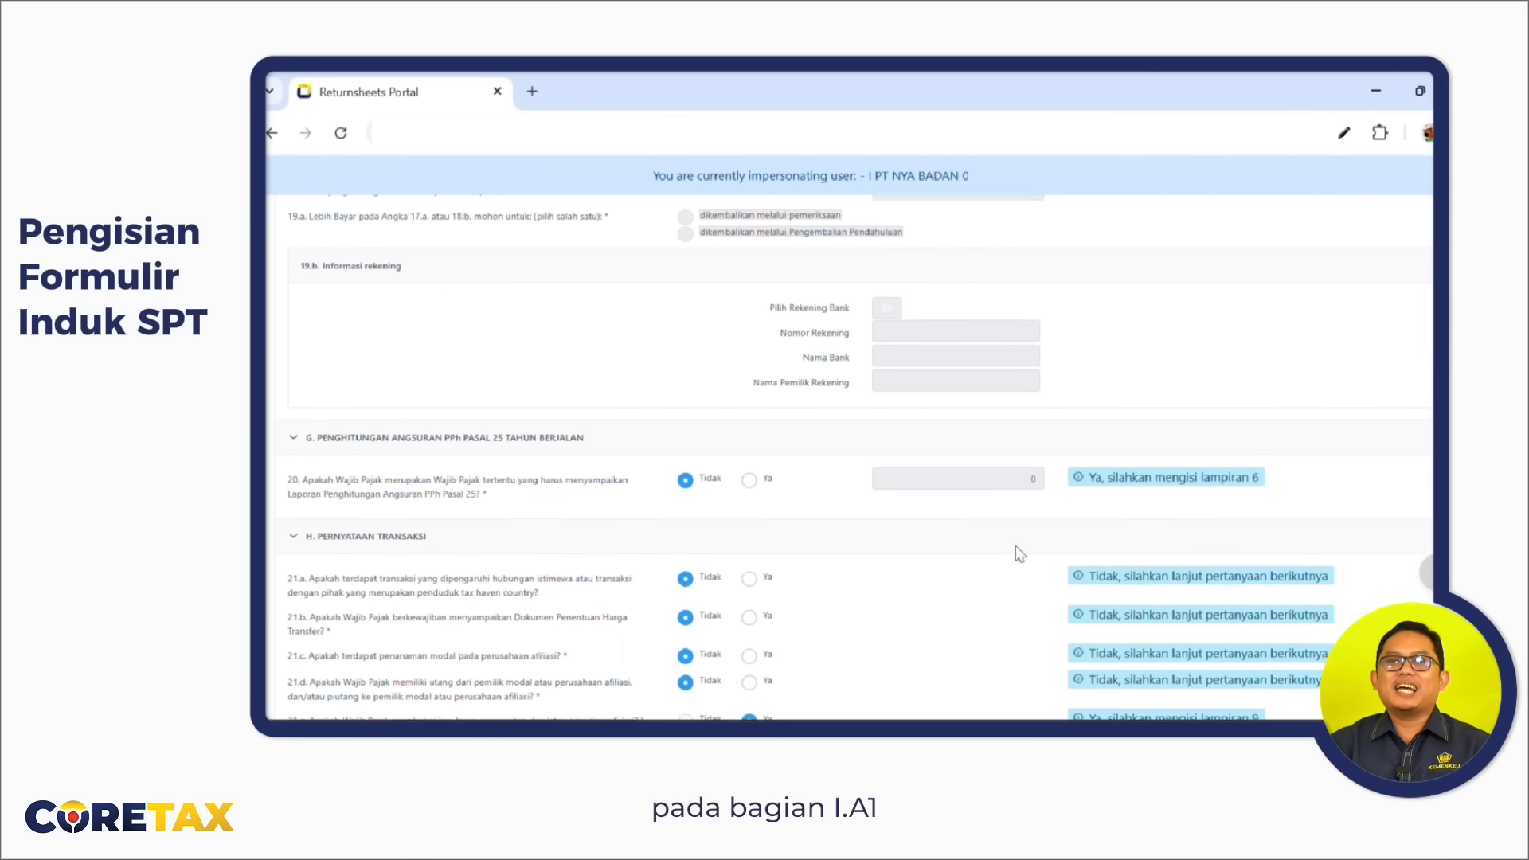
scroll(1020, 555, down, 5)
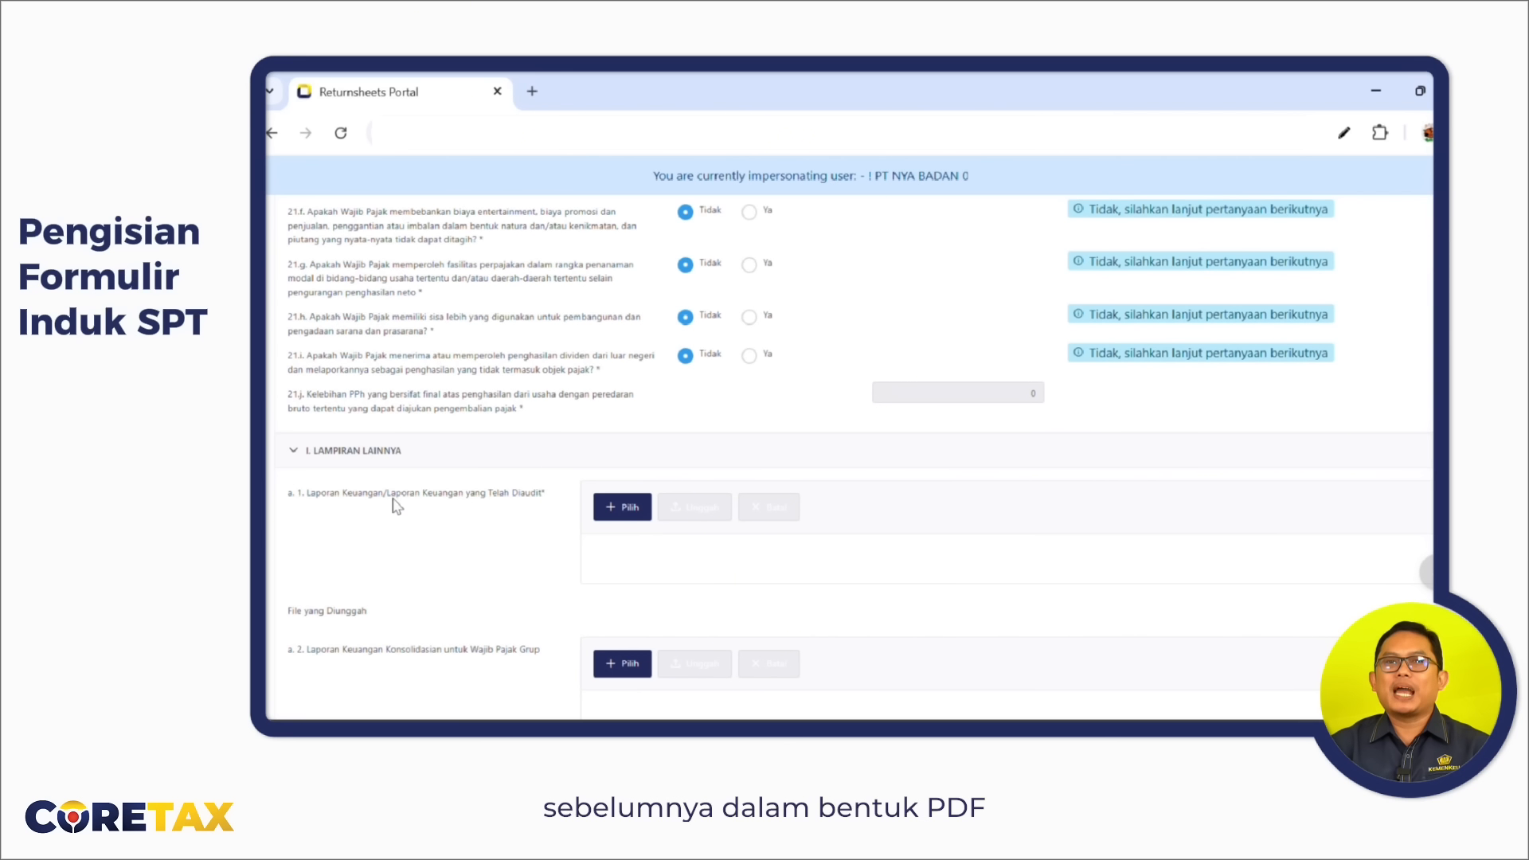
Upload LAPORAN KEUANGAN.pdf under a.1, then move down to section J. Pernyataan.
click(617, 510)
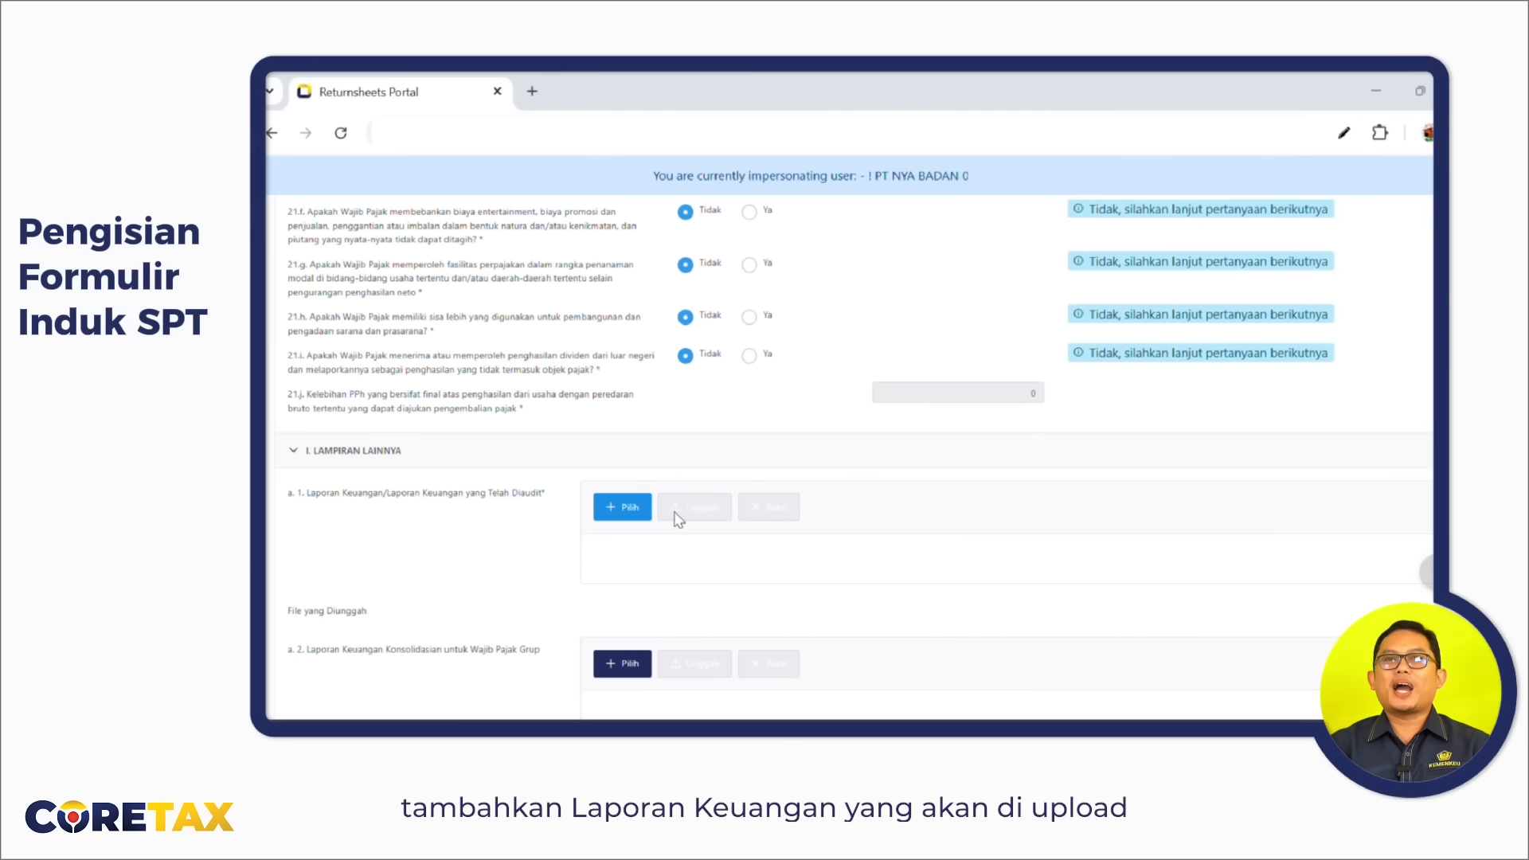
double_click(704, 510)
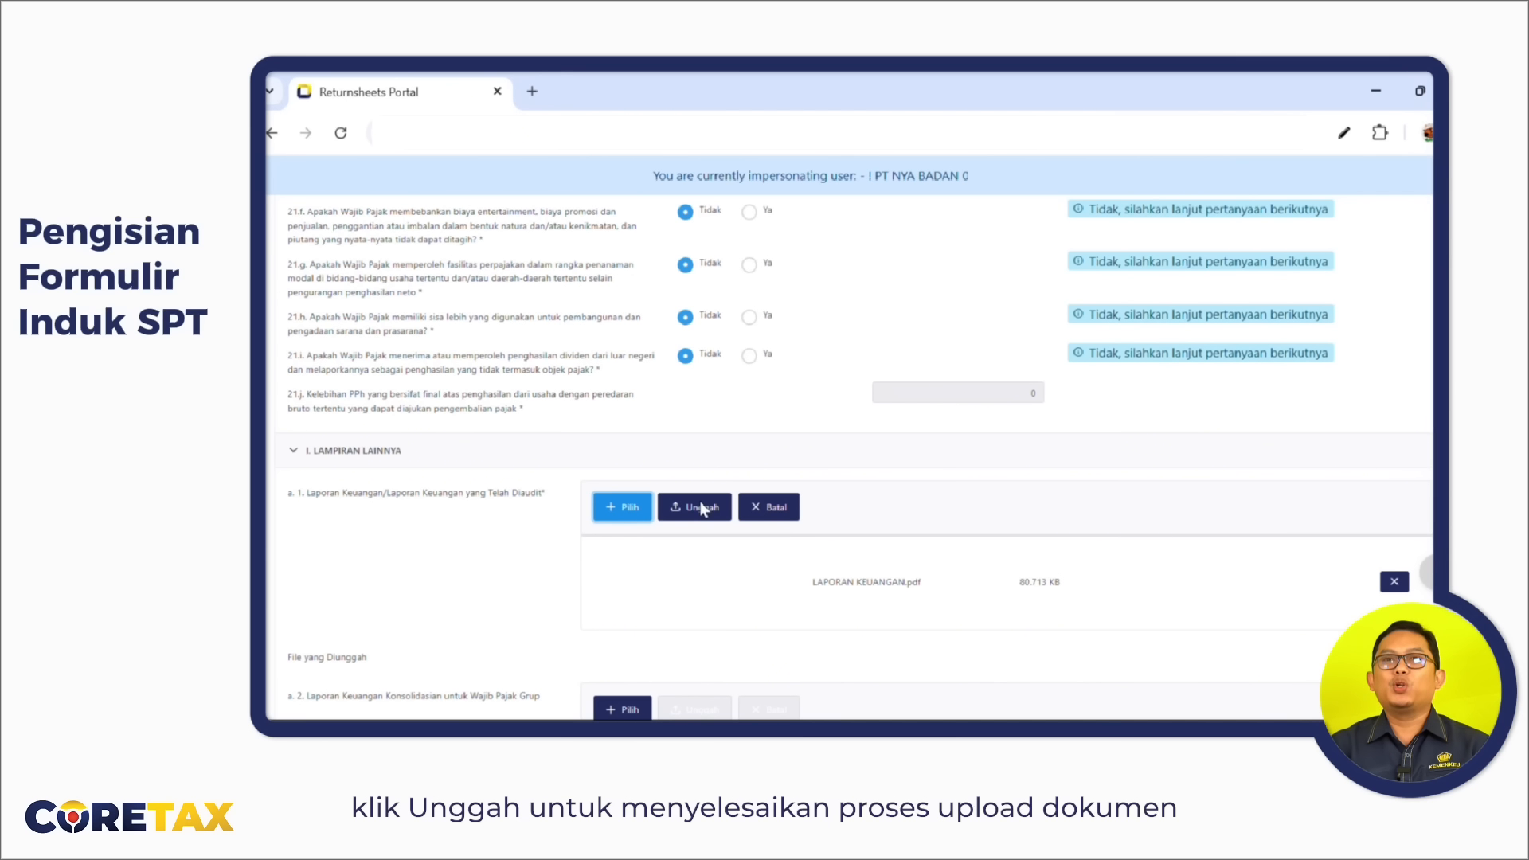
click(704, 510)
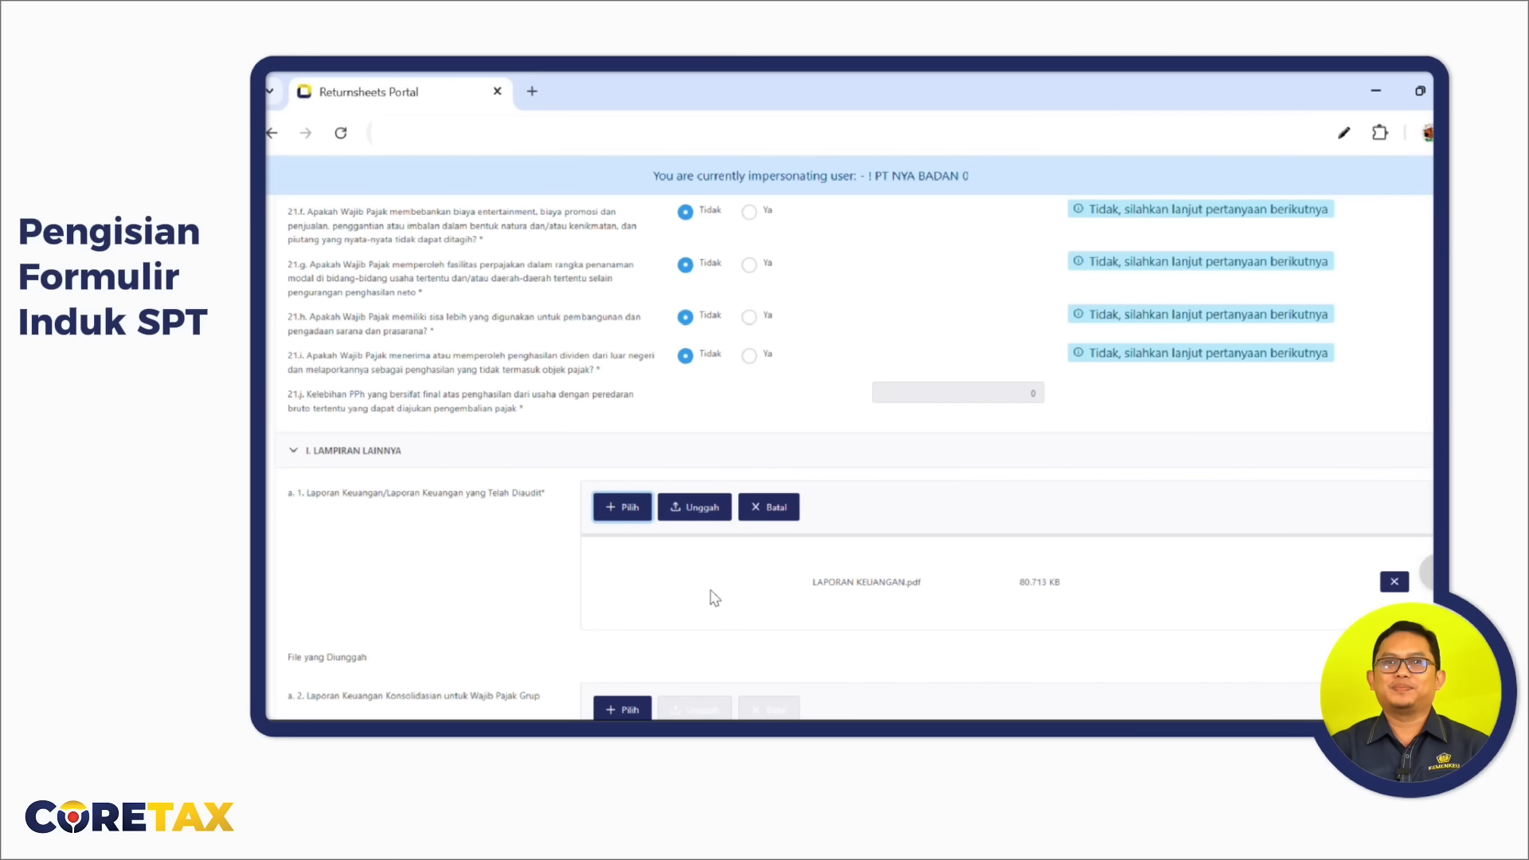
click(711, 516)
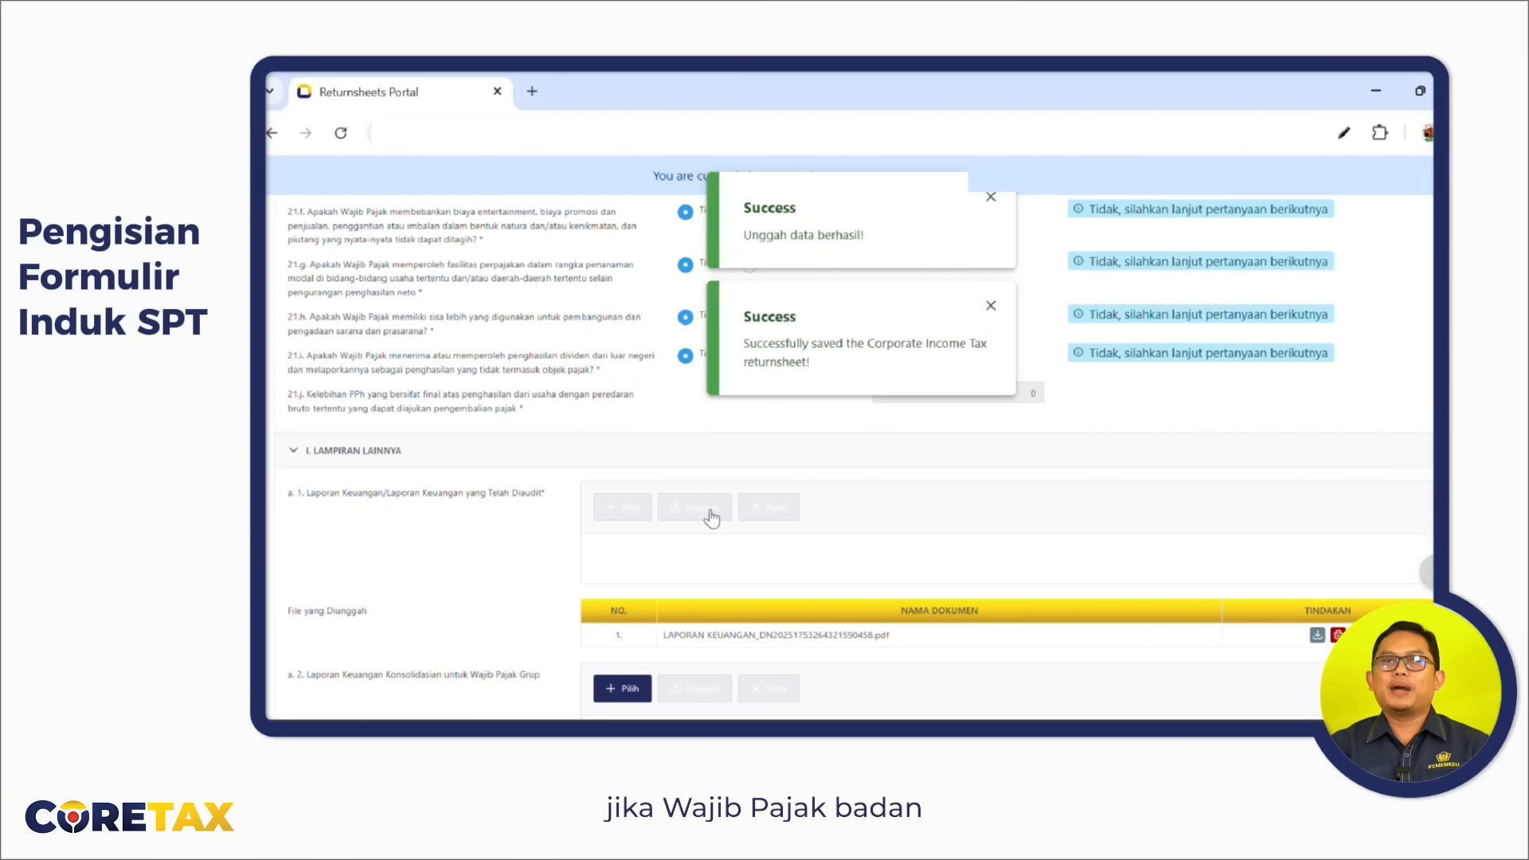
scroll(843, 556, down, 2)
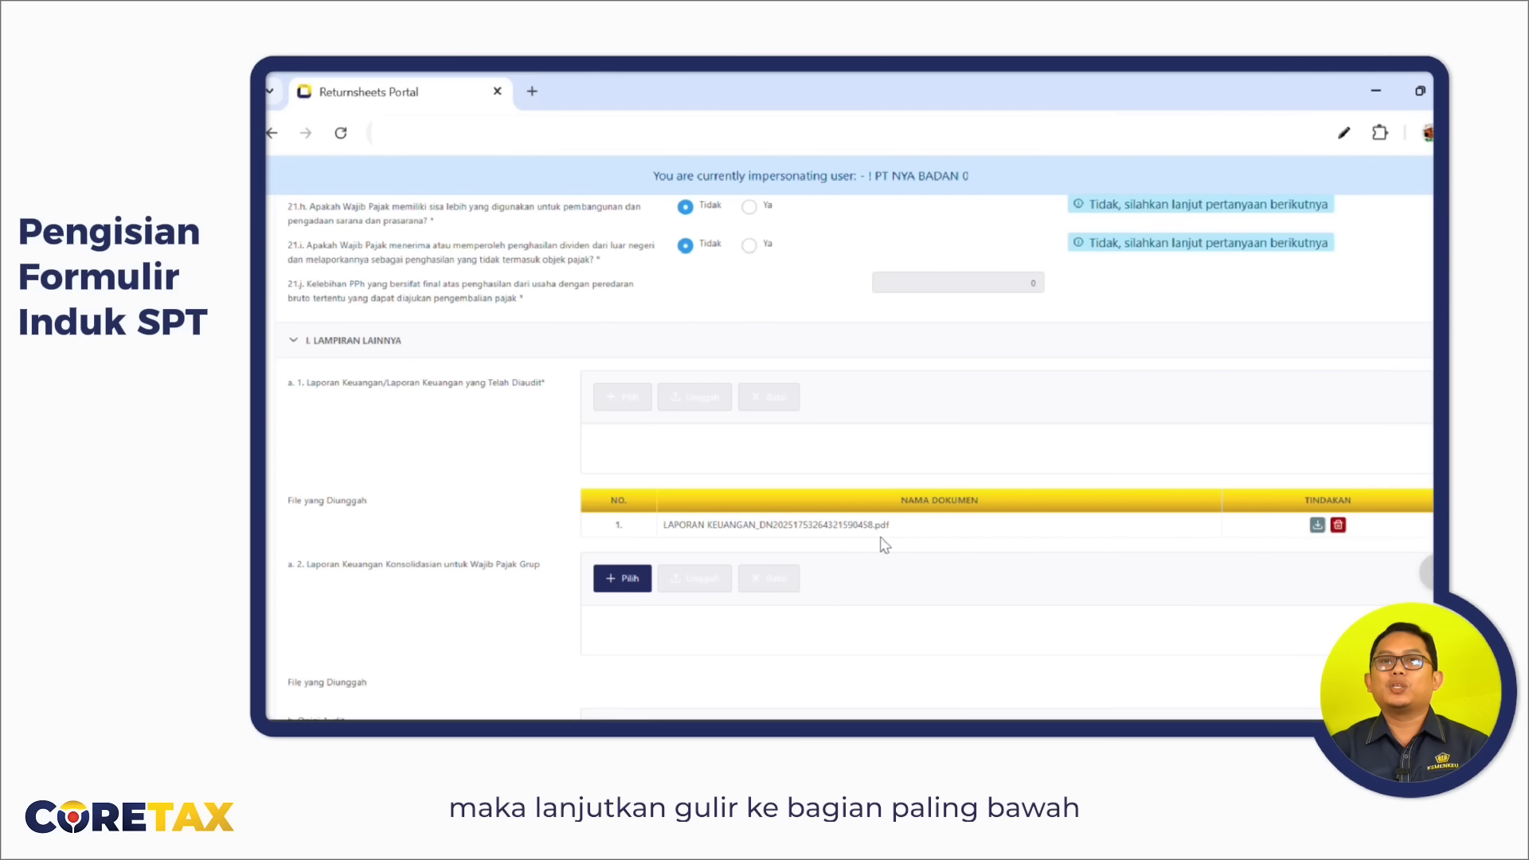
scroll(884, 545, down, 15)
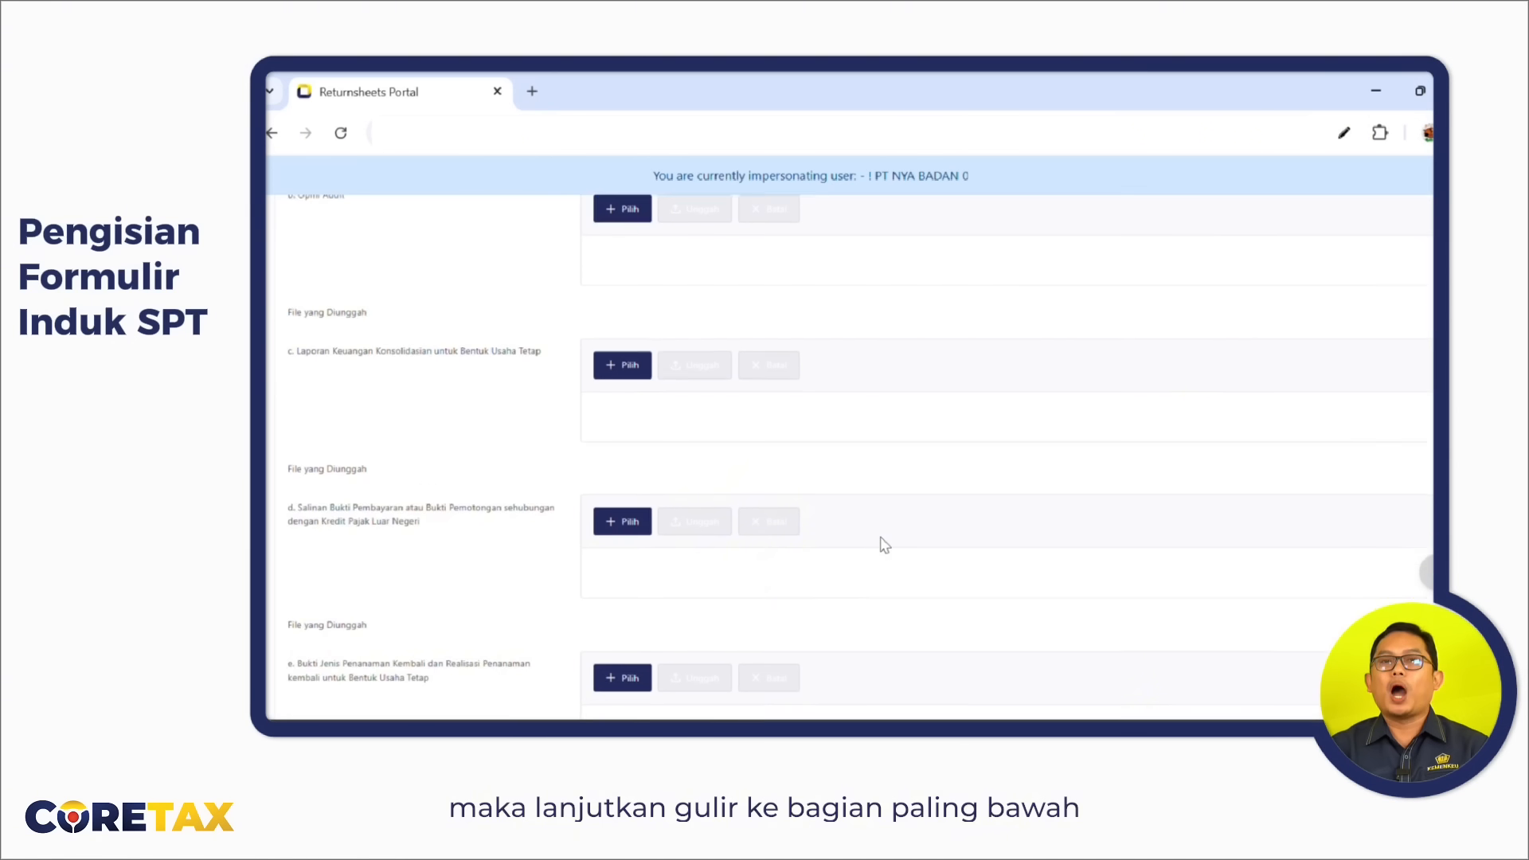
scroll(884, 546, down, 10)
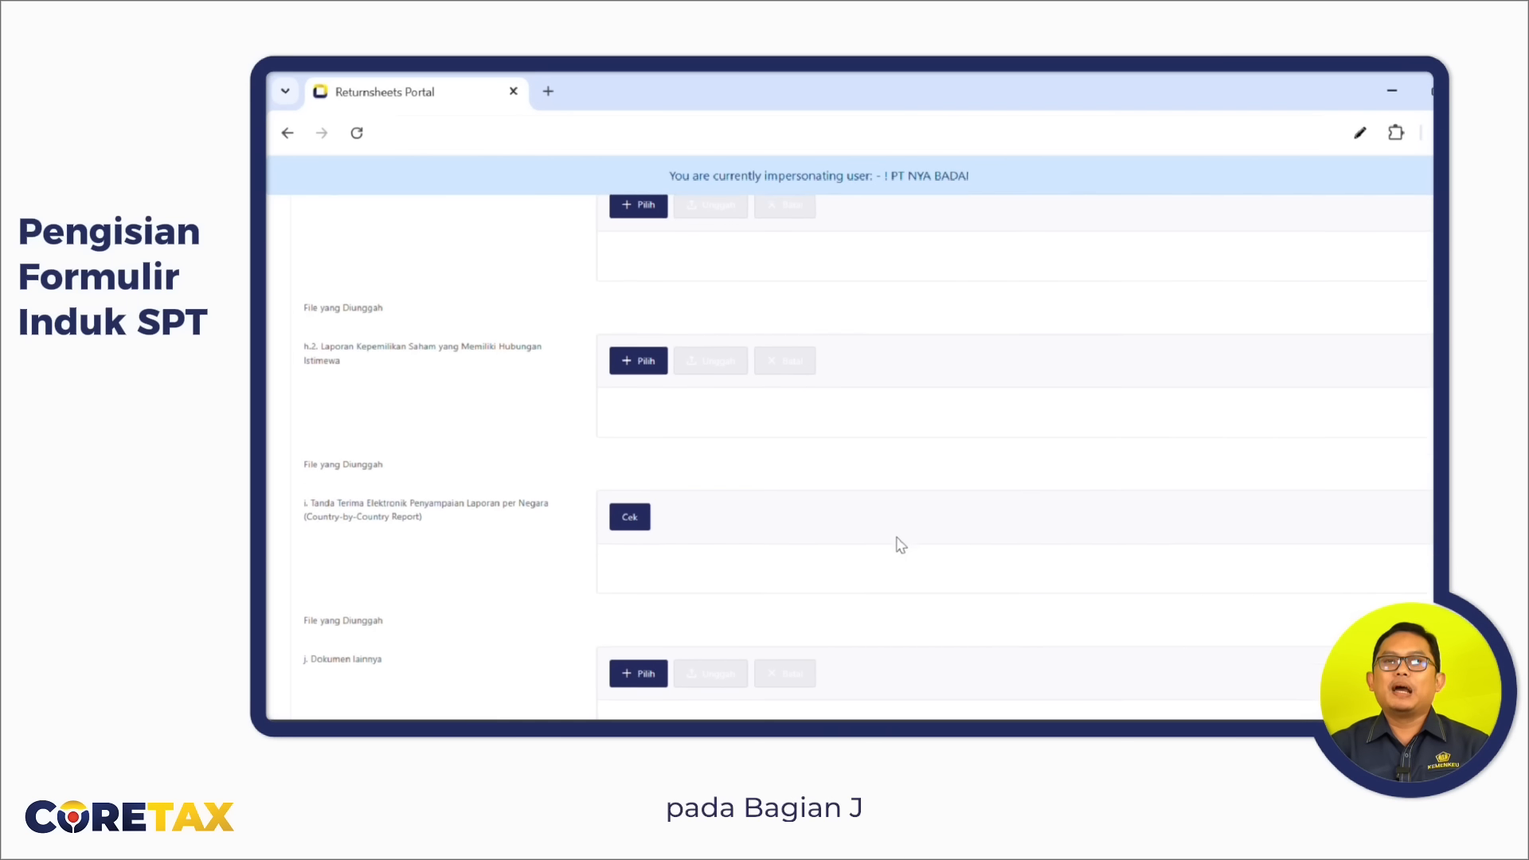
scroll(900, 546, down, 3)
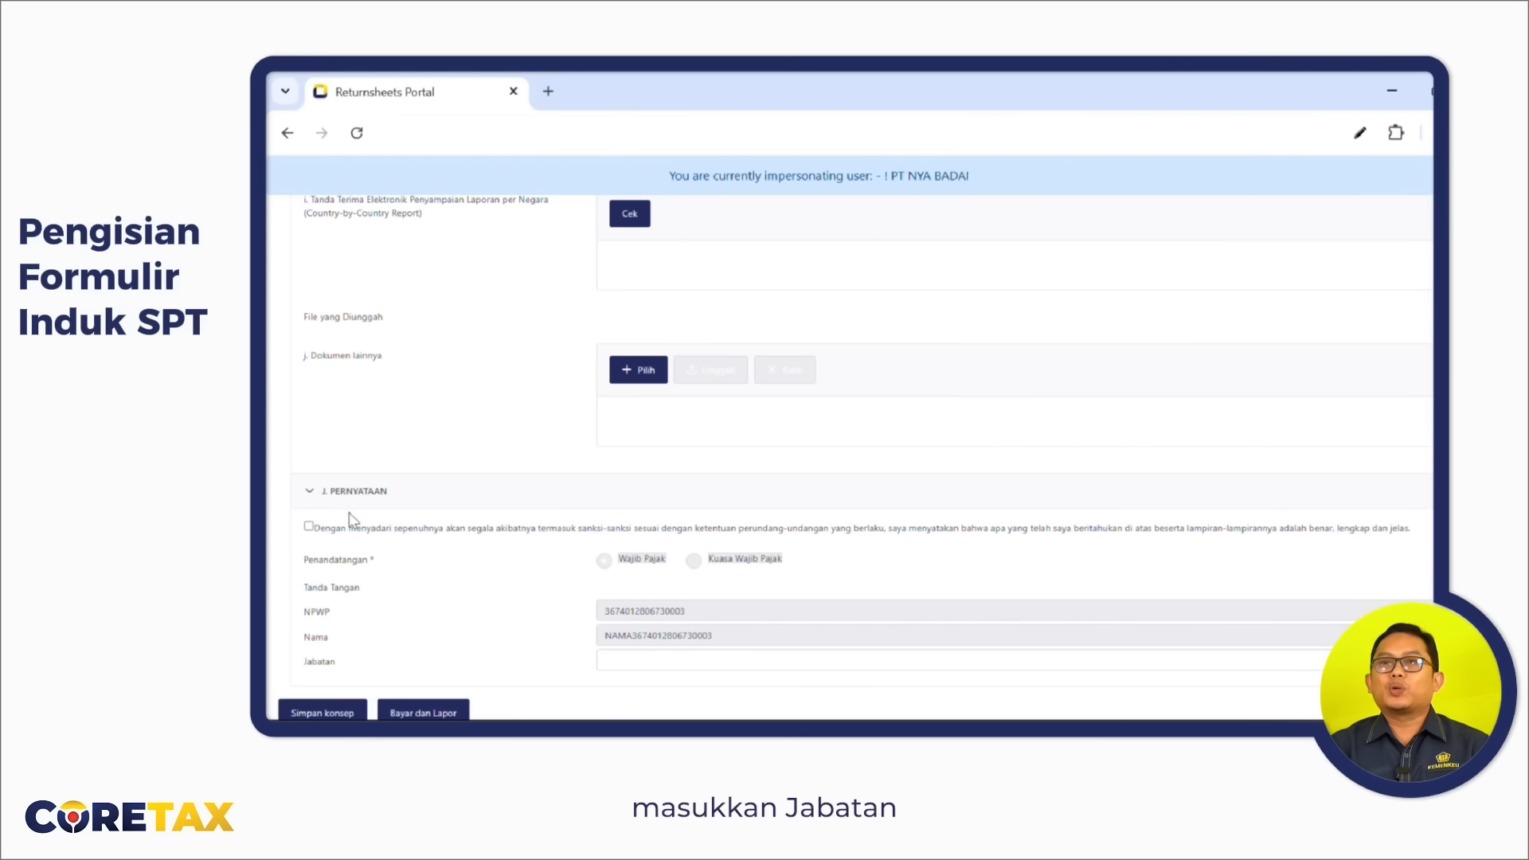
Tick the declaration, enter DIREKTUR as the signer's position, and submit via Bayar dan Lapor.
click(307, 527)
click(658, 665)
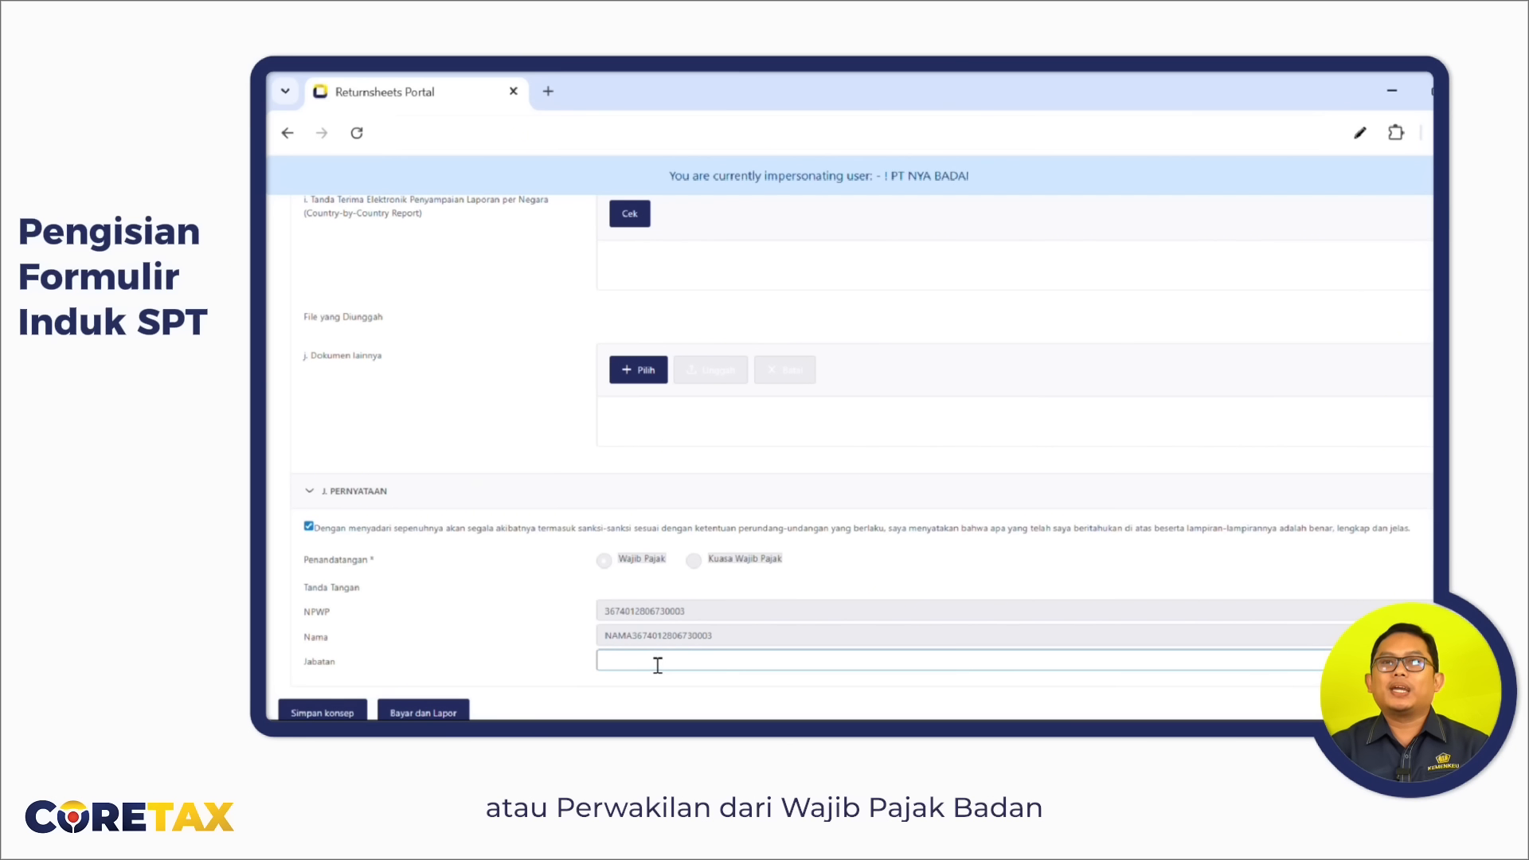
click(658, 665)
text(DIREKTUR)
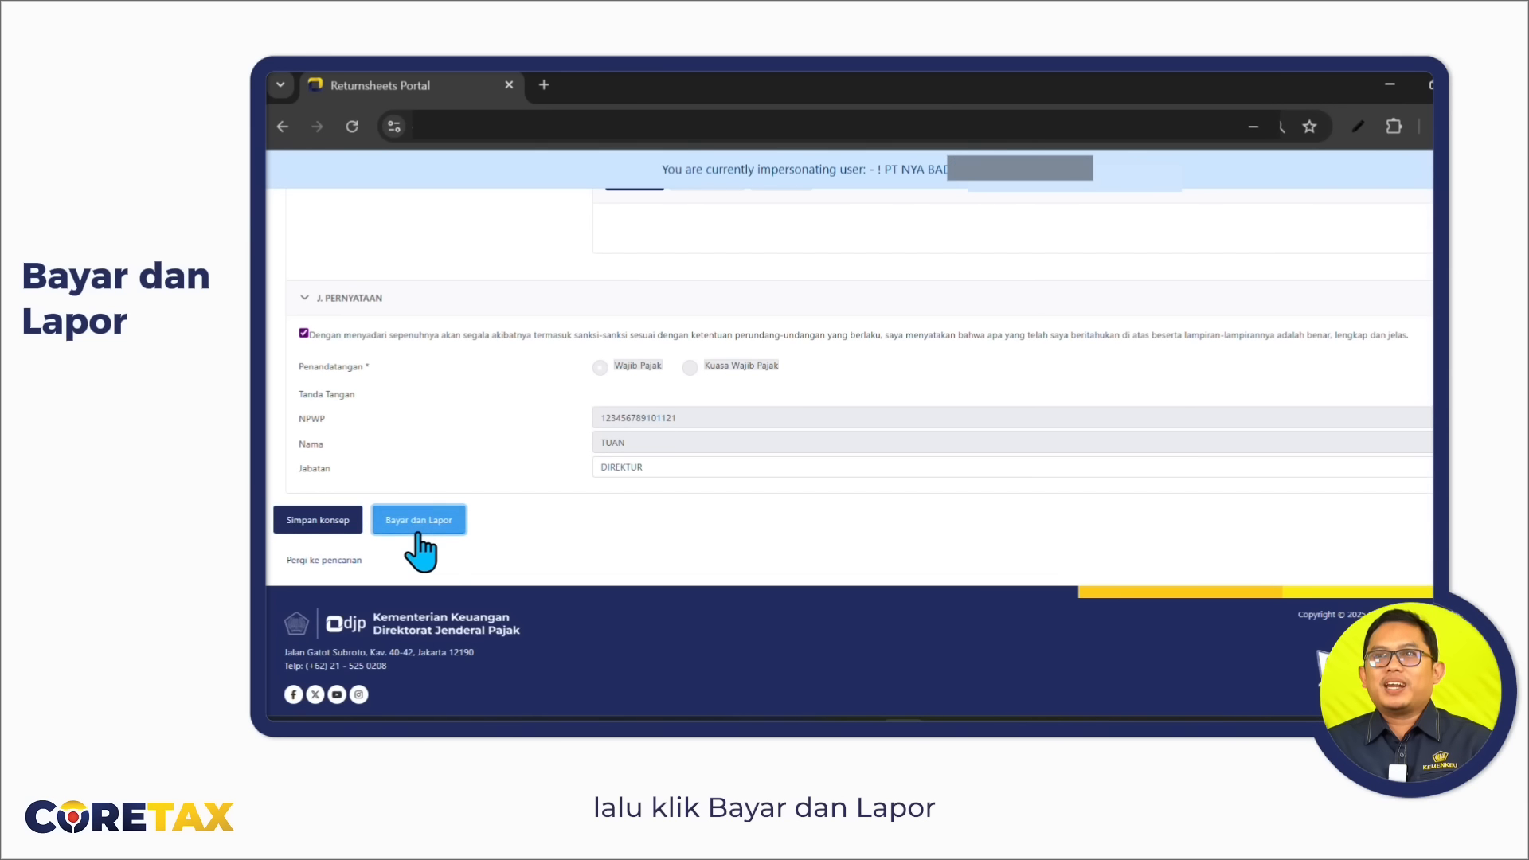
click(417, 533)
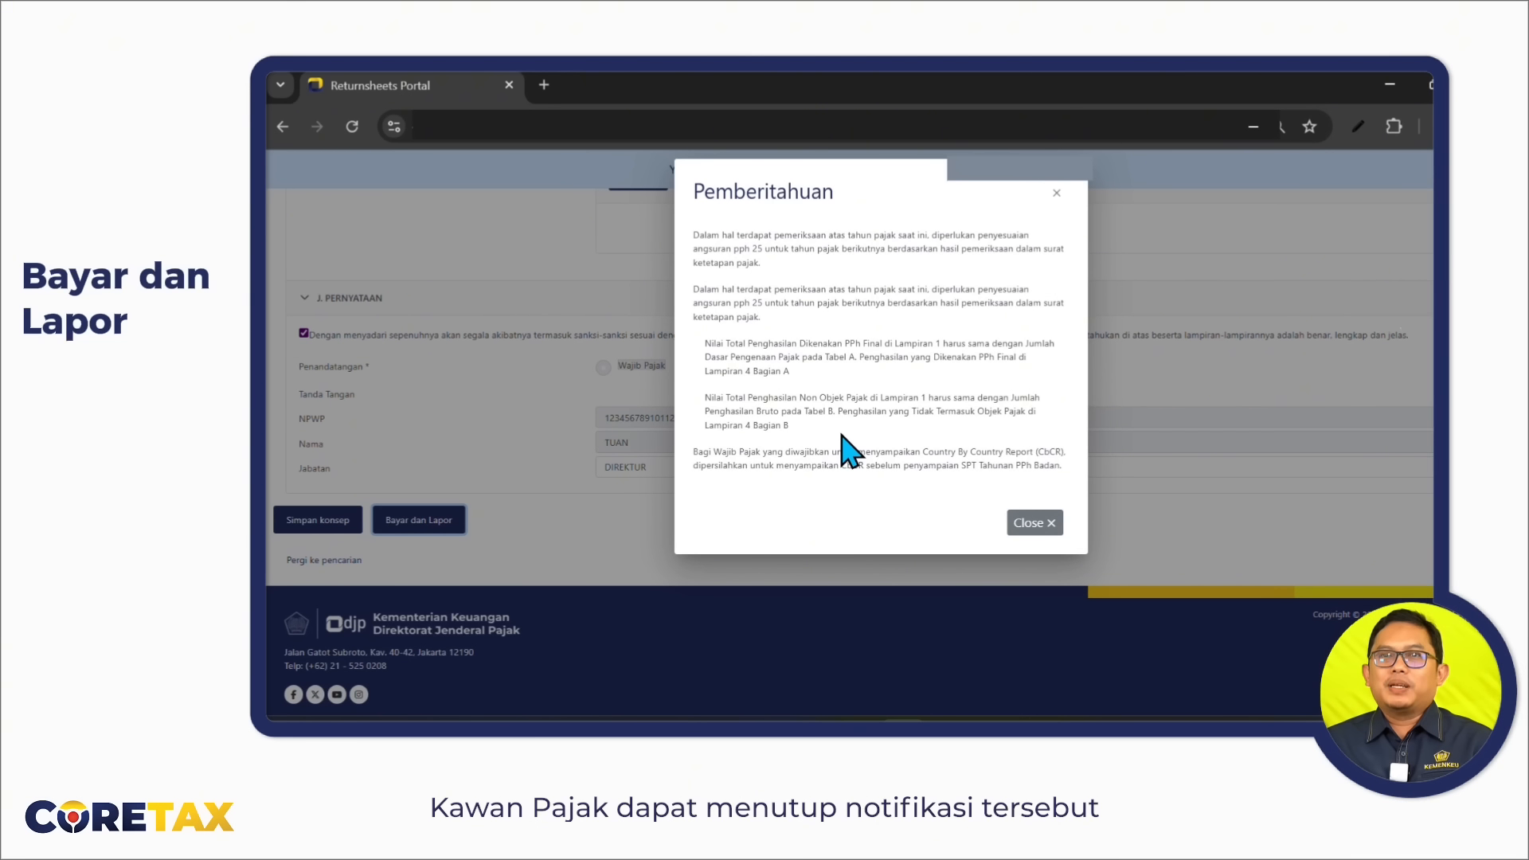
Close the Pemberitahuan notice and answer Tidak to using the tax deposit balance.
click(1023, 529)
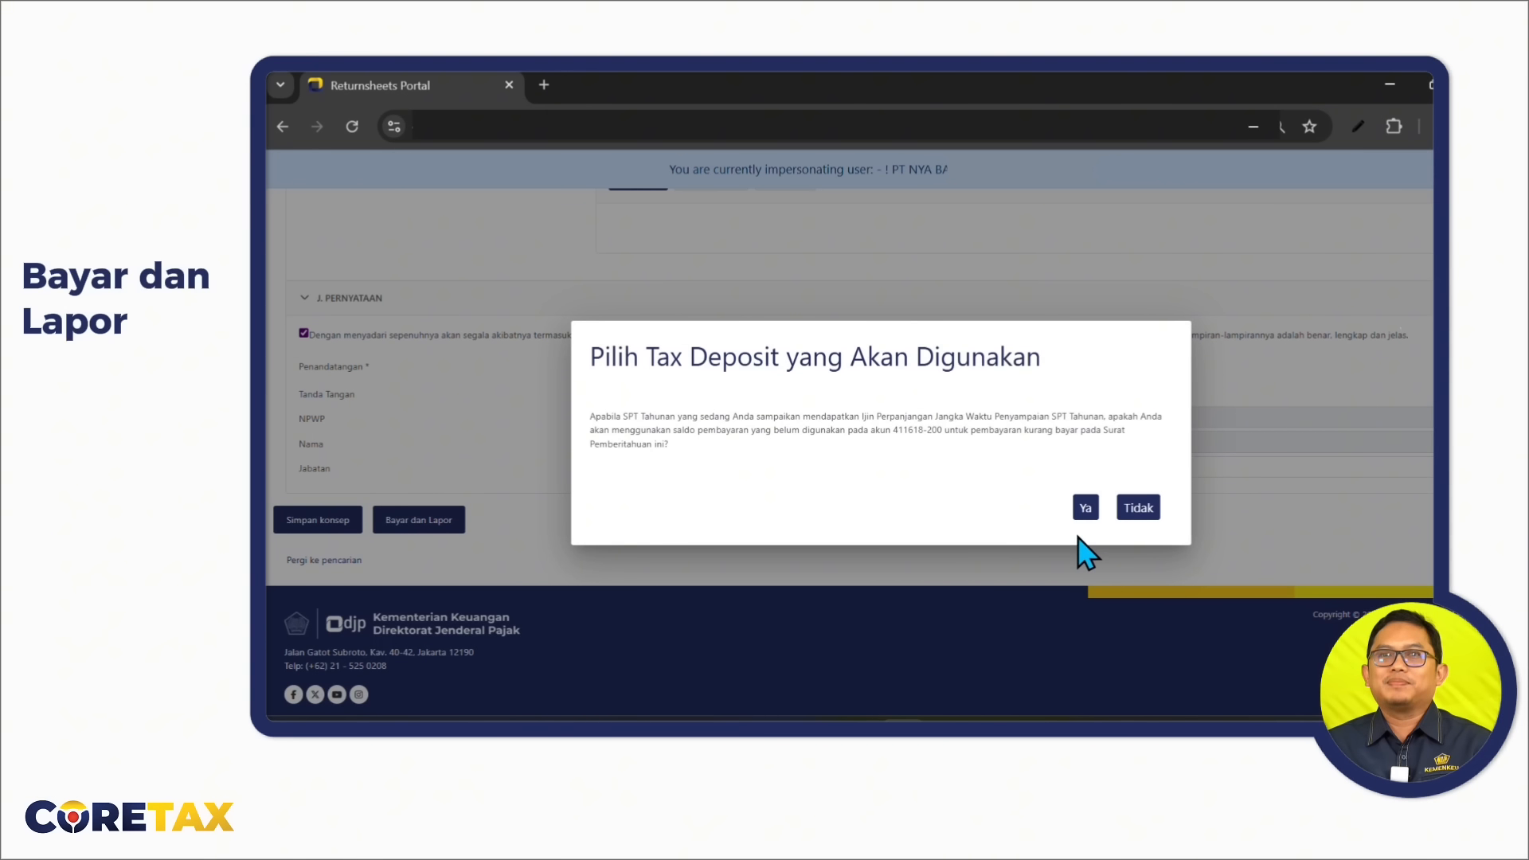
click(1130, 519)
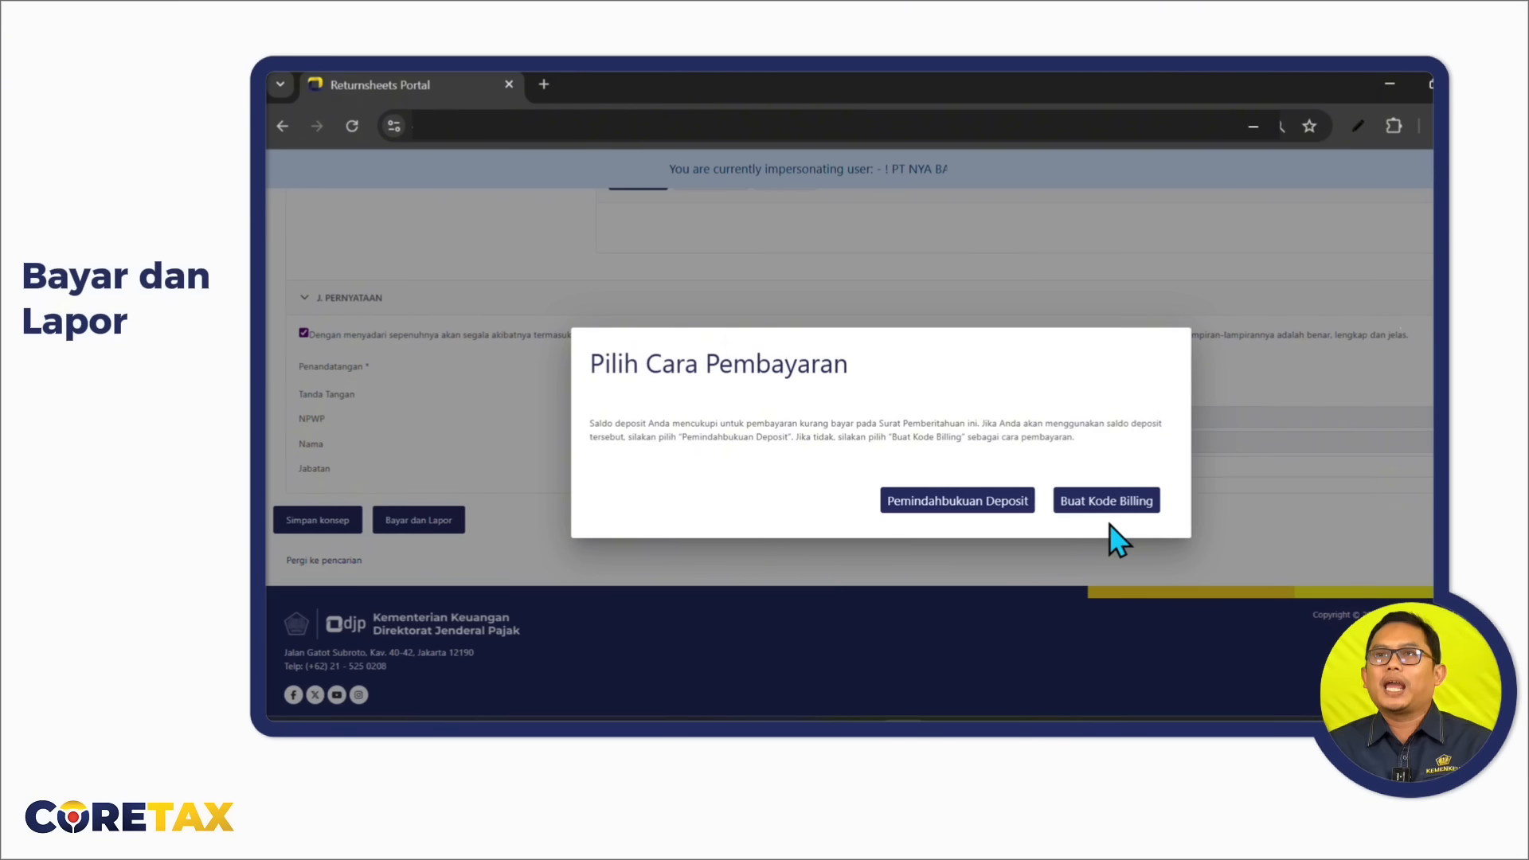
Pay by Pemindahbukuan Deposit, enter the signing password, and confirm the signature on the return.
click(983, 513)
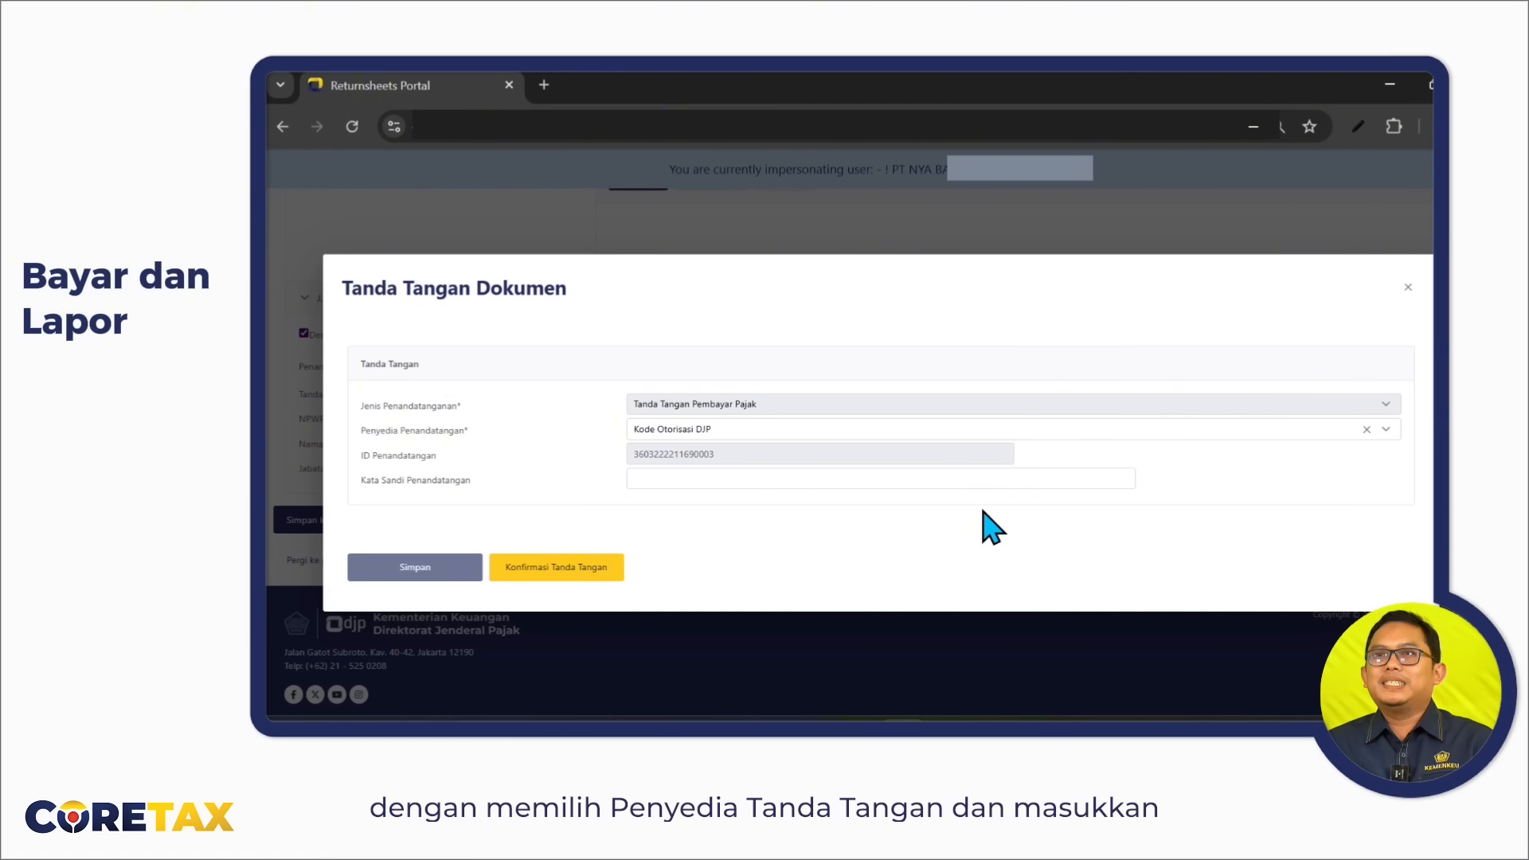
click(675, 482)
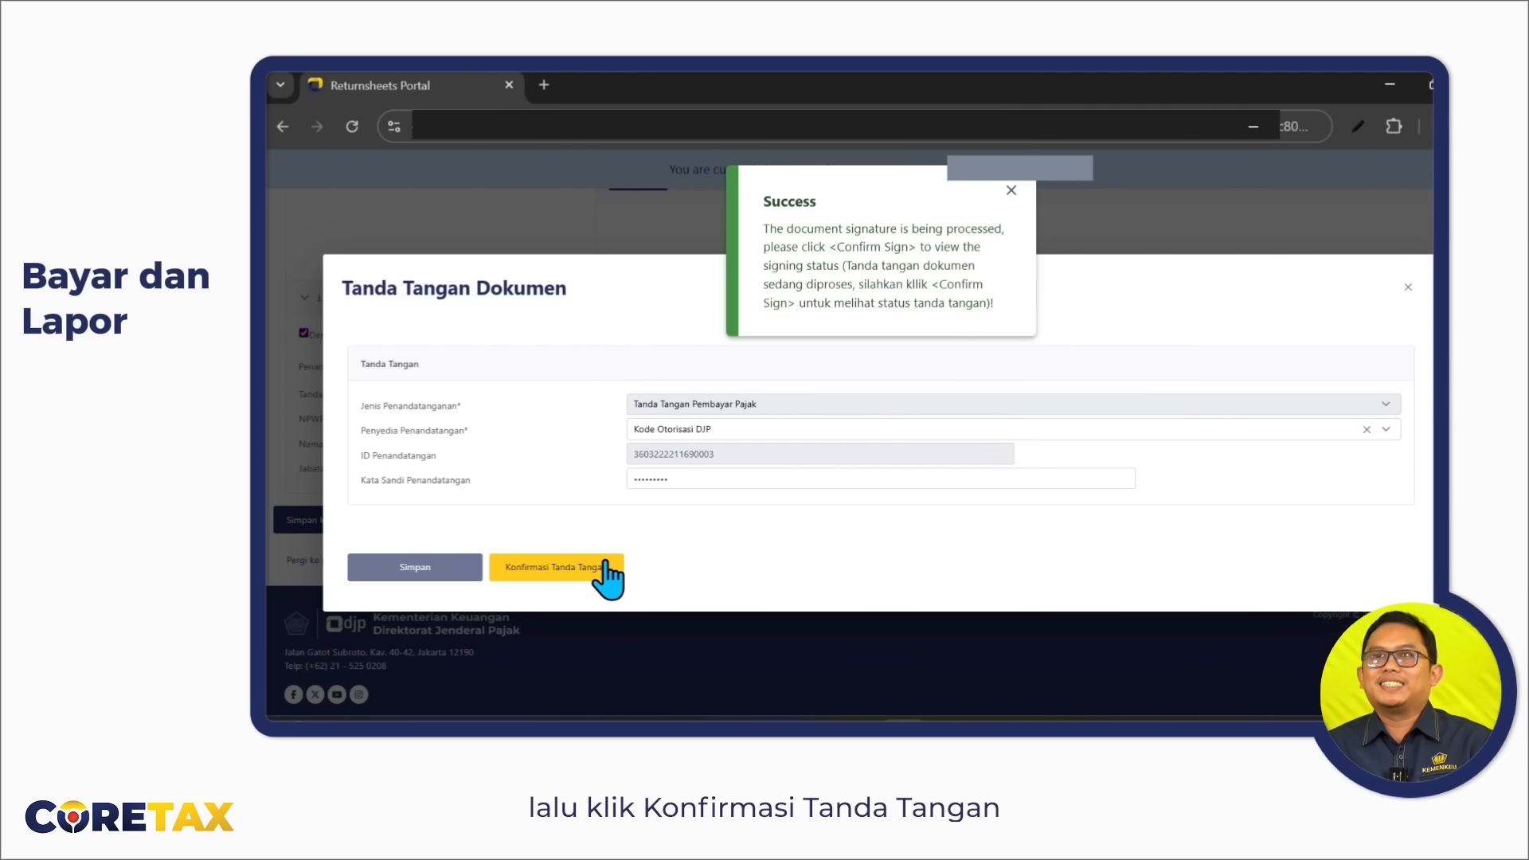
click(606, 565)
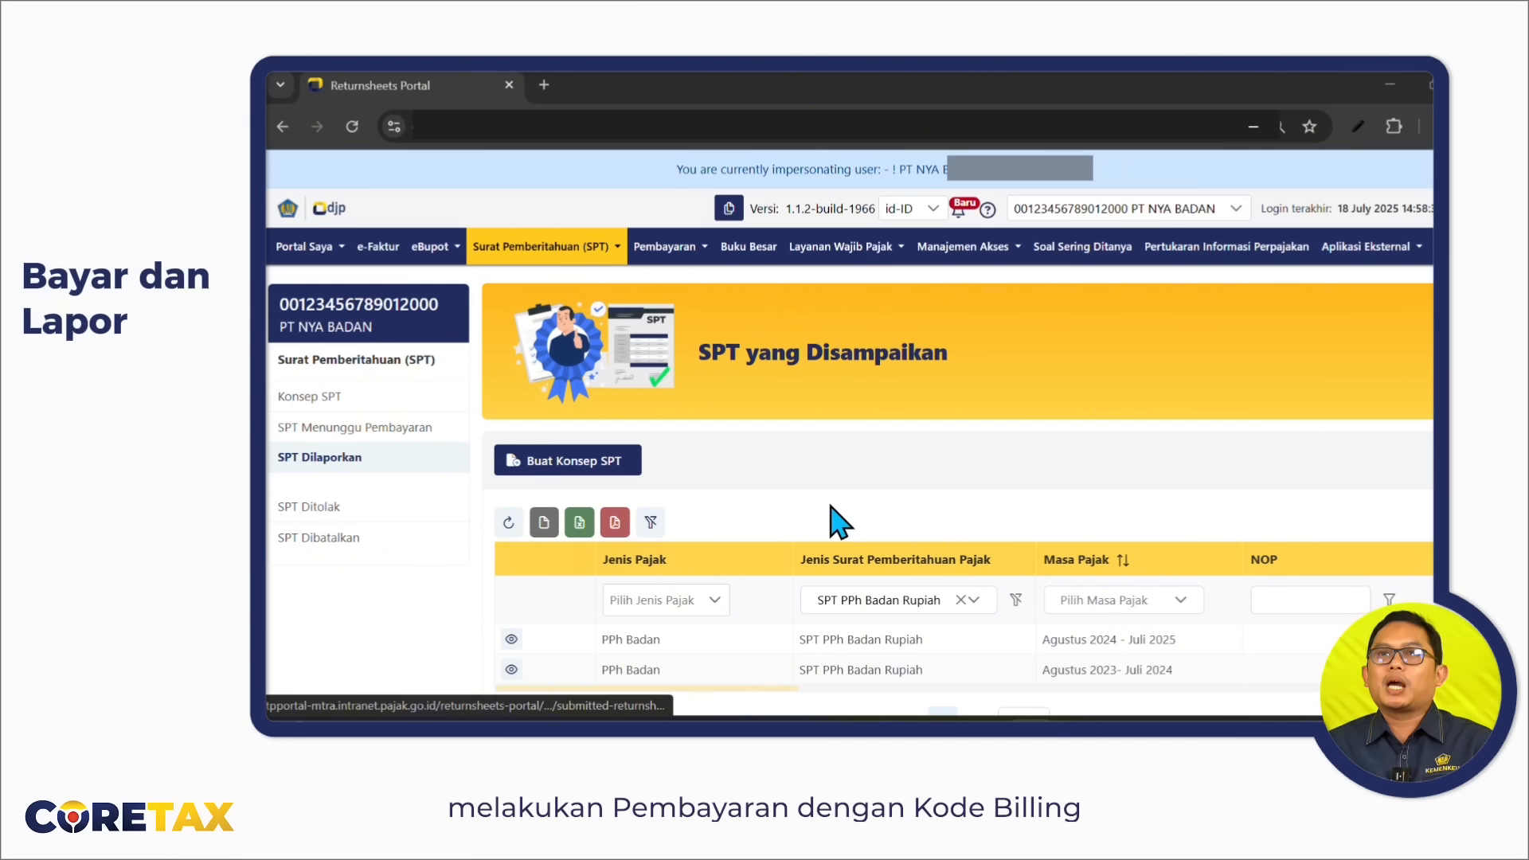
scroll(1099, 478, down, 3)
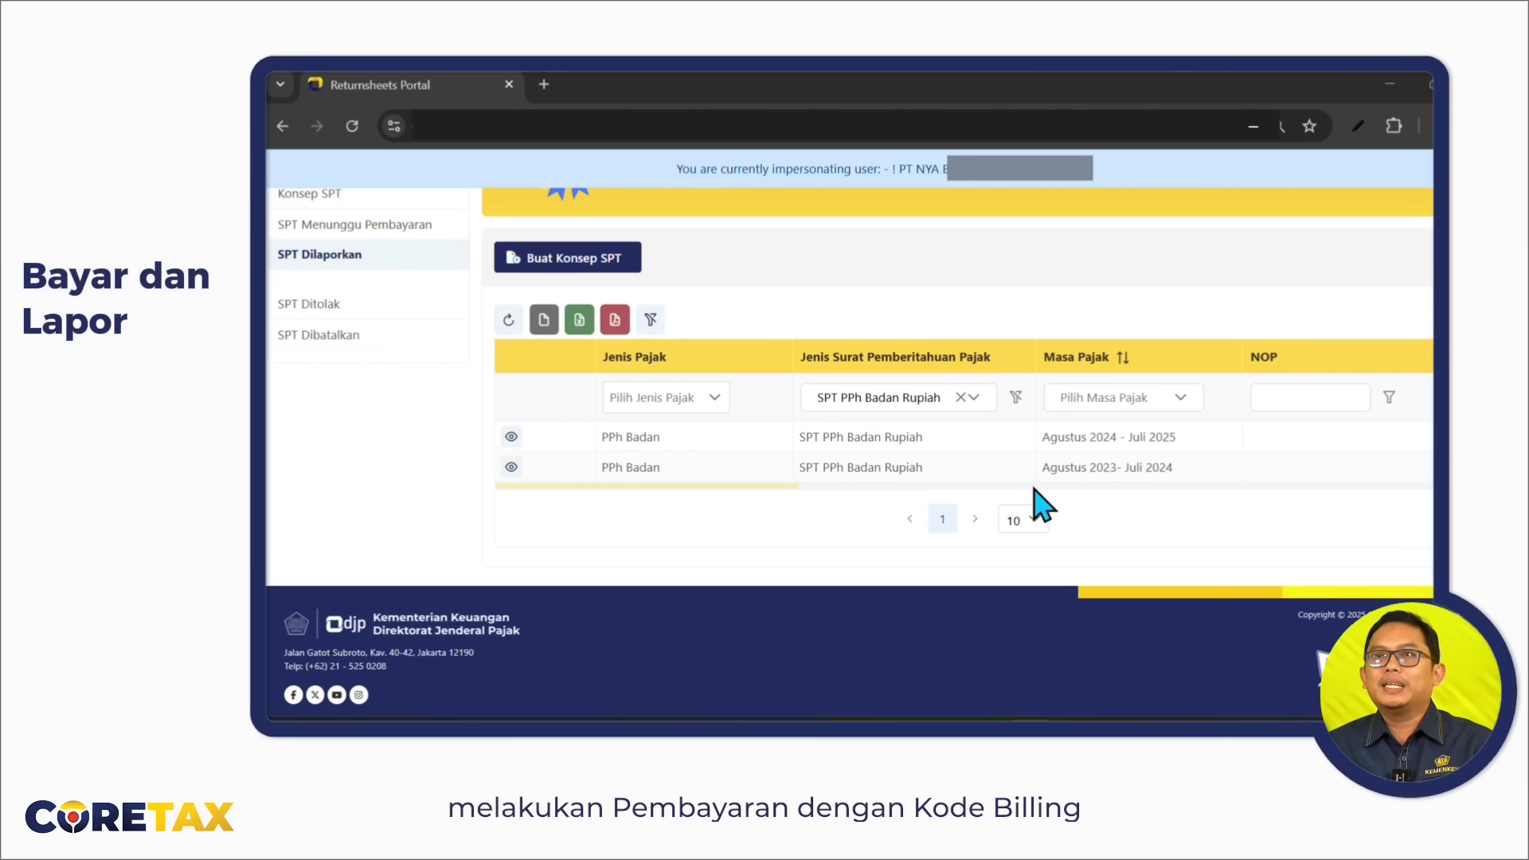